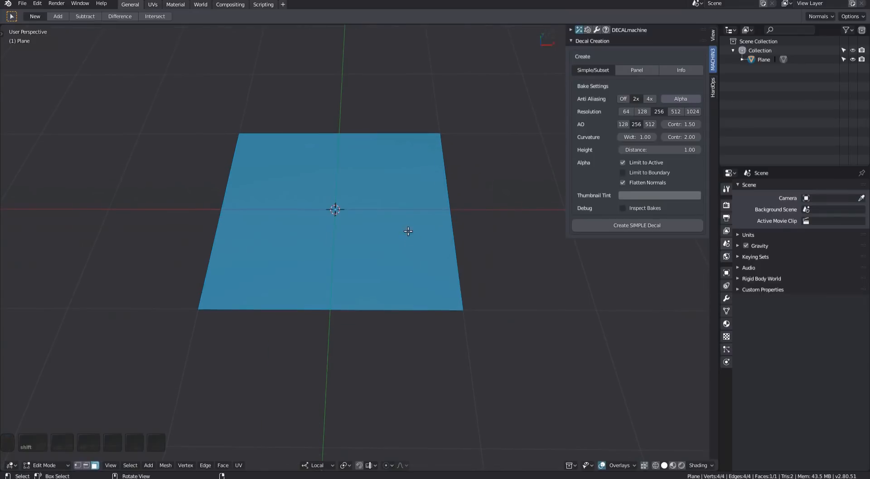
# Step: Inset the plane's face and extrude the inner face downwards to form a square recess
pyautogui.press('i')
pyautogui.click(506, 336)
pyautogui.moveTo(505, 276); pyautogui.dragTo(509, 256, button='middle')
pyautogui.press('e')
pyautogui.click(522, 309)
# Step: Grow the selection to include the recess walls and scale it up slightly in the plane, excluding the local Z axis
pyautogui.press('KP_7')
pyautogui.press('ctrl+KP_Add')
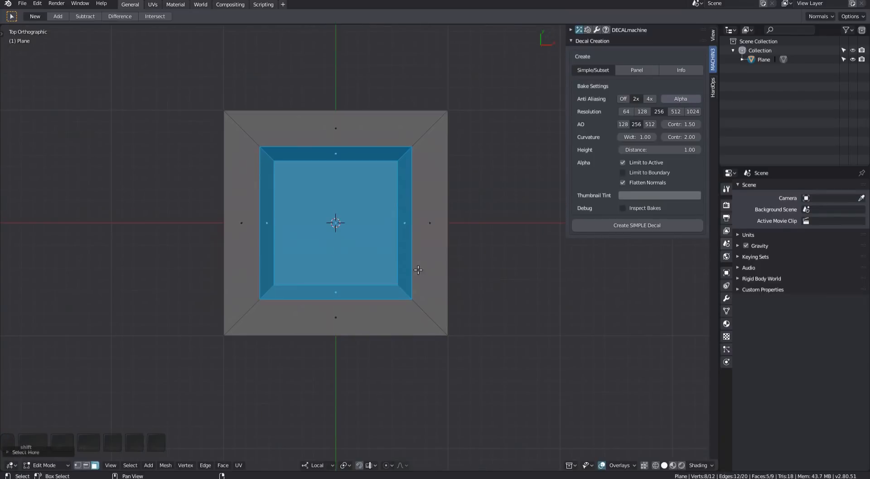
pyautogui.press('s')
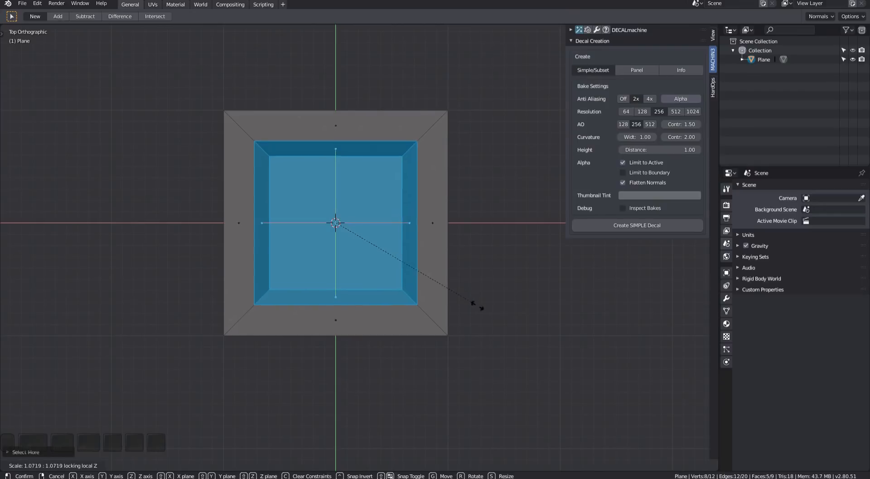
pyautogui.click(509, 330)
# Step: Bevel the recess's corner edges with multiple segments so the four corners become round
pyautogui.moveTo(509, 331); pyautogui.dragTo(431, 168, button='middle')
pyautogui.hotkey('alt', 'a')
pyautogui.hotkey('ctrl', 'b')
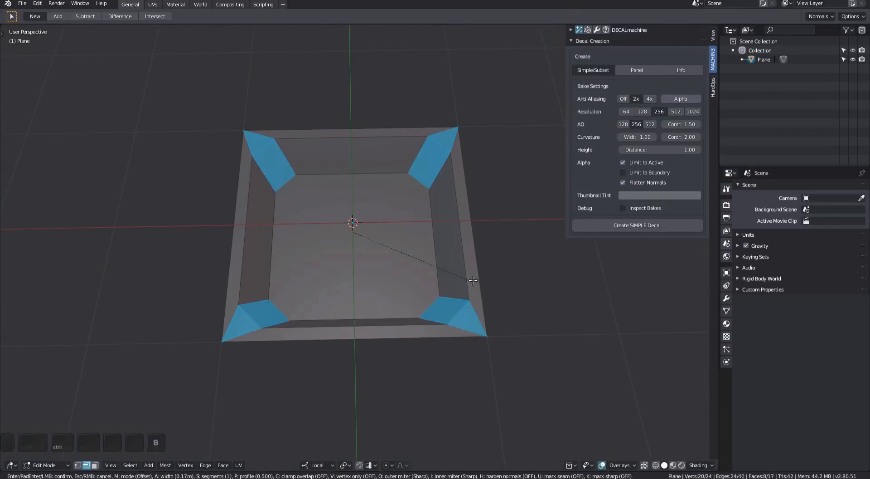
pyautogui.scroll(4, 481, 290)
pyautogui.click(488, 298)
pyautogui.moveTo(491, 298); pyautogui.dragTo(373, 266, button='middle')
pyautogui.hotkey('alt', 'a')
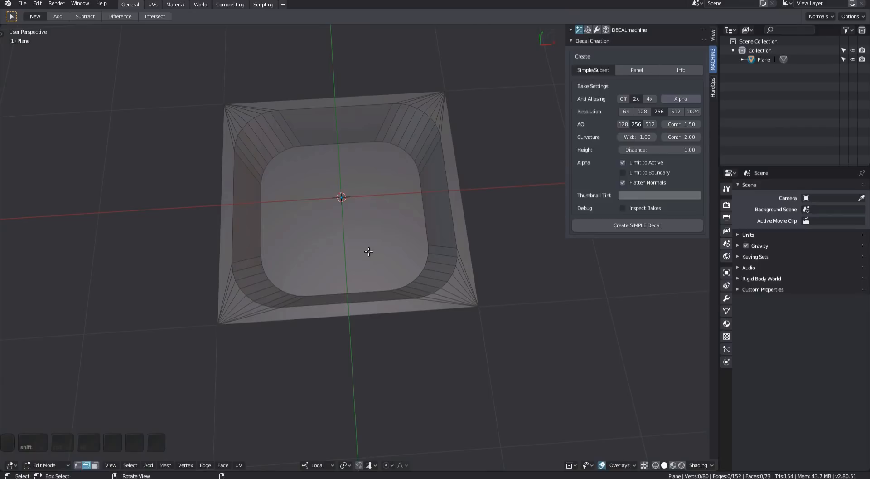
# Step: Mirror the mesh across both the X and Y axes with Hard Ops Mirror
pyautogui.moveTo(369, 252); pyautogui.dragTo(368, 240, button='middle')
pyautogui.press('q')
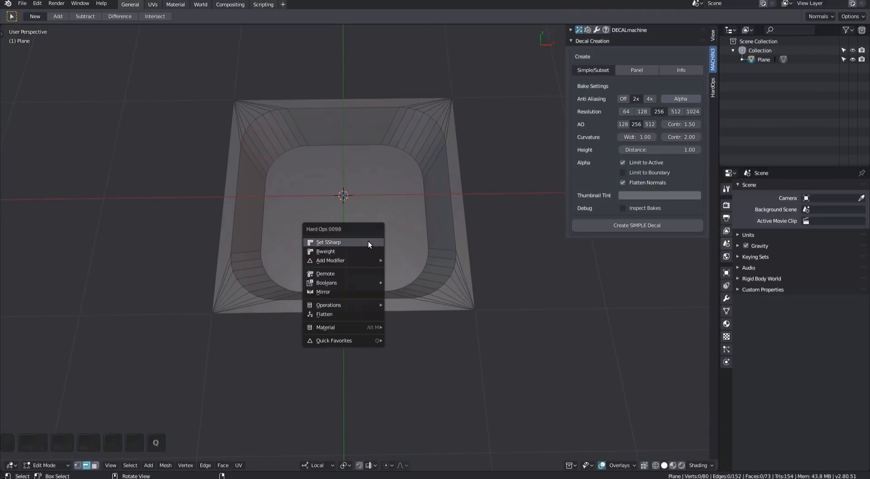
pyautogui.click(365, 292)
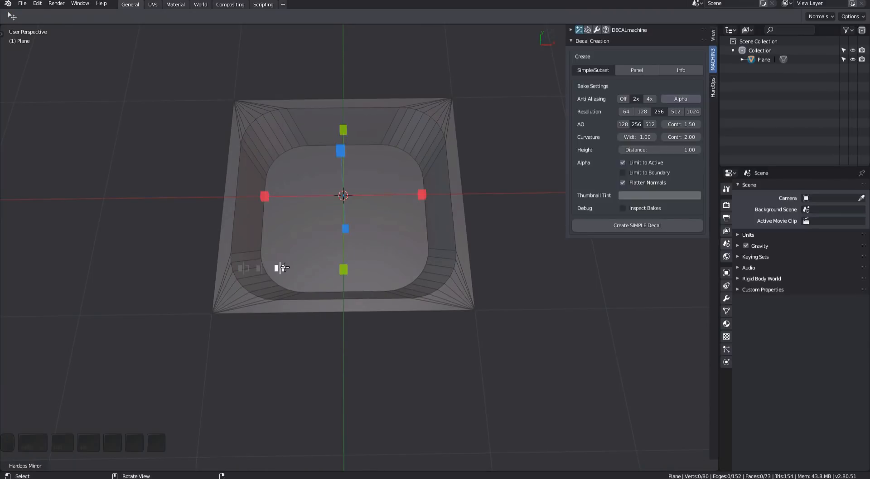
pyautogui.click(265, 196)
pyautogui.moveTo(361, 235)
pyautogui.mouseDown(button='middle')
pyautogui.moveTo(363, 255)
pyautogui.moveTo(376, 236)
pyautogui.mouseUp(button='middle')
pyautogui.press('q')
pyautogui.click(363, 248)
# Step: Dissolve the thin faces at the two near rim corners into one face per quadrant
pyautogui.press('3')
pyautogui.click(393, 330)
pyautogui.keyDown('ctrl'); pyautogui.click(476, 253); pyautogui.keyUp('ctrl')
pyautogui.hotkey('ctrl', 'x')
pyautogui.keyDown('ctrl'); pyautogui.click(200, 263); pyautogui.keyUp('ctrl')
pyautogui.hotkey('ctrl', 'x')
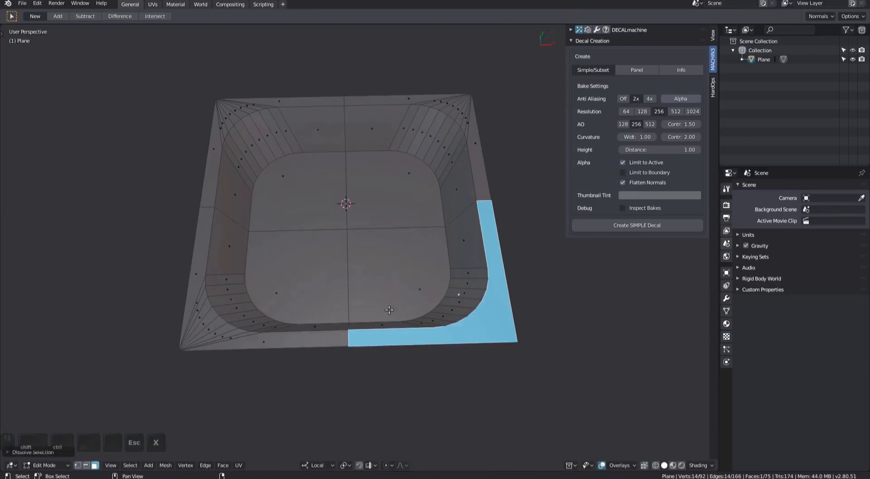
pyautogui.hotkey('ctrl', 'x')
# Step: Merge the remaining thin faces at the two far rim corners by dissolving them
pyautogui.hotkey('alt', 'a')
pyautogui.keyDown('shift'); pyautogui.moveTo(272, 253); pyautogui.dragTo(278, 321, button='middle'); pyautogui.keyUp('shift')
pyautogui.keyDown('ctrl'); pyautogui.click(308, 167); pyautogui.keyUp('ctrl')
pyautogui.hotkey('ctrl', 'x')
pyautogui.keyDown('ctrl'); pyautogui.click(481, 245); pyautogui.keyUp('ctrl')
pyautogui.hotkey('ctrl', 'x')
pyautogui.moveTo(367, 247); pyautogui.dragTo(361, 221, button='middle')
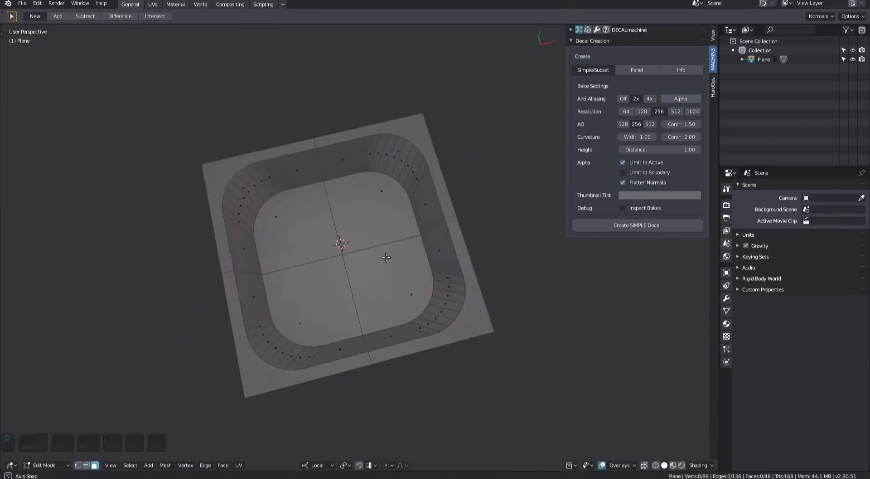
# Step: Return to Object Mode and sharpen the recess object with Hard Ops Csharpen to add bevelled edges
pyautogui.press('Tab')
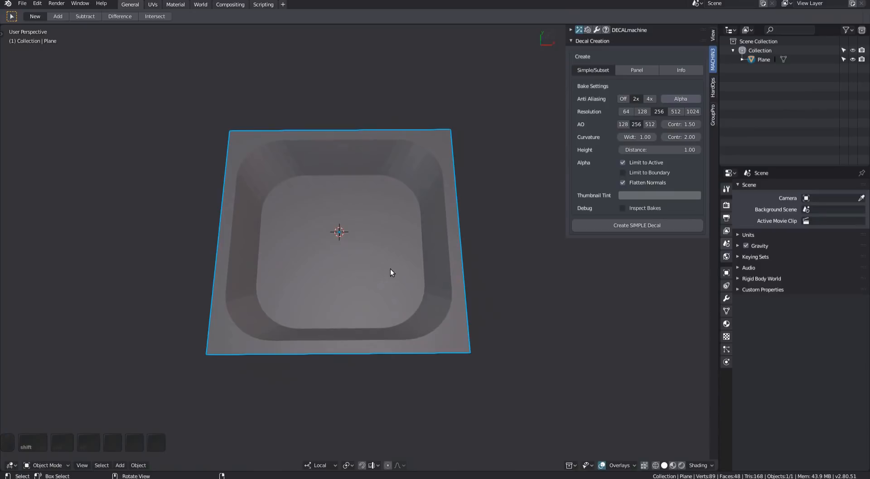
pyautogui.press('q')
pyautogui.click(380, 249)
pyautogui.scroll(1, 447, 294)
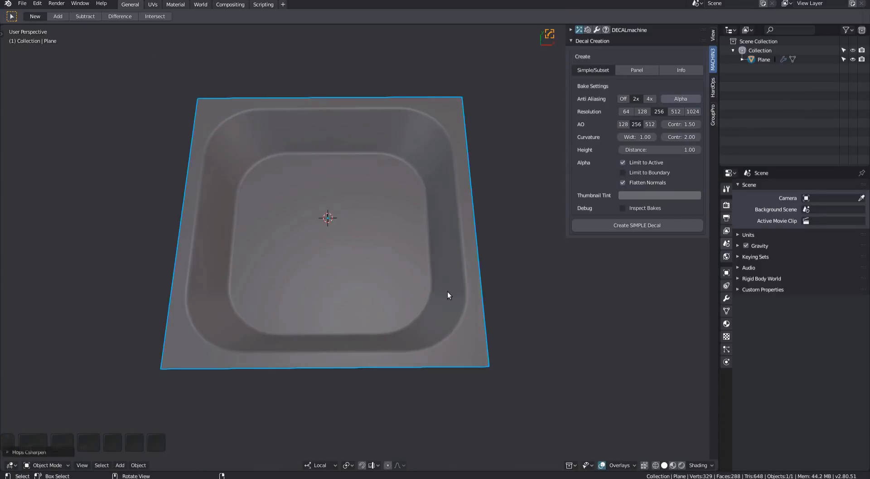
# Step: Adjust the bevel with Hard Ops to 10 segments and a width of about 0.066 m
pyautogui.scroll(1, 446, 294)
pyautogui.press('q')
pyautogui.click(407, 277)
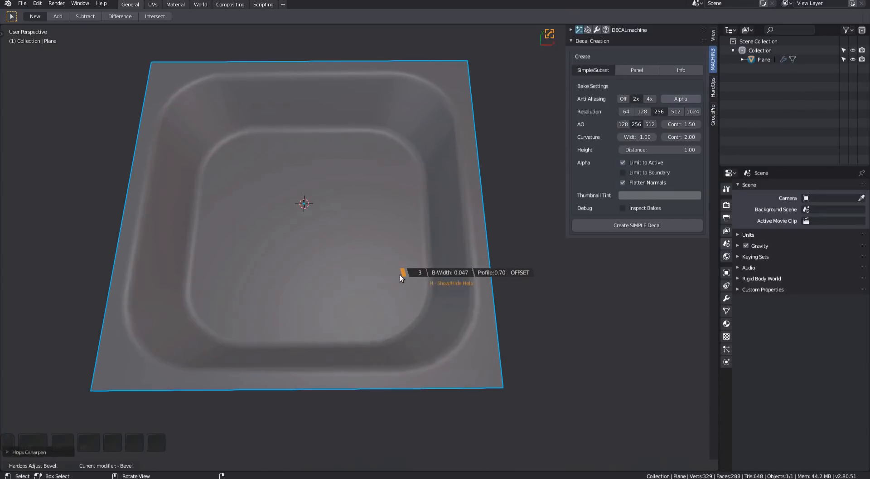
pyautogui.scroll(1, 400, 274)
pyautogui.click(400, 274)
pyautogui.moveTo(400, 273); pyautogui.dragTo(426, 295, button='middle')
pyautogui.press('q')
pyautogui.click(426, 296)
pyautogui.click(419, 290)
# Step: Inspect the corner shading with the orange matcap and turn off Harden Normals on the Bevel modifier
pyautogui.moveTo(363, 167)
pyautogui.keyDown('shift'); pyautogui.mouseDown(button='middle')
pyautogui.moveTo(363, 236)
pyautogui.moveTo(423, 224)
pyautogui.moveTo(366, 176)
pyautogui.moveTo(359, 246)
pyautogui.mouseUp(button='middle'); pyautogui.keyUp('shift')
pyautogui.scroll(3, 390, 227)
pyautogui.press('pageup')
pyautogui.press('m')
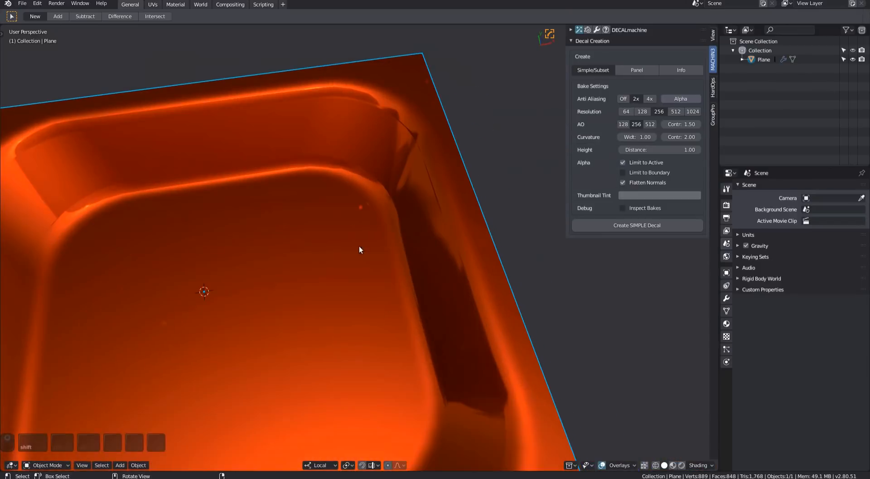
pyautogui.click(726, 298)
pyautogui.moveTo(525, 286)
pyautogui.mouseDown(button='middle')
pyautogui.moveTo(548, 281)
pyautogui.moveTo(477, 263)
pyautogui.moveTo(485, 267)
pyautogui.mouseUp(button='middle')
pyautogui.click(825, 277)
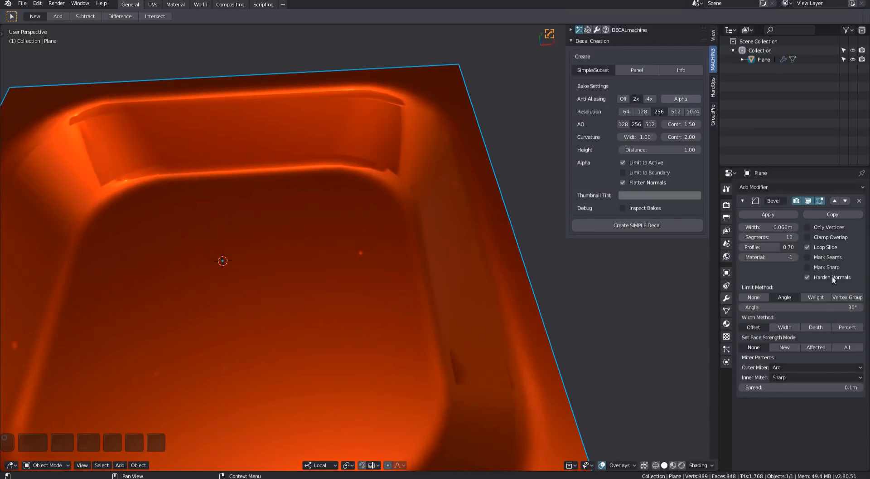
pyautogui.click(832, 277)
pyautogui.scroll(-3, 388, 273)
pyautogui.moveTo(388, 273); pyautogui.dragTo(448, 256, button='middle')
pyautogui.hotkey('shift', 'pageup')
# Step: Adjust the bevel to 13 segments and a width of about 0.076 m
pyautogui.scroll(3, 449, 258)
pyautogui.press('q')
pyautogui.click(414, 281)
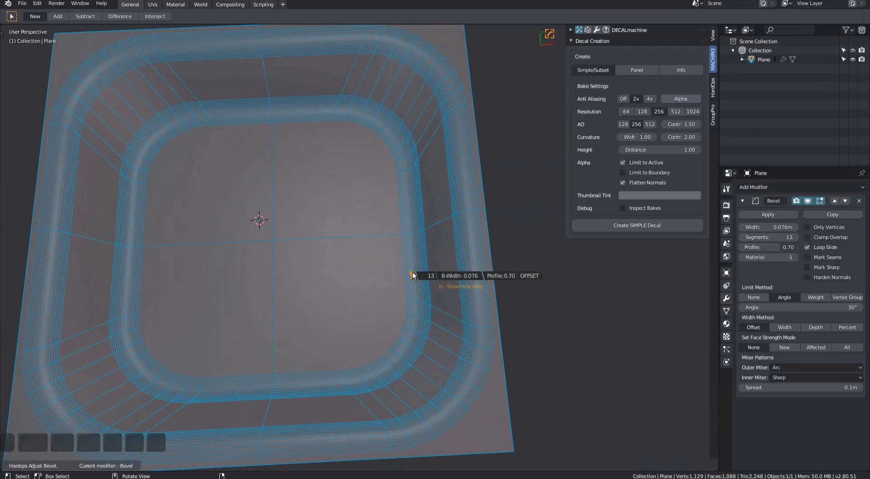
pyautogui.click(412, 273)
pyautogui.scroll(-1, 454, 267)
pyautogui.keyDown('shift'); pyautogui.moveTo(439, 277); pyautogui.dragTo(353, 211, button='middle'); pyautogui.keyUp('shift')
pyautogui.hotkey('shift', 'pageup')
pyautogui.scroll(-1, 385, 274)
pyautogui.scroll(-1, 389, 278)
pyautogui.press('KP_1')
pyautogui.scroll(1, 323, 182)
pyautogui.scroll(-3, 18, 212)
pyautogui.keyDown('shift'); pyautogui.moveTo(18, 212); pyautogui.dragTo(101, 235, button='middle'); pyautogui.keyUp('shift')
pyautogui.press('g')
pyautogui.press('z')
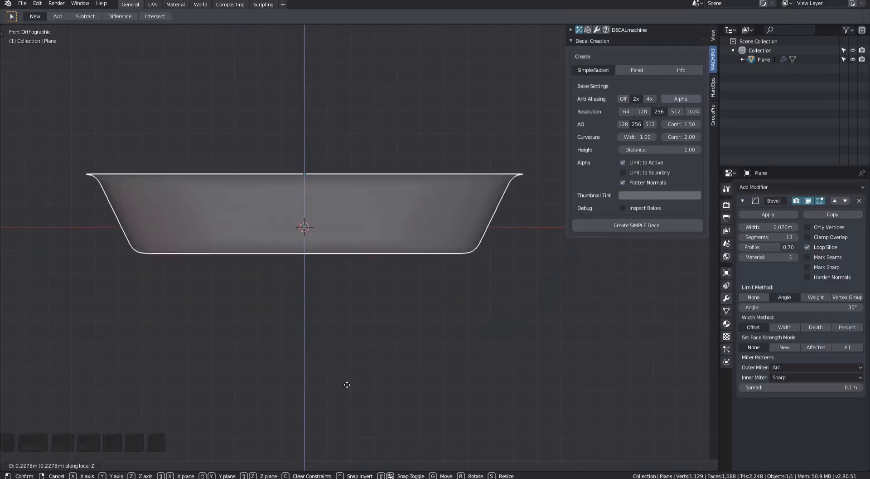
pyautogui.press('Escape')
# Step: Select the four flat rim faces around the recess in Edit Mode
pyautogui.moveTo(260, 251); pyautogui.dragTo(445, 377, button='middle')
pyautogui.press('Tab')
pyautogui.click(450, 338)
pyautogui.keyDown('shift'); pyautogui.click(447, 197); pyautogui.keyUp('shift')
pyautogui.keyDown('shift'); pyautogui.click(192, 77); pyautogui.keyUp('shift')
pyautogui.keyDown('shift'); pyautogui.click(126, 347); pyautogui.keyUp('shift')
# Step: Display the mesh normals, examine them on the rim faces, hide them again and return to Object Mode
pyautogui.moveTo(236, 317); pyautogui.dragTo(365, 257, button='middle')
pyautogui.press('z')
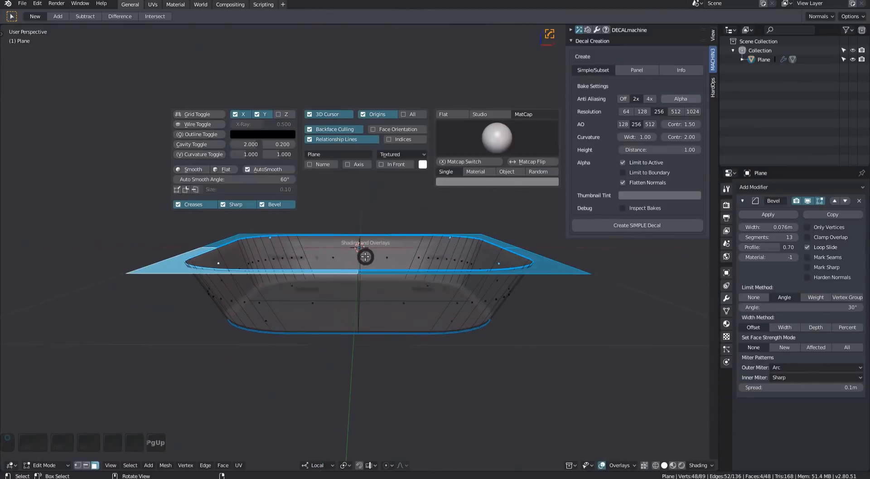
pyautogui.click(186, 189)
pyautogui.press('pagedown')
pyautogui.scroll(6, 430, 257)
pyautogui.scroll(-4, 429, 257)
pyautogui.moveTo(408, 217)
pyautogui.mouseDown(button='middle')
pyautogui.moveTo(390, 268)
pyautogui.moveTo(353, 262)
pyautogui.moveTo(383, 268)
pyautogui.moveTo(374, 261)
pyautogui.mouseUp(button='middle')
pyautogui.press('pageup')
pyautogui.click(181, 191)
pyautogui.scroll(-2, 383, 267)
pyautogui.press('Tab')
# Step: Create a simple decal from the recess with 2x anti-aliasing, 256 resolution and 256 AO samples
pyautogui.scroll(-2, 384, 268)
pyautogui.scroll(2, 376, 272)
pyautogui.scroll(2, 376, 272)
pyautogui.scroll(-2, 380, 277)
pyautogui.keyDown('shift'); pyautogui.moveTo(369, 196); pyautogui.dragTo(370, 178, button='middle'); pyautogui.keyUp('shift')
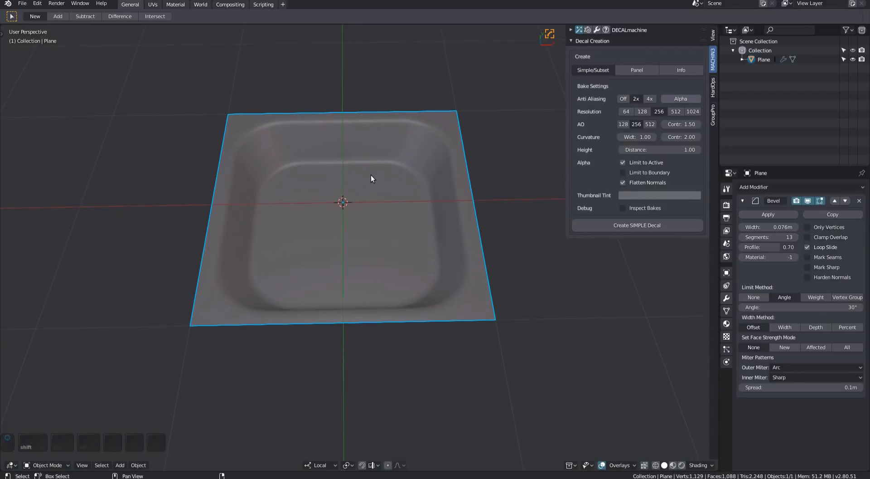
pyautogui.click(621, 225)
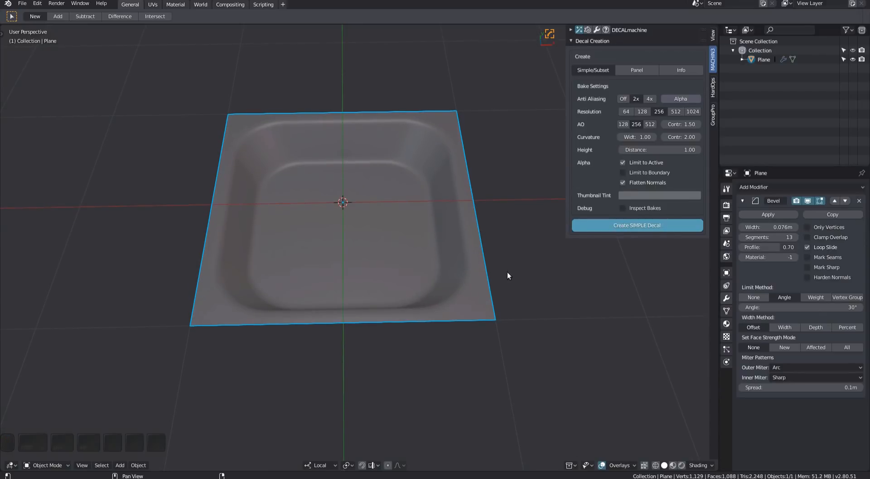
# Step: Show materials in the viewport and move the new decal beside its source mesh
pyautogui.moveTo(513, 269)
pyautogui.keyDown('shift'); pyautogui.mouseDown(button='middle')
pyautogui.moveTo(437, 240)
pyautogui.moveTo(421, 262)
pyautogui.moveTo(423, 208)
pyautogui.mouseUp(button='middle'); pyautogui.keyUp('shift')
pyautogui.press('z')
pyautogui.click(463, 219)
pyautogui.moveTo(384, 227)
pyautogui.mouseDown(button='middle')
pyautogui.moveTo(428, 276)
pyautogui.moveTo(416, 227)
pyautogui.moveTo(393, 249)
pyautogui.moveTo(382, 186)
pyautogui.moveTo(369, 245)
pyautogui.moveTo(368, 167)
pyautogui.moveTo(343, 162)
pyautogui.moveTo(353, 247)
pyautogui.mouseUp(button='middle')
pyautogui.press('g')
pyautogui.click(199, 184)
pyautogui.keyDown('shift'); pyautogui.click(352, 248); pyautogui.keyUp('shift')
pyautogui.scroll(-4, 408, 235)
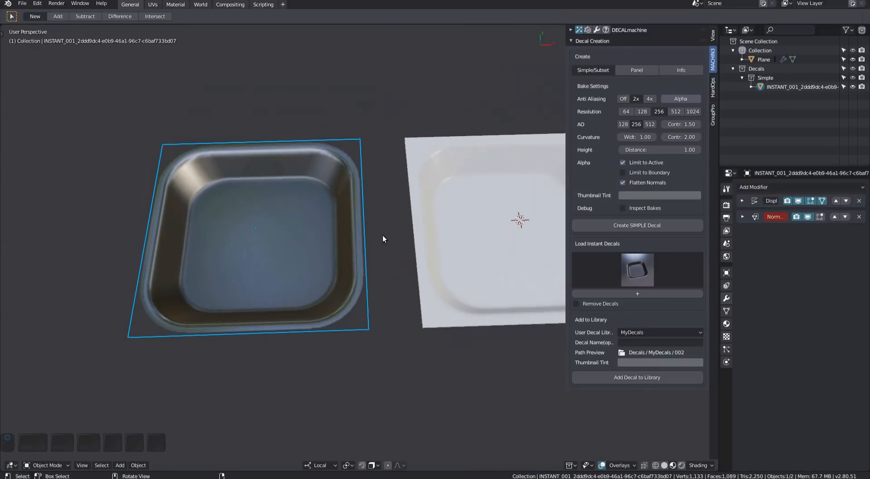
# Step: Examine the new decal's thumbnail in the instant decals and its adjustment options, leaving the decal deselected
pyautogui.click(643, 271)
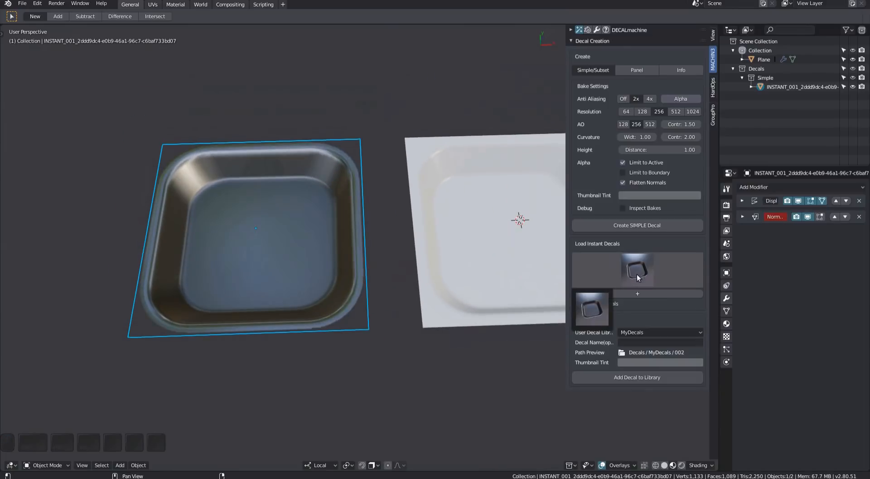
pyautogui.press('Escape')
pyautogui.keyDown('shift'); pyautogui.moveTo(449, 295); pyautogui.dragTo(434, 260, button='middle'); pyautogui.keyUp('shift')
pyautogui.moveTo(303, 218); pyautogui.dragTo(327, 245, button='middle')
pyautogui.scroll(-2, 300, 213)
pyautogui.scroll(2, 328, 245)
pyautogui.hotkey('alt', 'a')
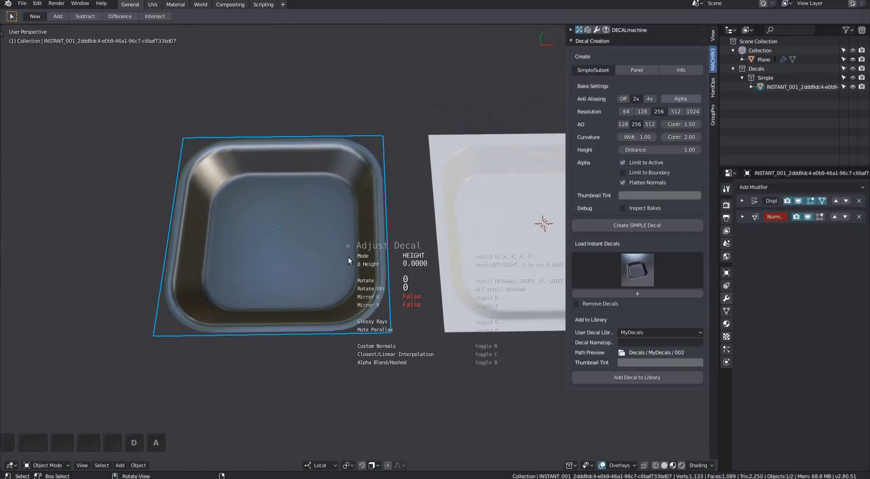
pyautogui.click(311, 257)
pyautogui.scroll(-3, 301, 242)
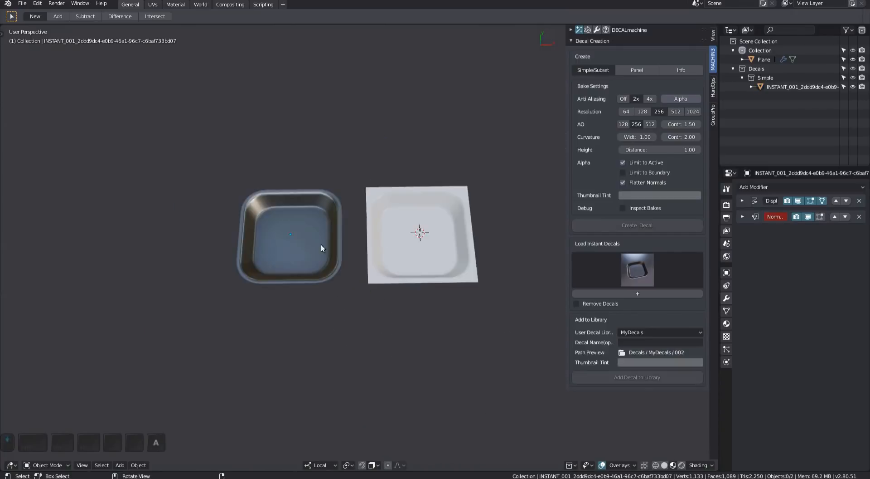
# Step: Add a cube and move it to the empty area behind the decal and the source mesh
pyautogui.scroll(1, 290, 263)
pyautogui.scroll(1, 298, 205)
pyautogui.click(298, 206)
pyautogui.hotkey('shift', 'a')
pyautogui.moveTo(303, 169)
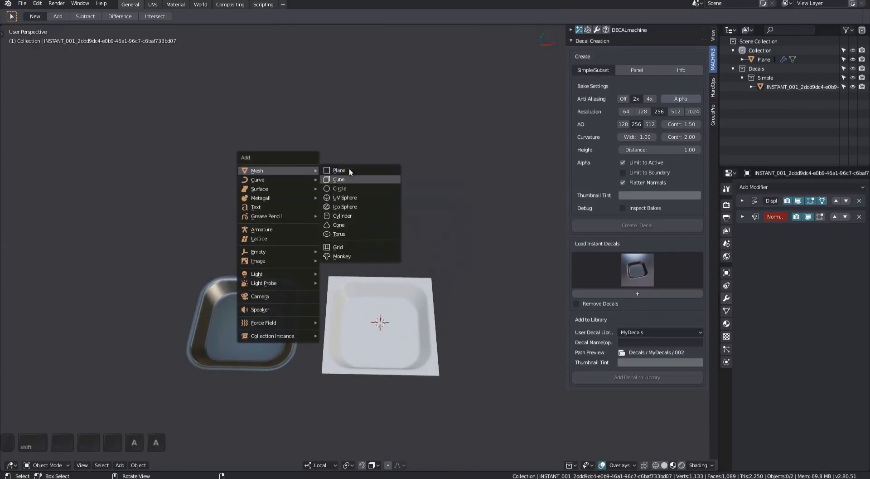
pyautogui.click(389, 179)
pyautogui.scroll(-3, 356, 186)
pyautogui.press('g')
pyautogui.click(351, 184)
# Step: Subdivide the entire cube with 10 cuts and round it with To Sphere at a factor of 1
pyautogui.press('Tab')
pyautogui.click(352, 184)
pyautogui.rightClick(318, 195)
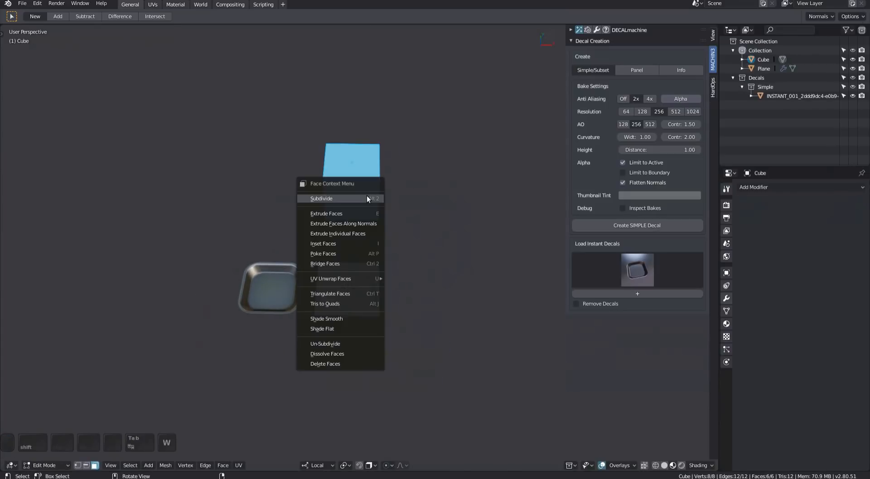
pyautogui.click(317, 196)
pyautogui.press('F9')
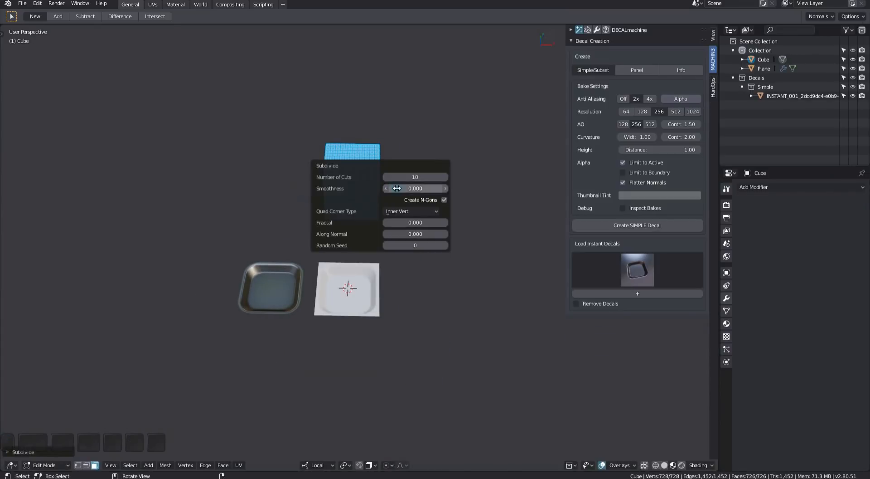
pyautogui.moveTo(396, 188); pyautogui.dragTo(435, 188)
pyautogui.scroll(3, 363, 210)
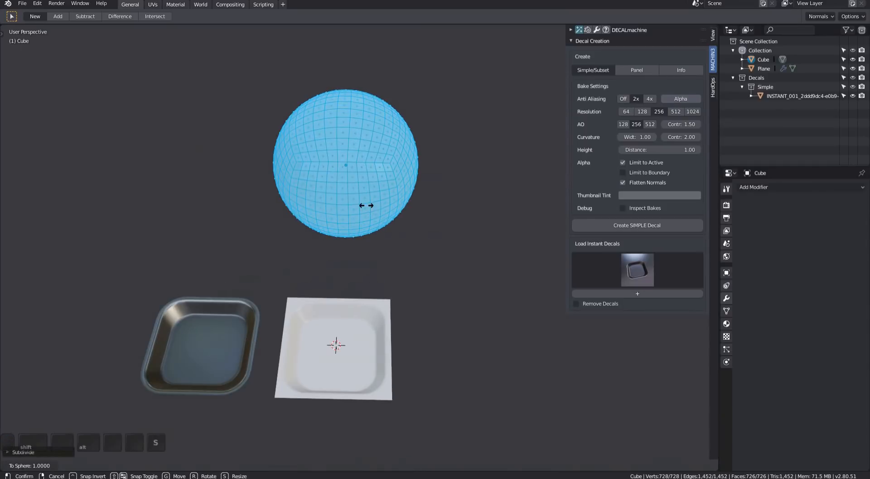
pyautogui.press('Tab')
# Step: Append the plastic.red material and assign it to the sphere
pyautogui.moveTo(366, 205); pyautogui.dragTo(347, 189, button='middle')
pyautogui.hotkey('shift', 'm')
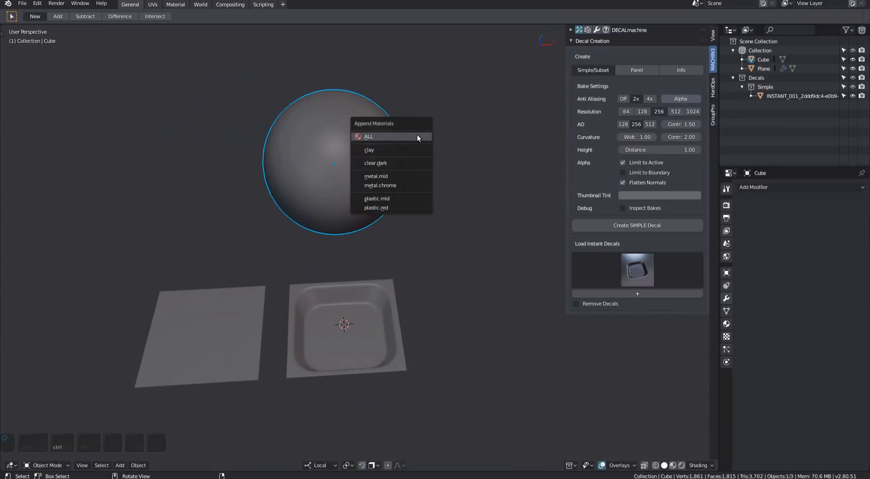
pyautogui.click(390, 209)
pyautogui.keyDown('shift'); pyautogui.moveTo(393, 189); pyautogui.dragTo(344, 153, button='middle'); pyautogui.keyUp('shift')
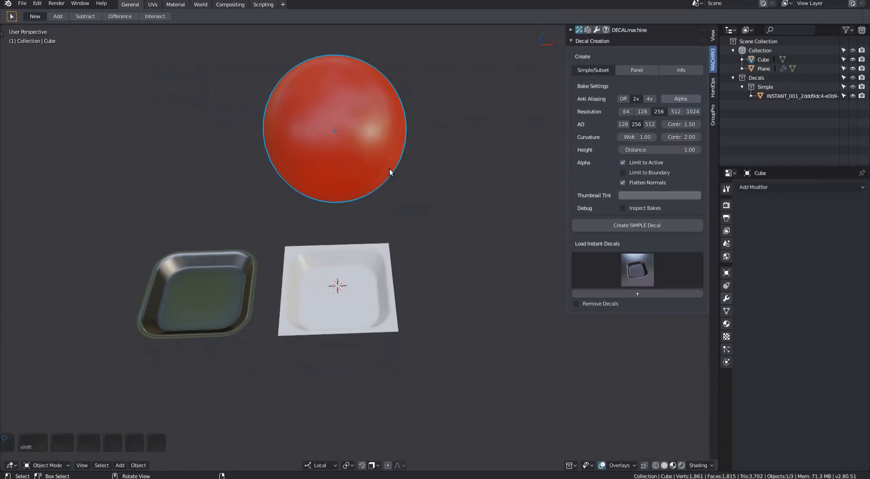
# Step: Snap the recess decal onto the red sphere's surface and scale it down
pyautogui.scroll(2, 353, 201)
pyautogui.click(211, 330)
pyautogui.press('g')
pyautogui.keyDown('ctrl'); pyautogui.click(340, 123); pyautogui.keyUp('ctrl')
pyautogui.press('s')
pyautogui.click(392, 170)
# Step: Shrinkwrap the recess decal onto the red sphere and adjust its height so it conforms to the curved surface
pyautogui.moveTo(406, 169)
pyautogui.mouseDown(button='middle')
pyautogui.moveTo(388, 169)
pyautogui.moveTo(402, 169)
pyautogui.mouseUp(button='middle')
pyautogui.press('d')
pyautogui.click(427, 118)
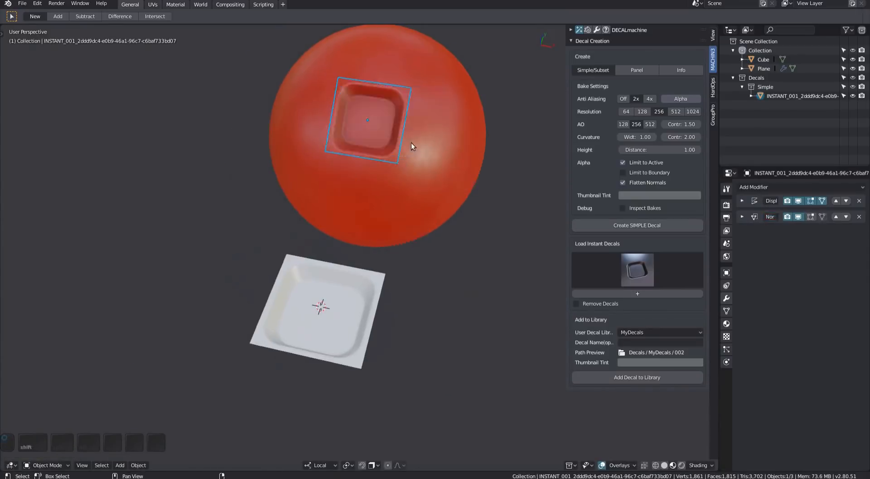
pyautogui.press('shift+KP_7')
pyautogui.press('d')
pyautogui.press('a')
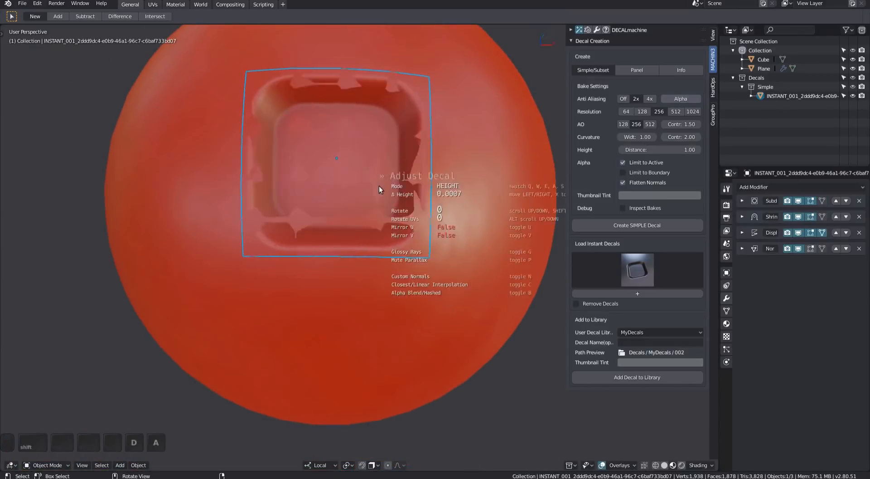
# Step: Duplicate the recess decal and snap the copy to another spot on the red sphere
pyautogui.hotkey('shift', 'd')
pyautogui.rightClick(412, 222)
pyautogui.press('g')
pyautogui.click(466, 206)
pyautogui.moveTo(466, 203); pyautogui.dragTo(378, 281, button='middle')
# Step: Rotate the duplicated decal on the sphere's surface with the decal Adjust tool and deselect everything
pyautogui.press('d')
pyautogui.press('a')
pyautogui.scroll(4, 455, 227)
pyautogui.click(455, 228)
pyautogui.press('d')
pyautogui.press('a')
pyautogui.scroll(3, 439, 176)
pyautogui.click(463, 173)
pyautogui.hotkey('alt', 'a')
# Step: Load another copy of the instant decal, place it beside the source mesh at reset scale, and check its dimensions
pyautogui.click(382, 279)
pyautogui.keyDown('shift'); pyautogui.moveTo(379, 281); pyautogui.dragTo(422, 303, button='middle'); pyautogui.keyUp('shift')
pyautogui.click(637, 293)
pyautogui.scroll(3, 462, 299)
pyautogui.moveTo(446, 273)
pyautogui.mouseDown(button='middle')
pyautogui.moveTo(434, 284)
pyautogui.moveTo(440, 275)
pyautogui.mouseUp(button='middle')
pyautogui.scroll(-2, 433, 284)
pyautogui.press('g')
pyautogui.click(325, 268)
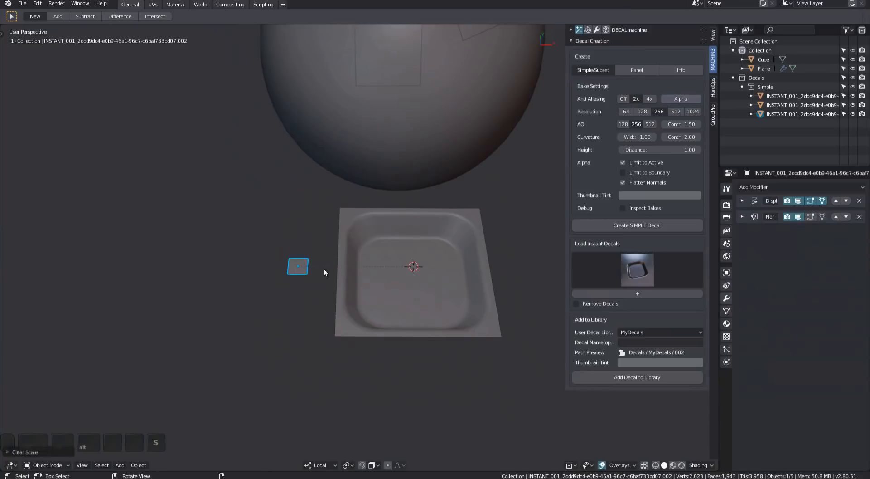
pyautogui.click(713, 34)
pyautogui.click(635, 30)
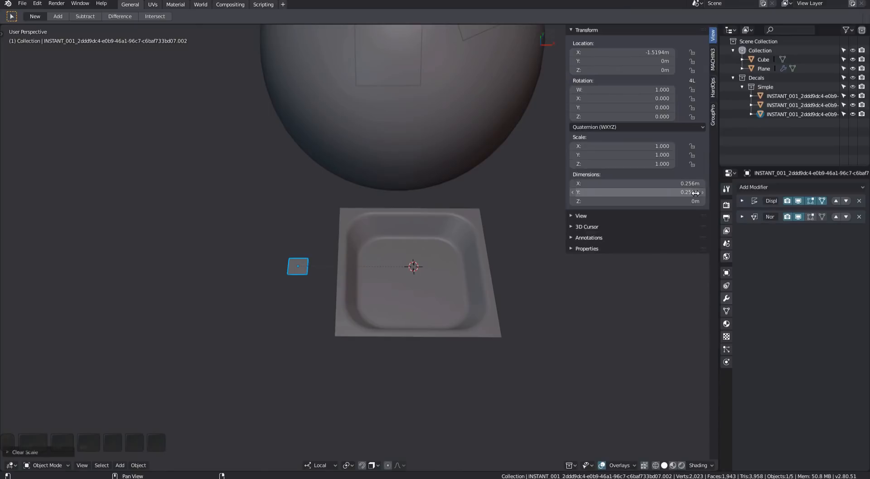
# Step: Set the bake resolution to 128, create a simple decal from the source plane, and switch to LookDev shading
pyautogui.click(713, 59)
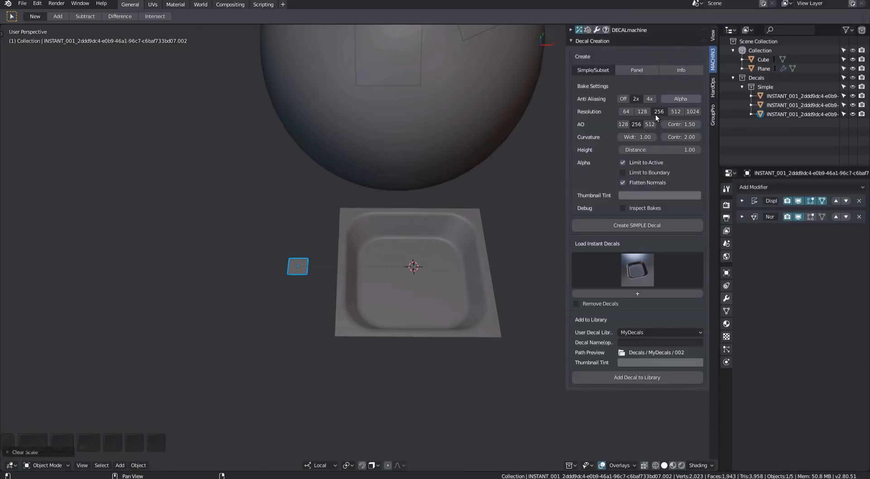
pyautogui.click(404, 245)
pyautogui.keyDown('shift'); pyautogui.moveTo(433, 270); pyautogui.dragTo(544, 248, button='middle'); pyautogui.keyUp('shift')
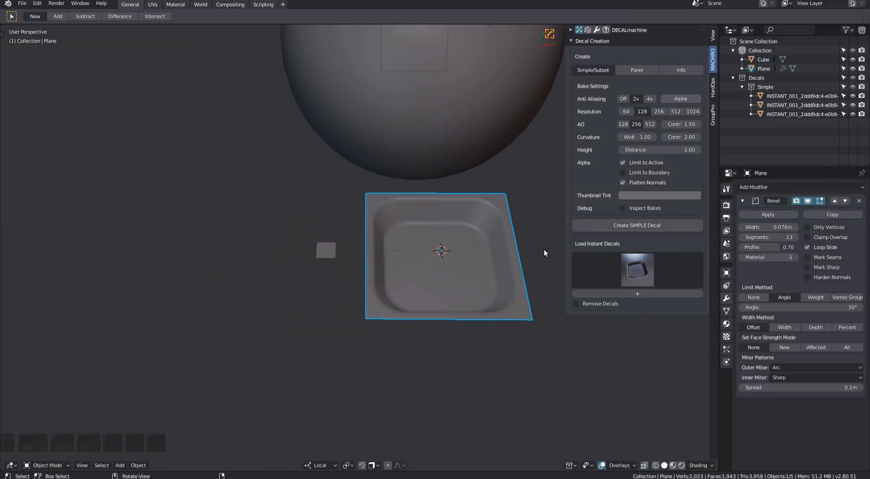
pyautogui.keyDown('shift'); pyautogui.moveTo(451, 257); pyautogui.dragTo(389, 264, button='middle'); pyautogui.keyUp('shift')
pyautogui.press('pageup')
pyautogui.click(450, 262)
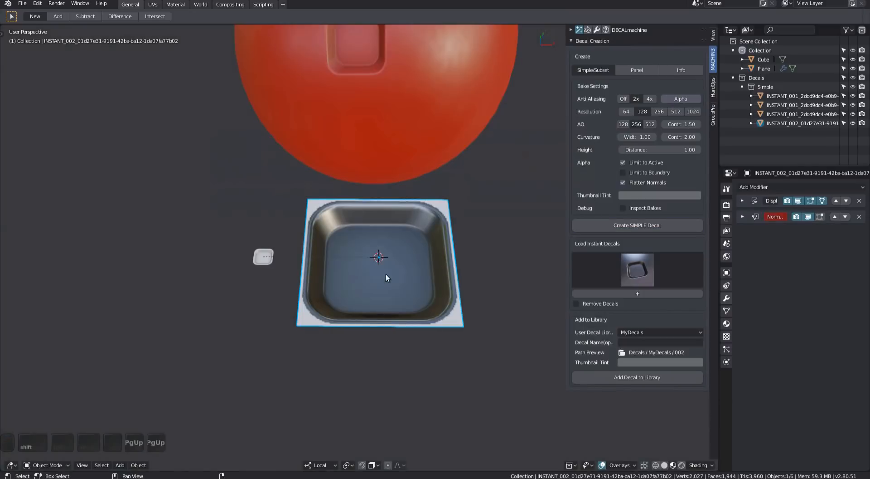
# Step: Move the 128-resolution decal along X off the source mesh, reset its scale, and show its dimensions
pyautogui.press('g')
pyautogui.press('x')
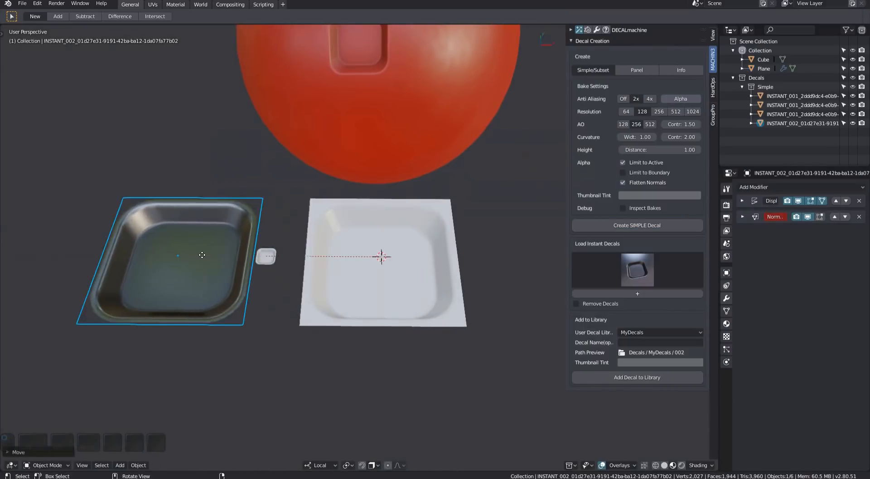
pyautogui.click(209, 257)
pyautogui.moveTo(272, 286); pyautogui.dragTo(312, 301, button='middle')
pyautogui.click(713, 34)
pyautogui.hotkey('alt', 's')
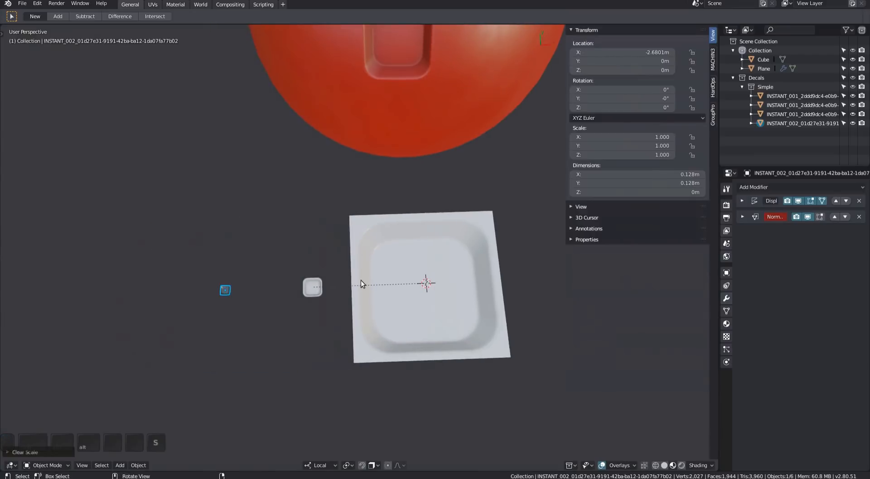
# Step: Move the 128-resolution decal along X until it sits beside the 256-resolution decal for a size comparison
pyautogui.scroll(2, 254, 294)
pyautogui.press('g')
pyautogui.press('x')
pyautogui.click(308, 316)
pyautogui.scroll(2, 345, 290)
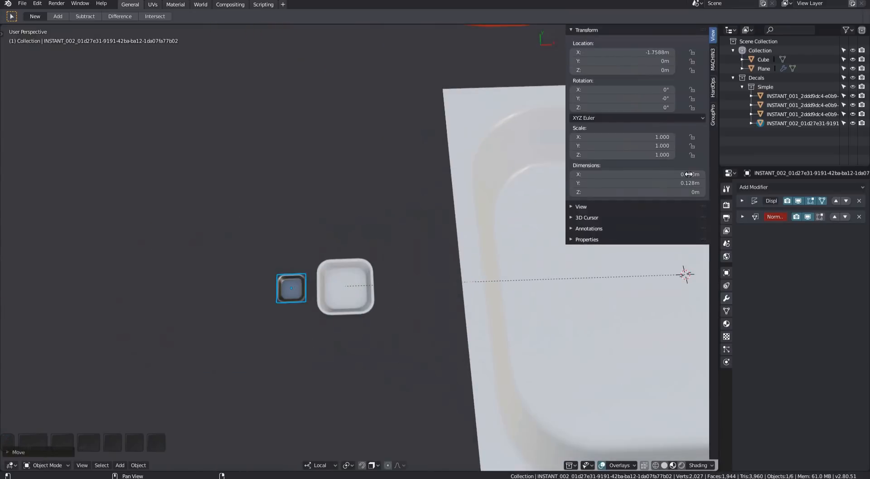
# Step: Delete the two comparison decals beside the source mesh and select the source plane in solid shading
pyautogui.click(345, 287)
pyautogui.keyDown('shift'); pyautogui.click(292, 291); pyautogui.keyUp('shift')
pyautogui.keyDown('shift'); pyautogui.click(293, 291); pyautogui.keyUp('shift')
pyautogui.scroll(-2, 262, 301)
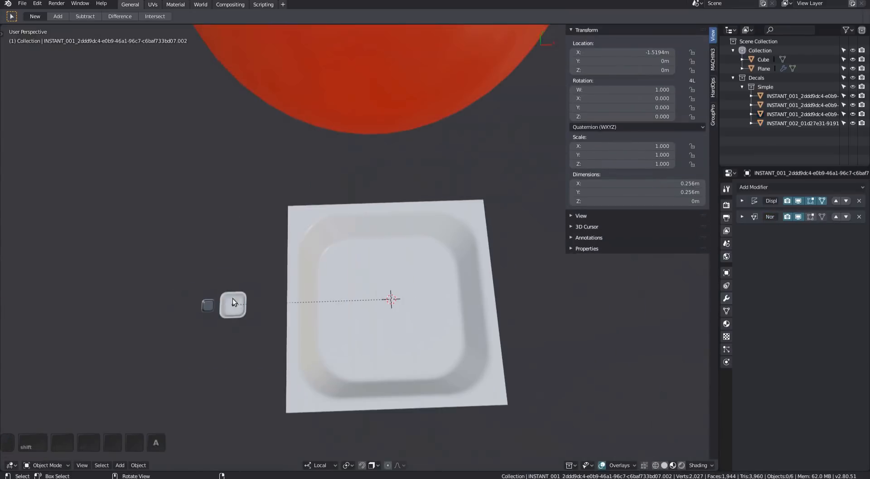
pyautogui.click(240, 312)
pyautogui.click(407, 269)
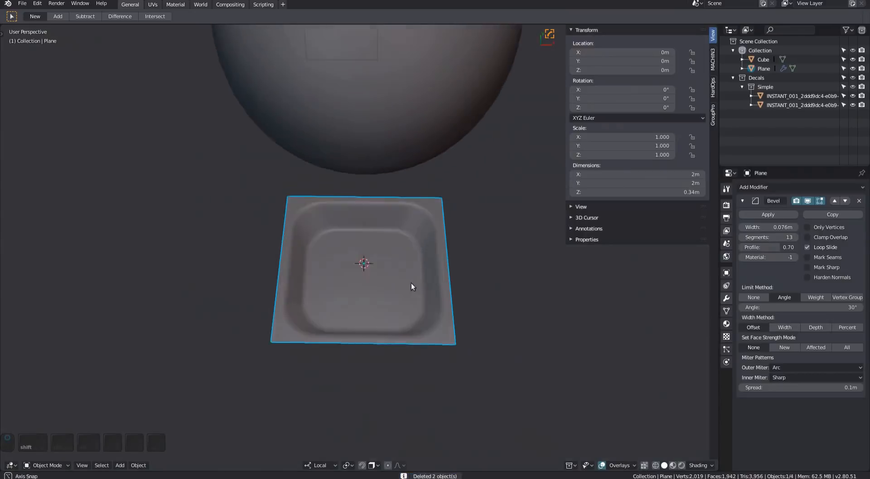
pyautogui.keyDown('shift'); pyautogui.moveTo(410, 266); pyautogui.dragTo(417, 287, button='middle'); pyautogui.keyUp('shift')
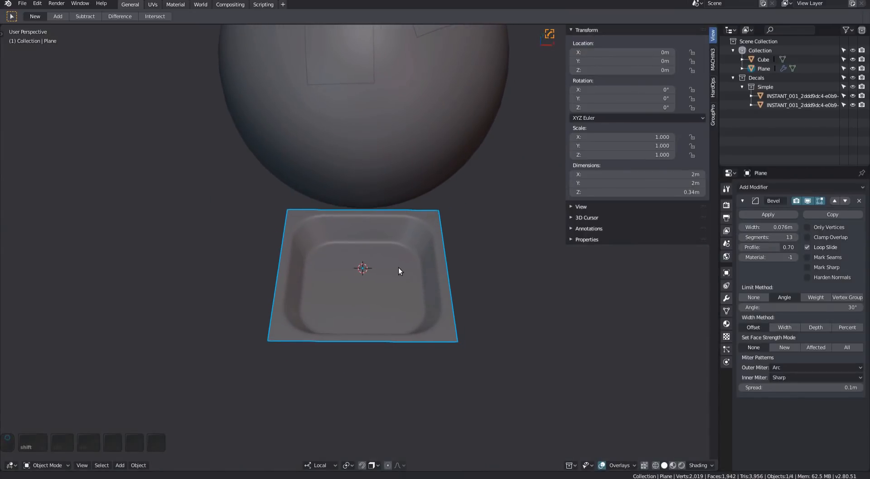
# Step: Turn the recess floor faces into a separate object and extrude and scale them into a tapered inner block
pyautogui.press('Tab')
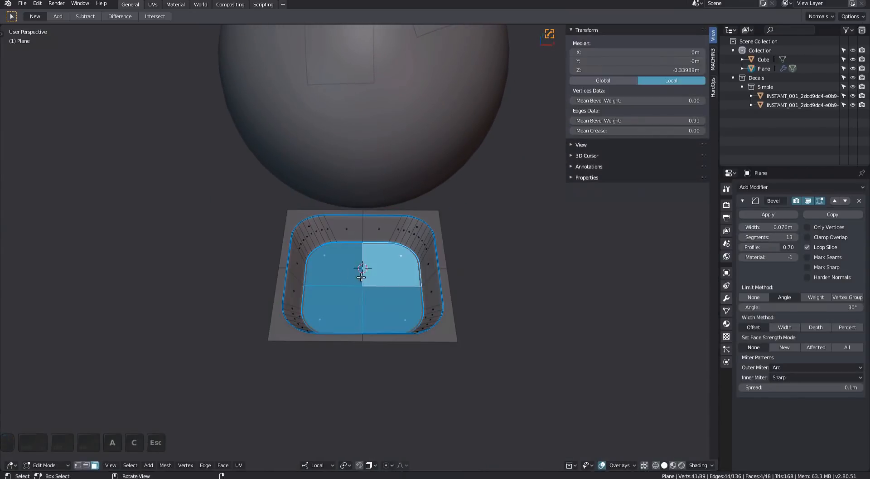
pyautogui.press('4')
pyautogui.press('a')
pyautogui.press('e')
pyautogui.click(373, 282)
pyautogui.moveTo(373, 282); pyautogui.dragTo(361, 218, button='middle')
pyautogui.press('s')
pyautogui.click(393, 278)
pyautogui.scroll(2, 381, 287)
# Step: Bevel the inner block with a width of about 0.187 m and 18 segments
pyautogui.press('Tab')
pyautogui.press('q')
pyautogui.click(385, 296)
pyautogui.scroll(5, 317, 294)
pyautogui.click(331, 294)
# Step: Select and delete the unneeded faces of the inner block
pyautogui.press('Tab')
pyautogui.press('3')
pyautogui.press('c')
pyautogui.click(350, 158)
pyautogui.press('Escape')
pyautogui.press('x')
pyautogui.press('Escape')
pyautogui.press('a')
pyautogui.press('c')
pyautogui.click(349, 169)
pyautogui.press('Escape')
pyautogui.press('x')
pyautogui.click(354, 195)
pyautogui.press('Tab')
# Step: Scale the inner block to fit the recess floor and return to the decal creation settings
pyautogui.moveTo(374, 208); pyautogui.dragTo(364, 320, button='middle')
pyautogui.press('s')
pyautogui.click(409, 356)
pyautogui.moveTo(409, 355); pyautogui.dragTo(388, 307, button='middle')
pyautogui.click(712, 66)
# Step: Select the inner block together with the recess plane as the active object and create a subset decal from them
pyautogui.keyDown('shift'); pyautogui.moveTo(437, 253); pyautogui.dragTo(448, 211, button='middle'); pyautogui.keyUp('shift')
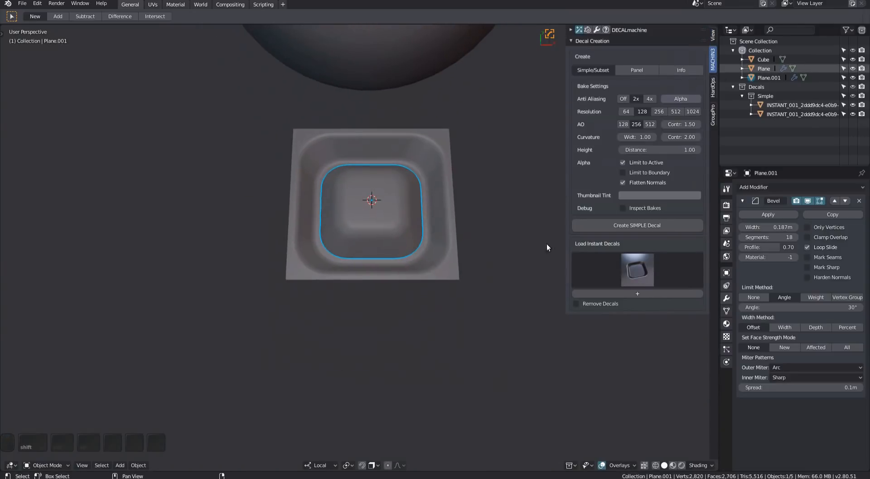
pyautogui.keyDown('shift'); pyautogui.moveTo(443, 262); pyautogui.dragTo(434, 283, button='middle'); pyautogui.keyUp('shift')
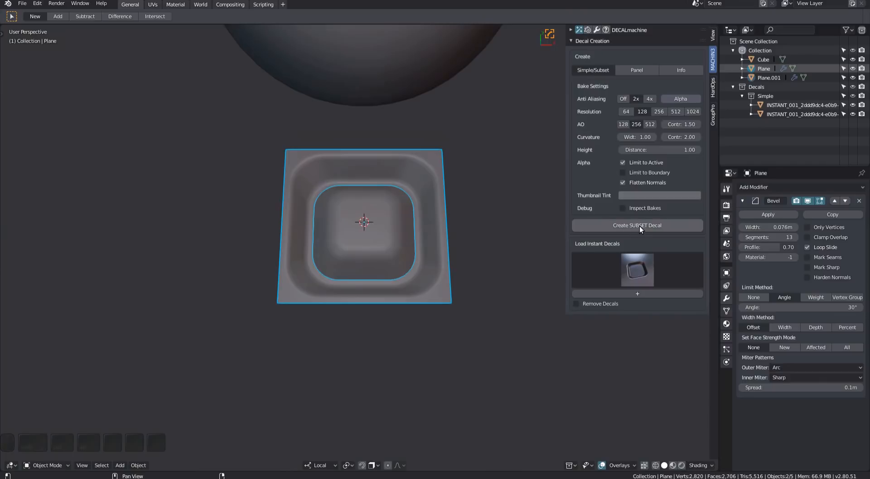
pyautogui.keyDown('shift'); pyautogui.moveTo(368, 221); pyautogui.dragTo(361, 241, button='middle'); pyautogui.keyUp('shift')
pyautogui.keyDown('shift'); pyautogui.moveTo(401, 261); pyautogui.dragTo(417, 249, button='middle'); pyautogui.keyUp('shift')
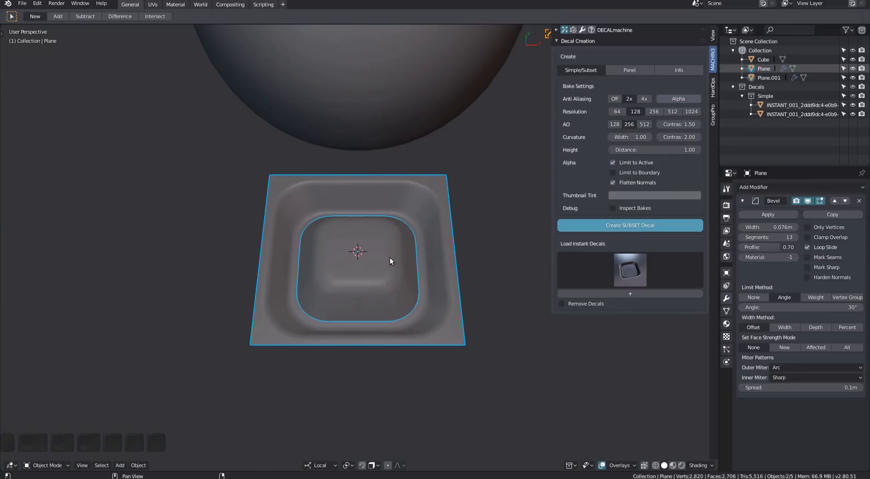
# Step: Snap the new subset decal onto the red sphere and scale it down
pyautogui.press('g')
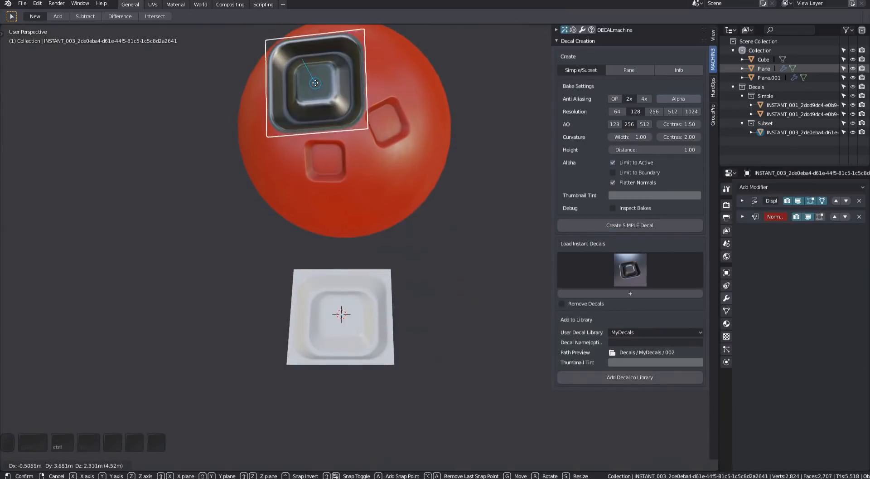
pyautogui.keyDown('ctrl'); pyautogui.click(323, 88); pyautogui.keyUp('ctrl')
pyautogui.press('s')
pyautogui.click(349, 110)
# Step: Shrinkwrap the subset decal onto the sphere's surface and adjust its height
pyautogui.keyDown('shift'); pyautogui.moveTo(336, 111); pyautogui.dragTo(400, 206, button='middle'); pyautogui.keyUp('shift')
pyautogui.scroll(2, 401, 188)
pyautogui.press('d')
pyautogui.click(435, 159)
pyautogui.press('d')
pyautogui.press('d')
pyautogui.press('d')
pyautogui.press('a')
pyautogui.click(332, 215)
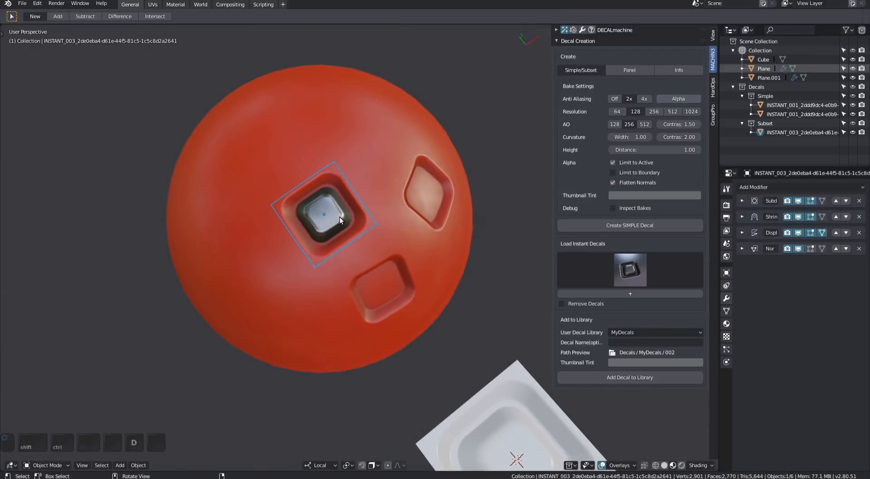
# Step: Snap the subset decal to a new position on the sphere and readjust it there
pyautogui.press('g')
pyautogui.keyDown('ctrl'); pyautogui.click(324, 194); pyautogui.keyUp('ctrl')
pyautogui.press('d')
pyautogui.press('a')
pyautogui.click(338, 213)
# Step: Assign a dark metallic material to the inner part of the subset decal with Match Materials
pyautogui.moveTo(338, 213); pyautogui.dragTo(320, 221, button='middle')
pyautogui.scroll(1, 319, 221)
pyautogui.moveTo(374, 233)
pyautogui.mouseDown(button='middle')
pyautogui.moveTo(381, 246)
pyautogui.moveTo(371, 237)
pyautogui.mouseUp(button='middle')
pyautogui.press('d')
pyautogui.press('m')
pyautogui.scroll(1, 371, 235)
pyautogui.scroll(5, 371, 236)
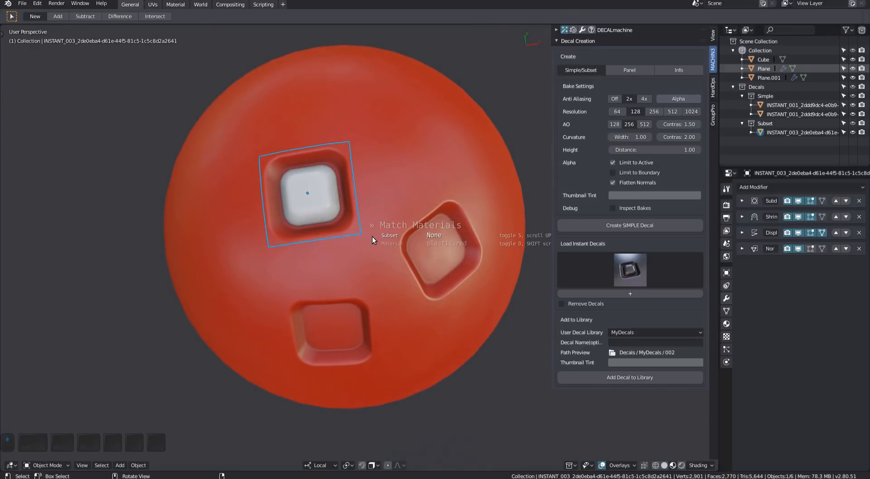
pyautogui.press('space')
pyautogui.press('a')
# Step: Fine-tune the subset decal on the sphere with the decal Adjust tool
pyautogui.scroll(-2, 353, 225)
pyautogui.moveTo(338, 217); pyautogui.dragTo(396, 206, button='middle')
pyautogui.click(344, 221)
pyautogui.scroll(3, 357, 241)
pyautogui.press('d')
pyautogui.press('a')
pyautogui.press('e')
pyautogui.click(430, 222)
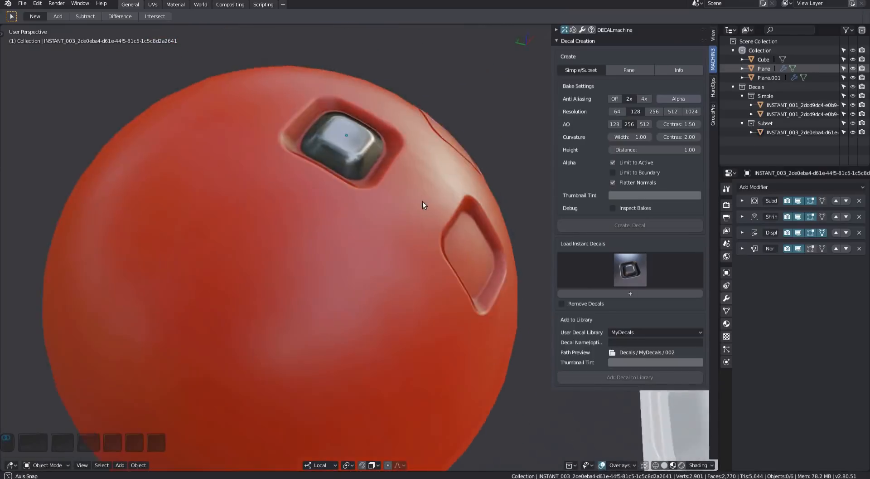
# Step: Examine the source meshes and the decals' flat geometry in solid shading, and switch back to LookDev shading
pyautogui.scroll(-4, 386, 218)
pyautogui.press('pageup')
pyautogui.moveTo(369, 237)
pyautogui.mouseDown(button='middle')
pyautogui.moveTo(353, 286)
pyautogui.moveTo(393, 320)
pyautogui.mouseUp(button='middle')
pyautogui.click(295, 287)
pyautogui.scroll(1, 393, 320)
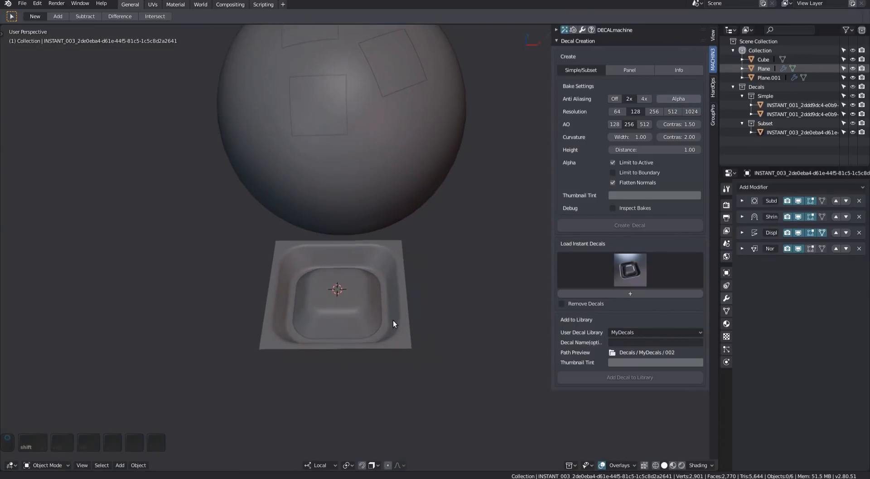
pyautogui.moveTo(334, 315); pyautogui.dragTo(350, 141, button='middle')
pyautogui.scroll(4, 358, 190)
pyautogui.press('pageup')
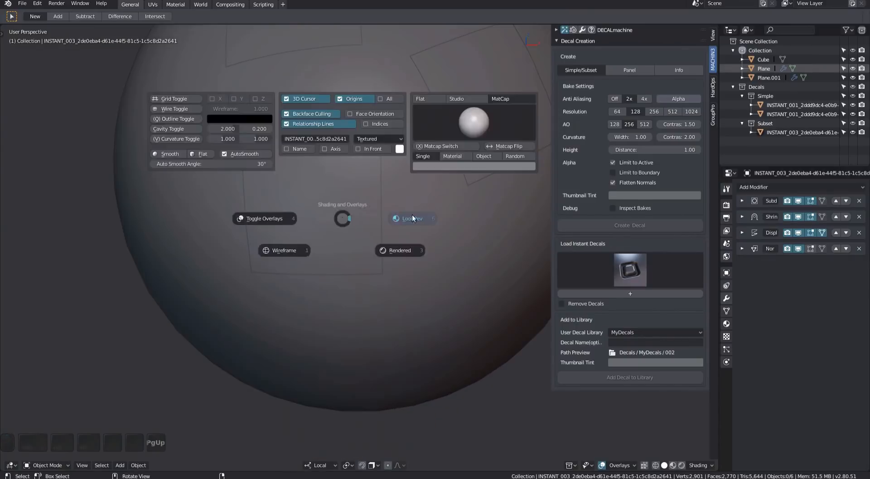
pyautogui.click(401, 213)
# Step: Examine the subset decal's baked depth and material on the sphere up close from several angles
pyautogui.click(318, 209)
pyautogui.moveTo(318, 209); pyautogui.dragTo(401, 266, button='middle')
pyautogui.scroll(5, 362, 223)
pyautogui.scroll(-5, 386, 237)
pyautogui.scroll(3, 369, 112)
pyautogui.keyDown('shift'); pyautogui.moveTo(471, 176); pyautogui.dragTo(295, 186, button='middle'); pyautogui.keyUp('shift')
pyautogui.moveTo(295, 186); pyautogui.dragTo(398, 27, button='middle')
pyautogui.scroll(-6, 371, 149)
# Step: Load another copy of the subset instant decal and place it beside the source mesh at reset scale
pyautogui.click(618, 272)
pyautogui.press('Escape')
pyautogui.click(597, 294)
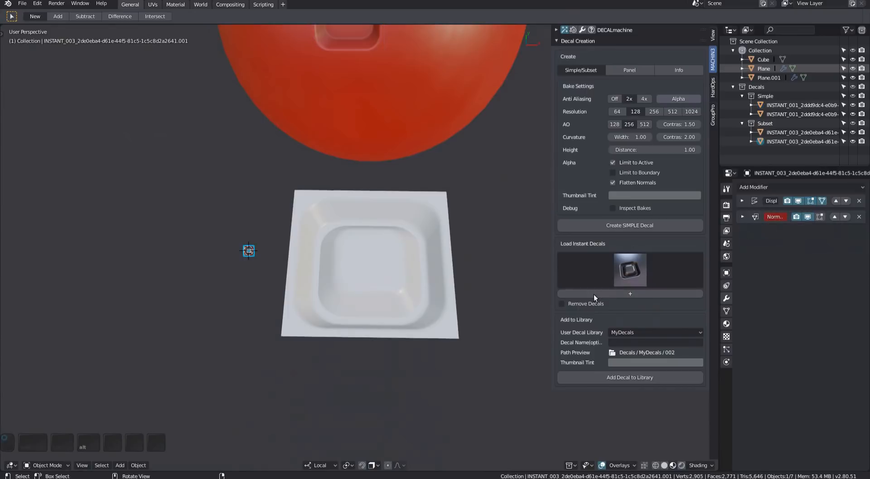
# Step: Reset the rotation of the loaded subset decal copy and examine its baked edges up close
pyautogui.hotkey('alt', 'r')
pyautogui.press('f')
pyautogui.moveTo(339, 281); pyautogui.dragTo(358, 322, button='middle')
pyautogui.keyDown('shift'); pyautogui.moveTo(359, 322); pyautogui.dragTo(300, 212, button='middle'); pyautogui.keyUp('shift')
pyautogui.scroll(3, 417, 267)
pyautogui.scroll(-6, 413, 268)
pyautogui.scroll(4, 416, 250)
pyautogui.moveTo(415, 265); pyautogui.dragTo(249, 201, button='middle')
pyautogui.scroll(-8, 404, 252)
pyautogui.click(383, 237)
pyautogui.scroll(-4, 385, 238)
pyautogui.keyDown('shift'); pyautogui.moveTo(385, 222); pyautogui.dragTo(237, 202, button='middle'); pyautogui.keyUp('shift')
pyautogui.scroll(-5, 239, 203)
# Step: Bake another subset decal from the two source meshes with 4x anti-aliasing and Alpha anti-aliasing enabled
pyautogui.click(428, 306)
pyautogui.keyDown('shift'); pyautogui.click(436, 315); pyautogui.keyUp('shift')
pyautogui.moveTo(436, 316); pyautogui.dragTo(474, 277, button='middle')
pyautogui.click(679, 99)
pyautogui.keyDown('shift'); pyautogui.moveTo(293, 230); pyautogui.dragTo(307, 235, button='middle'); pyautogui.keyUp('shift')
pyautogui.click(643, 100)
pyautogui.keyDown('shift'); pyautogui.moveTo(389, 222); pyautogui.dragTo(394, 235, button='middle'); pyautogui.keyUp('shift')
pyautogui.click(637, 226)
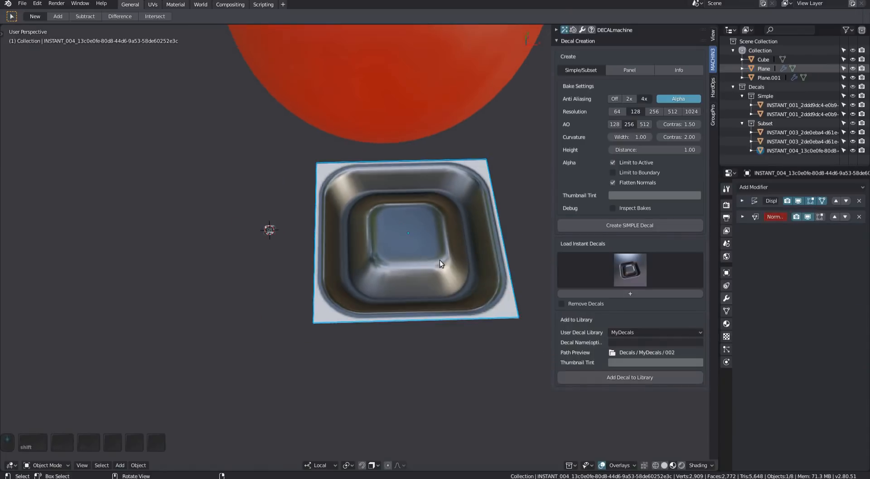
# Step: Place the newly baked decal beside the source meshes at reset scale and offset it along X
pyautogui.click(224, 246)
pyautogui.hotkey('alt', 's')
pyautogui.press('g')
pyautogui.press('x')
pyautogui.click(282, 239)
pyautogui.press('f')
pyautogui.moveTo(324, 239); pyautogui.dragTo(333, 267, button='middle')
# Step: Shift the new decal along Y and compare its edge smoothness with the earlier subset decal up close
pyautogui.scroll(-2, 332, 267)
pyautogui.scroll(-4, 333, 270)
pyautogui.press('g')
pyautogui.press('y')
pyautogui.click(331, 243)
pyautogui.scroll(4, 443, 334)
pyautogui.scroll(3, 332, 298)
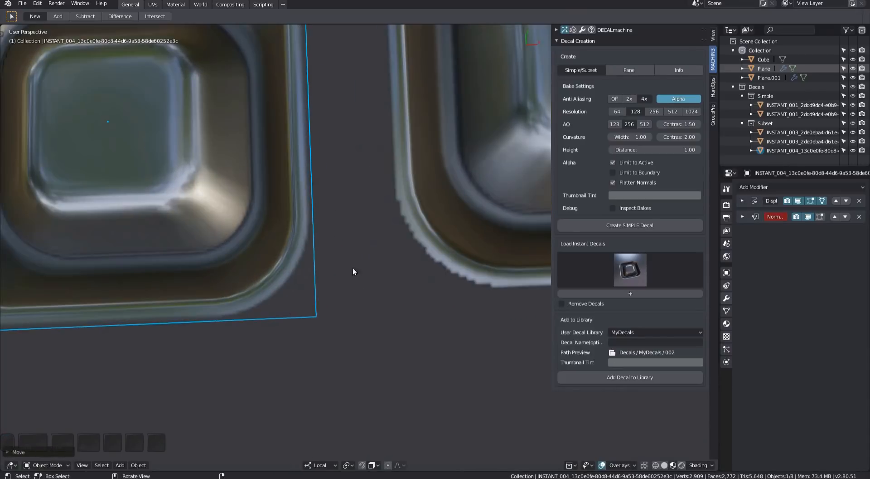
pyautogui.scroll(-2, 439, 278)
pyautogui.scroll(-3, 395, 252)
# Step: Scale down the two comparison decals and place them next to each other on the red sphere
pyautogui.click(301, 300)
pyautogui.scroll(1, 278, 315)
pyautogui.scroll(-10, 271, 314)
pyautogui.scroll(-5, 290, 317)
pyautogui.press('s')
pyautogui.click(282, 298)
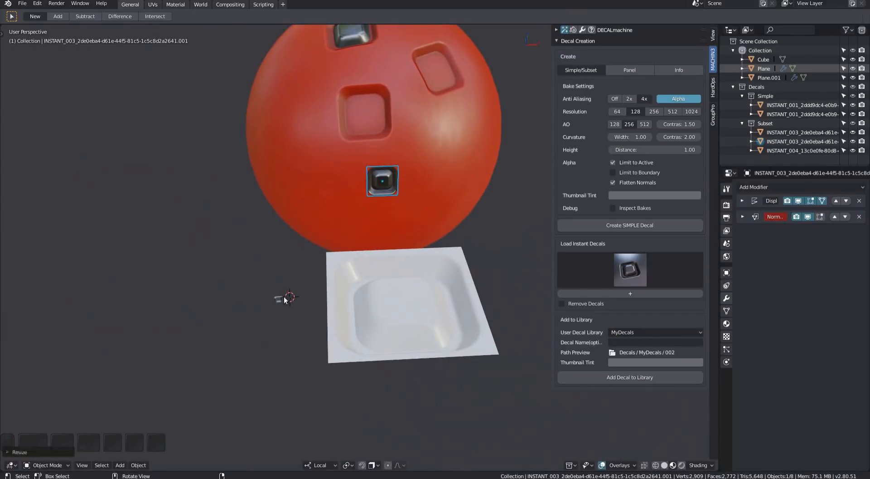
pyautogui.keyDown('shift'); pyautogui.click(330, 183); pyautogui.keyUp('shift')
pyautogui.press('f')
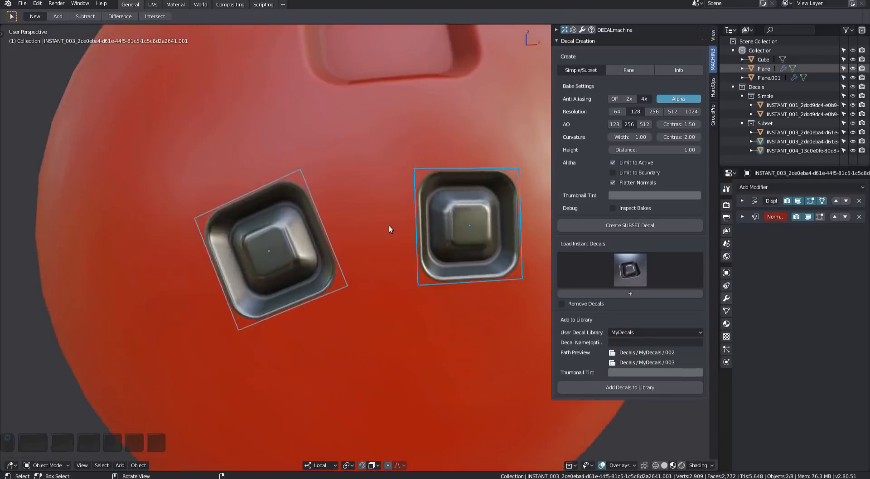
# Step: Apply the two selected subset decals to the sphere and deselect everything
pyautogui.scroll(3, 387, 231)
pyautogui.keyDown('shift'); pyautogui.moveTo(387, 231); pyautogui.dragTo(317, 242, button='middle'); pyautogui.keyUp('shift')
pyautogui.press('d')
pyautogui.click(254, 261)
pyautogui.keyDown('ctrl'); pyautogui.moveTo(164, 325); pyautogui.dragTo(317, 313, button='middle'); pyautogui.keyUp('ctrl')
pyautogui.moveTo(318, 313); pyautogui.dragTo(381, 310, button='middle')
pyautogui.press('a')
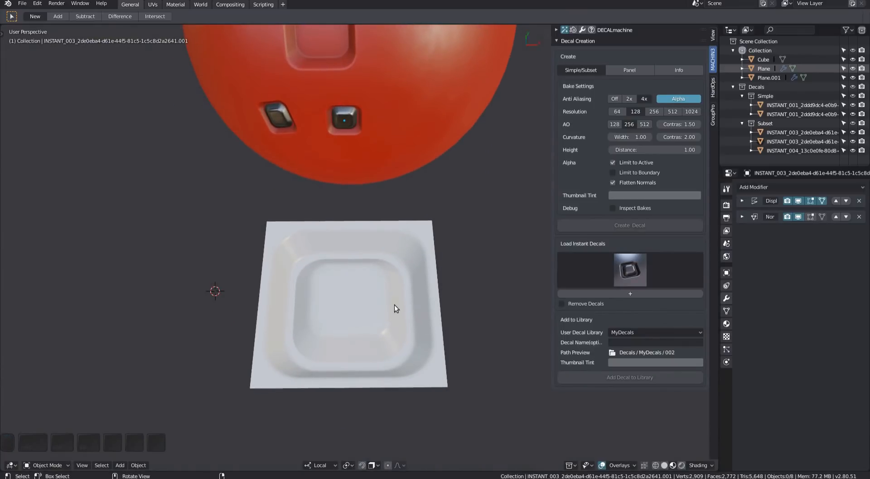
# Step: Bake a subset decal from the source meshes with 2x anti-aliasing and an AO contrast of 3.27
pyautogui.click(373, 288)
pyautogui.keyDown('shift'); pyautogui.moveTo(445, 333); pyautogui.dragTo(430, 336, button='middle'); pyautogui.keyUp('shift')
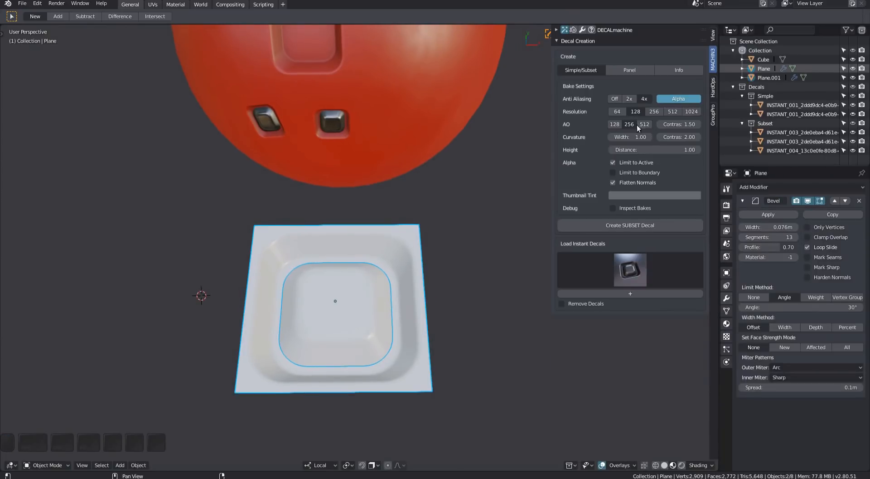
pyautogui.moveTo(552, 136); pyautogui.dragTo(521, 138)
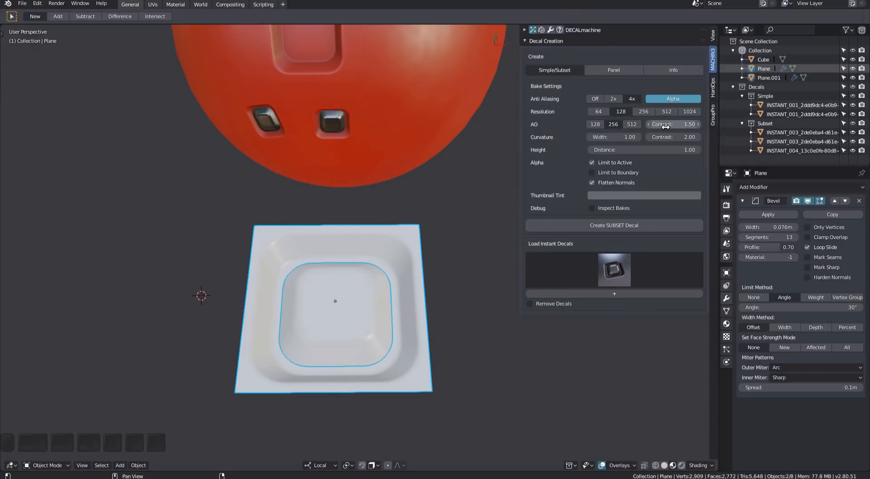
pyautogui.keyDown('shift'); pyautogui.moveTo(448, 186); pyautogui.dragTo(519, 222, button='middle'); pyautogui.keyUp('shift')
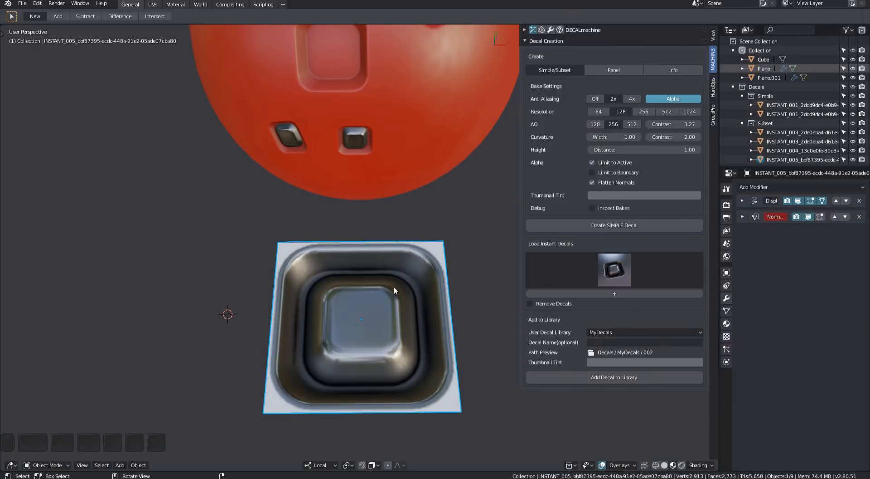
# Step: Move the high-contrast AO decal onto the red sphere beside the other subset decals and scale it down
pyautogui.keyDown('shift'); pyautogui.moveTo(367, 290); pyautogui.dragTo(319, 315, button='middle'); pyautogui.keyUp('shift')
pyautogui.press('g')
pyautogui.keyDown('ctrl'); pyautogui.click(367, 146); pyautogui.keyUp('ctrl')
pyautogui.press('s')
pyautogui.click(378, 173)
pyautogui.scroll(7, 370, 149)
pyautogui.press('g')
pyautogui.keyDown('ctrl'); pyautogui.click(327, 249); pyautogui.keyUp('ctrl')
pyautogui.moveTo(327, 249); pyautogui.dragTo(366, 218, button='middle')
# Step: Project the high-contrast AO decal onto the sphere's curved surface and deselect it
pyautogui.press('d')
pyautogui.press('r')
pyautogui.press('d')
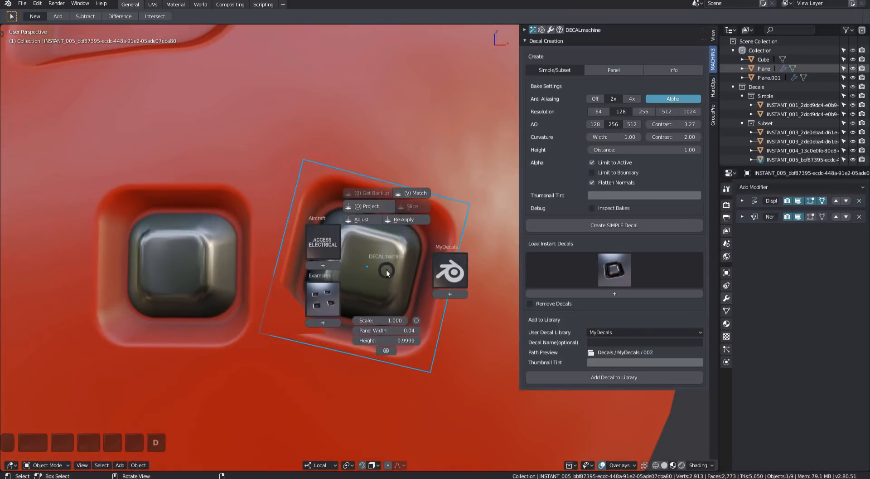
pyautogui.click(379, 238)
pyautogui.hotkey('alt', 'a')
pyautogui.click(394, 264)
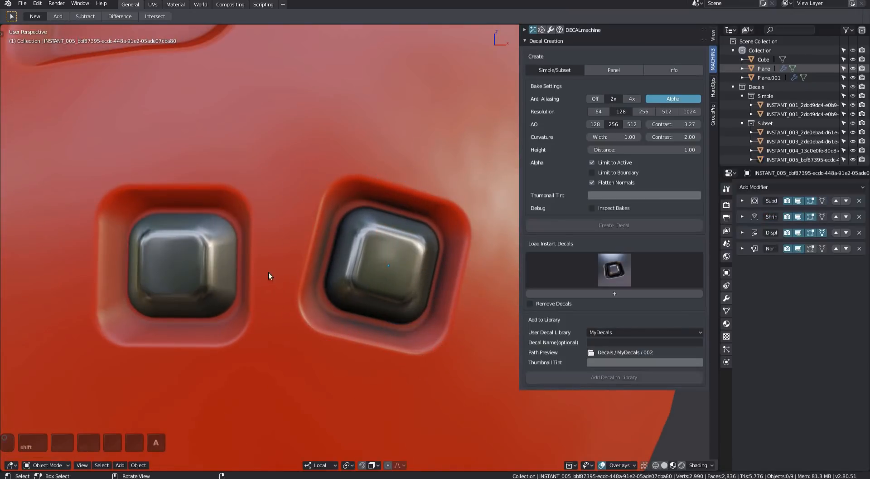
# Step: Project the two earlier subset decals onto the sphere and fine-tune their height with the Adjust tool
pyautogui.scroll(-3, 268, 271)
pyautogui.click(282, 245)
pyautogui.keyDown('shift'); pyautogui.click(131, 262); pyautogui.keyUp('shift')
pyautogui.press('d')
pyautogui.click(246, 163)
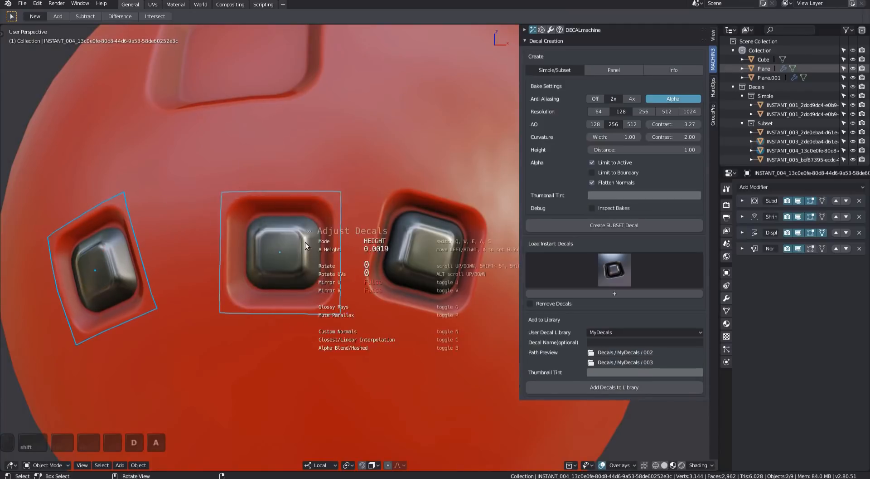
pyautogui.click(389, 246)
# Step: Rotate the high-contrast AO decal nearly upright and move it close beside the neighbouring decal
pyautogui.scroll(3, 389, 247)
pyautogui.press('g')
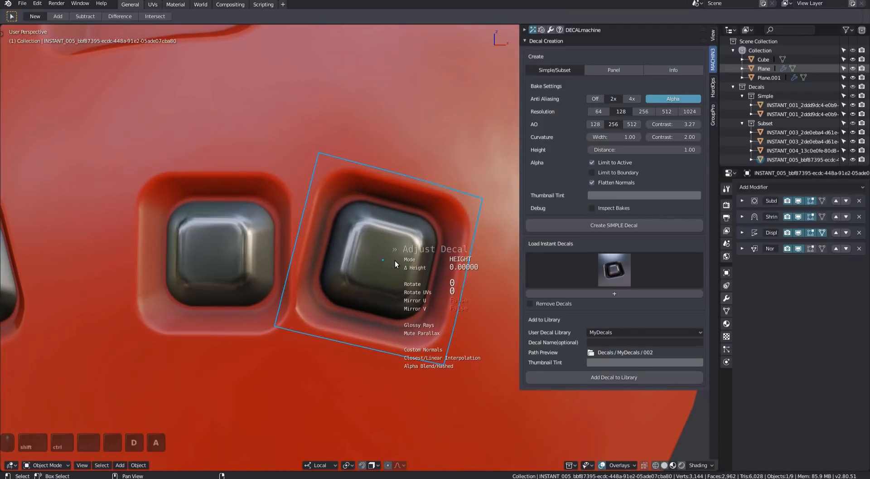
pyautogui.click(396, 260)
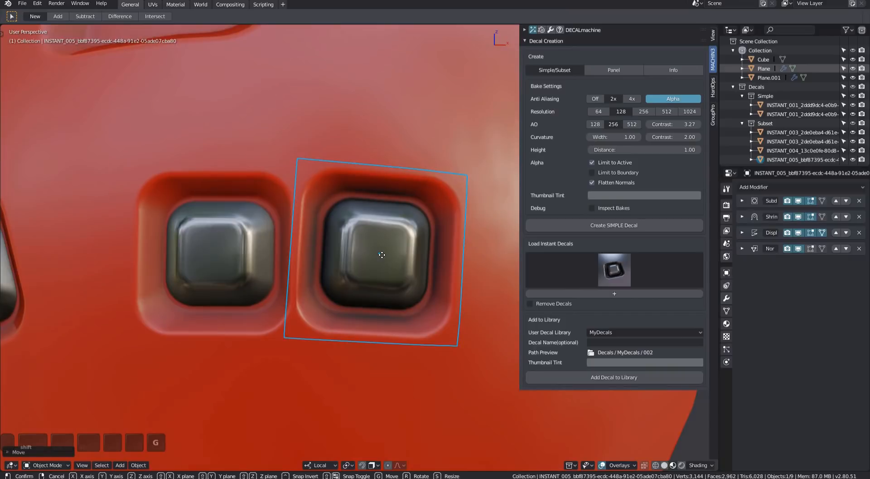
pyautogui.click(383, 256)
# Step: Match the subset material of the two adjacent decals to the sphere's red material
pyautogui.hotkey('alt', 'a')
pyautogui.click(363, 258)
pyautogui.scroll(-5, 387, 281)
pyautogui.keyDown('shift'); pyautogui.scroll(-4, 381, 276); pyautogui.keyUp('shift')
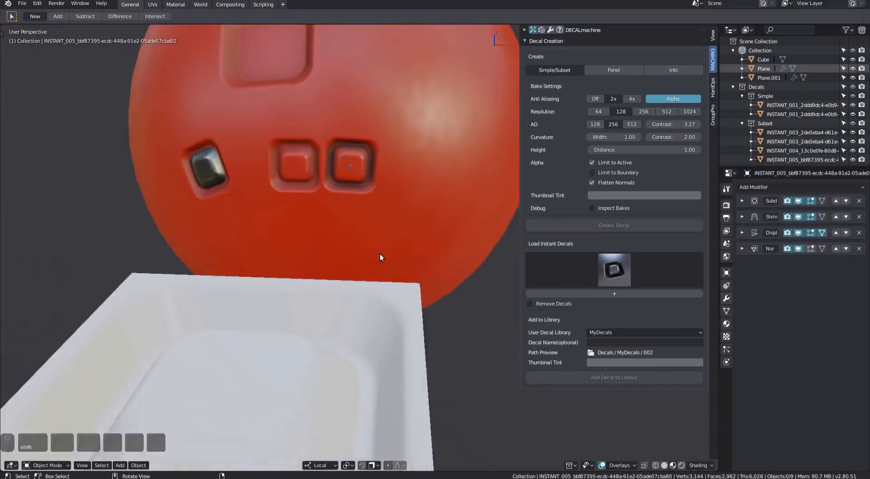
# Step: Bake a subset decal from the source meshes with AO contrast 1.50, curvature width 2.00 and curvature contrast 4.00
pyautogui.scroll(-4, 380, 257)
pyautogui.scroll(3, 361, 250)
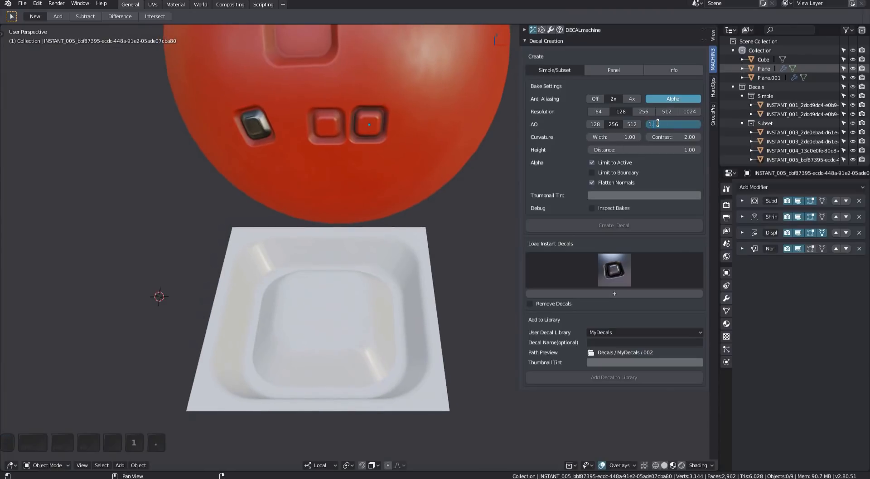
pyautogui.keyDown('shift'); pyautogui.moveTo(405, 287); pyautogui.dragTo(418, 259, button='middle'); pyautogui.keyUp('shift')
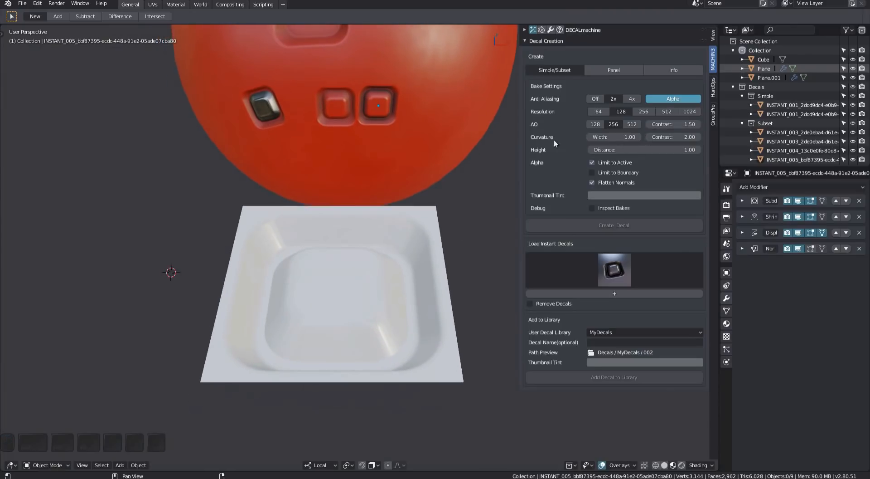
pyautogui.moveTo(521, 181); pyautogui.dragTo(500, 187)
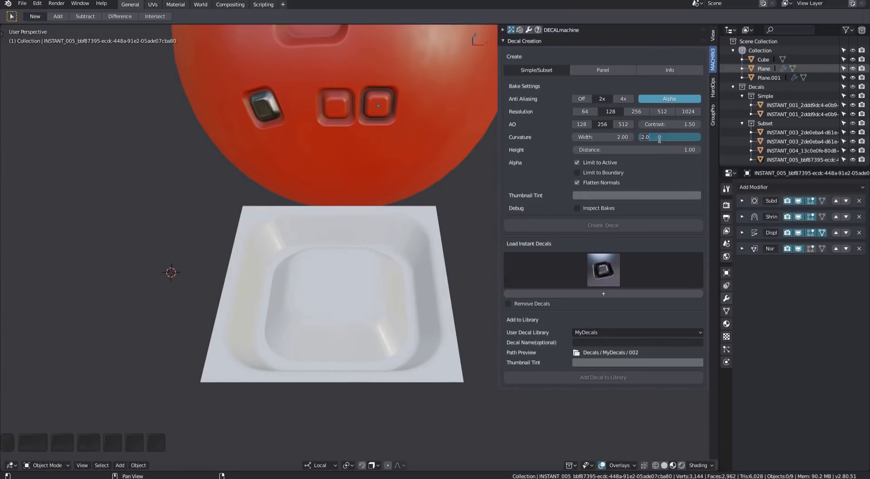
pyautogui.keyDown('shift'); pyautogui.scroll(-2, 394, 254); pyautogui.keyUp('shift')
pyautogui.keyDown('shift'); pyautogui.click(374, 201); pyautogui.keyUp('shift')
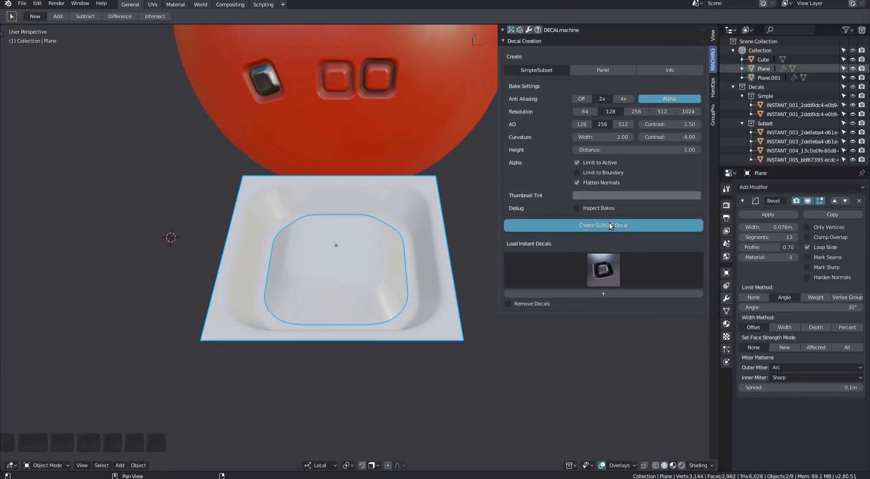
pyautogui.click(609, 222)
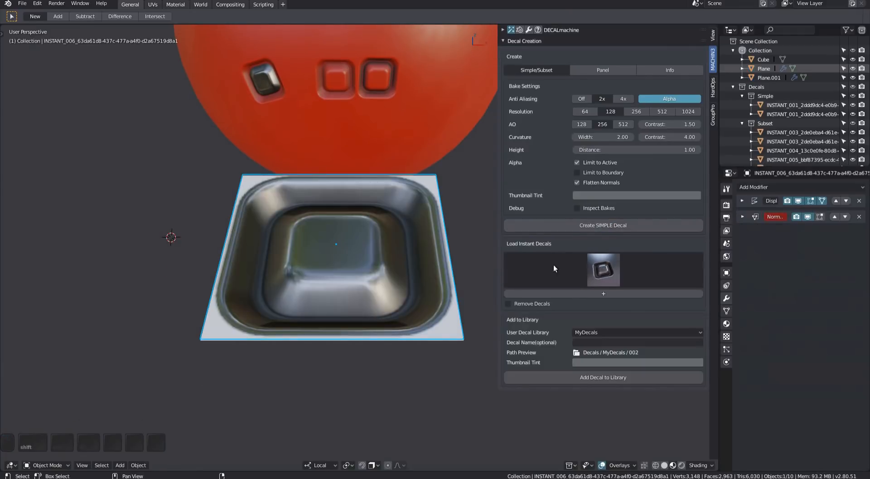
# Step: Move the wide-curvature decal onto the sphere below the two red-matched decals and scale it down
pyautogui.moveTo(408, 272); pyautogui.dragTo(392, 289, button='middle')
pyautogui.press('g')
pyautogui.click(336, 190)
pyautogui.press('s')
pyautogui.click(365, 213)
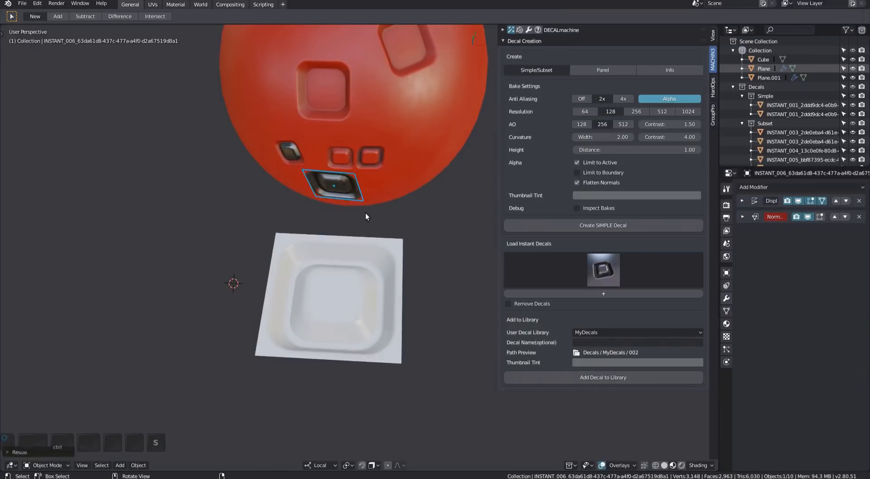
pyautogui.press('f')
pyautogui.moveTo(382, 148); pyautogui.dragTo(363, 249, button='middle')
pyautogui.press('s')
pyautogui.click(311, 290)
pyautogui.moveTo(311, 294)
pyautogui.mouseDown(button='middle')
pyautogui.moveTo(330, 255)
pyautogui.moveTo(357, 260)
pyautogui.mouseUp(button='middle')
# Step: Project the wide-curvature decal onto the sphere, rotate it with the Adjust tool and rescale it
pyautogui.press('d')
pyautogui.click(338, 205)
pyautogui.press('d')
pyautogui.press('a')
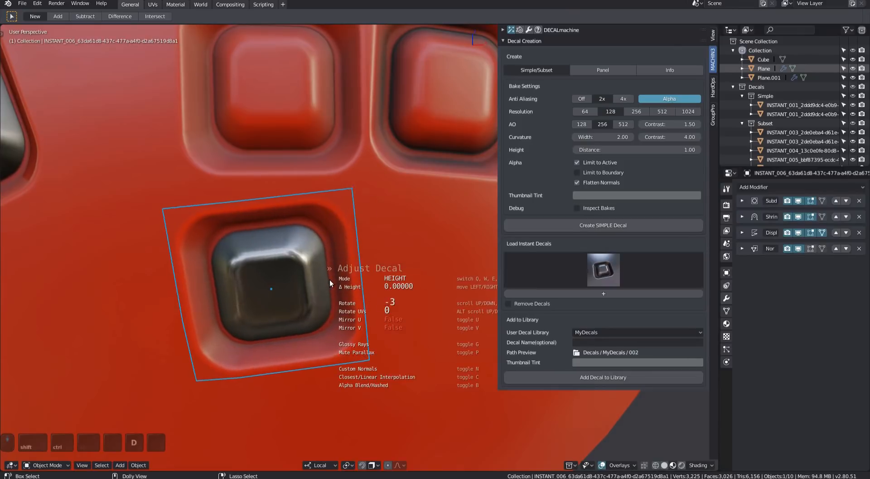
pyautogui.click(330, 280)
pyautogui.press('s')
pyautogui.click(385, 287)
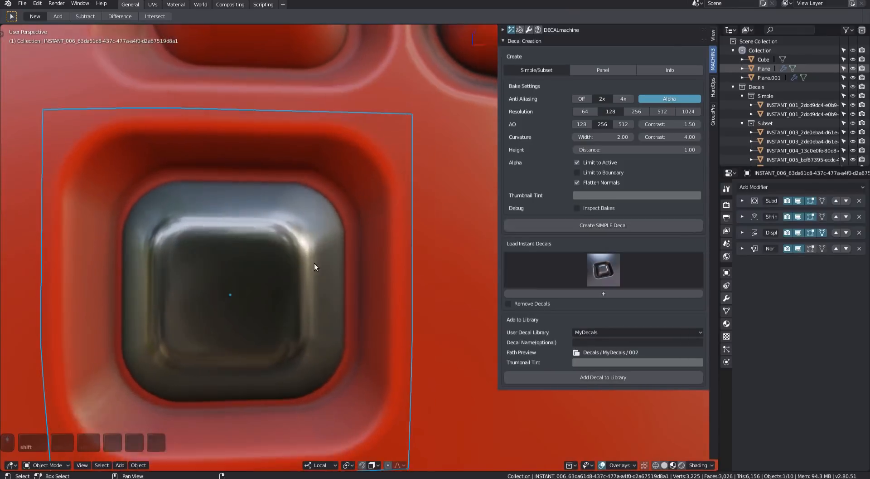
# Step: Match the wide-curvature decal's subset material to the red sphere and view the surrounding decals
pyautogui.scroll(2, 361, 316)
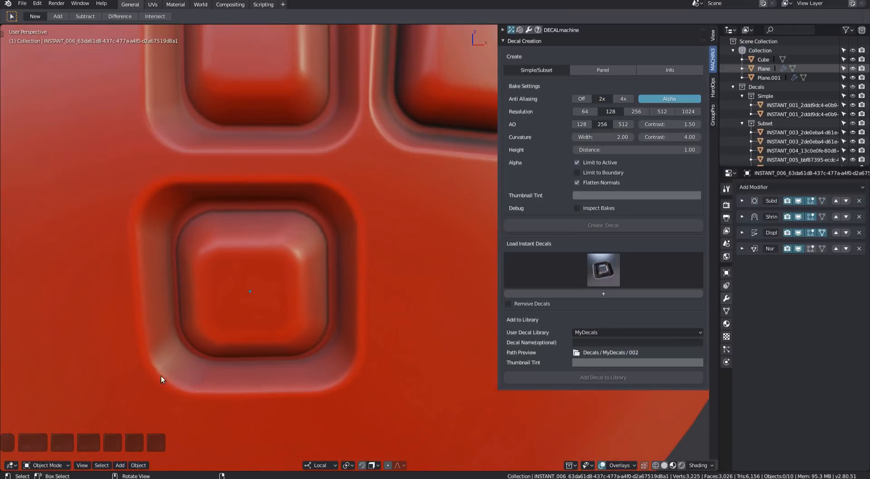
pyautogui.scroll(-3, 263, 273)
pyautogui.moveTo(188, 272); pyautogui.dragTo(390, 272, button='middle')
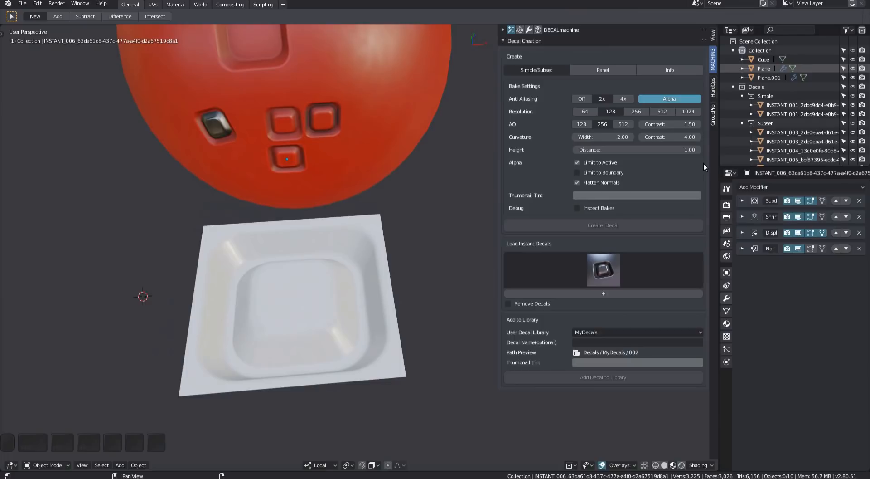
# Step: Try moving the inner raised source mesh along its local Z axis in side view
pyautogui.moveTo(356, 277); pyautogui.dragTo(314, 286, button='middle')
pyautogui.click(314, 285)
pyautogui.press('pagedown')
pyautogui.keyDown('shift'); pyautogui.moveTo(308, 209); pyautogui.dragTo(356, 312, button='middle'); pyautogui.keyUp('shift')
pyautogui.scroll(3, 349, 303)
pyautogui.keyDown('shift'); pyautogui.moveTo(279, 247); pyautogui.dragTo(319, 276, button='middle'); pyautogui.keyUp('shift')
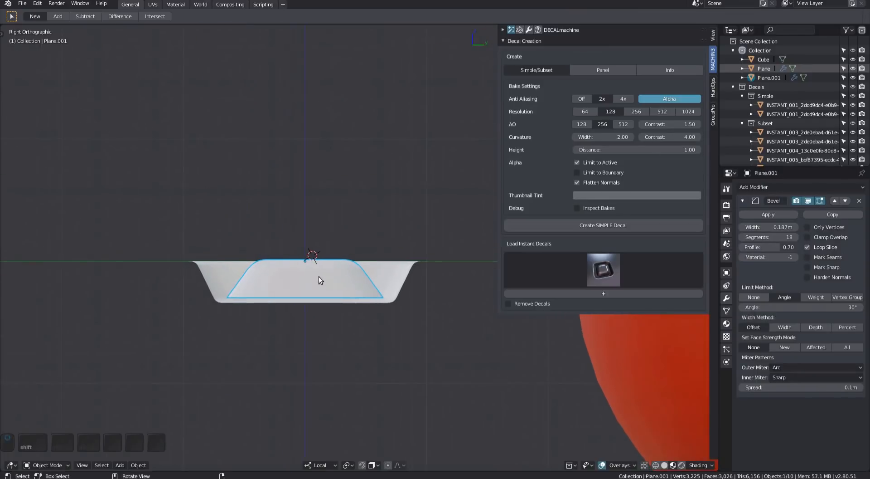
pyautogui.press('g')
pyautogui.press('z')
pyautogui.press('z')
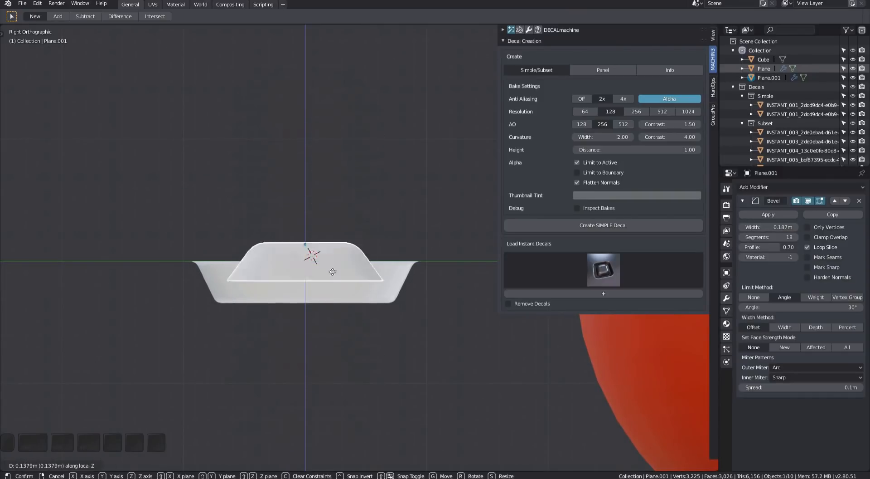
pyautogui.click(340, 320)
pyautogui.moveTo(340, 320); pyautogui.dragTo(368, 268, button='middle')
pyautogui.scroll(-1, 368, 267)
pyautogui.click(463, 236)
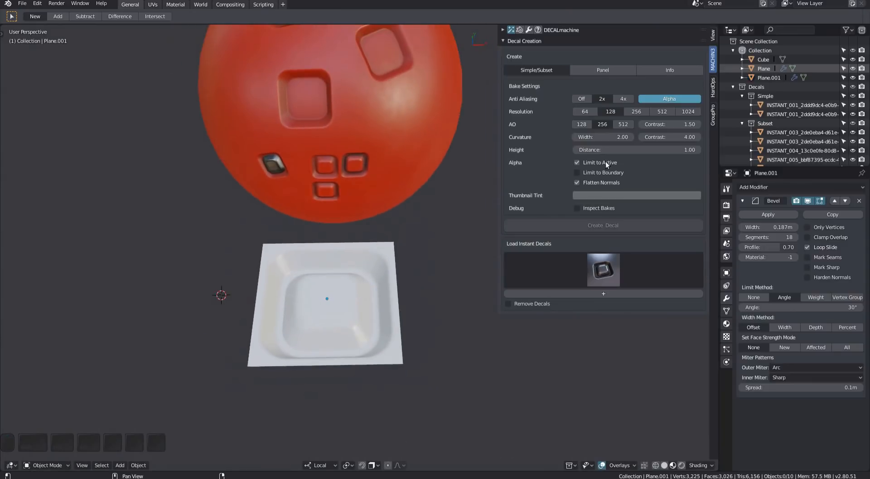
# Step: Examine the outer boundary edges of the outer recess mesh by selecting them in Edit Mode
pyautogui.scroll(3, 363, 313)
pyautogui.click(372, 319)
pyautogui.click(393, 328)
pyautogui.scroll(-2, 393, 327)
pyautogui.moveTo(393, 326); pyautogui.dragTo(486, 360, button='middle')
pyautogui.press('Tab')
pyautogui.click(433, 354)
pyautogui.keyDown('ctrl'); pyautogui.click(441, 170); pyautogui.keyUp('ctrl')
pyautogui.keyDown('ctrl'); pyautogui.click(259, 164); pyautogui.keyUp('ctrl')
pyautogui.keyDown('ctrl'); pyautogui.click(194, 323); pyautogui.keyUp('ctrl')
pyautogui.moveTo(195, 323)
pyautogui.mouseDown(button='middle')
pyautogui.moveTo(360, 330)
pyautogui.moveTo(365, 281)
pyautogui.moveTo(376, 326)
pyautogui.moveTo(393, 313)
pyautogui.moveTo(367, 314)
pyautogui.moveTo(362, 216)
pyautogui.moveTo(371, 303)
pyautogui.moveTo(392, 275)
pyautogui.mouseUp(button='middle')
pyautogui.hotkey('alt', 'a')
pyautogui.press('Tab')
# Step: Duplicate the outer recess mesh beside the original and open the copy in Edit Mode
pyautogui.click(361, 298)
pyautogui.scroll(-3, 392, 275)
pyautogui.hotkey('shift', 'd')
pyautogui.press('Tab')
# Step: Duplicate the copied recess geometry in top view and place it flush against the first to form a pair
pyautogui.press('pageup')
pyautogui.press('a')
pyautogui.hotkey('shift', 'd')
pyautogui.press('Escape')
pyautogui.click(346, 465)
pyautogui.click(346, 345)
pyautogui.press('g')
pyautogui.click(338, 367)
pyautogui.keyDown('shift'); pyautogui.moveTo(338, 367); pyautogui.dragTo(326, 312, button='middle'); pyautogui.keyUp('shift')
pyautogui.scroll(-1, 334, 295)
# Step: Duplicate the recess pair to form a two-by-two grid and scale the geometry by 0.5 without changing its height
pyautogui.press('a')
pyautogui.hotkey('shift', 'd')
pyautogui.press('a')
pyautogui.press('s')
pyautogui.hotkey('shift', 'z')
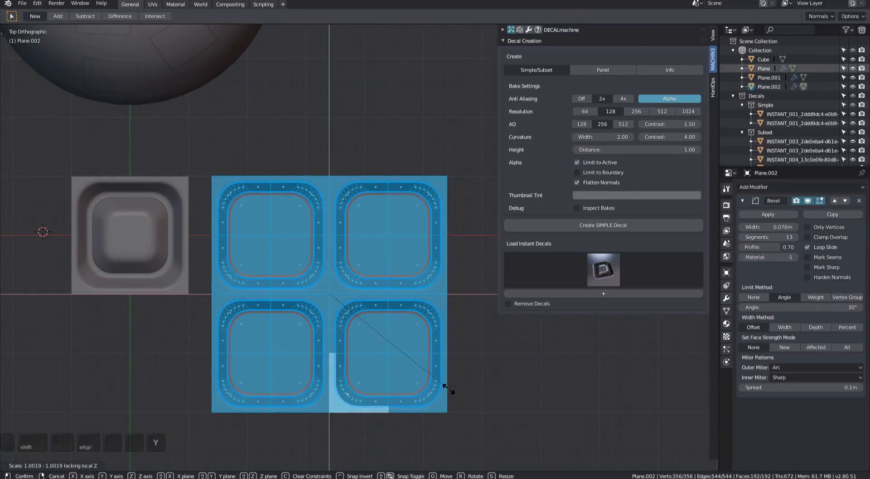
pyautogui.click(358, 338)
pyautogui.keyDown('shift'); pyautogui.moveTo(357, 338); pyautogui.dragTo(375, 352, button='middle'); pyautogui.keyUp('shift')
pyautogui.press('F9')
pyautogui.moveTo(438, 335); pyautogui.dragTo(439, 346)
pyautogui.write('.5')
pyautogui.press('Return')
# Step: Move the four-recess grid along Y and X so it sits beside the larger recess mesh
pyautogui.press('g')
pyautogui.press('y')
pyautogui.click(347, 277)
pyautogui.press('g')
pyautogui.press('x')
pyautogui.click(290, 268)
# Step: Reduce the bevel width of the four-recess mesh to suit its smaller scale
pyautogui.press('Tab')
pyautogui.scroll(4, 281, 256)
pyautogui.hotkey('shift', 'q')
pyautogui.click(297, 323)
pyautogui.click(293, 324)
# Step: Select the four recesses and scale each around its individual origin, keeping the local Z size locked
pyautogui.press('Tab')
pyautogui.hotkey('alt', 'a')
pyautogui.press('l')
pyautogui.press('l')
pyautogui.press('l')
pyautogui.press('l')
pyautogui.press('ctrl+KP_Add')
pyautogui.click(345, 466)
pyautogui.click(348, 428)
pyautogui.press('s')
pyautogui.hotkey('shift', 'z')
pyautogui.click(393, 348)
# Step: Set the bevel width of the four-recess mesh to about 0.0566 m
pyautogui.press('Tab')
pyautogui.scroll(2, 375, 334)
pyautogui.hotkey('shift', 'q')
pyautogui.click(382, 336)
# Step: Raise the floors of the four recesses along local Z to make the recesses shallower
pyautogui.moveTo(383, 335); pyautogui.dragTo(351, 317, button='middle')
pyautogui.press('Tab')
pyautogui.click(383, 340)
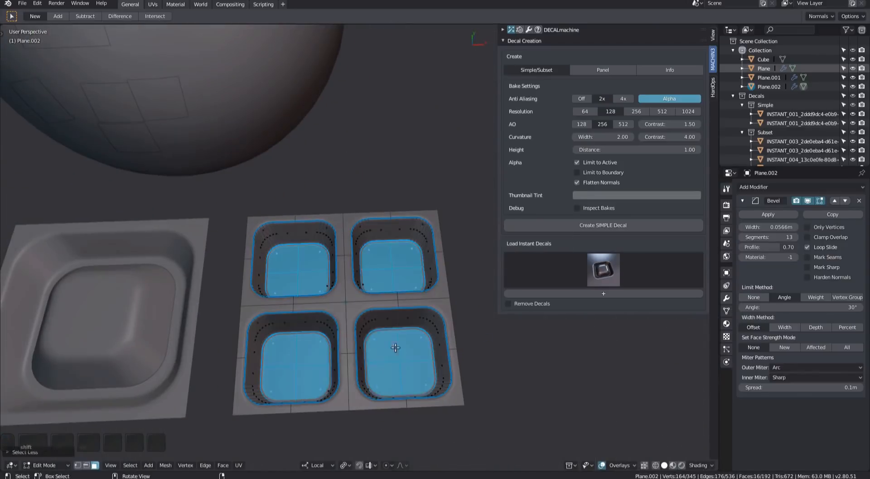
pyautogui.moveTo(384, 342); pyautogui.dragTo(380, 260, button='middle')
pyautogui.press('g')
pyautogui.press('z')
pyautogui.click(379, 226)
pyautogui.press('Tab')
# Step: Create a simple decal from the four-recess mesh without Limit to Boundary and move it along X beside its source
pyautogui.moveTo(379, 227); pyautogui.dragTo(303, 247, button='middle')
pyautogui.scroll(4, 444, 270)
pyautogui.keyDown('shift'); pyautogui.moveTo(394, 197); pyautogui.dragTo(373, 266, button='middle'); pyautogui.keyUp('shift')
pyautogui.scroll(-3, 327, 283)
pyautogui.keyDown('shift'); pyautogui.moveTo(327, 284); pyautogui.dragTo(320, 338, button='middle'); pyautogui.keyUp('shift')
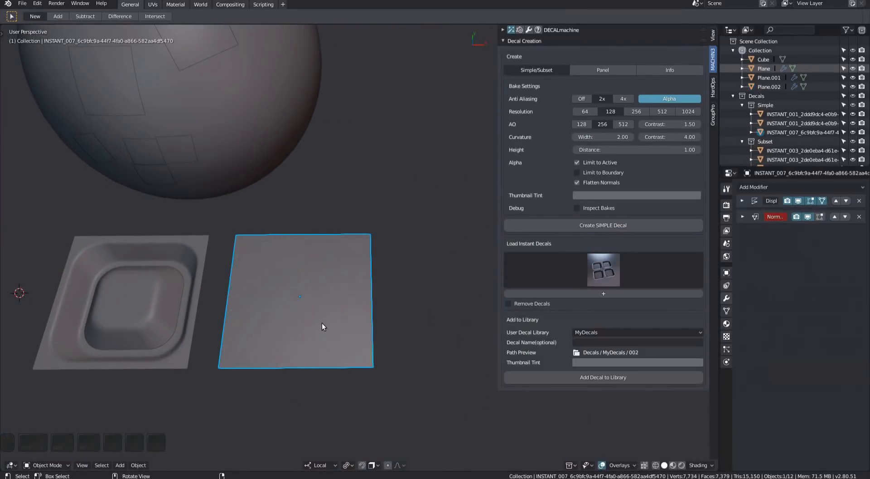
pyautogui.scroll(3, 338, 313)
pyautogui.press('g')
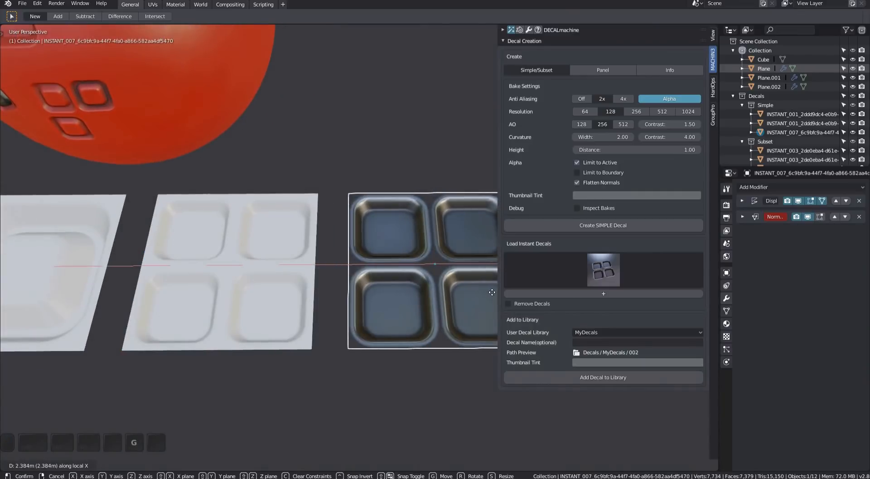
pyautogui.click(384, 273)
pyautogui.scroll(6, 385, 274)
pyautogui.moveTo(384, 273); pyautogui.dragTo(339, 281, button='middle')
pyautogui.scroll(-4, 393, 256)
pyautogui.scroll(-5, 369, 287)
pyautogui.scroll(3, 387, 304)
# Step: Enable Limit to Boundary and create a second simple decal from the four-recess mesh
pyautogui.click(342, 283)
pyautogui.click(608, 172)
pyautogui.keyDown('shift'); pyautogui.moveTo(394, 317); pyautogui.dragTo(350, 276, button='middle'); pyautogui.keyUp('shift')
pyautogui.press('Tab')
pyautogui.scroll(2, 366, 276)
pyautogui.press('Tab')
pyautogui.scroll(-4, 366, 275)
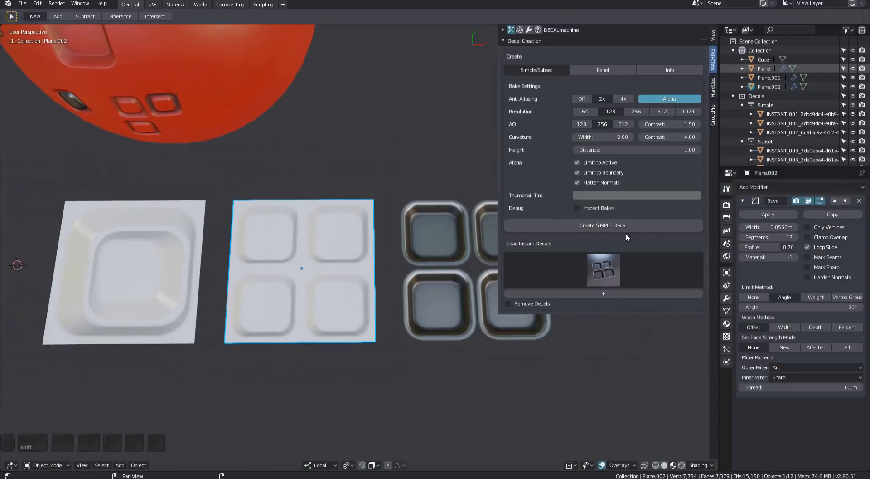
pyautogui.click(627, 225)
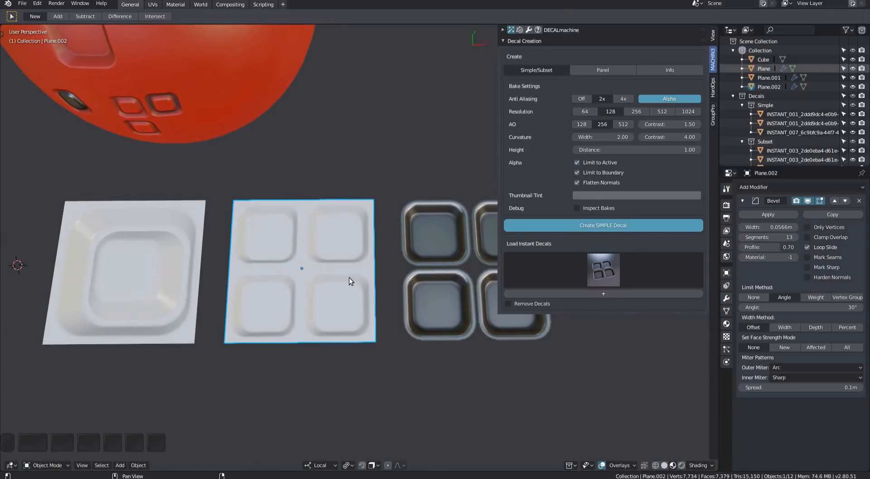
# Step: Move the new boundary-limited decal along X to the far side of the first four-recess decal
pyautogui.moveTo(357, 281); pyautogui.dragTo(224, 273, button='middle')
pyautogui.press('g')
pyautogui.press('x')
pyautogui.click(486, 275)
pyautogui.scroll(2, 472, 275)
pyautogui.keyDown('shift'); pyautogui.moveTo(449, 272); pyautogui.dragTo(314, 287, button='middle'); pyautogui.keyUp('shift')
# Step: Compare the two four-recess decals and examine the rim faces of their source mesh in Edit Mode
pyautogui.hotkey('alt', 'a')
pyautogui.keyDown('shift'); pyautogui.moveTo(56, 305); pyautogui.dragTo(219, 295, button='middle'); pyautogui.keyUp('shift')
pyautogui.press('pageup')
pyautogui.press('pageup')
pyautogui.click(193, 287)
pyautogui.press('Tab')
pyautogui.scroll(-1, 281, 291)
pyautogui.keyDown('shift'); pyautogui.moveTo(281, 290); pyautogui.dragTo(211, 296, button='middle'); pyautogui.keyUp('shift')
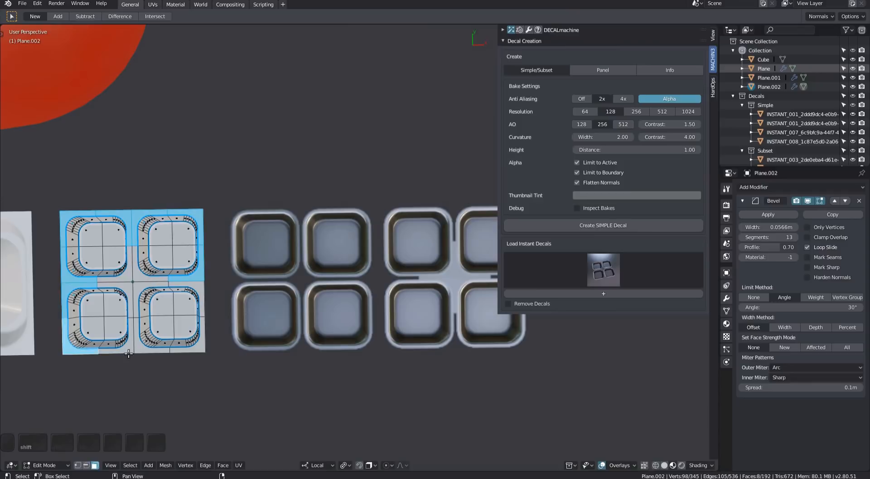
pyautogui.moveTo(321, 293); pyautogui.dragTo(473, 295, button='middle')
pyautogui.scroll(4, 430, 306)
pyautogui.scroll(-5, 317, 297)
pyautogui.keyDown('shift'); pyautogui.moveTo(367, 277); pyautogui.dragTo(253, 309, button='middle'); pyautogui.keyUp('shift')
pyautogui.press('Tab')
pyautogui.hotkey('alt', 'a')
pyautogui.scroll(-3, 340, 313)
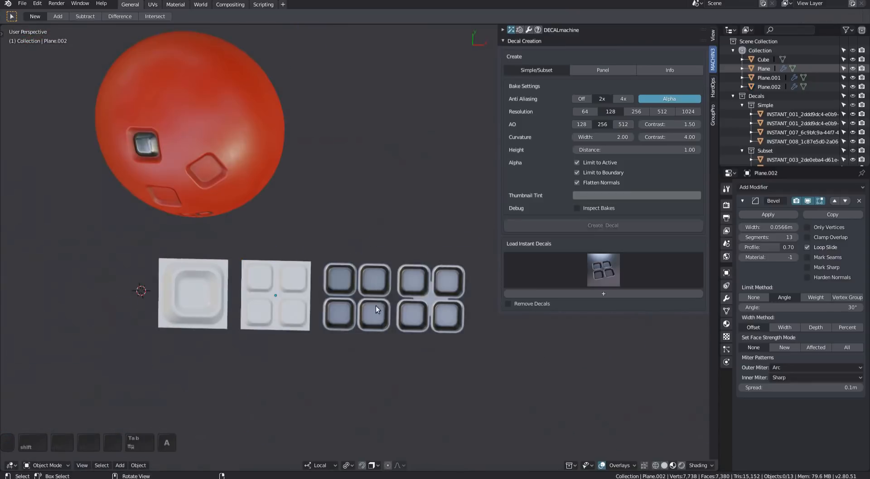
# Step: Scale down both four-recess decals and place them on the red sphere with surface snapping
pyautogui.click(377, 307)
pyautogui.keyDown('shift'); pyautogui.click(441, 304); pyautogui.keyUp('shift')
pyautogui.keyDown('shift'); pyautogui.moveTo(441, 305); pyautogui.dragTo(462, 347, button='middle'); pyautogui.keyUp('shift')
pyautogui.press('g')
pyautogui.keyDown('ctrl'); pyautogui.click(222, 144); pyautogui.keyUp('ctrl')
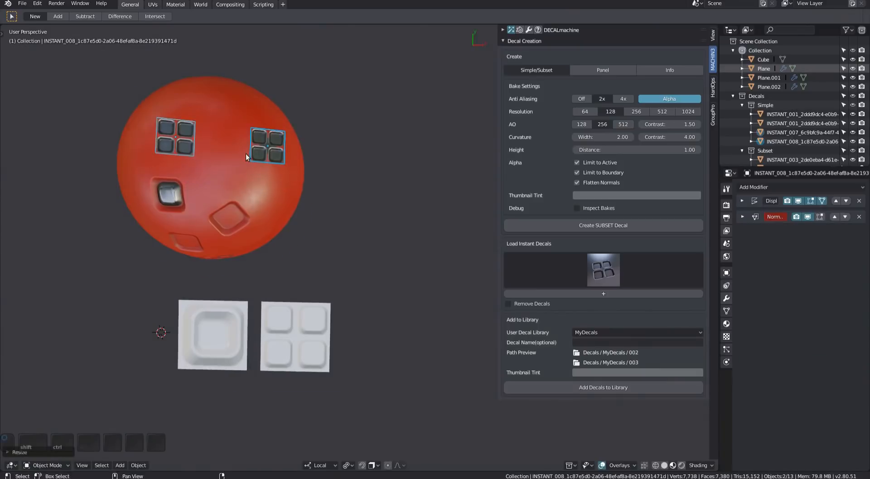
# Step: Reposition the two four-recess decals individually on the sphere with snapping for a side-by-side comparison
pyautogui.scroll(3, 317, 218)
pyautogui.press('g')
pyautogui.keyDown('ctrl'); pyautogui.click(397, 229); pyautogui.keyUp('ctrl')
pyautogui.click(398, 223)
pyautogui.press('g')
pyautogui.keyDown('ctrl'); pyautogui.click(362, 222); pyautogui.keyUp('ctrl')
# Step: Re-apply both four-recess decals so they match the sphere's red material
pyautogui.scroll(2, 349, 227)
pyautogui.keyDown('shift'); pyautogui.click(306, 236); pyautogui.keyUp('shift')
pyautogui.keyDown('shift'); pyautogui.click(329, 238); pyautogui.keyUp('shift')
pyautogui.press('d')
pyautogui.press('r')
pyautogui.press('a')
pyautogui.scroll(2, 311, 231)
# Step: Conform both four-recess decals to the curved sphere with subdivision and shrinkwrap modifiers
pyautogui.click(308, 233)
pyautogui.keyDown('shift'); pyautogui.click(412, 235); pyautogui.keyUp('shift')
pyautogui.press('d')
pyautogui.click(396, 171)
pyautogui.click(318, 218)
pyautogui.press('a')
pyautogui.scroll(-4, 399, 228)
# Step: Move one of the conformed decals closer to its neighbour on the sphere
pyautogui.click(398, 228)
pyautogui.press('g')
pyautogui.click(376, 240)
pyautogui.press('a')
# Step: Adjust the parallax amount of both four-recess decals on the sphere and inspect them
pyautogui.moveTo(369, 236); pyautogui.dragTo(294, 123, button='middle')
pyautogui.scroll(5, 320, 224)
pyautogui.scroll(-7, 321, 225)
pyautogui.scroll(-1, 292, 217)
pyautogui.scroll(9, 290, 142)
pyautogui.click(277, 217)
pyautogui.keyDown('shift'); pyautogui.click(391, 293); pyautogui.keyUp('shift')
pyautogui.press('d')
pyautogui.click(371, 287)
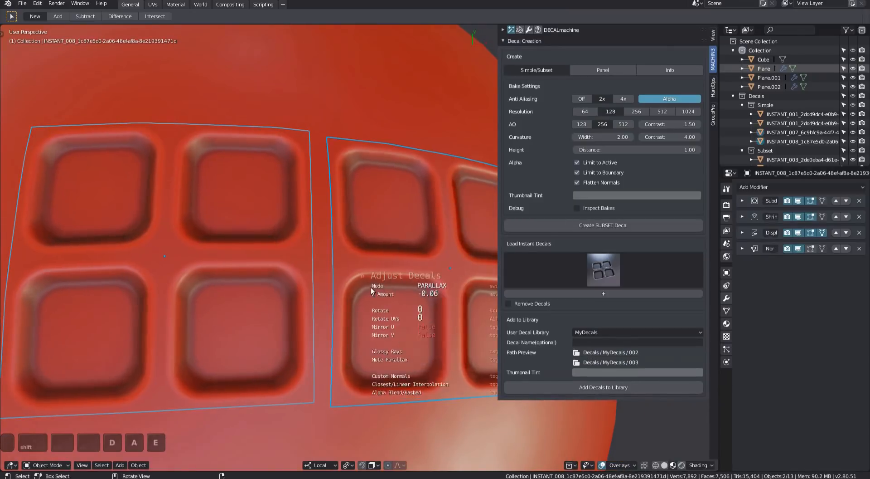
pyautogui.click(432, 290)
pyautogui.press('a')
pyautogui.scroll(-7, 390, 276)
pyautogui.moveTo(358, 270); pyautogui.dragTo(349, 290, button='middle')
pyautogui.scroll(-4, 382, 278)
pyautogui.scroll(4, 318, 319)
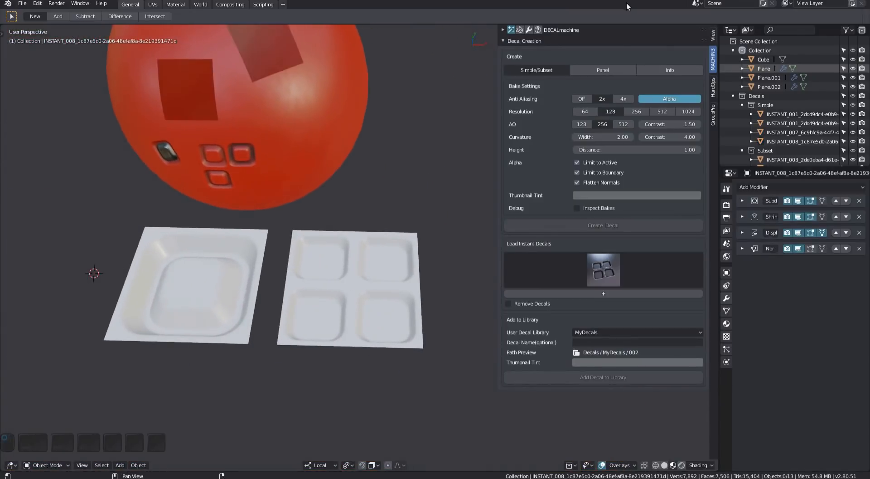
# Step: Duplicate the single-recess plane and place the copy beside the original along the X axis
pyautogui.keyDown('shift'); pyautogui.moveTo(254, 284); pyautogui.dragTo(366, 289, button='middle'); pyautogui.keyUp('shift')
pyautogui.click(341, 292)
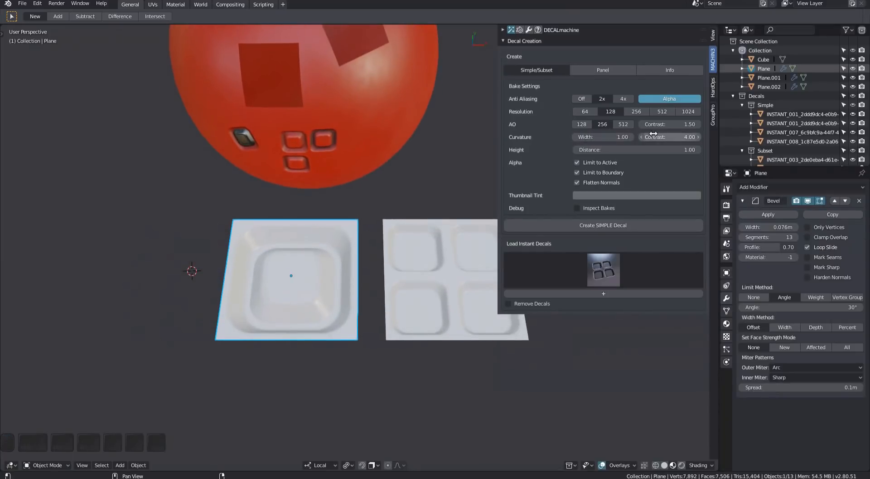
pyautogui.keyDown('shift'); pyautogui.moveTo(387, 230); pyautogui.dragTo(398, 202, button='middle'); pyautogui.keyUp('shift')
pyautogui.hotkey('shift', 'd')
pyautogui.press('x')
pyautogui.click(206, 274)
pyautogui.keyDown('shift'); pyautogui.moveTo(122, 258); pyautogui.dragTo(279, 246, button='middle'); pyautogui.keyUp('shift')
pyautogui.scroll(3, 266, 259)
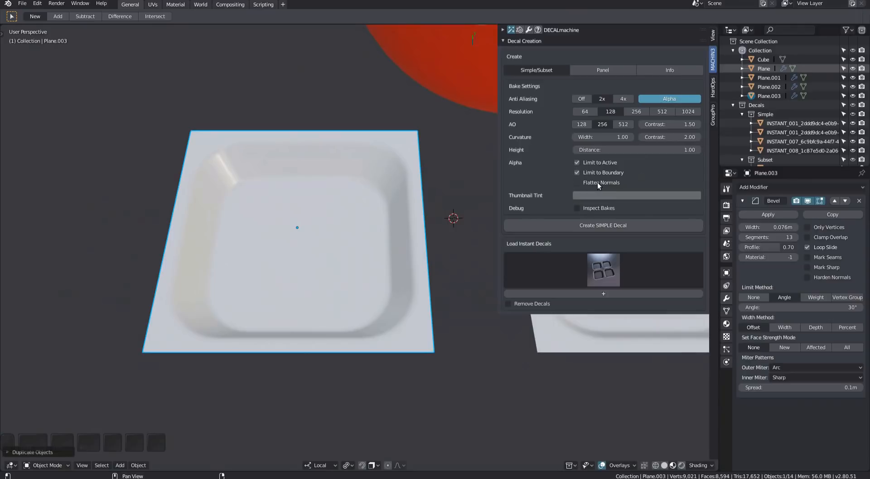
# Step: Turn off Flatten Normals and enable Inspect Bakes, and clear the sharps and bevel from the duplicated recess plane in solid shading
pyautogui.click(586, 208)
pyautogui.keyDown('shift'); pyautogui.moveTo(360, 289); pyautogui.dragTo(350, 300, button='middle'); pyautogui.keyUp('shift')
pyautogui.press('pageup')
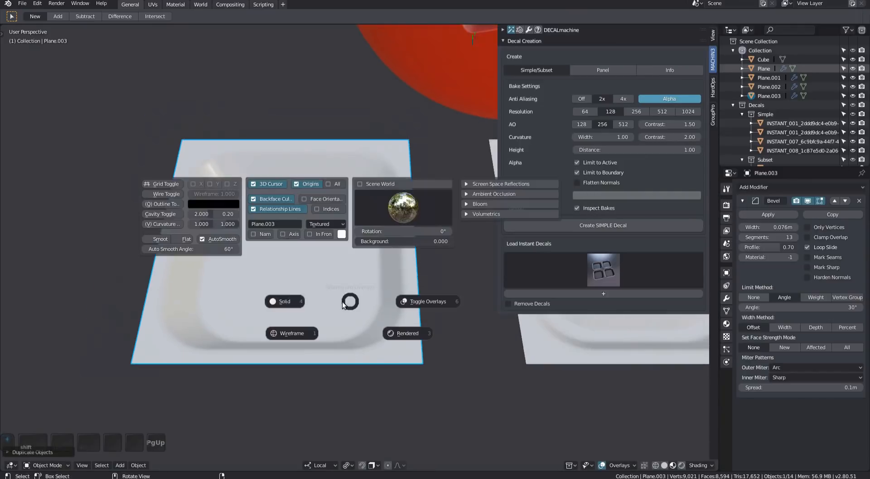
pyautogui.click(299, 298)
pyautogui.press('q')
pyautogui.moveTo(299, 355)
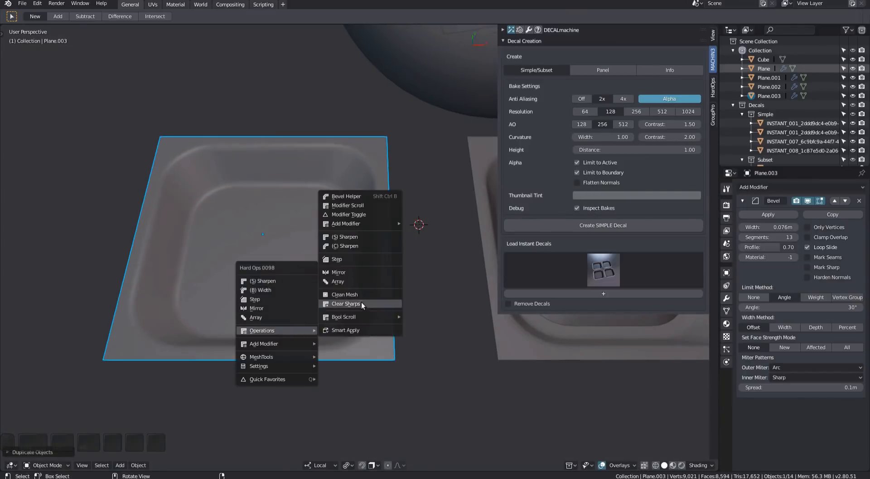
pyautogui.click(361, 302)
# Step: Scale all recess faces of the duplicate, including the side walls, inward to about 0.86 without changing their depth
pyautogui.keyDown('shift'); pyautogui.moveTo(355, 307); pyautogui.dragTo(358, 298, button='middle'); pyautogui.keyUp('shift')
pyautogui.press('Tab')
pyautogui.click(329, 288)
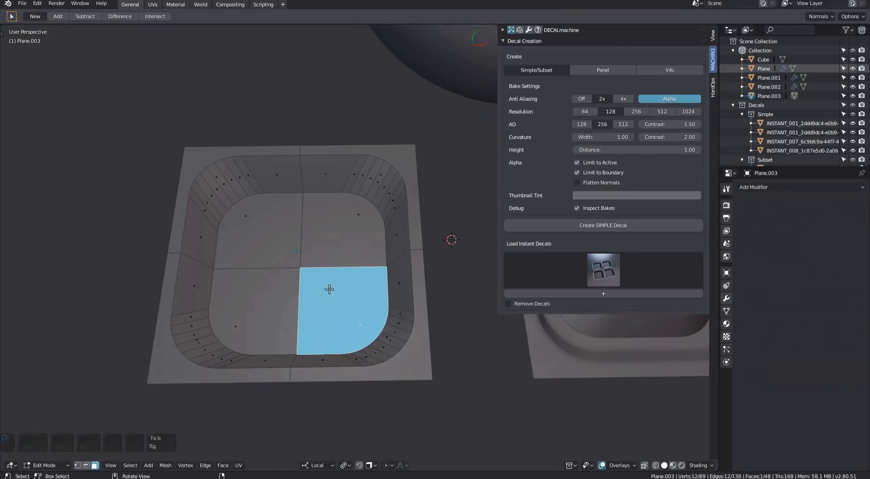
pyautogui.press('ctrl+KP_Add')
pyautogui.press('ctrl+KP_Add')
pyautogui.press('ctrl+KP_Add')
pyautogui.press('ctrl+KP_Add')
pyautogui.press('KP_7')
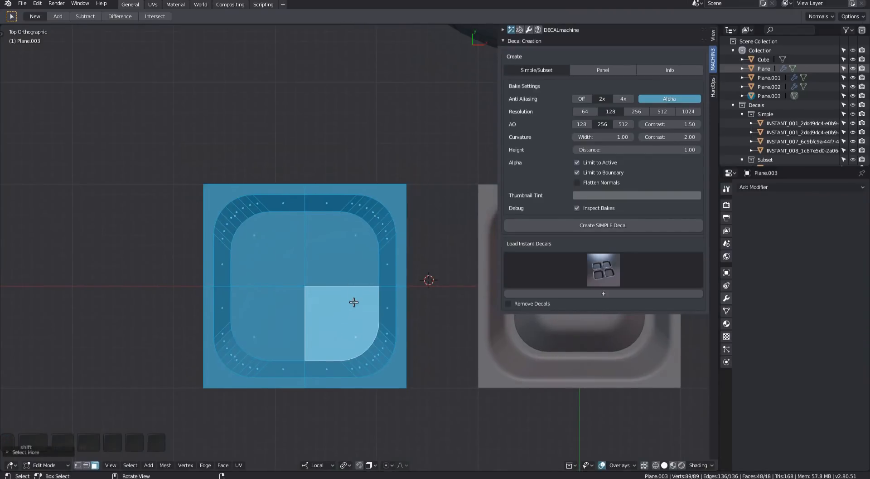
pyautogui.press('ctrl+KP_Subtract')
pyautogui.press('ctrl+KP_Subtract')
pyautogui.press('ctrl+KP_Add')
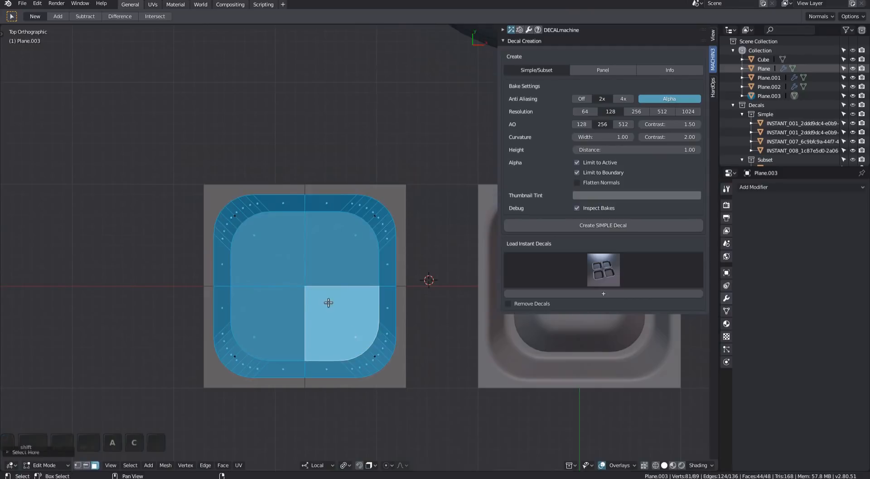
pyautogui.press('s')
pyautogui.hotkey('shift', 'z')
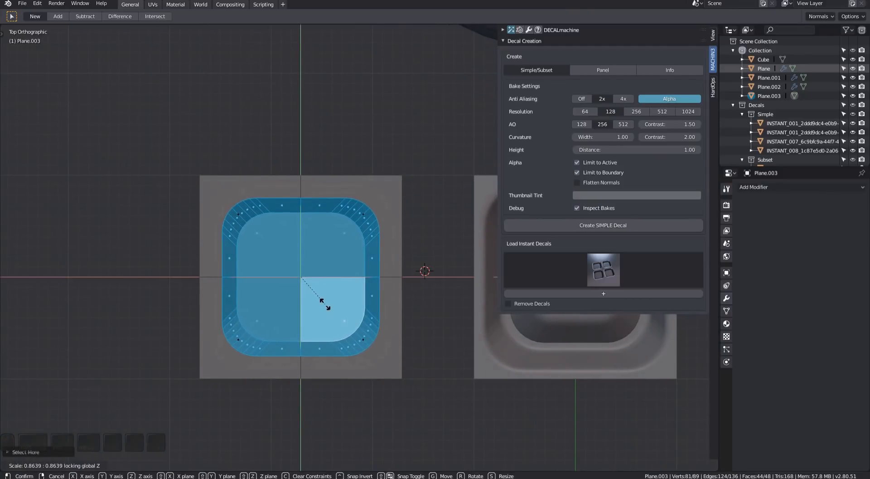
pyautogui.click(325, 305)
# Step: Bevel the recess's upper rim edges about 0.12 m wide with three segments
pyautogui.scroll(3, 361, 361)
pyautogui.moveTo(342, 316); pyautogui.dragTo(399, 313, button='middle')
pyautogui.hotkey('ctrl', 'b')
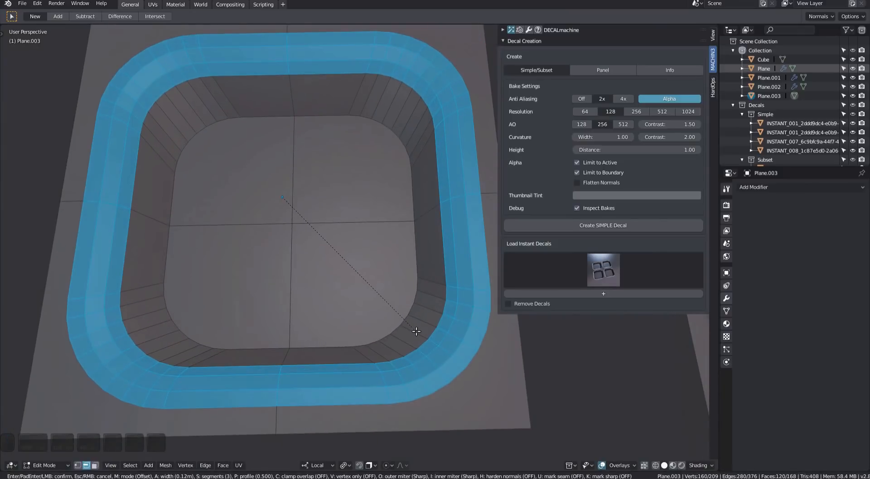
pyautogui.click(416, 331)
pyautogui.press('Tab')
pyautogui.press('Tab')
# Step: Bevel the edge loop around the recess floor and leave mesh editing
pyautogui.keyDown('alt'); pyautogui.click(281, 231); pyautogui.keyUp('alt')
pyautogui.keyDown('alt'); pyautogui.keyDown('shift'); pyautogui.click(316, 235); pyautogui.keyUp('shift'); pyautogui.keyUp('alt')
pyautogui.press('2')
pyautogui.hotkey('ctrl', 'b')
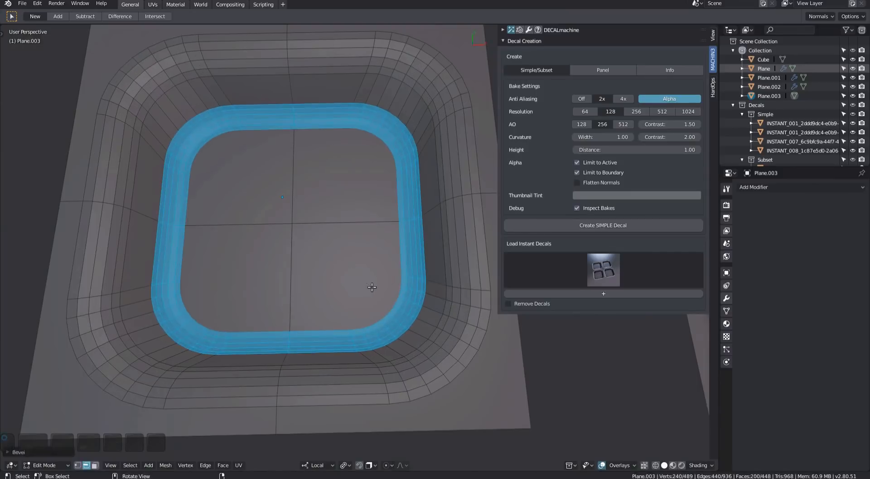
pyautogui.click(373, 287)
pyautogui.keyDown('shift'); pyautogui.scroll(-3, 368, 278); pyautogui.keyUp('shift')
pyautogui.scroll(-4, 358, 262)
pyautogui.press('Tab')
pyautogui.scroll(2, 372, 285)
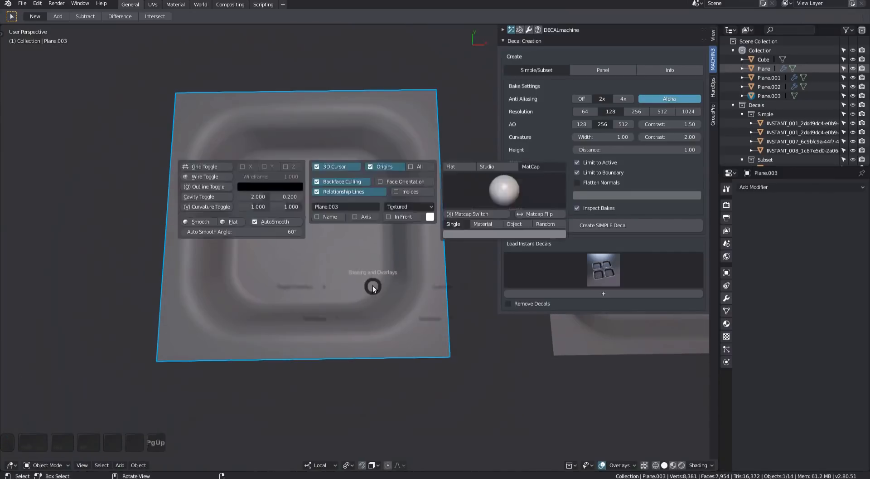
# Step: Check the bevelled recess's shading with a glossy orange matcap, and bake it into a simple decal with Flatten Normals off
pyautogui.press('pageup')
pyautogui.moveTo(380, 283); pyautogui.dragTo(380, 287, button='middle')
pyautogui.moveTo(285, 335); pyautogui.dragTo(221, 316, button='middle')
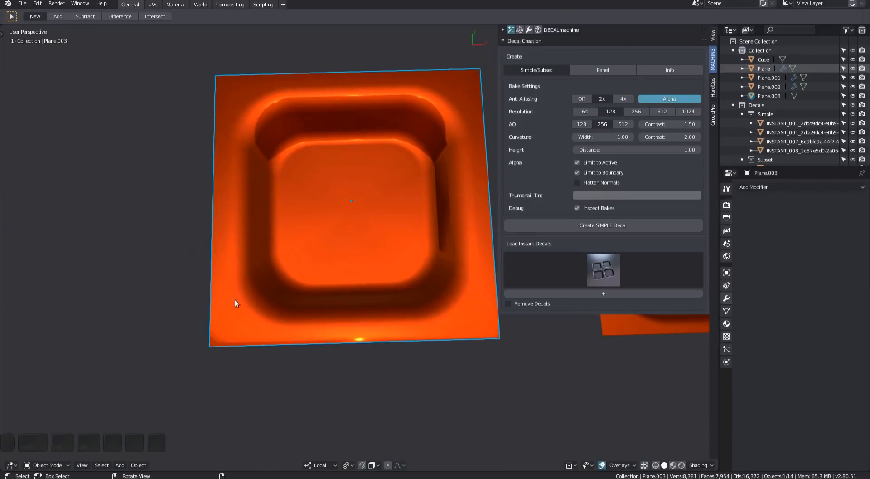
pyautogui.hotkey('shift', 'z')
pyautogui.moveTo(294, 323); pyautogui.dragTo(347, 312, button='middle')
pyautogui.hotkey('shift', 'z')
pyautogui.click(585, 225)
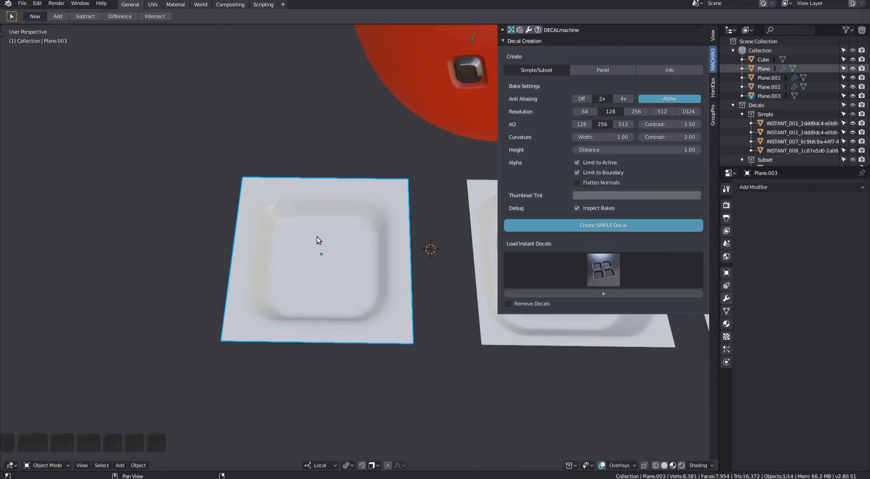
# Step: Open the baked normal.png in Krita, sample its flat border colour, and return to Blender
pyautogui.press('Down')
pyautogui.press('Down')
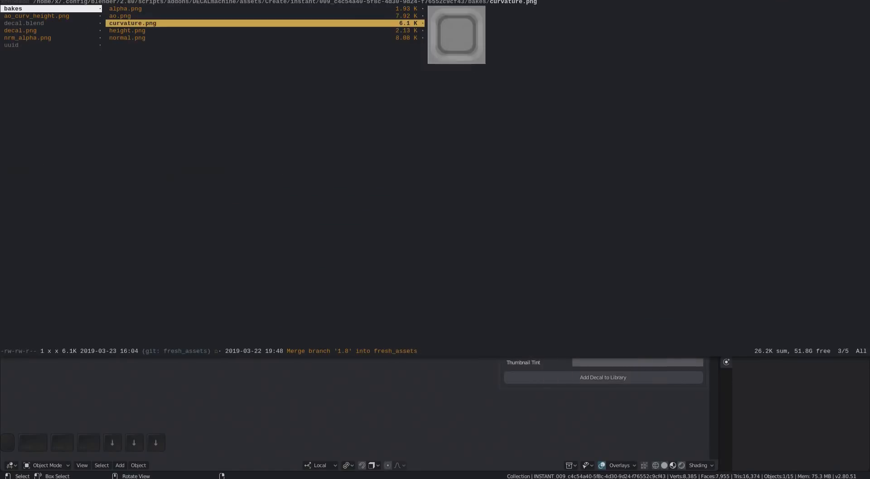
pyautogui.press('Down')
pyautogui.press('Down')
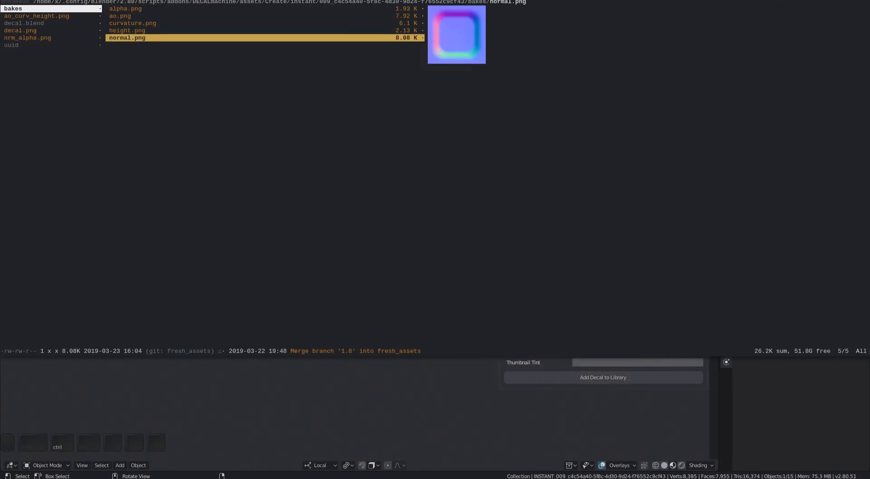
pyautogui.press('Return')
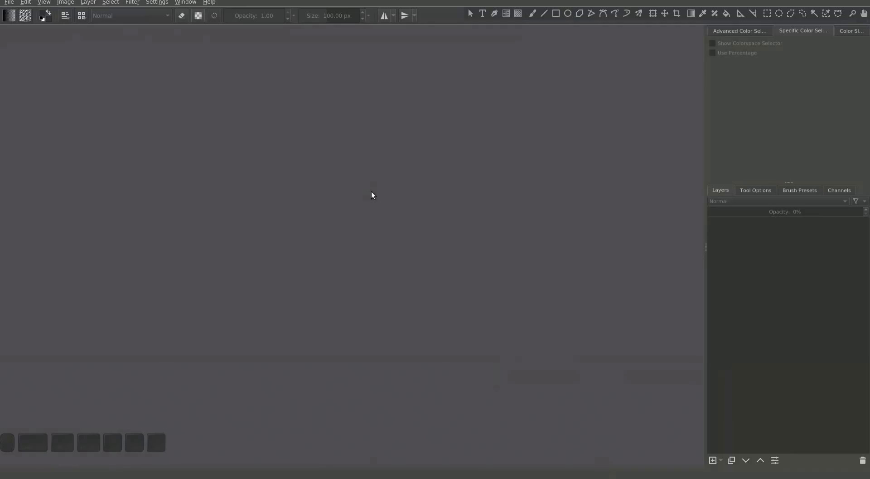
pyautogui.moveTo(311, 298); pyautogui.dragTo(337, 221)
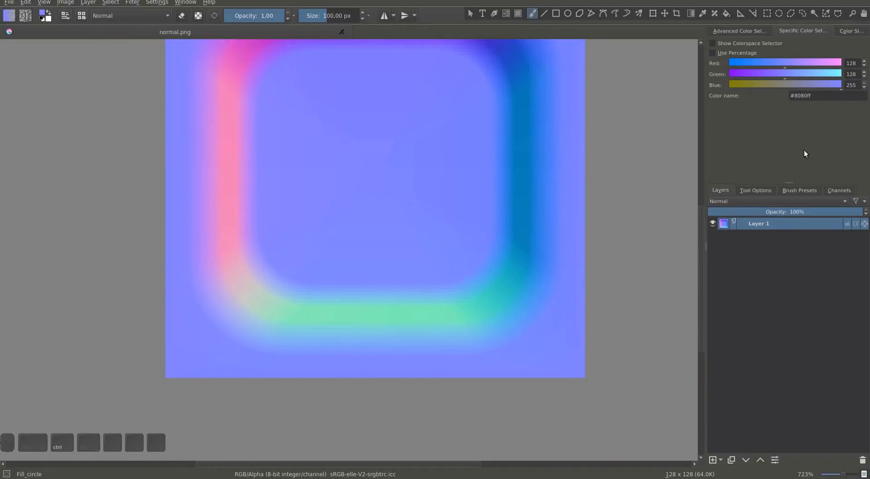
pyautogui.keyDown('ctrl'); pyautogui.click(207, 340); pyautogui.keyUp('ctrl')
pyautogui.press('q')
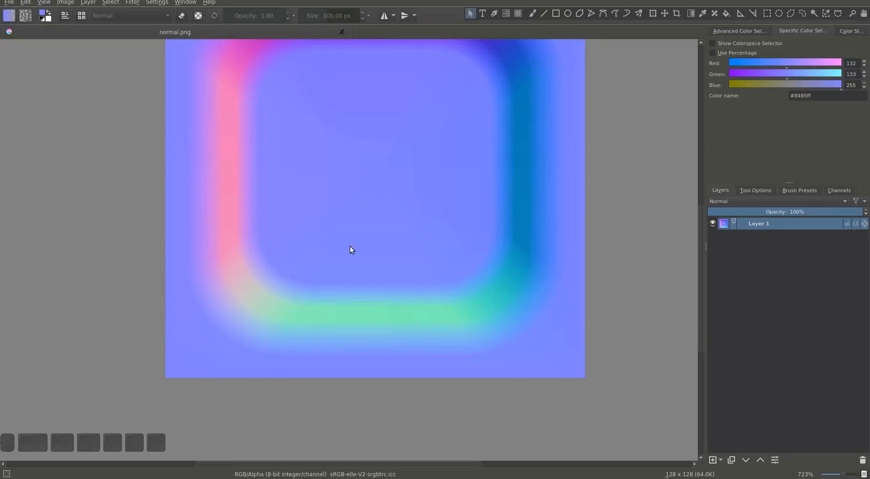
pyautogui.hotkey('ctrl', 'q')
pyautogui.press('q')
# Step: Move the baked decal aside along the X axis and bake the same recess plane again with Flatten Normals enabled
pyautogui.press('g')
pyautogui.press('x')
pyautogui.click(114, 252)
pyautogui.click(330, 261)
pyautogui.keyDown('shift'); pyautogui.moveTo(331, 261); pyautogui.dragTo(386, 261, button='middle'); pyautogui.keyUp('shift')
pyautogui.click(593, 224)
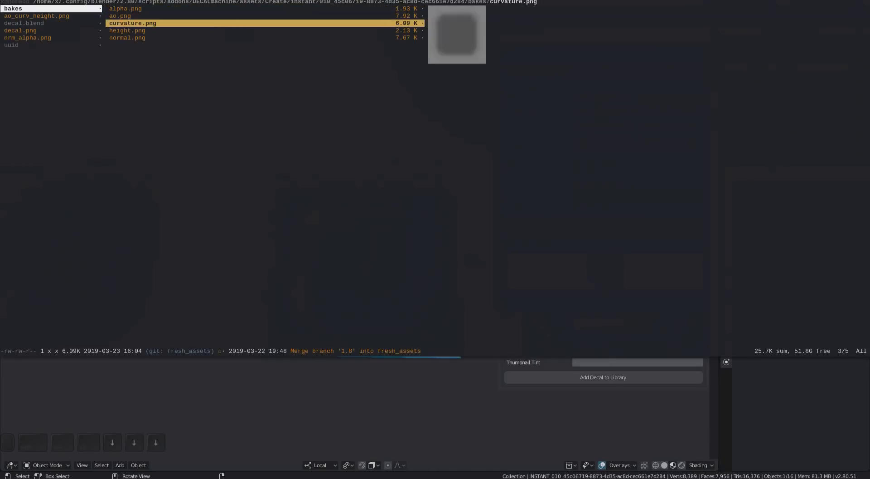
# Step: Open the second bake's normal.png in Krita and sample the colour at its lower border corner for comparison
pyautogui.press('Down')
pyautogui.press('Down')
pyautogui.press('Return')
pyautogui.moveTo(213, 381); pyautogui.dragTo(249, 295)
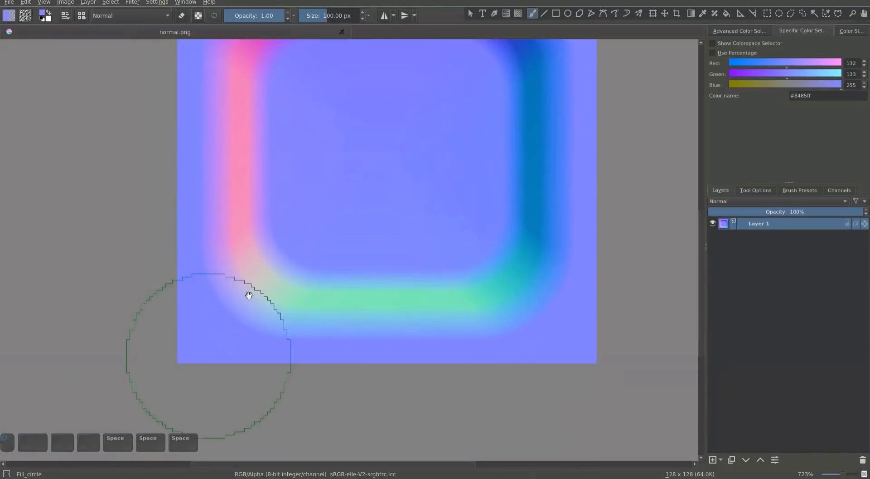
pyautogui.scroll(2, 200, 353)
pyautogui.keyDown('ctrl'); pyautogui.click(166, 361); pyautogui.keyUp('ctrl')
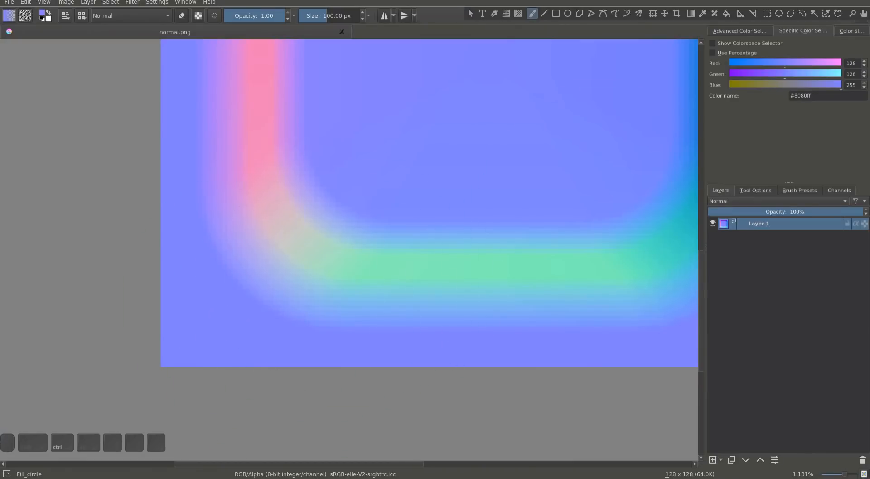
pyautogui.hotkey('ctrl', 'q')
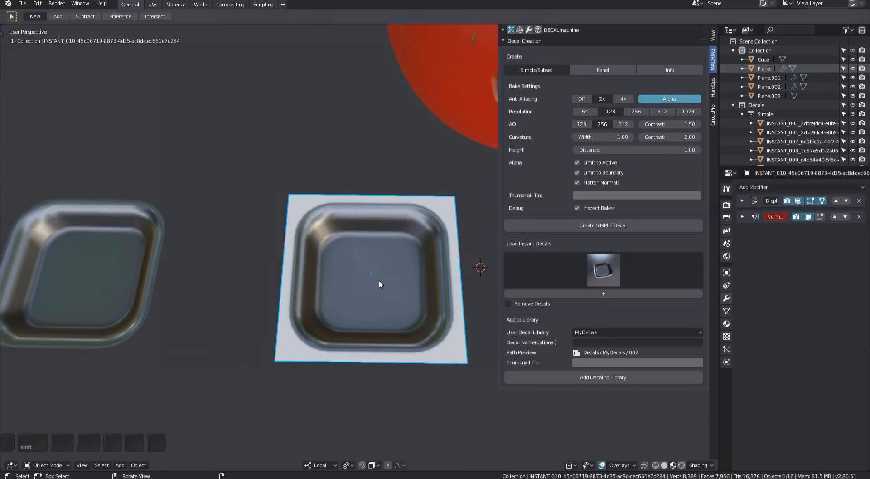
# Step: Arrange the flattened and unflattened decals side by side along the X axis and compare their surfaces up close
pyautogui.press('g')
pyautogui.click(260, 273)
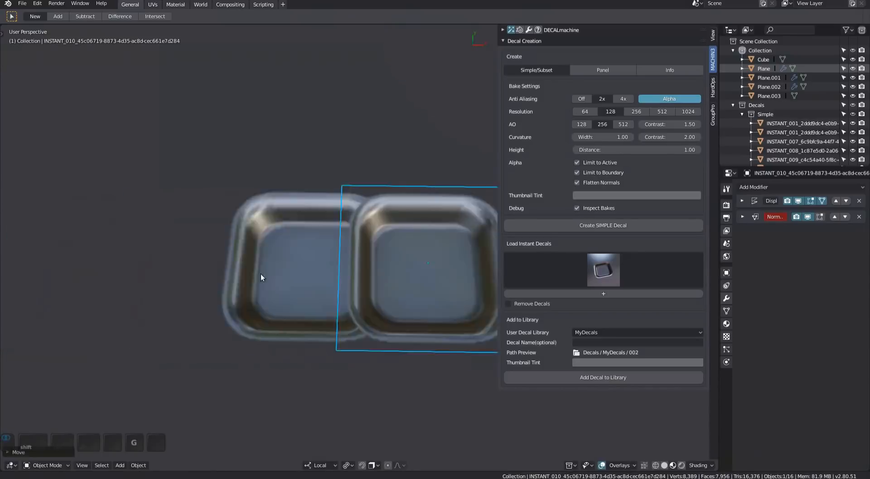
pyautogui.click(267, 271)
pyautogui.press('g')
pyautogui.press('x')
pyautogui.click(166, 267)
pyautogui.click(426, 257)
pyautogui.press('g')
pyautogui.press('x')
pyautogui.click(356, 259)
pyautogui.press('a')
pyautogui.scroll(3, 313, 293)
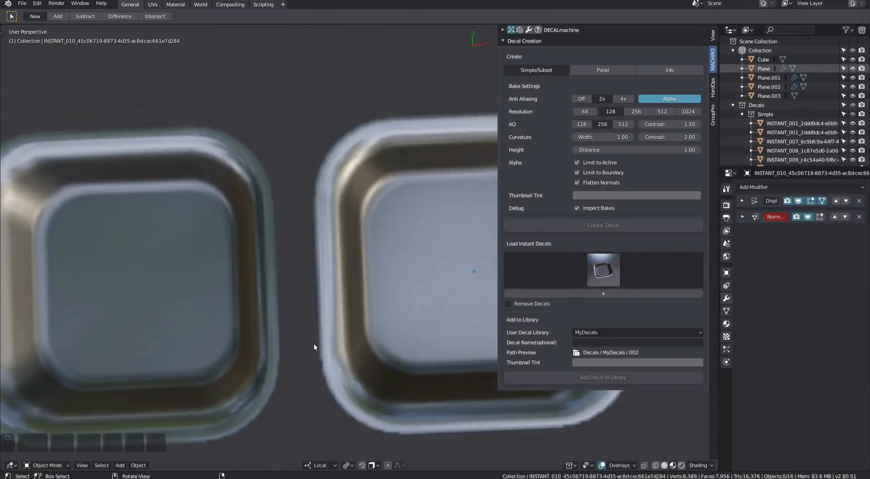
pyautogui.scroll(-5, 317, 340)
# Step: Move both single-recess decals together and snap them onto the surface of the red sphere
pyautogui.click(182, 329)
pyautogui.keyDown('shift'); pyautogui.click(249, 328); pyautogui.keyUp('shift')
pyautogui.press('g')
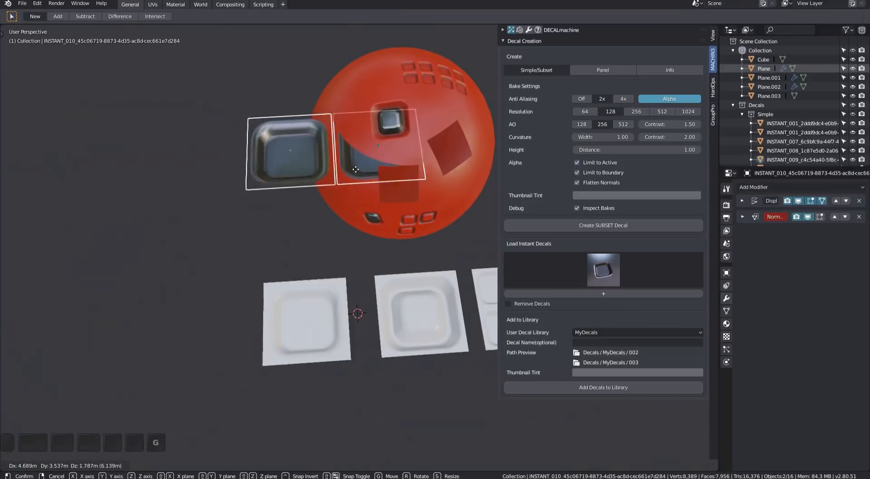
pyautogui.press('ctrl')
pyautogui.click(353, 89)
pyautogui.scroll(5, 331, 162)
pyautogui.moveTo(294, 180); pyautogui.dragTo(379, 180, button='middle')
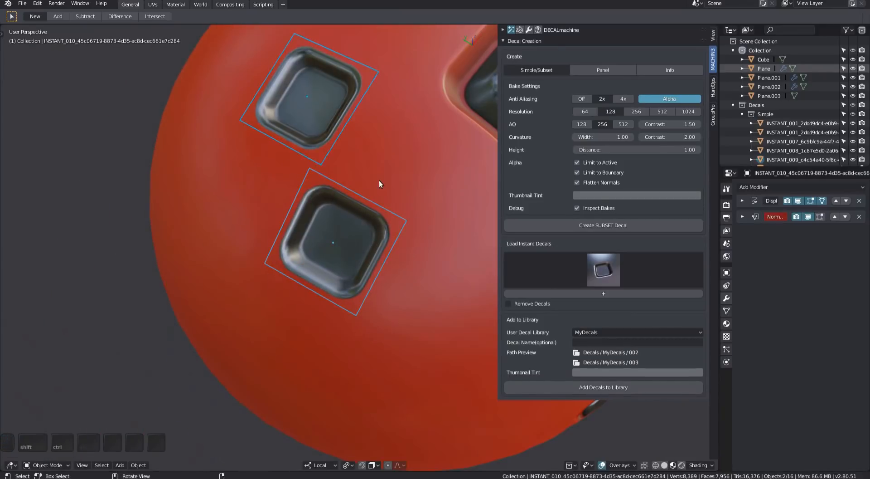
# Step: Match both recess decals to the sphere's red material and conform them to its curvature with subdivision and shrinkwrap modifiers
pyautogui.press('d')
pyautogui.press('a')
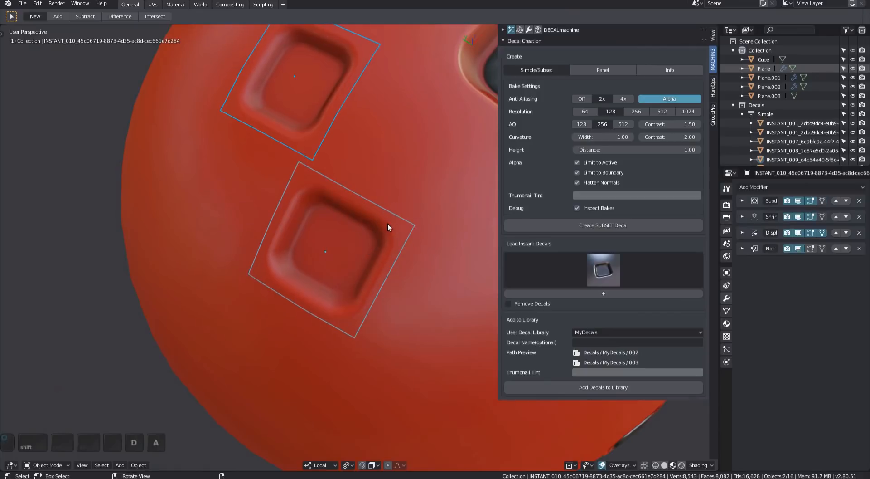
pyautogui.scroll(-2, 388, 228)
pyautogui.hotkey('alt', 'a')
pyautogui.moveTo(389, 234); pyautogui.dragTo(321, 281, button='middle')
pyautogui.scroll(-4, 352, 287)
# Step: Delete the two flat, square-looking decals from the front of the sphere
pyautogui.click(352, 120)
pyautogui.keyDown('shift'); pyautogui.click(402, 89); pyautogui.keyUp('shift')
pyautogui.press('x')
pyautogui.click(270, 296)
pyautogui.moveTo(271, 297); pyautogui.dragTo(333, 358, button='middle')
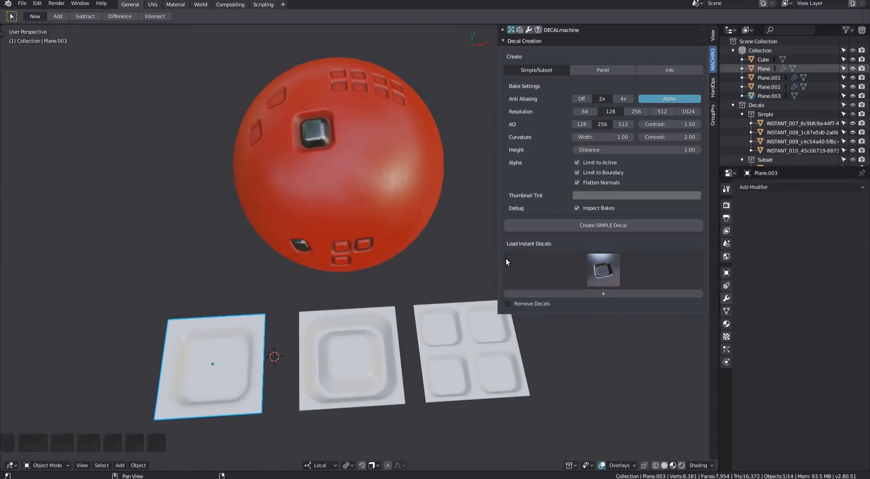
pyautogui.moveTo(384, 289)
pyautogui.keyDown('shift'); pyautogui.mouseDown(button='middle')
pyautogui.moveTo(319, 323)
pyautogui.moveTo(374, 293)
pyautogui.mouseUp(button='middle'); pyautogui.keyUp('shift')
# Step: Set the thumbnail tint to green and bake the recess plane and its raised centre into a subset decal
pyautogui.click(333, 319)
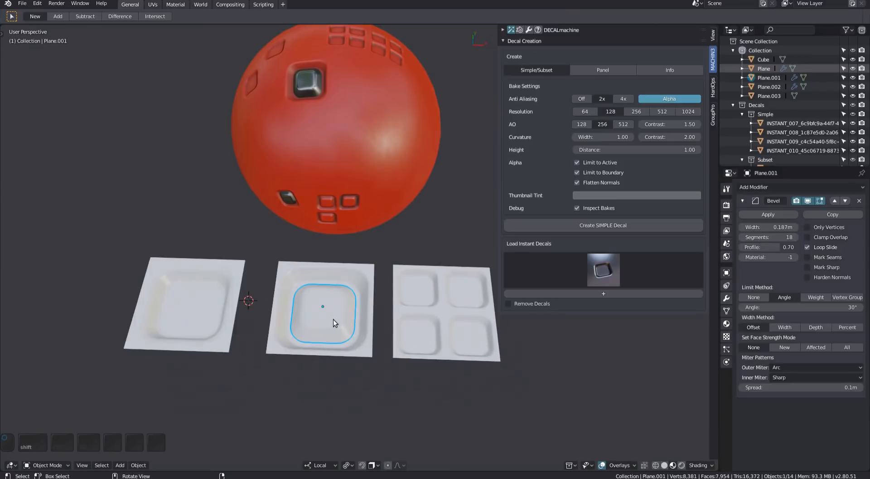
pyautogui.keyDown('shift'); pyautogui.click(333, 319); pyautogui.keyUp('shift')
pyautogui.keyDown('shift'); pyautogui.moveTo(333, 319); pyautogui.dragTo(335, 290, button='middle'); pyautogui.keyUp('shift')
pyautogui.click(630, 195)
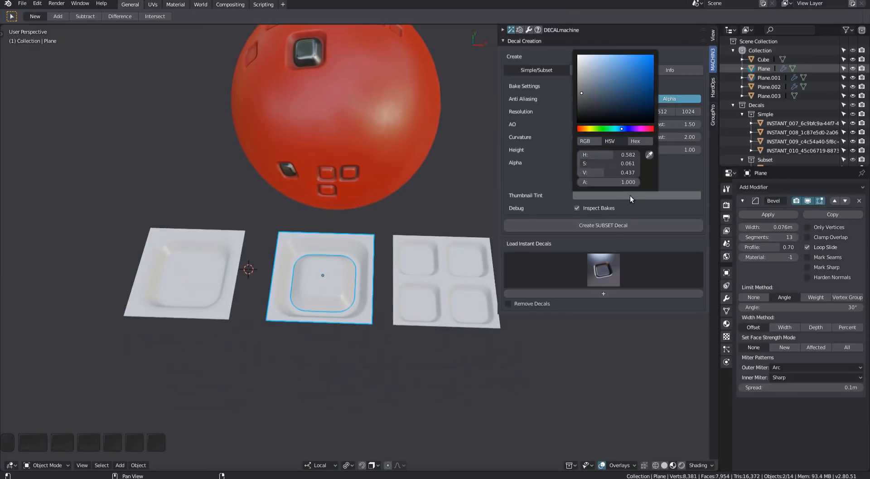
pyautogui.click(648, 143)
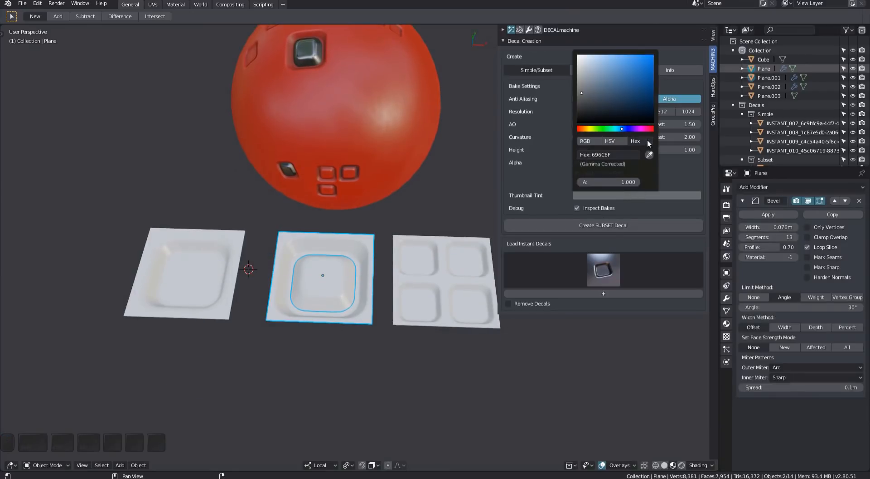
pyautogui.click(615, 142)
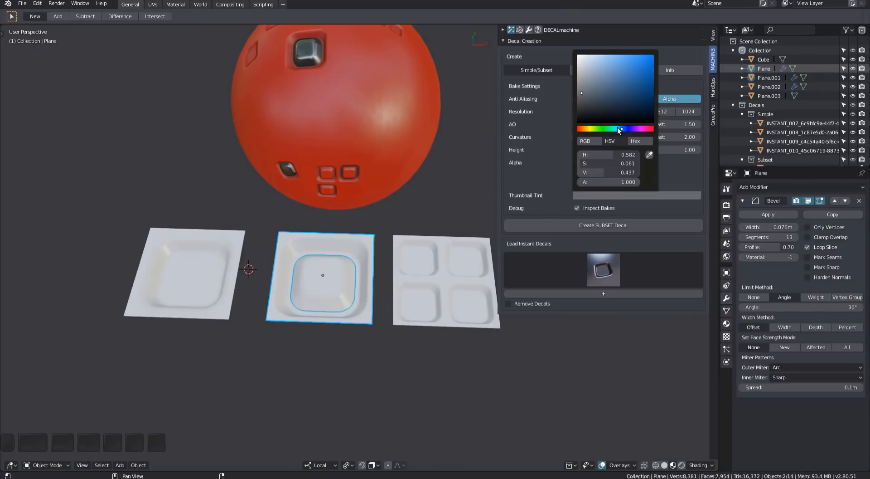
pyautogui.moveTo(619, 130); pyautogui.dragTo(607, 129)
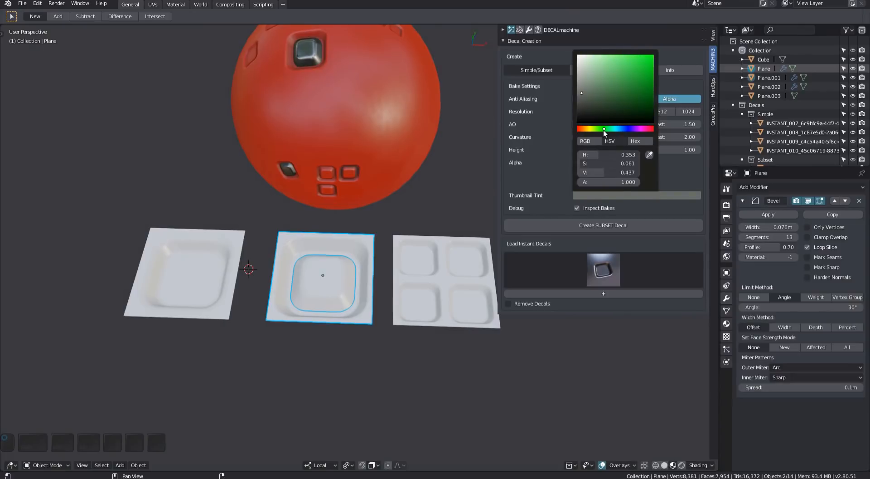
pyautogui.click(535, 225)
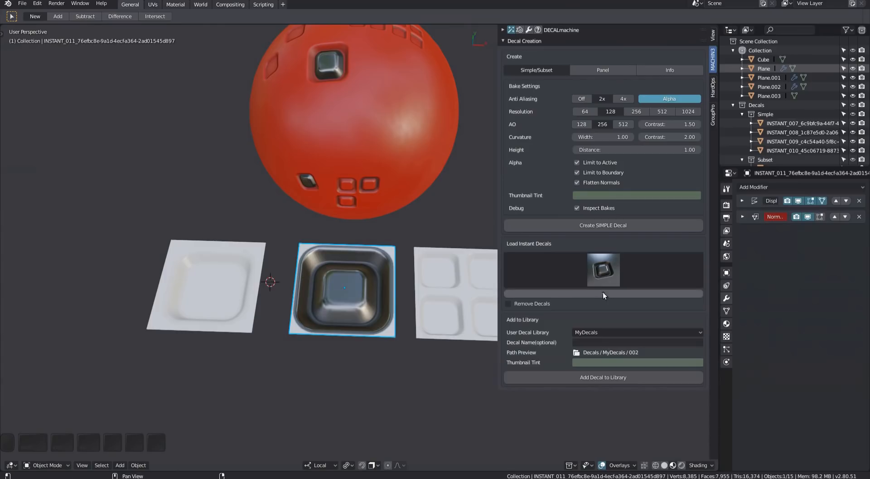
# Step: Turn off Inspect Bakes and open the instant decal previews
pyautogui.click(589, 208)
pyautogui.click(603, 270)
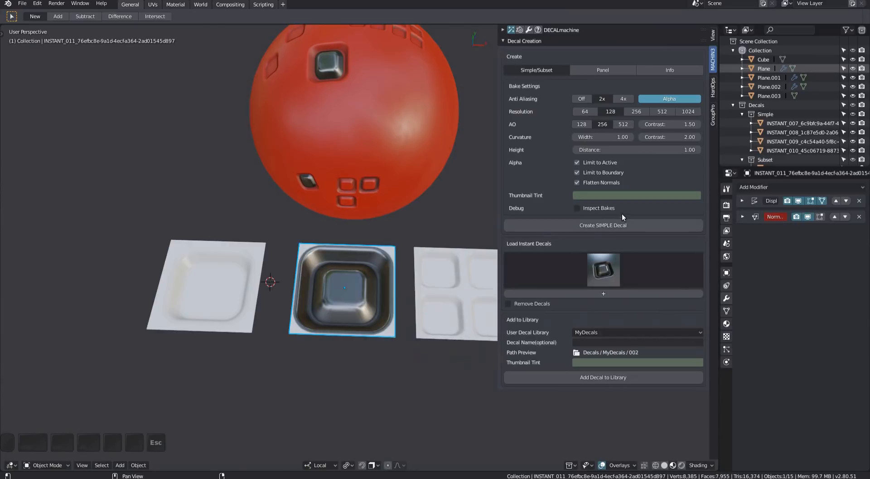
# Step: Set the thumbnail tint to a stronger green and place the subset decal on the sphere's front, scaled to fit
pyautogui.click(624, 195)
pyautogui.keyDown('shift'); pyautogui.moveTo(355, 326); pyautogui.dragTo(350, 299, button='middle'); pyautogui.keyUp('shift')
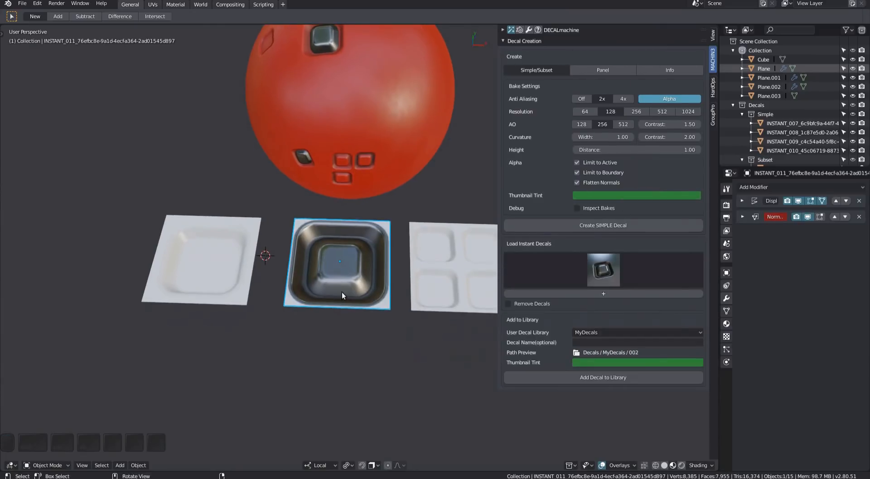
pyautogui.press('g')
pyautogui.keyDown('ctrl'); pyautogui.click(403, 88); pyautogui.keyUp('ctrl')
pyautogui.press('s')
pyautogui.click(437, 135)
# Step: Project the placed subset decal onto the sphere so it follows the curvature, and adjust it
pyautogui.press('d')
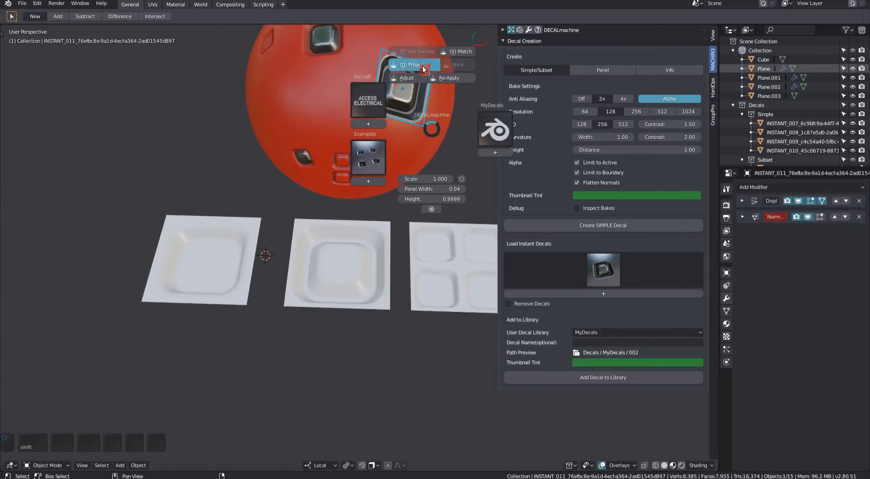
pyautogui.click(426, 68)
pyautogui.press('d')
pyautogui.press('a')
pyautogui.click(429, 131)
pyautogui.press('a')
pyautogui.keyDown('shift'); pyautogui.moveTo(416, 176); pyautogui.dragTo(426, 165, button='middle'); pyautogui.keyUp('shift')
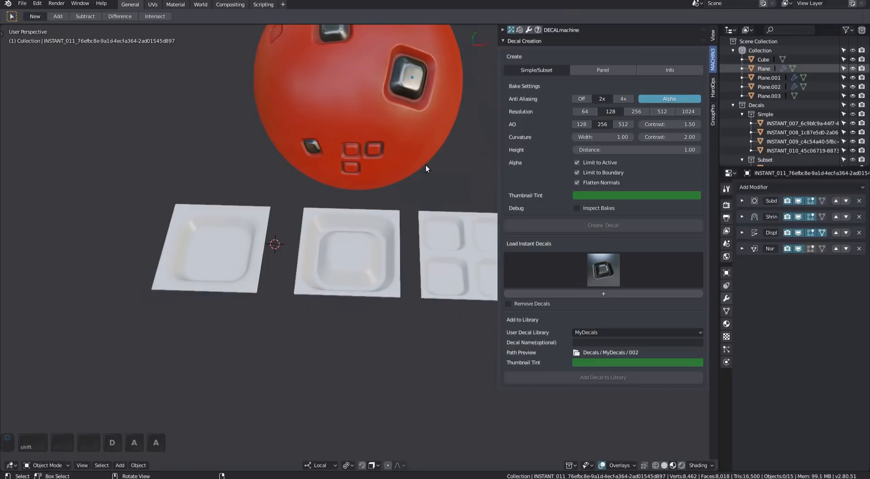
# Step: Bake the four-recess plane into a green-tinted decal and place it, scaled down, on the lower part of the sphere
pyautogui.click(452, 262)
pyautogui.keyDown('shift'); pyautogui.moveTo(452, 262); pyautogui.dragTo(340, 257, button='middle'); pyautogui.keyUp('shift')
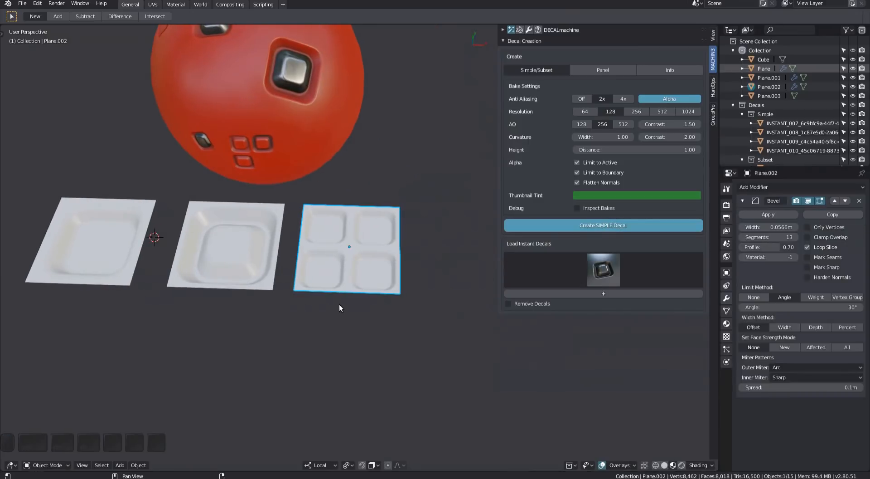
pyautogui.keyDown('shift'); pyautogui.moveTo(415, 261); pyautogui.dragTo(377, 290, button='middle'); pyautogui.keyUp('shift')
pyautogui.press('g')
pyautogui.keyDown('ctrl'); pyautogui.click(338, 193); pyautogui.keyUp('ctrl')
pyautogui.press('s')
pyautogui.click(312, 172)
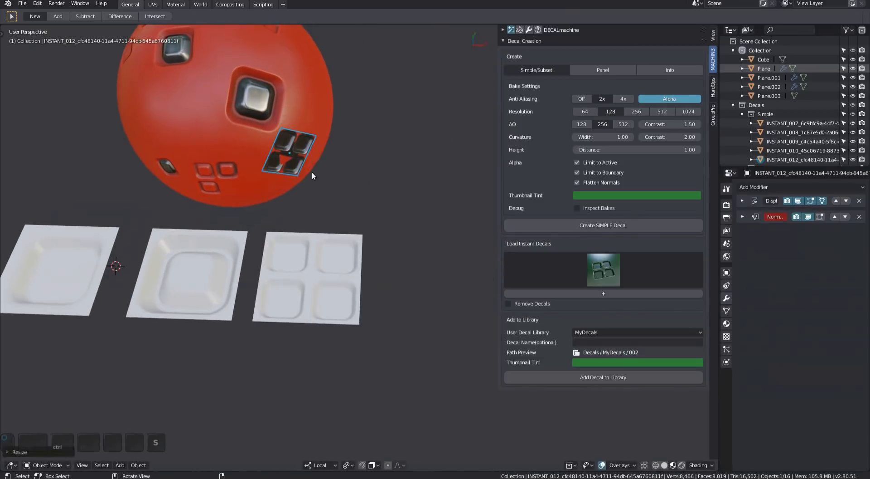
# Step: Project the four-recess decal onto the sphere, then move it lower on the surface and adjust it
pyautogui.scroll(5, 311, 170)
pyautogui.hotkey('shift', 'd')
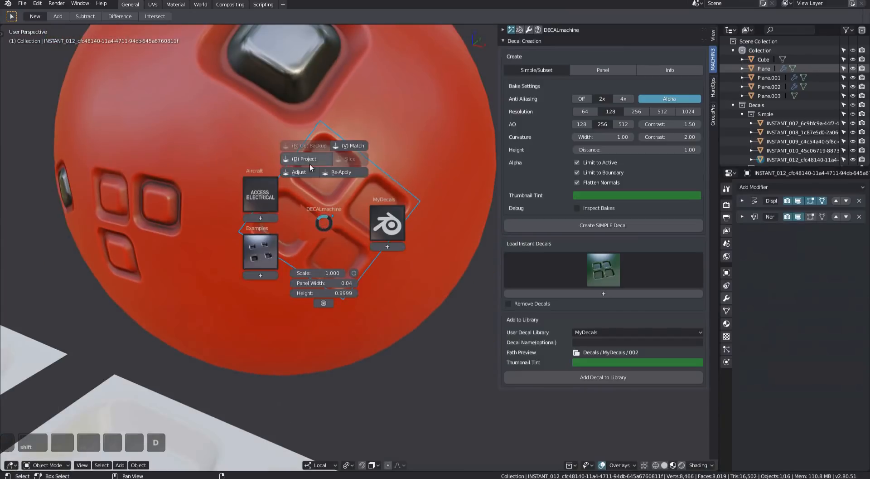
pyautogui.click(309, 164)
pyautogui.press('g')
pyautogui.keyDown('ctrl'); pyautogui.click(296, 257); pyautogui.keyUp('ctrl')
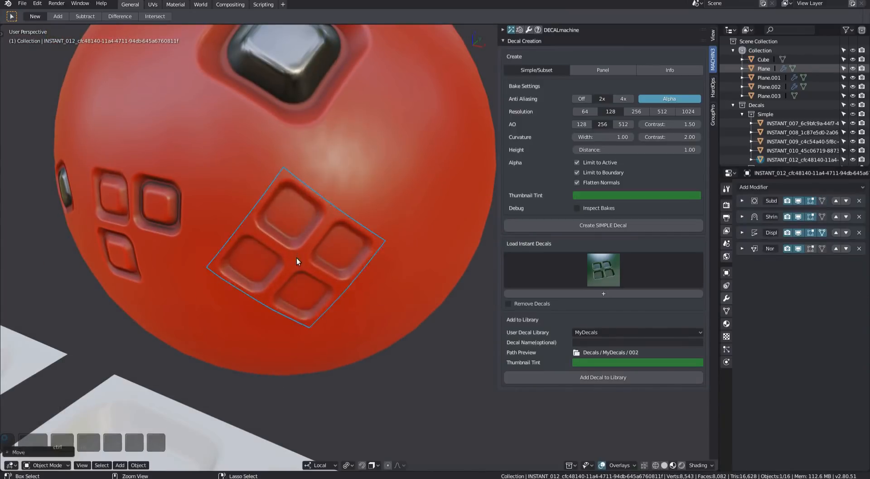
pyautogui.press('d')
pyautogui.press('a')
pyautogui.scroll(1, 299, 262)
pyautogui.click(299, 262)
pyautogui.press('a')
pyautogui.scroll(-4, 371, 266)
pyautogui.moveTo(371, 266); pyautogui.dragTo(534, 300, button='middle')
pyautogui.moveTo(339, 270); pyautogui.dragTo(272, 251, button='middle')
# Step: Set the thumbnail tint to a bluish grey (H 0.606, S 0.076, V 0.413) and switch decal creation to Panel
pyautogui.click(610, 194)
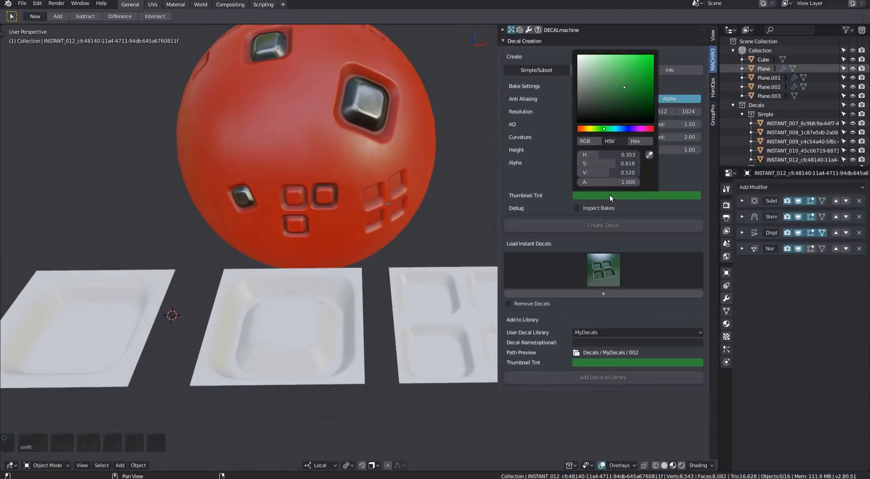
pyautogui.moveTo(609, 100); pyautogui.dragTo(584, 95)
pyautogui.moveTo(612, 129); pyautogui.dragTo(623, 129)
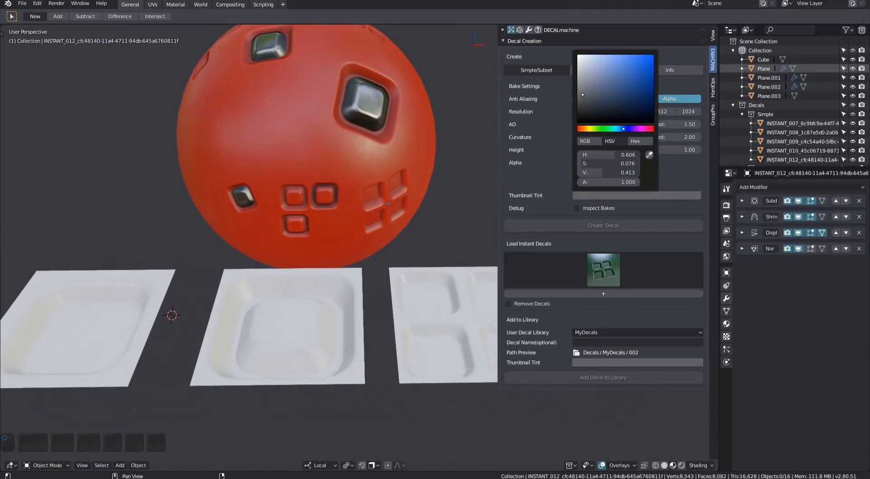
pyautogui.keyDown('shift'); pyautogui.moveTo(288, 333); pyautogui.dragTo(340, 358, button='middle'); pyautogui.keyUp('shift')
pyautogui.click(603, 69)
pyautogui.keyDown('shift'); pyautogui.moveTo(327, 245); pyautogui.dragTo(304, 267, button='middle'); pyautogui.keyUp('shift')
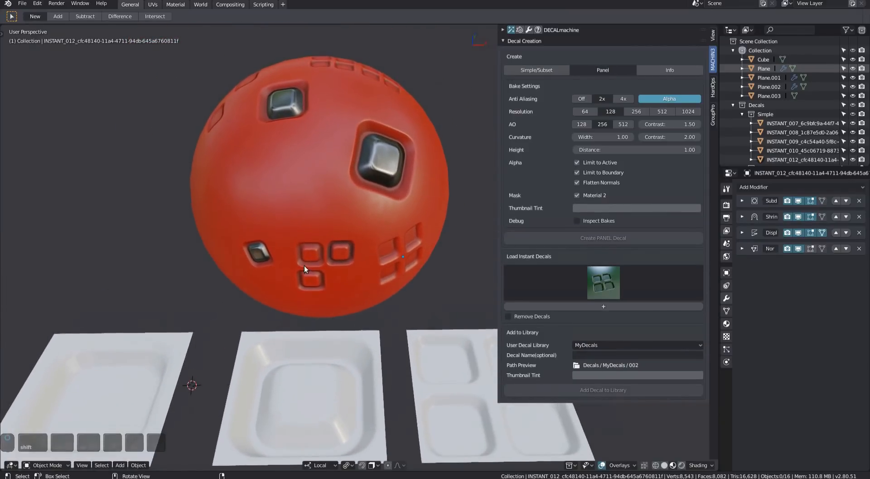
pyautogui.scroll(-3, 347, 305)
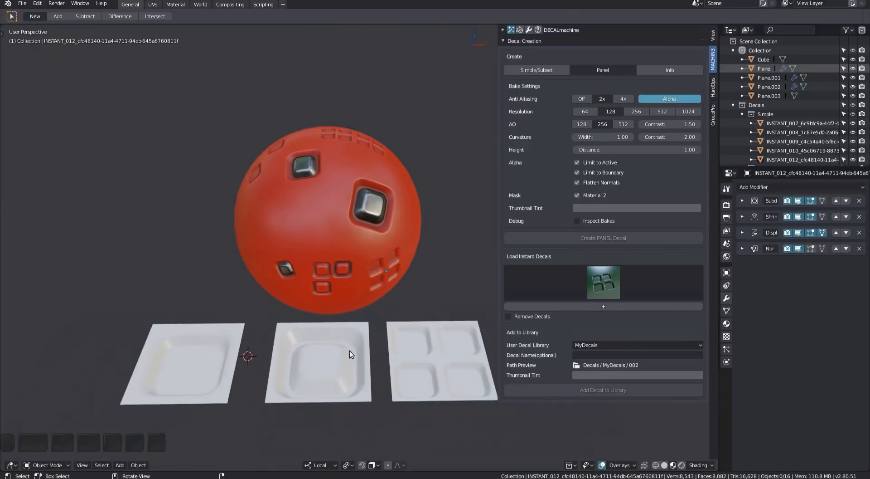
# Step: Add a plane beside the four-recess mesh and start editing its geometry
pyautogui.keyDown('shift'); pyautogui.moveTo(349, 350); pyautogui.dragTo(315, 278, button='middle'); pyautogui.keyUp('shift')
pyautogui.keyDown('shift'); pyautogui.moveTo(344, 322); pyautogui.dragTo(330, 303, button='middle'); pyautogui.keyUp('shift')
pyautogui.hotkey('shift', 'a')
pyautogui.moveTo(330, 291)
pyautogui.click(374, 292)
pyautogui.moveTo(241, 312); pyautogui.dragTo(276, 306, button='middle')
pyautogui.click(578, 292)
pyautogui.keyDown('shift'); pyautogui.moveTo(578, 292); pyautogui.dragTo(319, 312, button='middle'); pyautogui.keyUp('shift')
pyautogui.scroll(4, 366, 310)
pyautogui.press('Tab')
pyautogui.press('a')
pyautogui.keyDown('shift'); pyautogui.moveTo(319, 313); pyautogui.dragTo(314, 299, button='middle'); pyautogui.keyUp('shift')
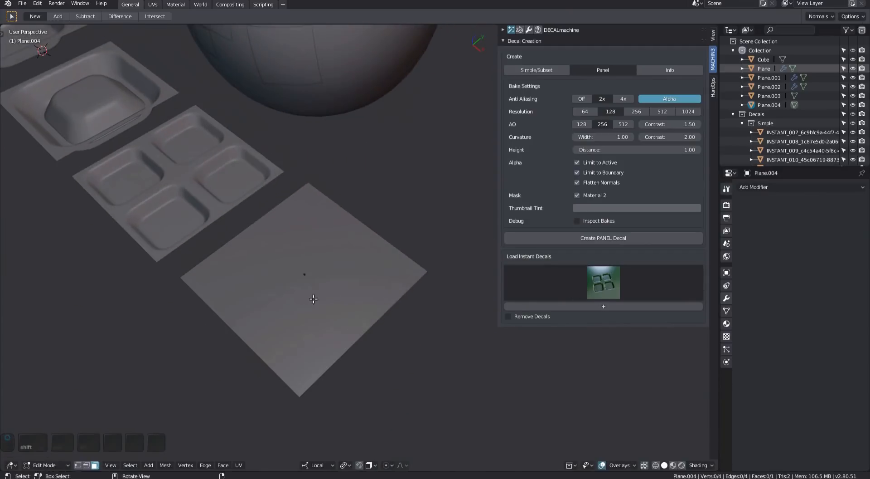
# Step: Bevel the plane's centre edge into a wide strip and extrude that strip about 0.56 m downward
pyautogui.click(365, 330)
pyautogui.moveTo(366, 330); pyautogui.dragTo(321, 314, button='middle')
pyautogui.hotkey('ctrl', 'b')
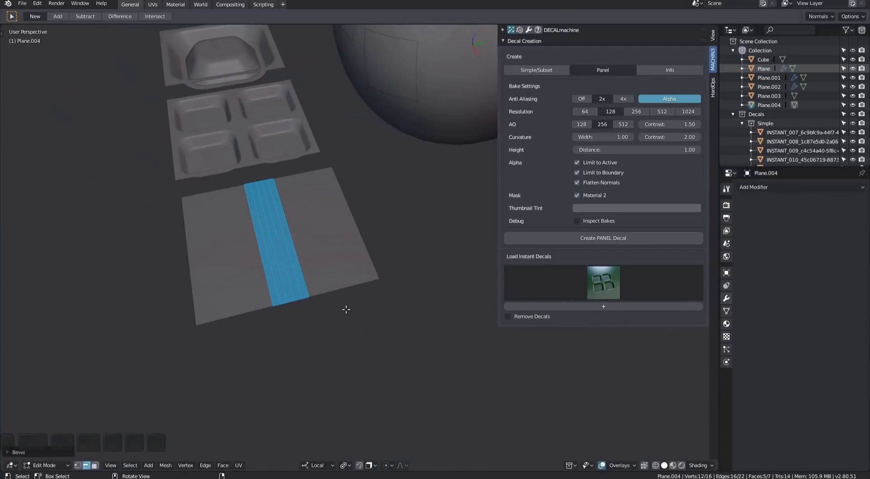
pyautogui.hotkey('ctrl', 'b')
pyautogui.moveTo(338, 285); pyautogui.dragTo(334, 272, button='middle')
pyautogui.press('e')
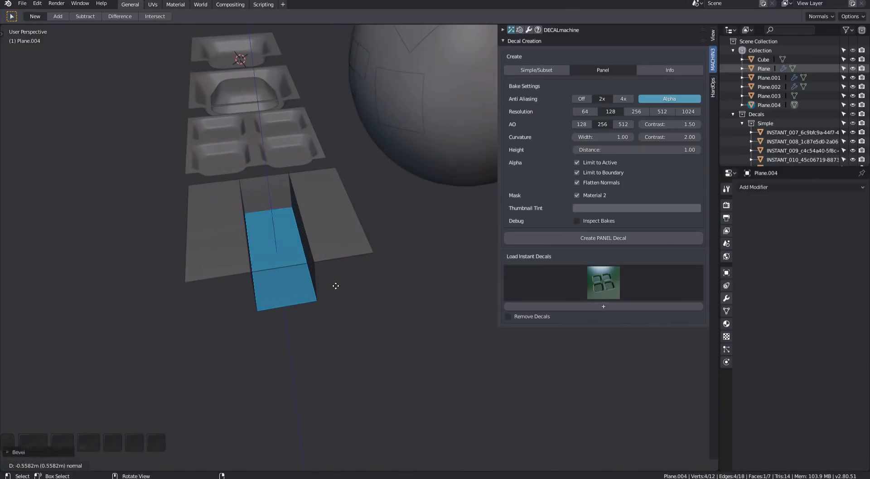
pyautogui.click(335, 290)
# Step: Delete the faces closing both ends of the extruded channel so the groove is open
pyautogui.scroll(2, 317, 280)
pyautogui.press('3')
pyautogui.click(266, 189)
pyautogui.moveTo(272, 195); pyautogui.dragTo(434, 249, button='middle')
pyautogui.keyDown('shift'); pyautogui.click(417, 242); pyautogui.keyUp('shift')
pyautogui.press('x')
pyautogui.click(417, 245)
pyautogui.hotkey('ctrl', 'z')
pyautogui.press('x')
pyautogui.click(422, 268)
# Step: Scale the channel's two bottom edges closer together along local Y so its walls slope inward
pyautogui.moveTo(359, 263); pyautogui.dragTo(289, 242, button='middle')
pyautogui.press('2')
pyautogui.click(270, 231)
pyautogui.press('s')
pyautogui.press('y')
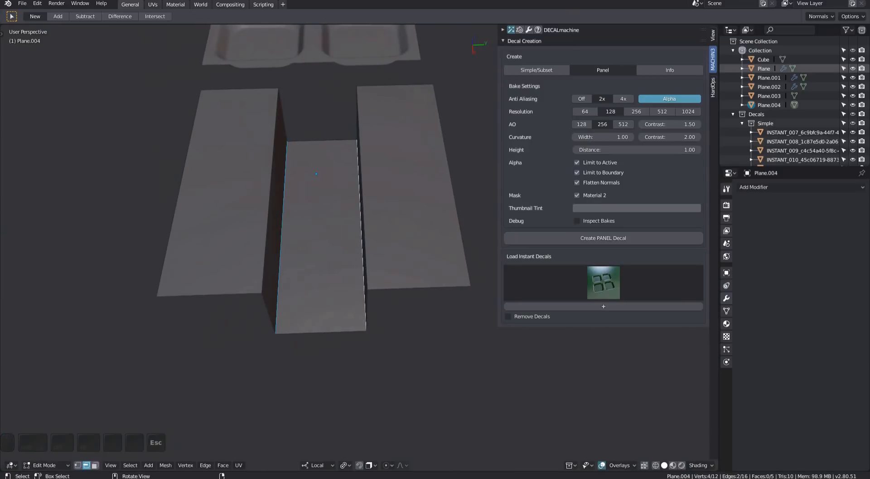
pyautogui.click(339, 437)
pyautogui.press('s')
pyautogui.press('y')
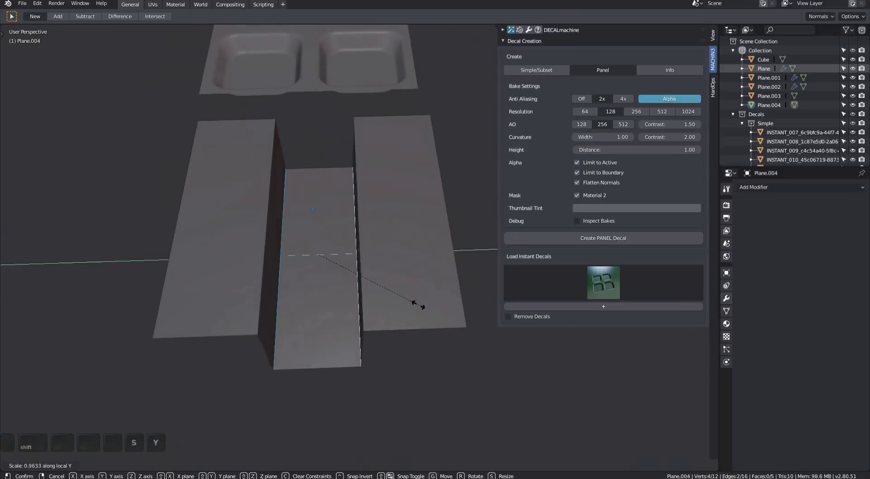
pyautogui.click(345, 268)
pyautogui.moveTo(339, 267)
pyautogui.mouseDown(button='middle')
pyautogui.moveTo(324, 227)
pyautogui.moveTo(326, 266)
pyautogui.mouseUp(button='middle')
# Step: Scale the mesh's two outer edges inward along local Y to narrow the flat side strips
pyautogui.click(450, 239)
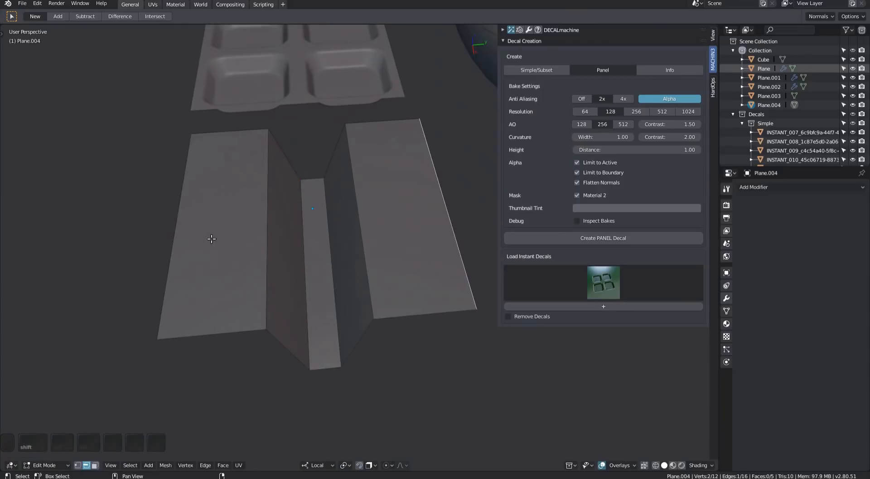
pyautogui.press('x')
pyautogui.press('y')
pyautogui.click(288, 307)
pyautogui.moveTo(288, 307); pyautogui.dragTo(340, 297, button='middle')
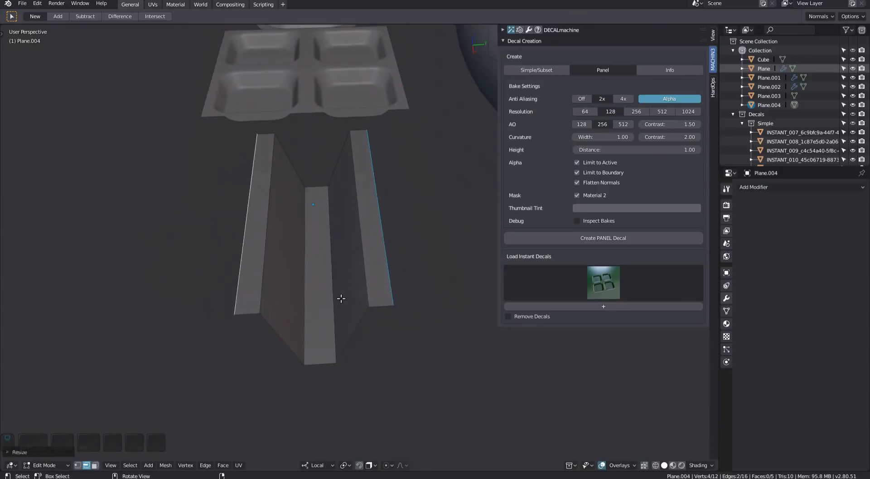
# Step: Scale the two channel walls together along local Y to make the groove narrower
pyautogui.press('3')
pyautogui.click(344, 272)
pyautogui.keyDown('shift'); pyautogui.click(275, 274); pyautogui.keyUp('shift')
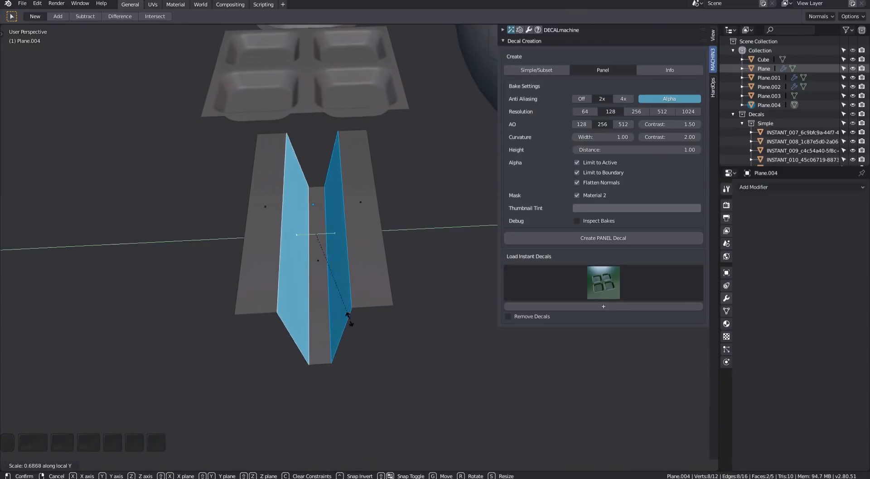
pyautogui.click(314, 288)
pyautogui.moveTo(314, 288)
pyautogui.mouseDown(button='middle')
pyautogui.moveTo(361, 322)
pyautogui.moveTo(314, 285)
pyautogui.mouseUp(button='middle')
# Step: Bevel the groove's two upper edges into rounded lips and finish editing the mesh
pyautogui.hotkey('alt', 'a')
pyautogui.press('2')
pyautogui.click(315, 286)
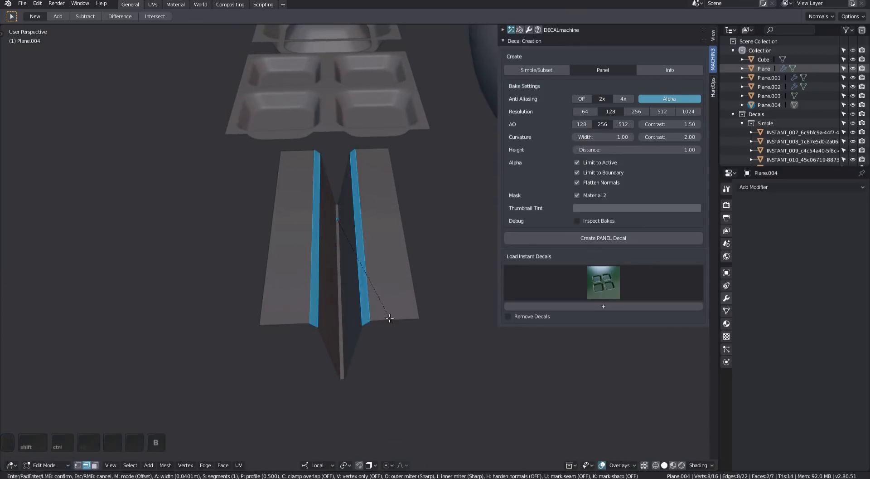
pyautogui.click(401, 335)
pyautogui.press('Tab')
pyautogui.moveTo(385, 305); pyautogui.dragTo(324, 314, button='middle')
pyautogui.press('Tab')
pyautogui.press('Tab')
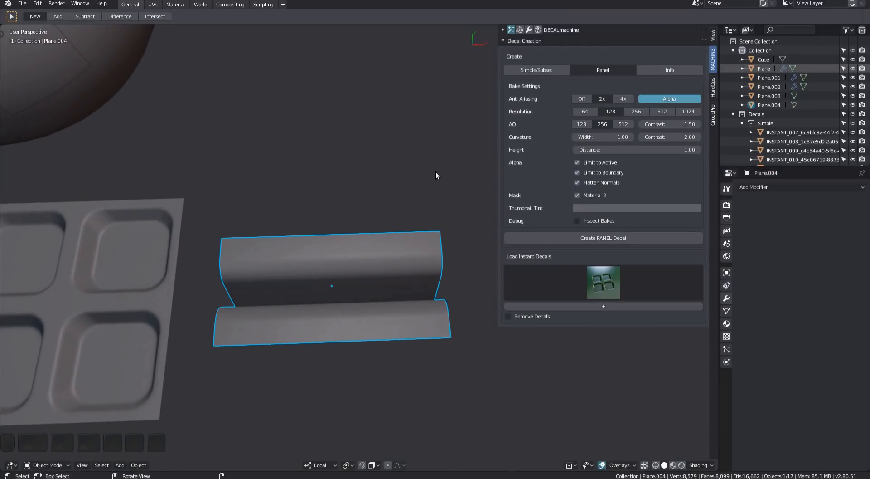
# Step: Bake the groove mesh into a panel decal, move the decal along Y off the mesh, and check its preview
pyautogui.moveTo(418, 217); pyautogui.dragTo(351, 239, button='middle')
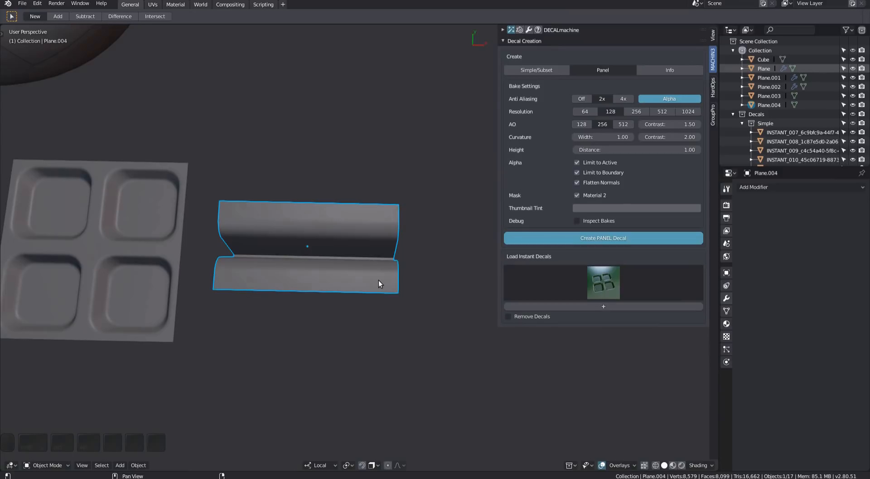
pyautogui.moveTo(333, 340); pyautogui.dragTo(374, 292, button='middle')
pyautogui.press('g')
pyautogui.press('y')
pyautogui.click(449, 253)
pyautogui.moveTo(449, 253); pyautogui.dragTo(346, 373, button='middle')
pyautogui.click(610, 289)
pyautogui.press('Escape')
# Step: Add a cube to the scene and move it next to the sphere
pyautogui.scroll(-2, 392, 267)
pyautogui.keyDown('shift'); pyautogui.moveTo(392, 266); pyautogui.dragTo(317, 240, button='middle'); pyautogui.keyUp('shift')
pyautogui.press('a')
pyautogui.press('a')
pyautogui.hotkey('shift', 'a')
pyautogui.moveTo(321, 244)
pyautogui.click(361, 252)
pyautogui.scroll(-2, 282, 289)
pyautogui.press('g')
pyautogui.click(390, 229)
# Step: Bevel the cube's edges with a width of 0.481 m and 9 segments
pyautogui.press('q')
pyautogui.press('c')
pyautogui.press('q')
pyautogui.press('b')
pyautogui.click(178, 226)
pyautogui.scroll(3, 281, 229)
pyautogui.moveTo(281, 233); pyautogui.dragTo(328, 230, button='middle')
pyautogui.press('z')
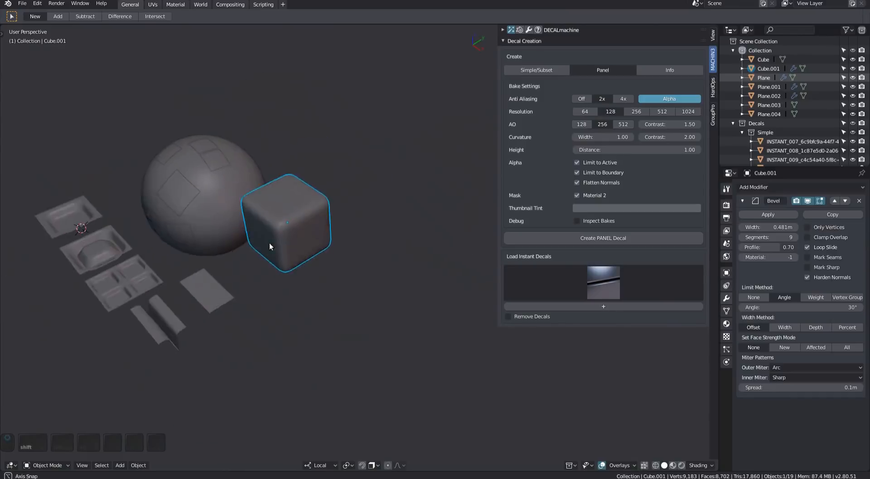
# Step: Move the bevelled cube away from the sphere and rescale it
pyautogui.moveTo(270, 243); pyautogui.dragTo(278, 241, button='middle')
pyautogui.press('g')
pyautogui.click(282, 271)
pyautogui.scroll(4, 282, 271)
pyautogui.press('s')
pyautogui.click(339, 308)
pyautogui.moveTo(339, 308)
pyautogui.mouseDown(button='middle')
pyautogui.moveTo(351, 254)
pyautogui.moveTo(331, 258)
pyautogui.mouseUp(button='middle')
# Step: Duplicate the bevelled cube and offset the copy so that it overlaps the original
pyautogui.hotkey('shift', 'd')
pyautogui.click(357, 222)
pyautogui.press('g')
pyautogui.click(392, 281)
pyautogui.moveTo(393, 281); pyautogui.dragTo(300, 251, button='middle')
# Step: Slice the cube with its overlapping copy to create a panel decal strip, and show the scene with its materials
pyautogui.scroll(-3, 396, 255)
pyautogui.keyDown('shift'); pyautogui.click(301, 251); pyautogui.keyUp('shift')
pyautogui.press('d')
pyautogui.click(327, 188)
pyautogui.moveTo(327, 188); pyautogui.dragTo(301, 263, button='middle')
pyautogui.press('w')
pyautogui.press('a')
pyautogui.click(287, 274)
pyautogui.keyDown('shift'); pyautogui.moveTo(242, 254); pyautogui.dragTo(265, 267, button='middle'); pyautogui.keyUp('shift')
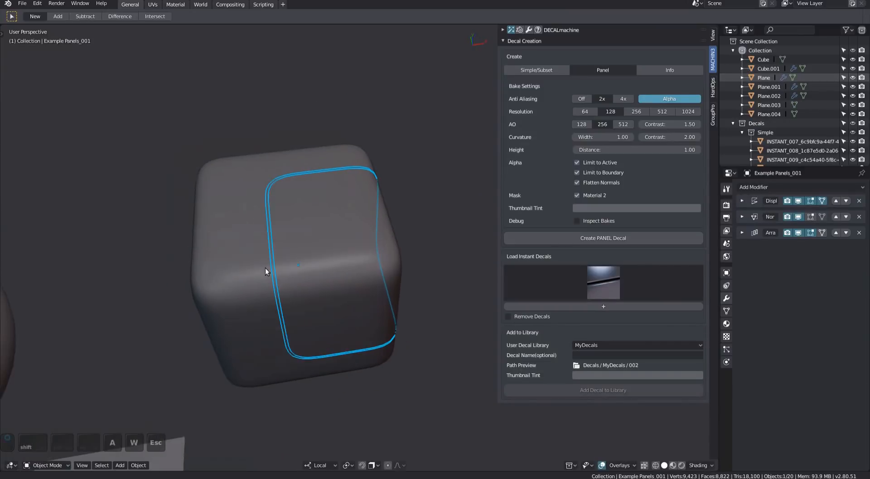
pyautogui.click(301, 249)
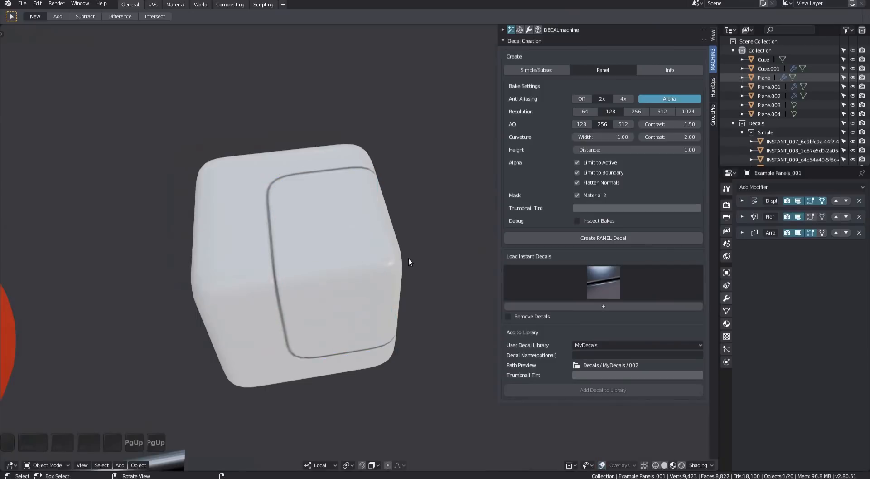
# Step: Append a grey plastic material to the sliced cube
pyautogui.moveTo(409, 258); pyautogui.dragTo(318, 256, button='middle')
pyautogui.hotkey('ctrl', 's')
pyautogui.click(369, 260)
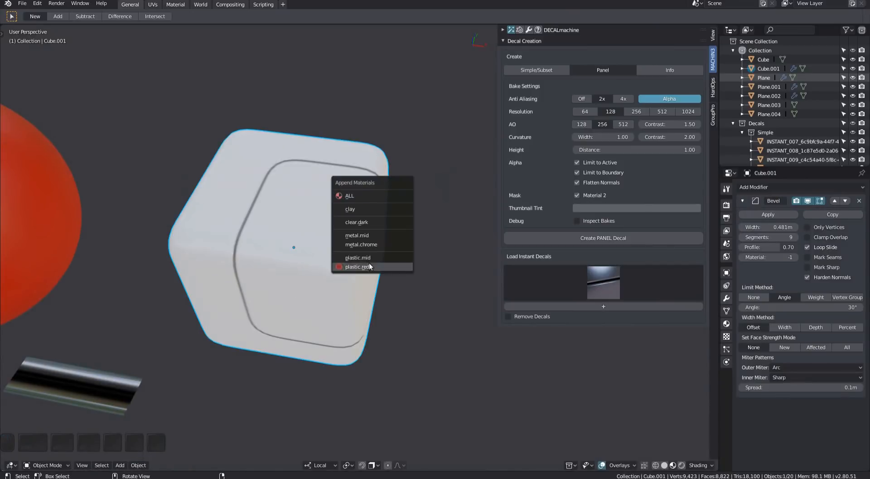
pyautogui.hotkey('alt', 'a')
pyautogui.scroll(-3, 334, 284)
pyautogui.moveTo(306, 267); pyautogui.dragTo(388, 271, button='middle')
pyautogui.scroll(3, 298, 231)
pyautogui.click(301, 233)
# Step: Replace the material of the panel strip on the sliced cube with the INSTANT_013 panel decal material
pyautogui.click(248, 314)
pyautogui.keyDown('shift'); pyautogui.moveTo(249, 314); pyautogui.dragTo(601, 164, button='middle'); pyautogui.keyUp('shift')
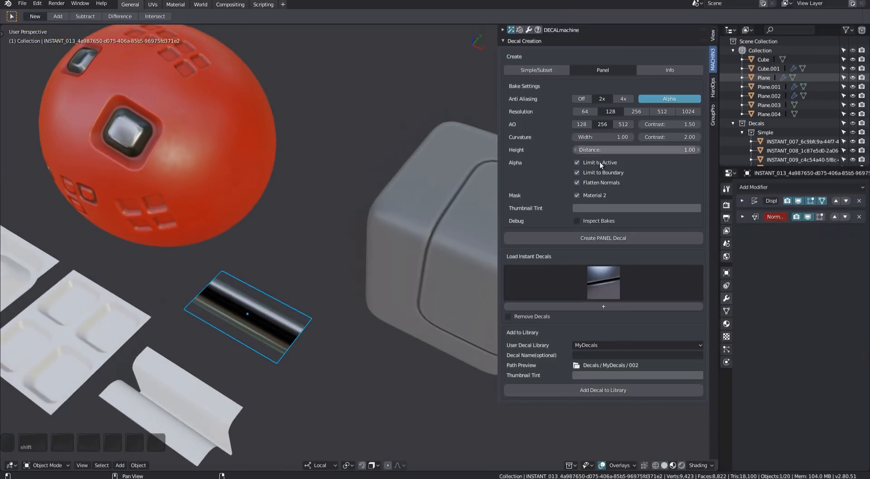
pyautogui.keyDown('shift'); pyautogui.moveTo(389, 165); pyautogui.dragTo(299, 147, button='middle'); pyautogui.keyUp('shift')
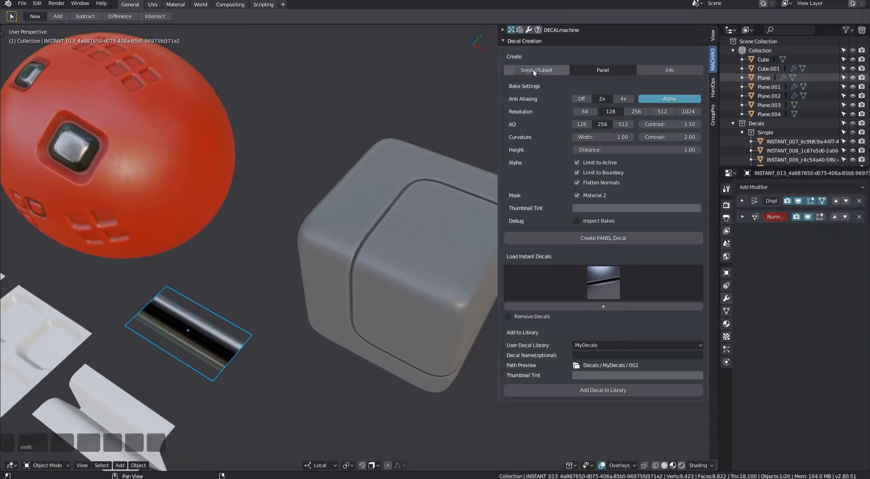
pyautogui.click(727, 323)
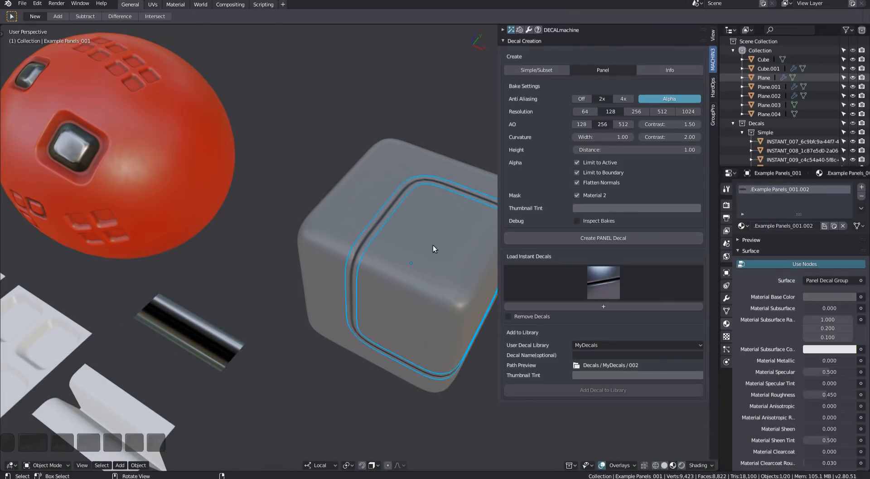
pyautogui.click(741, 226)
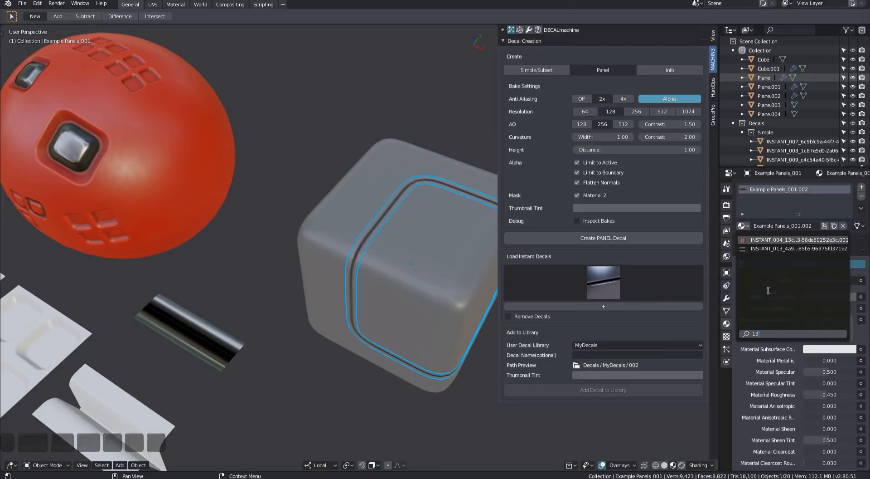
pyautogui.click(788, 249)
# Step: Match the panel strip's decal material to the grey plastic of the cube
pyautogui.moveTo(335, 290); pyautogui.dragTo(352, 303, button='middle')
pyautogui.scroll(3, 299, 325)
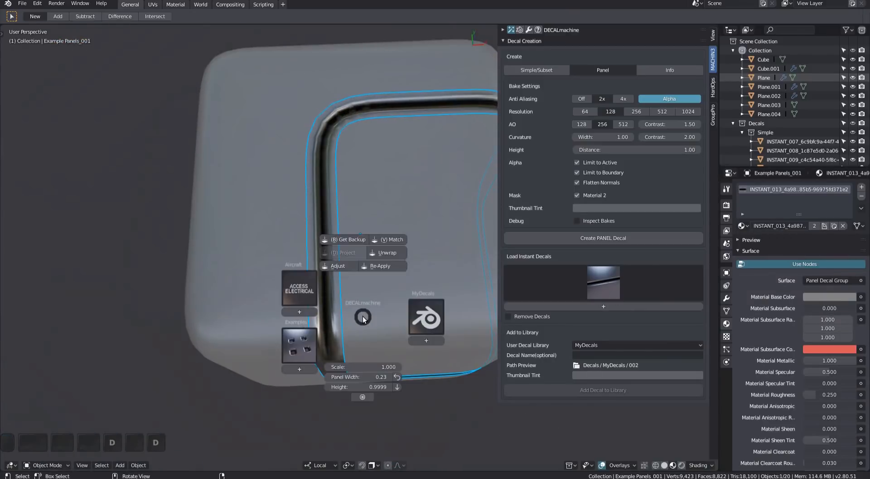
pyautogui.click(362, 316)
pyautogui.hotkey('alt', 'a')
pyautogui.click(331, 319)
pyautogui.moveTo(331, 319); pyautogui.dragTo(341, 394, button='middle')
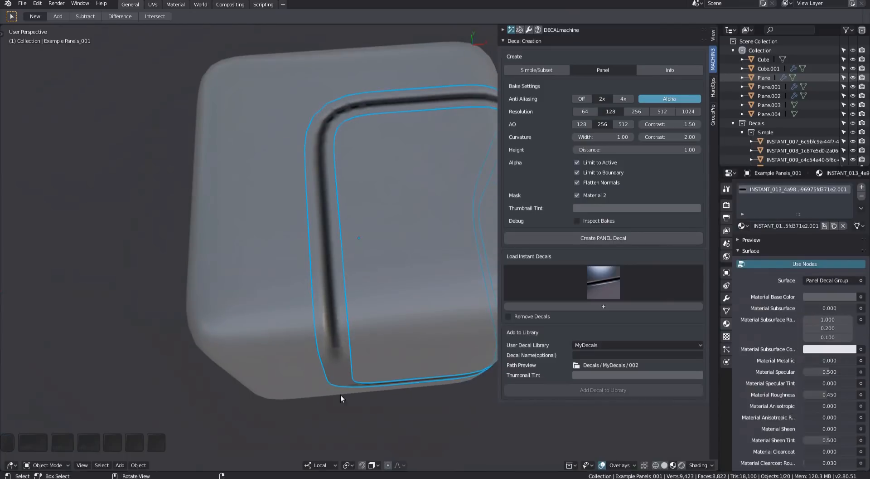
# Step: Return to solid shading and select the V-groove mesh in the row of source meshes
pyautogui.moveTo(409, 368); pyautogui.dragTo(465, 339, button='middle')
pyautogui.moveTo(484, 253); pyautogui.dragTo(360, 290, button='middle')
pyautogui.click(360, 289)
pyautogui.hotkey('alt', 'a')
pyautogui.click(225, 303)
pyautogui.moveTo(225, 302); pyautogui.dragTo(267, 337, button='middle')
pyautogui.click(267, 336)
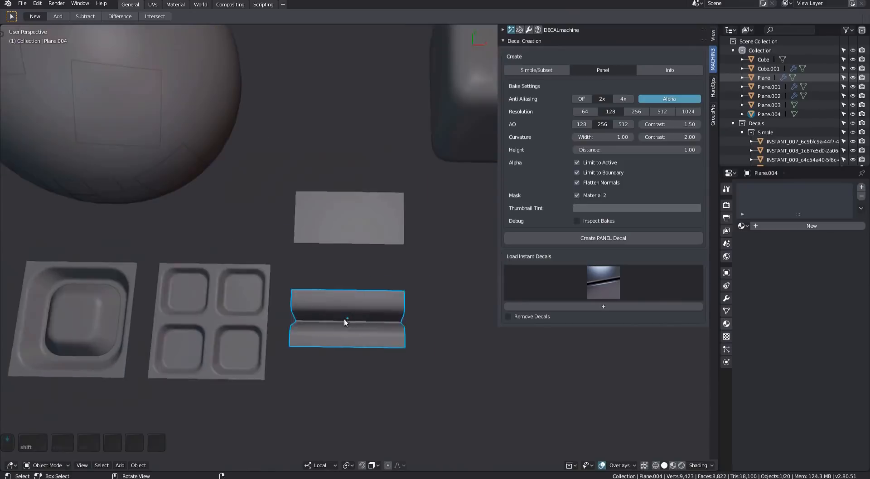
# Step: Snap the 3D cursor to the middle of the V-groove mesh
pyautogui.keyDown('shift'); pyautogui.click(335, 317); pyautogui.keyUp('shift')
pyautogui.scroll(2, 325, 311)
pyautogui.moveTo(325, 314); pyautogui.dragTo(349, 316, button='middle')
pyautogui.hotkey('shift', 'a')
pyautogui.press('Escape')
pyautogui.click(345, 309)
pyautogui.hotkey('shift', 's')
pyautogui.press('Escape')
# Step: Add a cube at the 3D cursor and scale it down to fit over the groove
pyautogui.hotkey('alt', 'a')
pyautogui.hotkey('shift', 'a')
pyautogui.moveTo(356, 303)
pyautogui.click(396, 310)
pyautogui.press('Tab')
pyautogui.press('s')
pyautogui.click(362, 322)
# Step: Scale the new cube into a narrow bar spanning the groove
pyautogui.scroll(4, 360, 323)
pyautogui.moveTo(359, 322); pyautogui.dragTo(348, 314, button='middle')
pyautogui.keyDown('shift'); pyautogui.moveTo(348, 313); pyautogui.dragTo(315, 272, button='middle'); pyautogui.keyUp('shift')
pyautogui.press('s')
pyautogui.click(376, 312)
pyautogui.moveTo(376, 313); pyautogui.dragTo(366, 298, button='middle')
# Step: Sharpen the bar with Hard Ops and set the width of its bevel
pyautogui.press('Tab')
pyautogui.press('q')
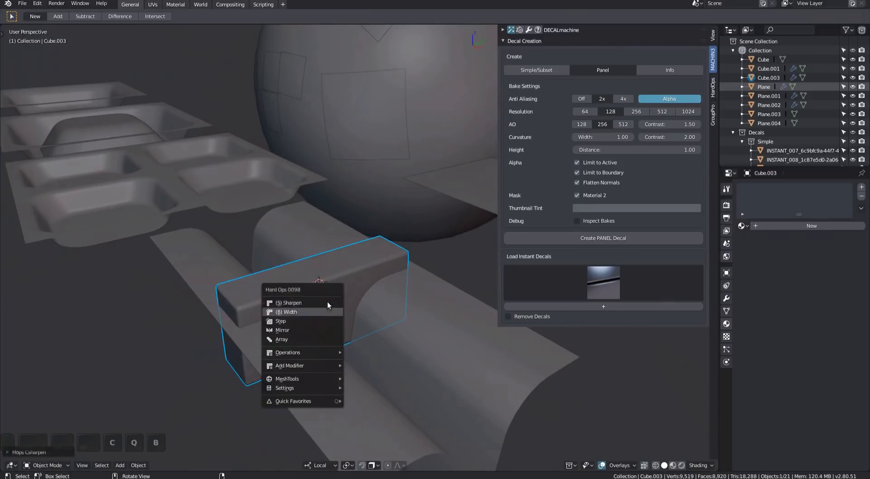
pyautogui.press('b')
pyautogui.click(292, 313)
pyautogui.moveTo(292, 312); pyautogui.dragTo(315, 266, button='middle')
# Step: Add a loop cut around the middle of the bar and bevel it to split it apart
pyautogui.press('Tab')
pyautogui.press('a')
pyautogui.press('a')
pyautogui.press('Tab')
pyautogui.press('Tab')
pyautogui.hotkey('ctrl', 'r')
pyautogui.click(359, 320)
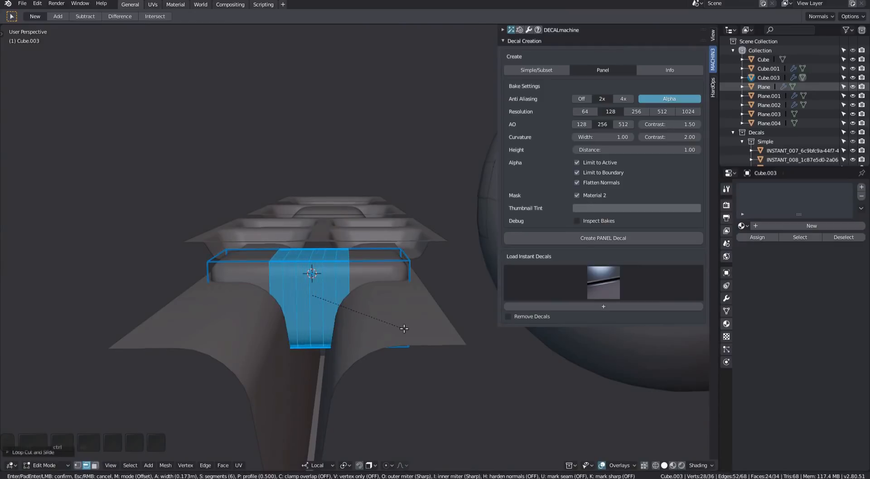
pyautogui.hotkey('ctrl', 'b')
pyautogui.click(358, 299)
# Step: Select the two end faces of the bar and scale them narrower to taper its ends
pyautogui.moveTo(358, 299); pyautogui.dragTo(212, 332, button='middle')
pyautogui.press('3')
pyautogui.click(307, 264)
pyautogui.keyDown('shift'); pyautogui.click(213, 332); pyautogui.keyUp('shift')
pyautogui.click(350, 301)
pyautogui.press('a')
pyautogui.moveTo(290, 290); pyautogui.dragTo(252, 274, button='middle')
# Step: Refine the tapered bar's bevel with Hard Ops in Object Mode
pyautogui.press('Tab')
pyautogui.press('q')
pyautogui.click(332, 328)
pyautogui.press('a')
pyautogui.click(305, 266)
pyautogui.press('Tab')
# Step: Select the cross edge loops of the bar and bevel them to soften the taper
pyautogui.keyDown('alt'); pyautogui.click(252, 273); pyautogui.keyUp('alt')
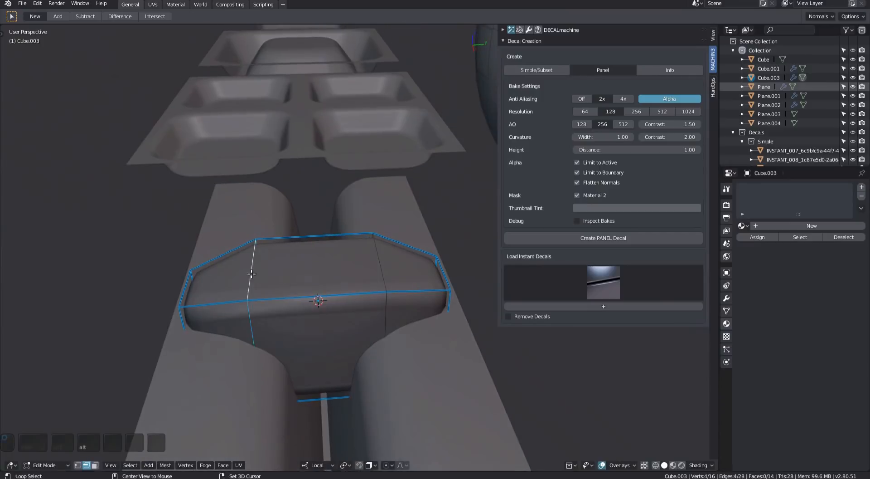
pyautogui.moveTo(332, 246); pyautogui.dragTo(346, 300, button='middle')
pyautogui.hotkey('ctrl', 'b')
pyautogui.click(341, 300)
pyautogui.scroll(2, 345, 300)
# Step: Adjust the limit method and width of the bar's Bevel modifier
pyautogui.press('Tab')
pyautogui.press('Tab')
pyautogui.scroll(-1, 320, 261)
pyautogui.keyDown('shift'); pyautogui.moveTo(321, 262); pyautogui.dragTo(277, 267, button='middle'); pyautogui.keyUp('shift')
pyautogui.click(727, 298)
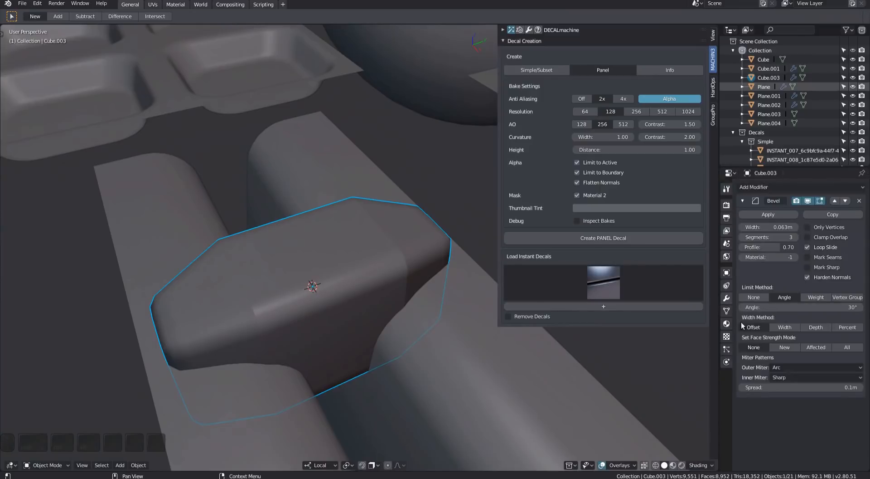
pyautogui.click(803, 298)
pyautogui.moveTo(408, 317); pyautogui.dragTo(330, 315, button='middle')
pyautogui.press('q')
pyautogui.click(392, 333)
# Step: Create a panel decal from the bar and the V-groove mesh, and move it beside the first panel decal
pyautogui.scroll(-5, 401, 335)
pyautogui.click(367, 308)
pyautogui.keyDown('shift'); pyautogui.click(355, 370); pyautogui.keyUp('shift')
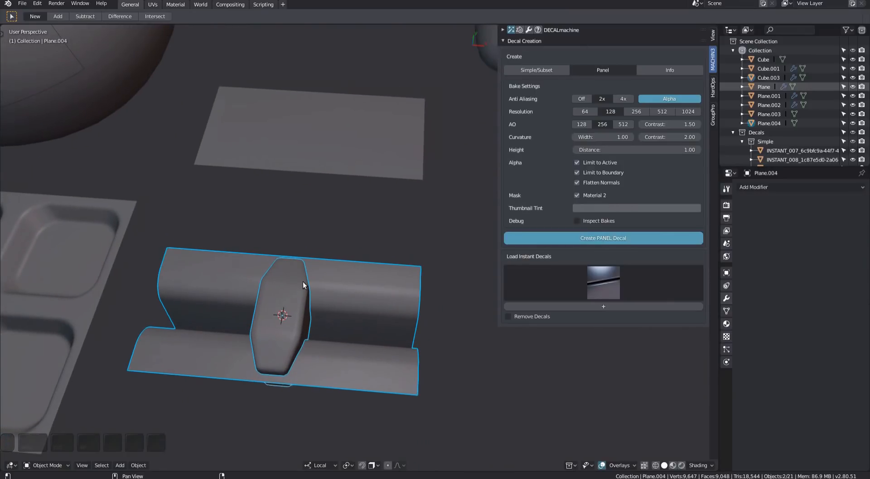
pyautogui.press('pageup')
pyautogui.moveTo(377, 284)
pyautogui.mouseDown(button='middle')
pyautogui.moveTo(384, 279)
pyautogui.moveTo(338, 304)
pyautogui.mouseUp(button='middle')
pyautogui.scroll(-2, 335, 305)
pyautogui.press('pagedown')
pyautogui.press('g')
pyautogui.click(442, 181)
# Step: Duplicate the bevelled cube again and place the copy so that it overlaps the original
pyautogui.moveTo(442, 180); pyautogui.dragTo(390, 140, button='middle')
pyautogui.keyDown('shift'); pyautogui.moveTo(389, 141); pyautogui.dragTo(274, 265, button='middle'); pyautogui.keyUp('shift')
pyautogui.scroll(2, 274, 265)
pyautogui.keyDown('shift'); pyautogui.moveTo(274, 265); pyautogui.dragTo(231, 295, button='middle'); pyautogui.keyUp('shift')
pyautogui.scroll(-3, 285, 290)
pyautogui.moveTo(285, 289); pyautogui.dragTo(252, 277, button='middle')
pyautogui.click(251, 275)
pyautogui.hotkey('shift', 'd')
pyautogui.press('s')
pyautogui.press('Escape')
# Step: Slice the cube with its new overlapping copy to create a second panel strip
pyautogui.keyDown('shift'); pyautogui.click(195, 283); pyautogui.keyUp('shift')
pyautogui.press('d')
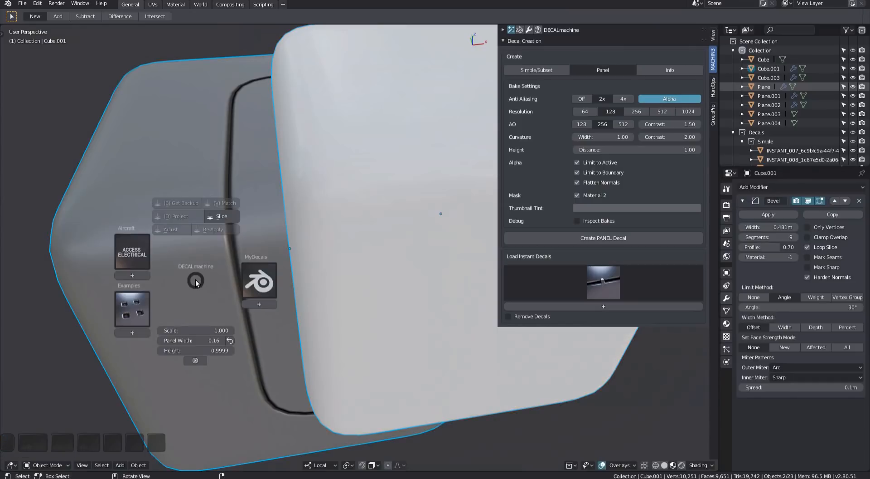
pyautogui.press('s')
# Step: Replace the second panel strip's material with the INSTANT_014 panel decal material
pyautogui.scroll(-2, 322, 260)
pyautogui.moveTo(321, 260); pyautogui.dragTo(773, 255, button='middle')
pyautogui.click(727, 323)
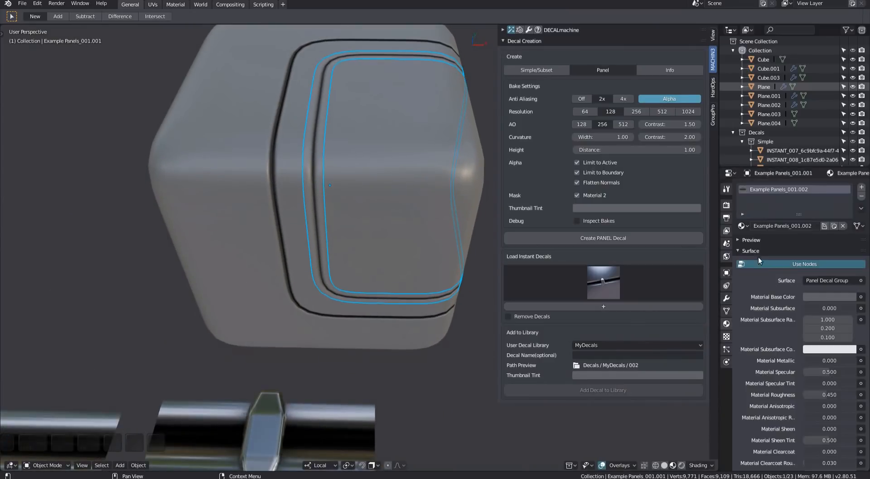
pyautogui.click(746, 225)
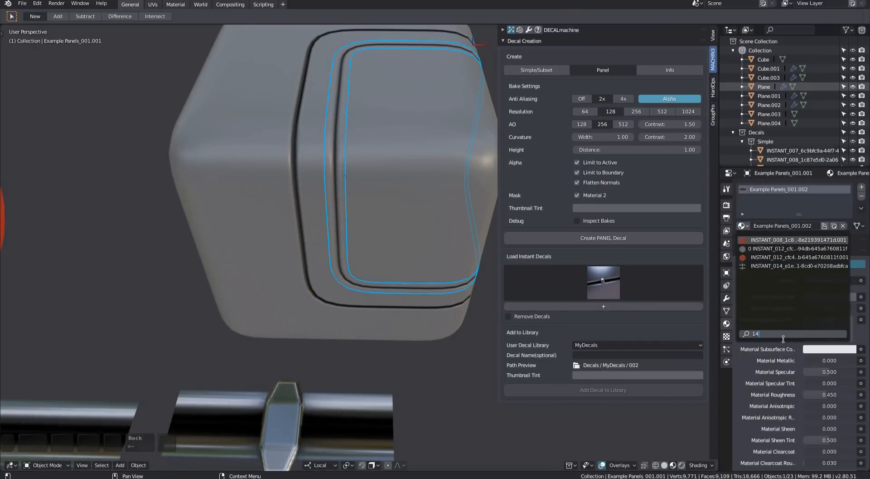
pyautogui.click(787, 267)
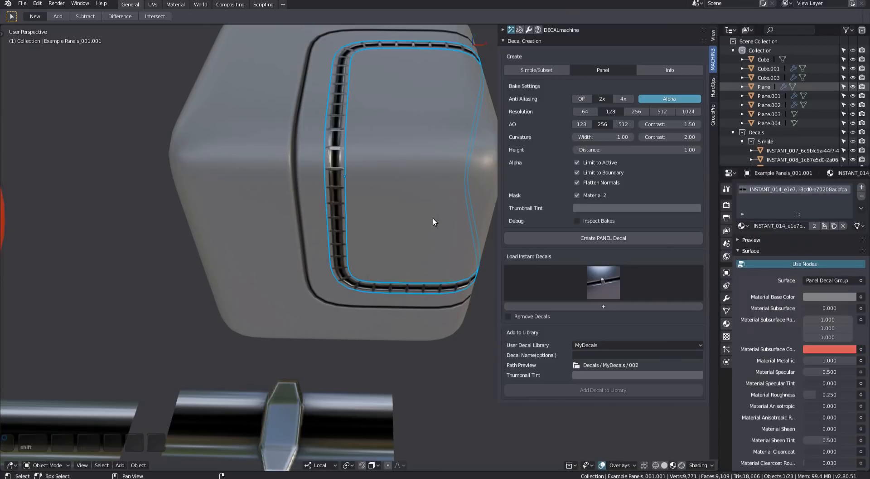
# Step: Match the second strip's material to the cube and stretch its panel UVs to space out the bars
pyautogui.scroll(10, 342, 226)
pyautogui.scroll(-5, 346, 314)
pyautogui.hotkey('alt', 'a')
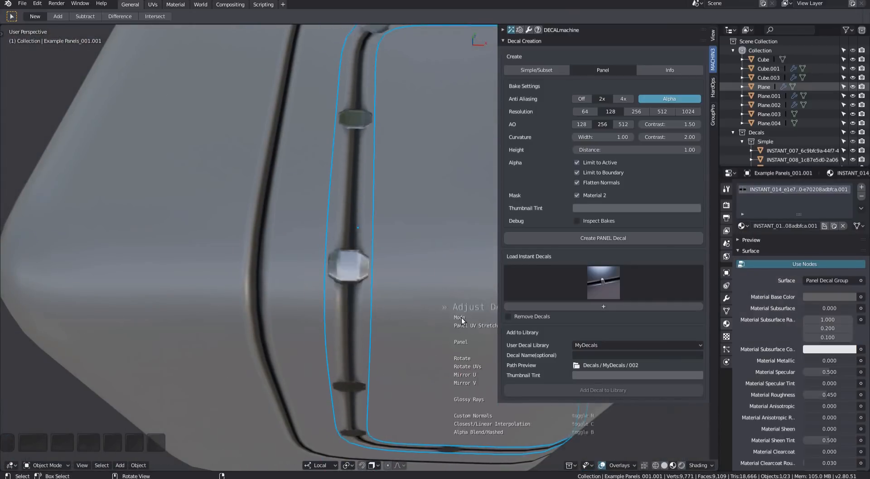
pyautogui.hotkey('alt', 'a')
# Step: Duplicate the V-groove mesh together with its bar and move the copy along the X axis
pyautogui.scroll(-5, 269, 272)
pyautogui.moveTo(310, 246); pyautogui.dragTo(356, 294, button='middle')
pyautogui.scroll(-5, 300, 260)
pyautogui.scroll(-4, 314, 247)
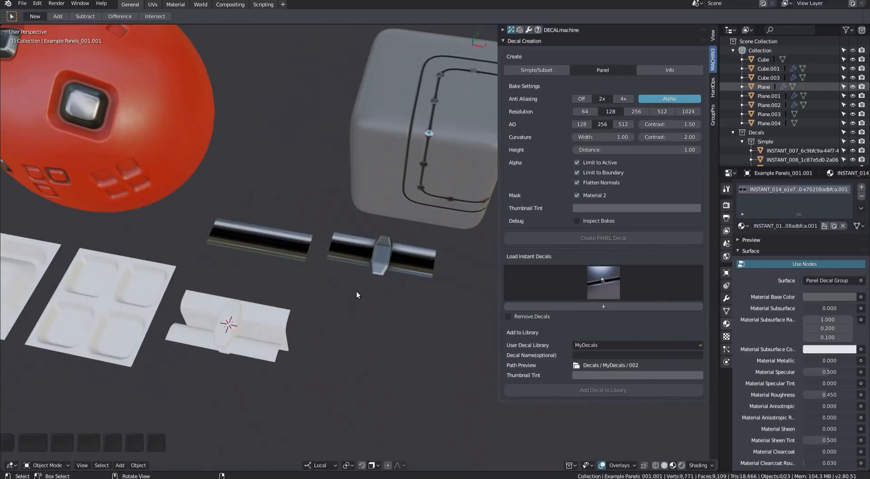
pyautogui.click(267, 319)
pyautogui.moveTo(286, 320); pyautogui.dragTo(263, 322, button='middle')
pyautogui.keyDown('shift'); pyautogui.click(263, 322); pyautogui.keyUp('shift')
pyautogui.moveTo(263, 322); pyautogui.dragTo(295, 354)
pyautogui.hotkey('shift', 'd')
pyautogui.press('x')
pyautogui.click(467, 371)
# Step: Widen the copied mesh's groove by scaling its walls and floor face along local Y
pyautogui.moveTo(466, 371)
pyautogui.keyDown('shift'); pyautogui.mouseDown(button='middle')
pyautogui.moveTo(358, 349)
pyautogui.moveTo(347, 278)
pyautogui.moveTo(337, 341)
pyautogui.mouseUp(button='middle'); pyautogui.keyUp('shift')
pyautogui.press('z')
pyautogui.scroll(4, 358, 347)
pyautogui.press('Tab')
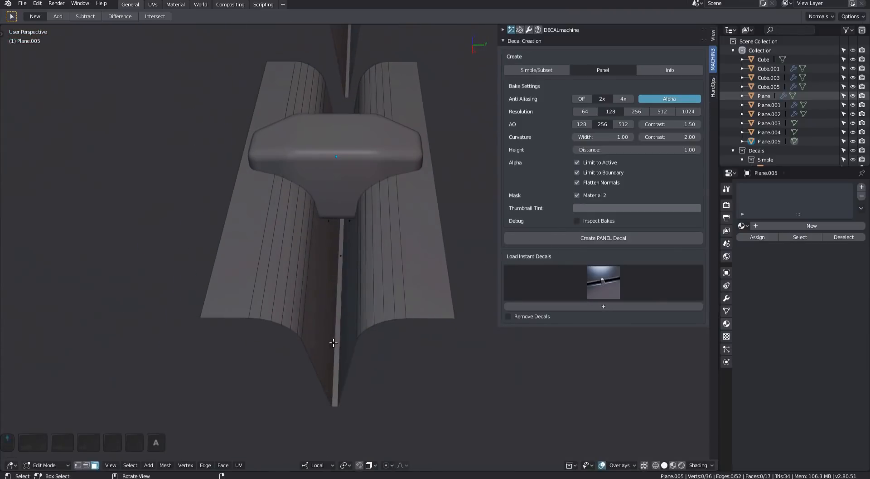
pyautogui.press('ctrl+KP_Add')
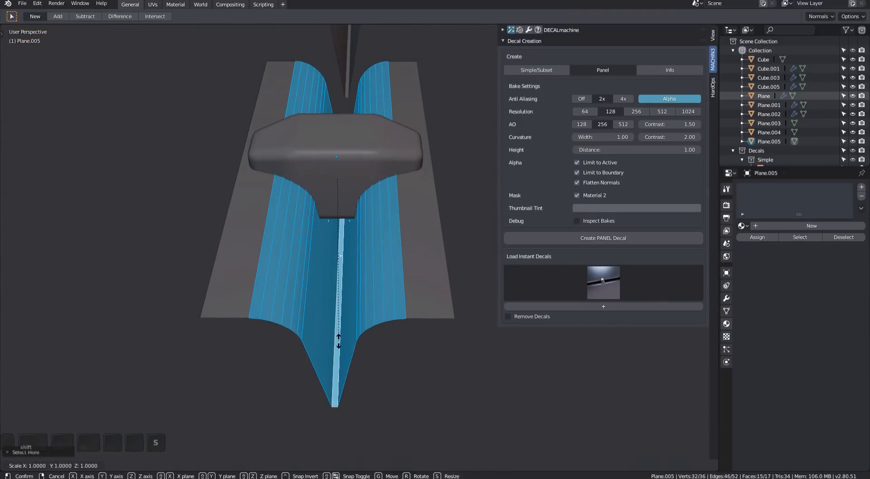
pyautogui.click(338, 363)
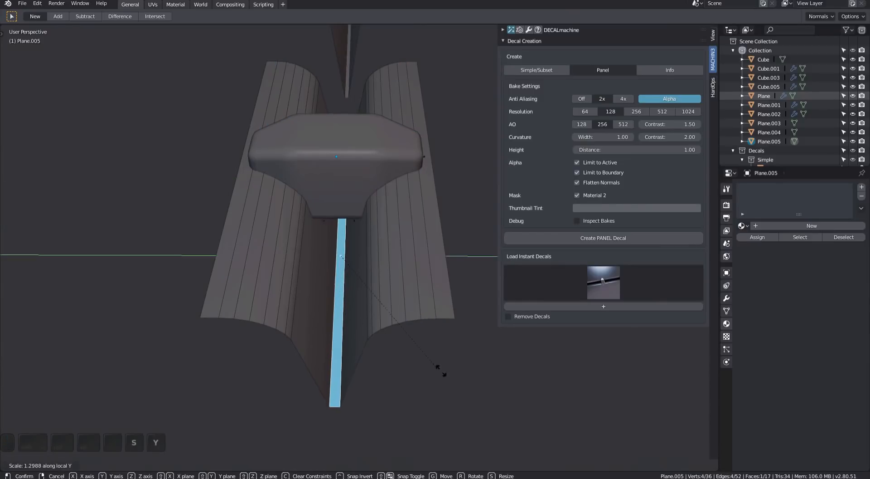
pyautogui.moveTo(246, 359); pyautogui.dragTo(353, 321, button='middle')
pyautogui.hotkey('alt', 'a')
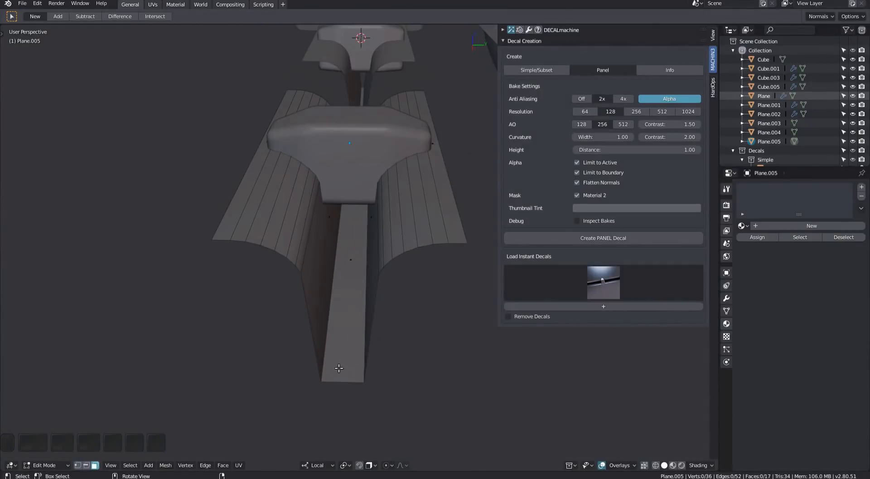
pyautogui.moveTo(348, 363); pyautogui.dragTo(402, 301, button='middle')
pyautogui.scroll(-4, 347, 393)
pyautogui.press('Tab')
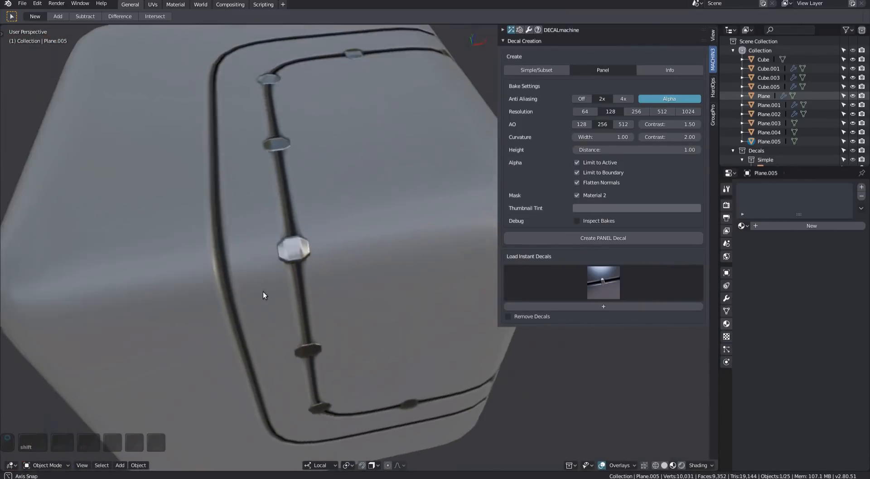
# Step: Match the outer panel strip's groove material to the red material instead of the cube's plastic
pyautogui.click(278, 277)
pyautogui.scroll(2, 281, 274)
pyautogui.moveTo(263, 291); pyautogui.dragTo(340, 294, button='middle')
pyautogui.press('d')
pyautogui.press('m')
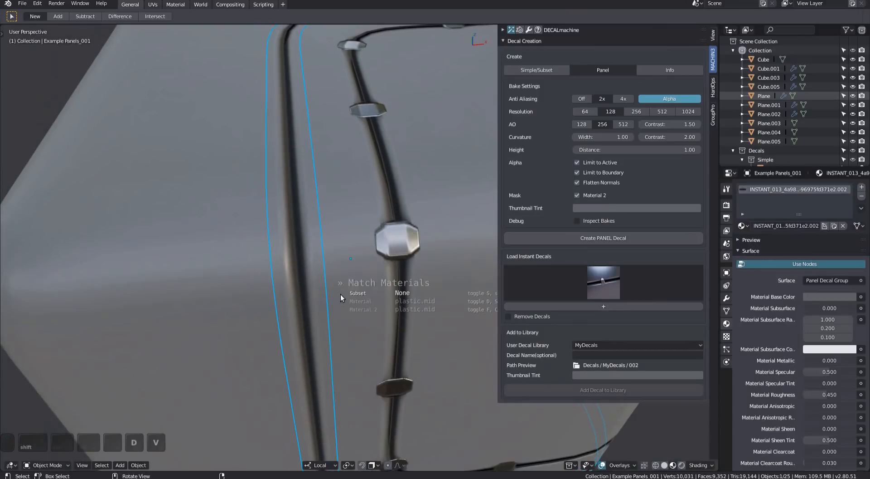
pyautogui.press('s')
pyautogui.press('d')
pyautogui.keyDown('shift'); pyautogui.scroll(2, 341, 294); pyautogui.keyUp('shift')
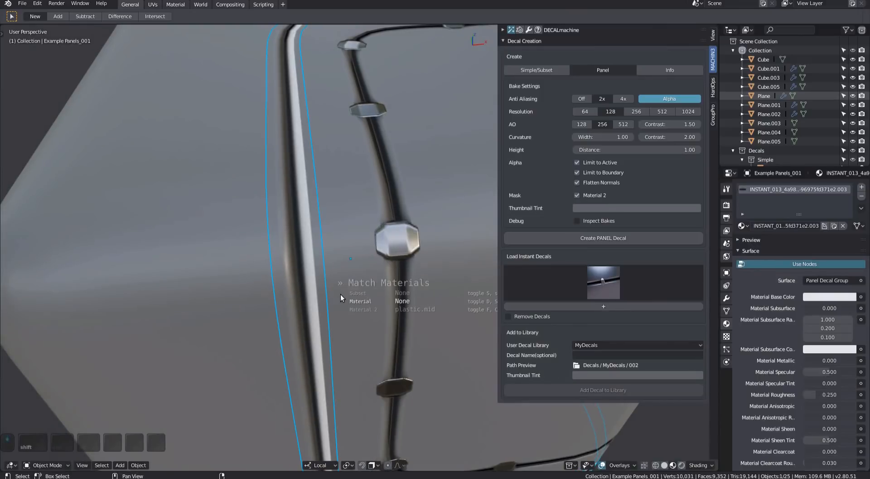
pyautogui.click(341, 293)
pyautogui.moveTo(341, 294)
pyautogui.mouseDown(button='middle')
pyautogui.moveTo(265, 301)
pyautogui.moveTo(361, 295)
pyautogui.moveTo(218, 306)
pyautogui.moveTo(285, 310)
pyautogui.moveTo(321, 281)
pyautogui.mouseUp(button='middle')
pyautogui.scroll(-5, 286, 310)
# Step: Adjust the outer panel strip's ambient occlusion strength
pyautogui.press('d')
pyautogui.press('a')
pyautogui.click(292, 222)
pyautogui.moveTo(292, 222); pyautogui.dragTo(379, 264, button='middle')
pyautogui.scroll(2, 379, 263)
pyautogui.press('d')
pyautogui.press('a')
pyautogui.click(34, 247)
pyautogui.moveTo(34, 247); pyautogui.dragTo(109, 247, button='middle')
pyautogui.press('d')
pyautogui.press('a')
pyautogui.press('a')
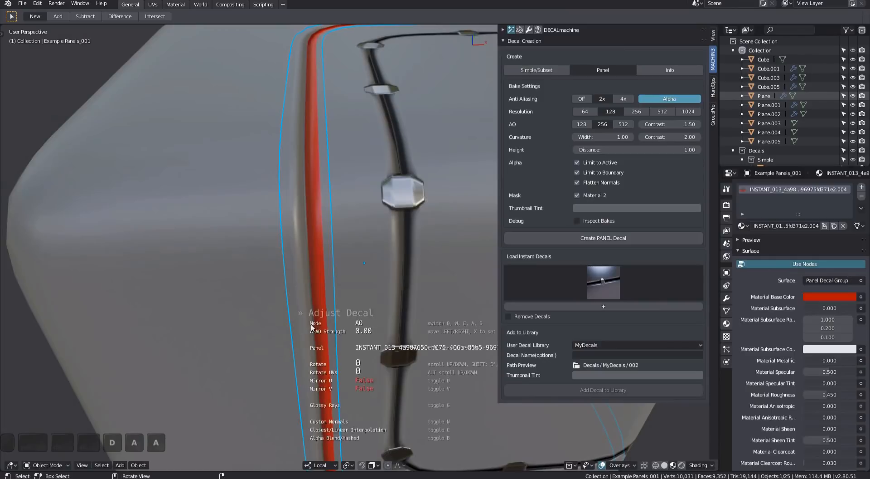
pyautogui.click(442, 333)
# Step: Match the second panel strip's groove material to the red material and reduce its ambient occlusion strength
pyautogui.click(426, 290)
pyautogui.moveTo(430, 283); pyautogui.dragTo(385, 286, button='middle')
pyautogui.press('d')
pyautogui.press('s')
pyautogui.scroll(2, 384, 286)
pyautogui.scroll(2, 384, 285)
pyautogui.click(379, 285)
pyautogui.press('d')
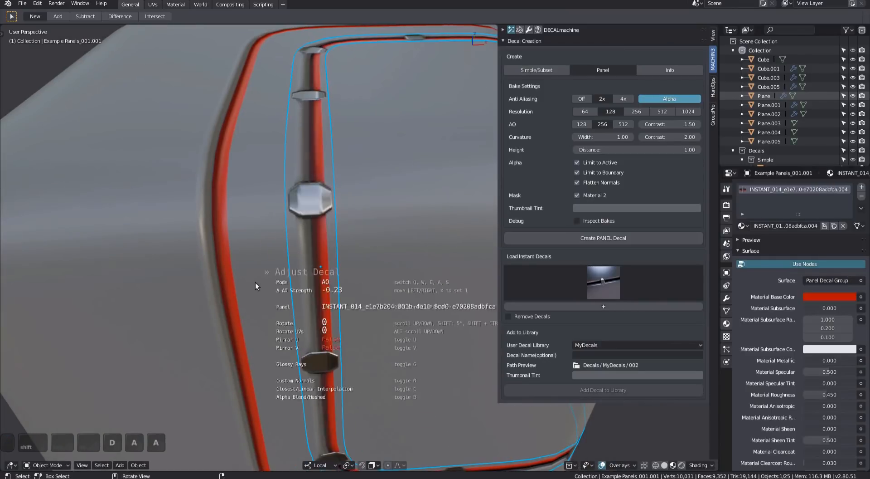
pyautogui.keyDown('shift'); pyautogui.moveTo(270, 279); pyautogui.dragTo(330, 299, button='middle'); pyautogui.keyUp('shift')
pyautogui.scroll(-2, 330, 298)
pyautogui.scroll(4, 350, 268)
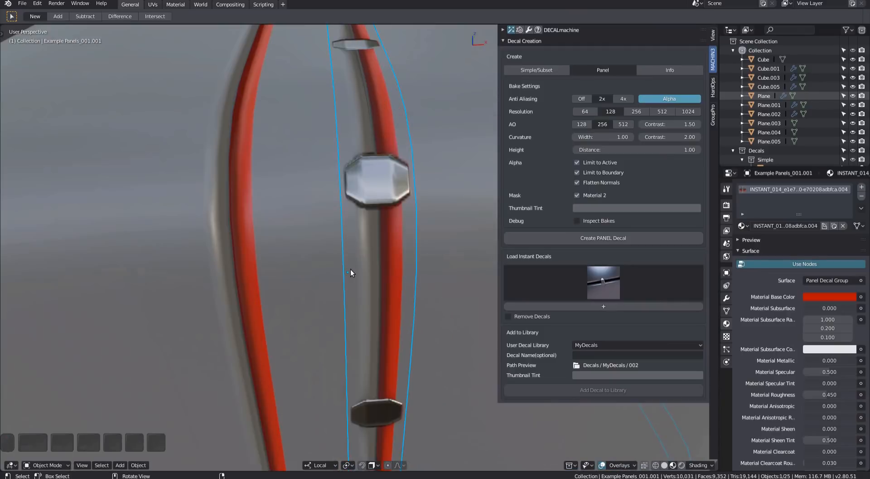
# Step: Add two loop cuts across the widened groove mesh
pyautogui.scroll(-7, 349, 269)
pyautogui.keyDown('shift'); pyautogui.moveTo(355, 415); pyautogui.dragTo(318, 272, button='middle'); pyautogui.keyUp('shift')
pyautogui.click(318, 272)
pyautogui.press('Tab')
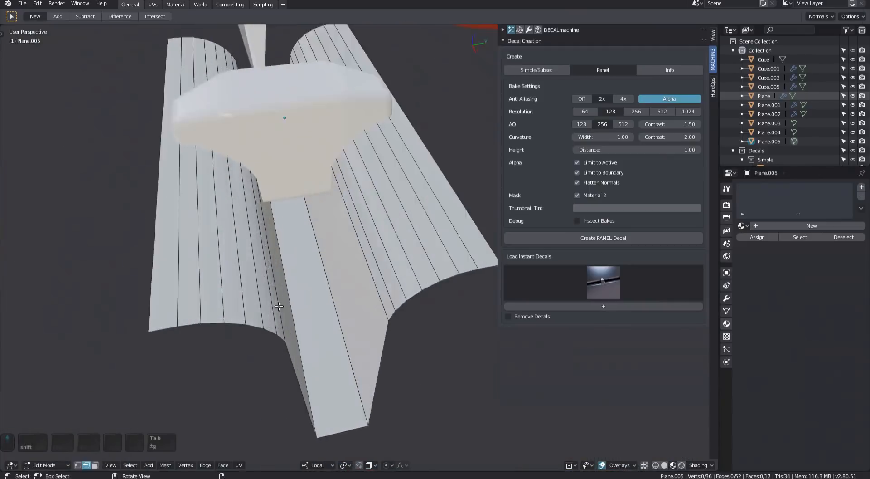
pyautogui.scroll(3, 295, 292)
pyautogui.hotkey('ctrl', 'r')
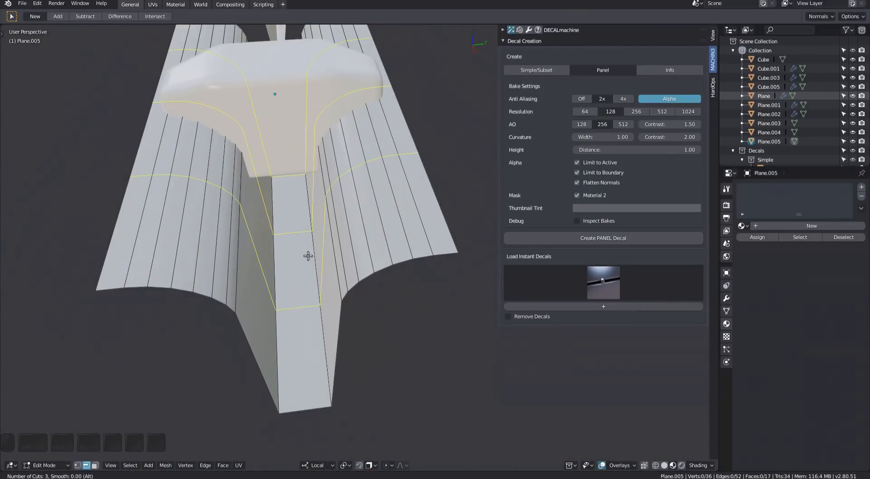
pyautogui.moveTo(307, 255); pyautogui.dragTo(303, 358, button='middle')
pyautogui.press('Tab')
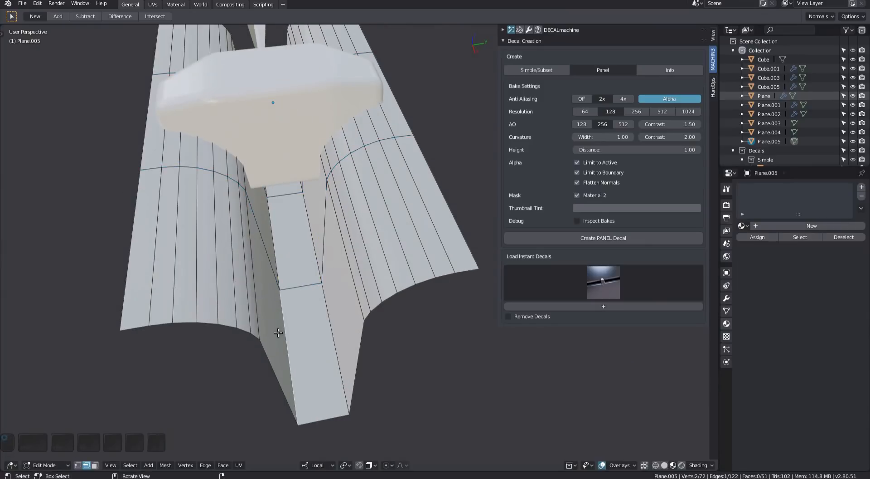
# Step: Mark a five-edge path along the floor of the widened groove as a seam
pyautogui.moveTo(309, 253); pyautogui.dragTo(325, 354, button='middle')
pyautogui.keyDown('shift'); pyautogui.click(310, 265); pyautogui.keyUp('shift')
pyautogui.moveTo(310, 265); pyautogui.dragTo(326, 306, button='middle')
pyautogui.hotkey('ctrl', 'e')
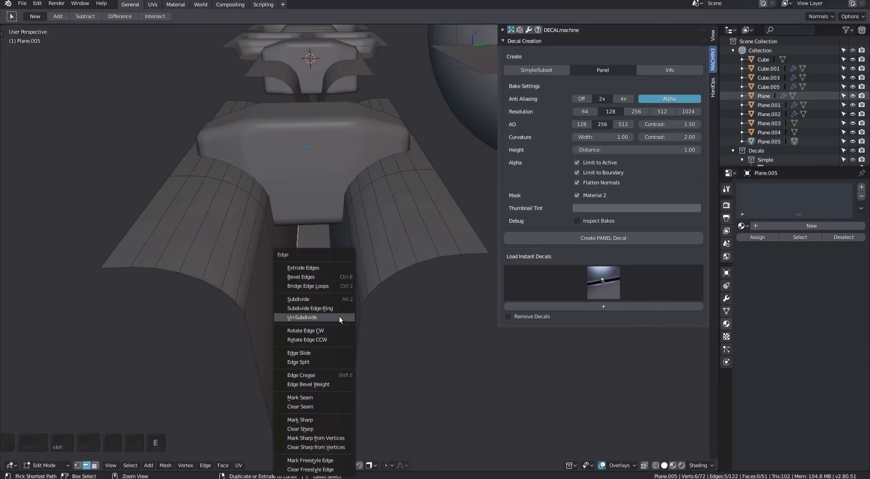
pyautogui.click(334, 396)
pyautogui.moveTo(330, 396); pyautogui.dragTo(374, 306, button='middle')
pyautogui.press('Tab')
pyautogui.press('Tab')
pyautogui.press('pagedown')
pyautogui.press('Tab')
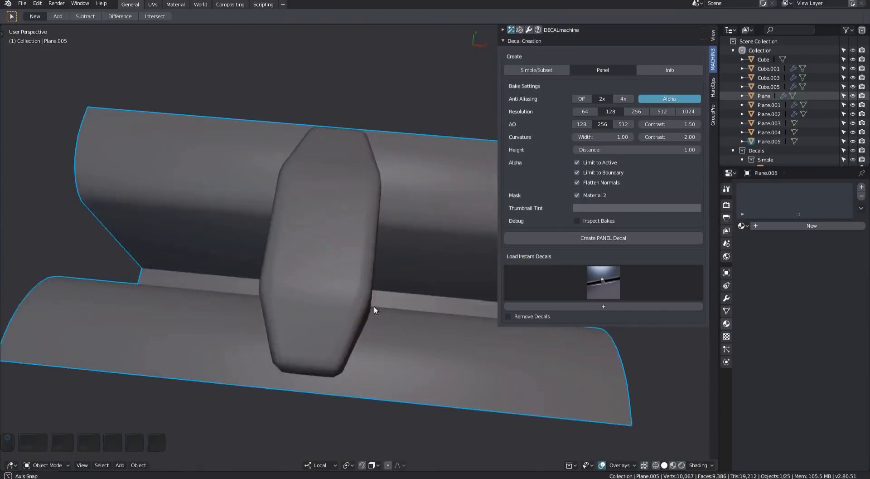
# Step: Bake the bar and the widened groove mesh into a panel decal
pyautogui.scroll(-3, 376, 310)
pyautogui.click(367, 313)
pyautogui.keyDown('shift'); pyautogui.click(434, 336); pyautogui.keyUp('shift')
pyautogui.moveTo(434, 337); pyautogui.dragTo(377, 288, button='middle')
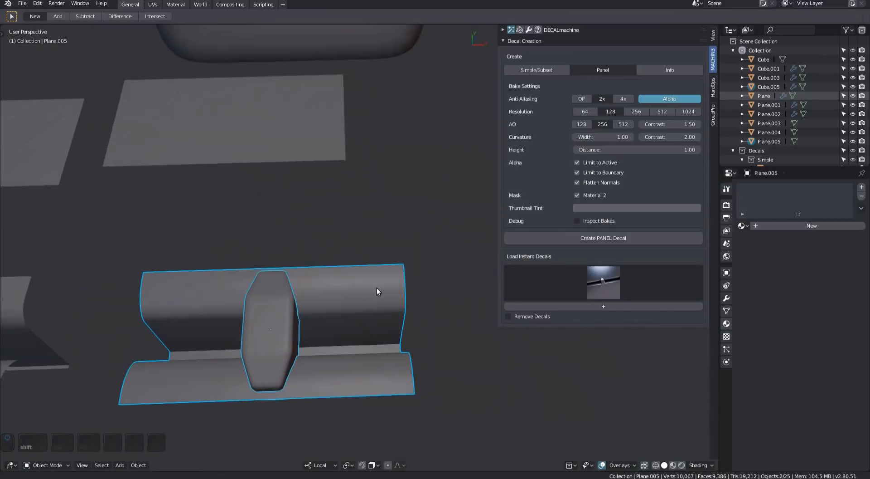
pyautogui.click(588, 240)
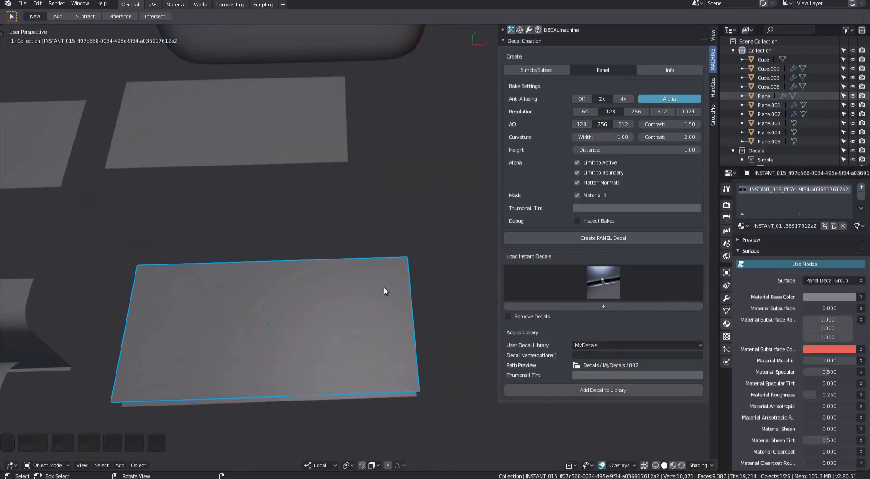
# Step: Move the new panel decal off its source mesh to the row of baked panel decals below the cube
pyautogui.keyDown('shift'); pyautogui.moveTo(346, 250); pyautogui.dragTo(289, 266, button='middle'); pyautogui.keyUp('shift')
pyautogui.scroll(-3, 289, 267)
pyautogui.press('pagedown')
pyautogui.click(295, 336)
pyautogui.press('g')
pyautogui.click(409, 237)
pyautogui.press('pageup')
# Step: Create another rounded cutter cube, scale it down and move it along the Y axis into the gray cube
pyautogui.moveTo(409, 236)
pyautogui.keyDown('shift'); pyautogui.mouseDown(button='middle')
pyautogui.moveTo(349, 293)
pyautogui.moveTo(323, 269)
pyautogui.moveTo(271, 358)
pyautogui.moveTo(319, 230)
pyautogui.moveTo(336, 257)
pyautogui.mouseUp(button='middle'); pyautogui.keyUp('shift')
pyautogui.scroll(3, 318, 230)
pyautogui.click(319, 231)
pyautogui.press('Escape')
pyautogui.press('d')
pyautogui.press('b')
pyautogui.scroll(-3, 336, 253)
pyautogui.press('s')
pyautogui.click(368, 281)
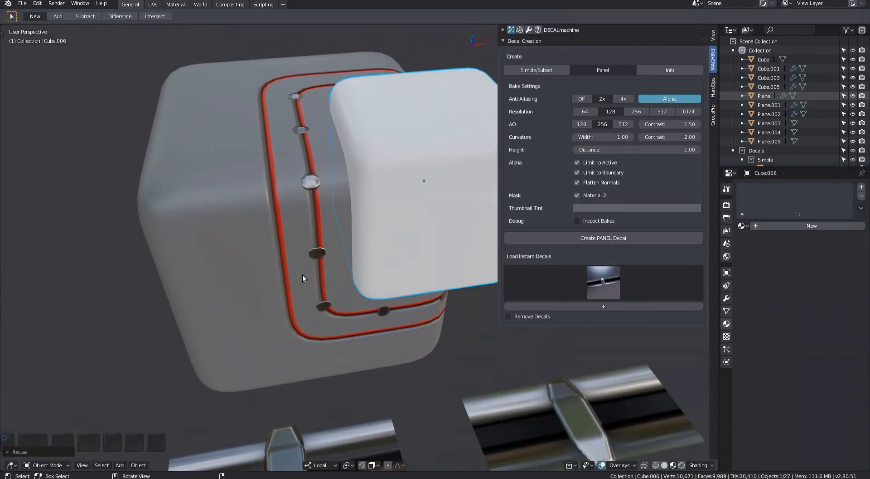
pyautogui.click(388, 249)
pyautogui.moveTo(389, 249); pyautogui.dragTo(345, 217, button='middle')
pyautogui.press('g')
pyautogui.press('y')
pyautogui.click(419, 207)
# Step: Slice the gray cube with the small cutter cube to create a third, innermost panel strip
pyautogui.keyDown('shift'); pyautogui.click(217, 244); pyautogui.keyUp('shift')
pyautogui.press('d')
pyautogui.press('s')
pyautogui.moveTo(216, 243); pyautogui.dragTo(399, 313, button='middle')
pyautogui.click(414, 403)
pyautogui.keyDown('shift'); pyautogui.moveTo(414, 403); pyautogui.dragTo(379, 341, button='middle'); pyautogui.keyUp('shift')
# Step: Replace the innermost panel strip's material with the INSTANT_015 panel decal material
pyautogui.click(246, 168)
pyautogui.click(246, 168)
pyautogui.moveTo(246, 168); pyautogui.dragTo(290, 176, button='middle')
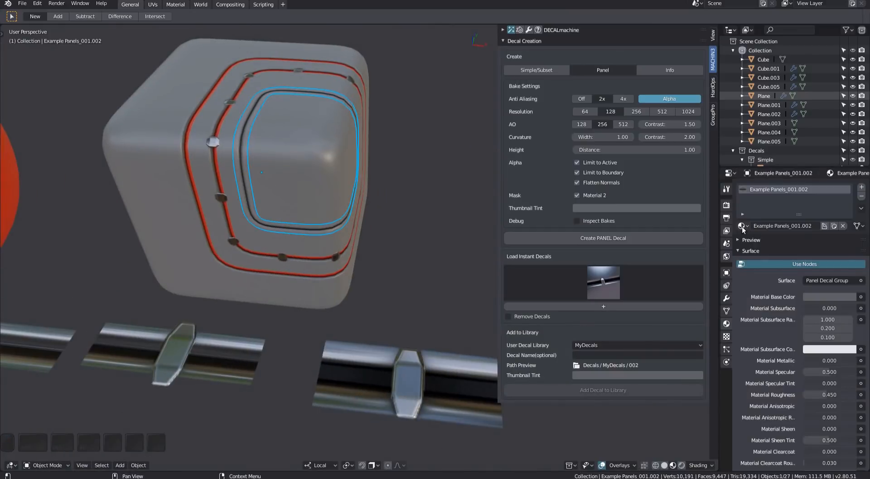
pyautogui.click(742, 225)
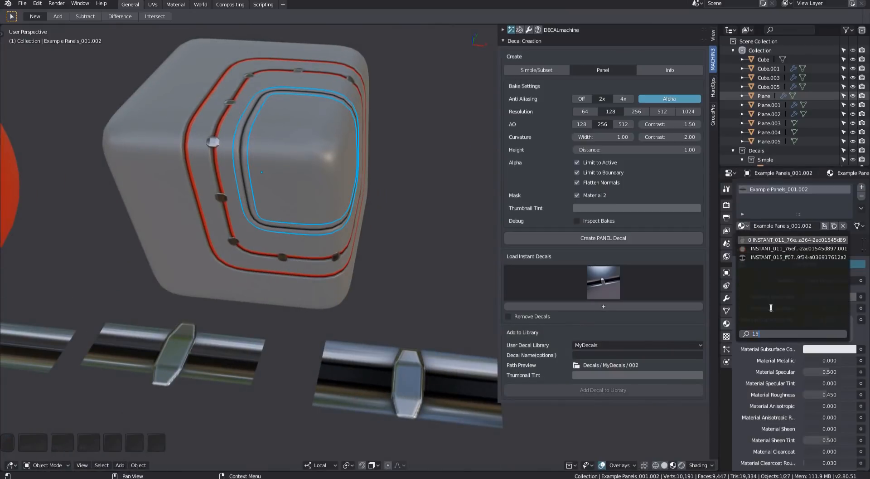
pyautogui.click(794, 257)
# Step: Stretch the innermost strip's panel UVs to space its bars further apart
pyautogui.moveTo(198, 247); pyautogui.dragTo(372, 217, button='middle')
pyautogui.scroll(5, 326, 237)
pyautogui.click(421, 261)
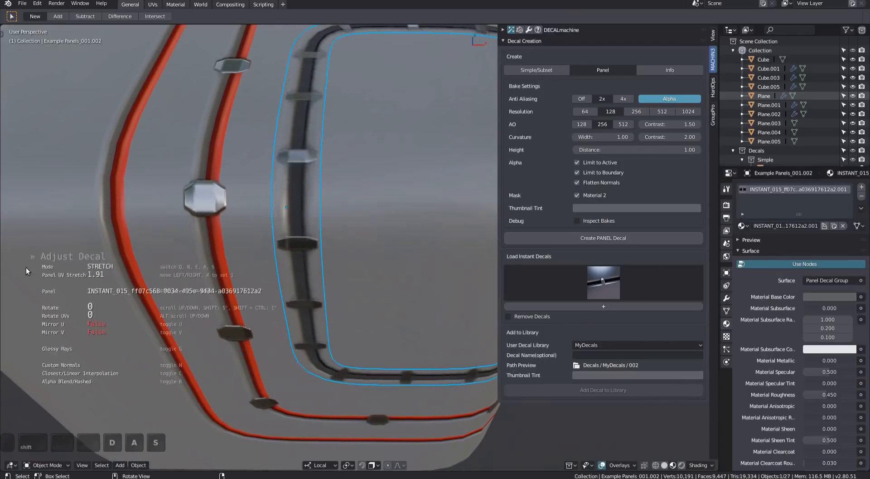
pyautogui.click(226, 265)
# Step: Match the innermost strip's groove material to the red material and adjust its ambient occlusion strength
pyautogui.keyDown('shift'); pyautogui.moveTo(335, 233); pyautogui.dragTo(349, 258, button='middle'); pyautogui.keyUp('shift')
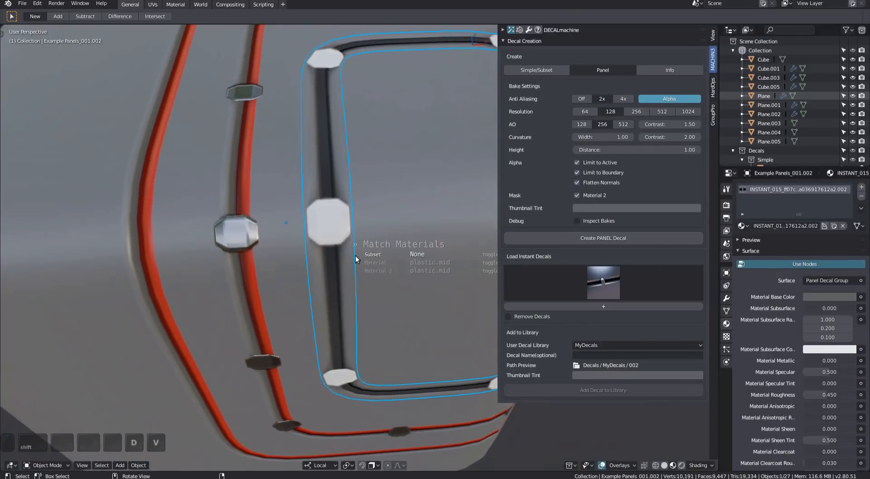
pyautogui.scroll(-1, 355, 254)
pyautogui.scroll(-1, 356, 254)
pyautogui.scroll(-1, 355, 254)
pyautogui.click(356, 255)
pyautogui.moveTo(355, 255); pyautogui.dragTo(322, 267, button='middle')
pyautogui.scroll(2, 322, 267)
pyautogui.press('d')
pyautogui.press('a')
pyautogui.press('a')
pyautogui.click(211, 271)
# Step: Examine the three panel strips on the cube and the source groove meshes they were baked from
pyautogui.scroll(-3, 272, 254)
pyautogui.moveTo(272, 254); pyautogui.dragTo(335, 186, button='middle')
pyautogui.scroll(3, 270, 290)
pyautogui.scroll(-4, 271, 290)
pyautogui.moveTo(352, 255); pyautogui.dragTo(82, 236, button='middle')
pyautogui.keyDown('shift'); pyautogui.moveTo(82, 236); pyautogui.dragTo(140, 265, button='middle'); pyautogui.keyUp('shift')
pyautogui.scroll(-3, 140, 266)
pyautogui.moveTo(121, 339)
pyautogui.keyDown('shift'); pyautogui.mouseDown(button='middle')
pyautogui.moveTo(218, 298)
pyautogui.moveTo(314, 290)
pyautogui.moveTo(346, 272)
pyautogui.moveTo(328, 290)
pyautogui.mouseUp(button='middle'); pyautogui.keyUp('shift')
pyautogui.scroll(2, 217, 298)
pyautogui.press('z')
pyautogui.click(360, 286)
pyautogui.press('Tab')
pyautogui.press('Tab')
pyautogui.keyDown('shift'); pyautogui.moveTo(181, 245); pyautogui.dragTo(318, 267, button='middle'); pyautogui.keyUp('shift')
pyautogui.moveTo(317, 268)
pyautogui.mouseDown(button='middle')
pyautogui.moveTo(294, 249)
pyautogui.moveTo(279, 301)
pyautogui.moveTo(330, 272)
pyautogui.mouseUp(button='middle')
pyautogui.click(290, 252)
pyautogui.scroll(-3, 278, 297)
pyautogui.press('pageup')
pyautogui.moveTo(394, 223); pyautogui.dragTo(369, 227, button='middle')
pyautogui.scroll(5, 382, 189)
pyautogui.moveTo(383, 189)
pyautogui.keyDown('shift'); pyautogui.mouseDown(button='middle')
pyautogui.moveTo(340, 301)
pyautogui.moveTo(338, 183)
pyautogui.mouseUp(button='middle'); pyautogui.keyUp('shift')
pyautogui.scroll(-6, 338, 183)
pyautogui.keyDown('shift'); pyautogui.moveTo(354, 349); pyautogui.dragTo(357, 243, button='middle'); pyautogui.keyUp('shift')
pyautogui.keyDown('shift'); pyautogui.moveTo(408, 317); pyautogui.dragTo(355, 289, button='middle'); pyautogui.keyUp('shift')
pyautogui.scroll(4, 327, 265)
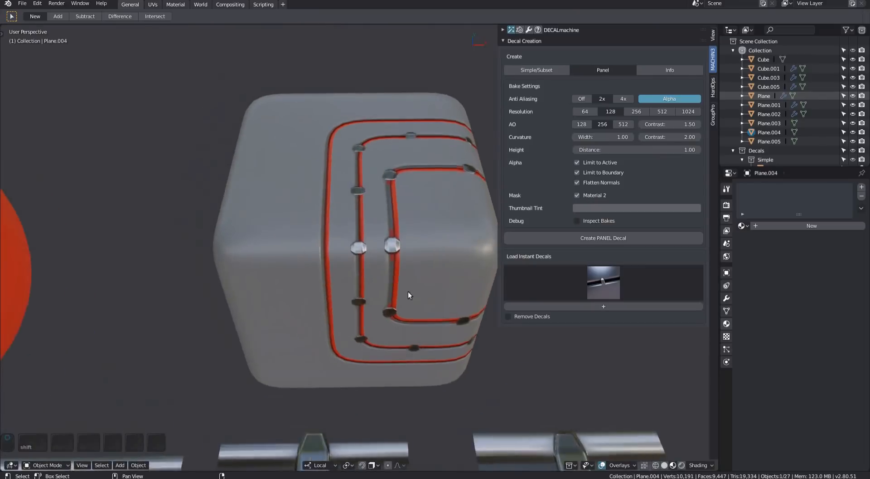
# Step: Cycle the outer strip's panel decal through the library and set it to Example Panels_009
pyautogui.scroll(3, 335, 263)
pyautogui.click(329, 259)
pyautogui.scroll(2, 337, 272)
pyautogui.press('d')
pyautogui.press('v')
pyautogui.press('Escape')
pyautogui.press('d')
pyautogui.press('a')
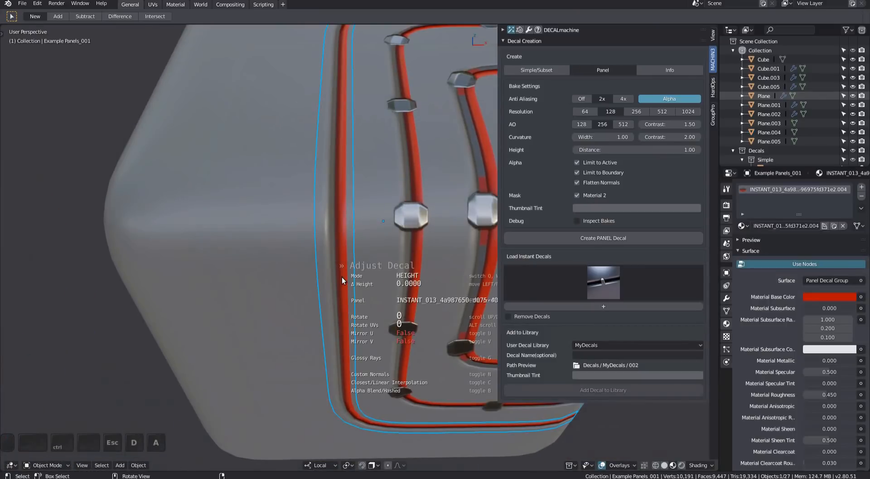
pyautogui.keyDown('ctrl'); pyautogui.scroll(-4, 342, 277); pyautogui.keyUp('ctrl')
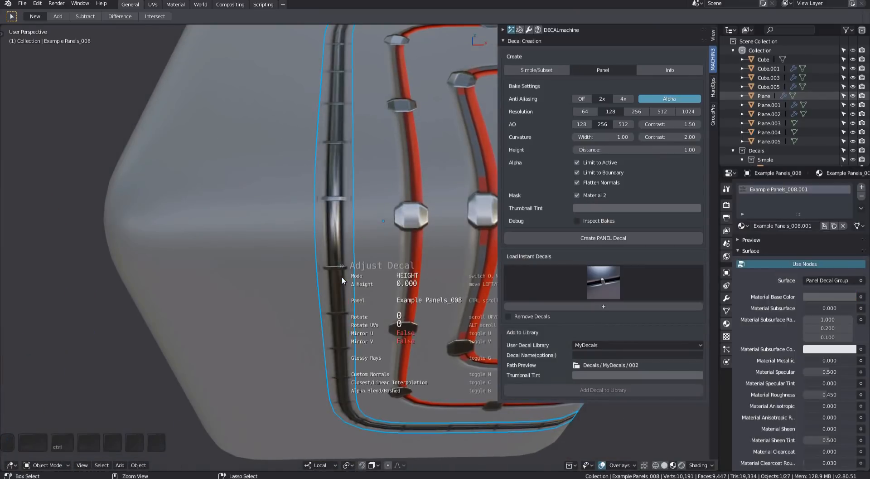
pyautogui.keyDown('ctrl'); pyautogui.scroll(-1, 342, 276); pyautogui.keyUp('ctrl')
pyautogui.click(342, 276)
pyautogui.press('d')
pyautogui.press('Escape')
pyautogui.moveTo(342, 277)
pyautogui.mouseDown(button='middle')
pyautogui.moveTo(474, 291)
pyautogui.moveTo(352, 265)
pyautogui.mouseUp(button='middle')
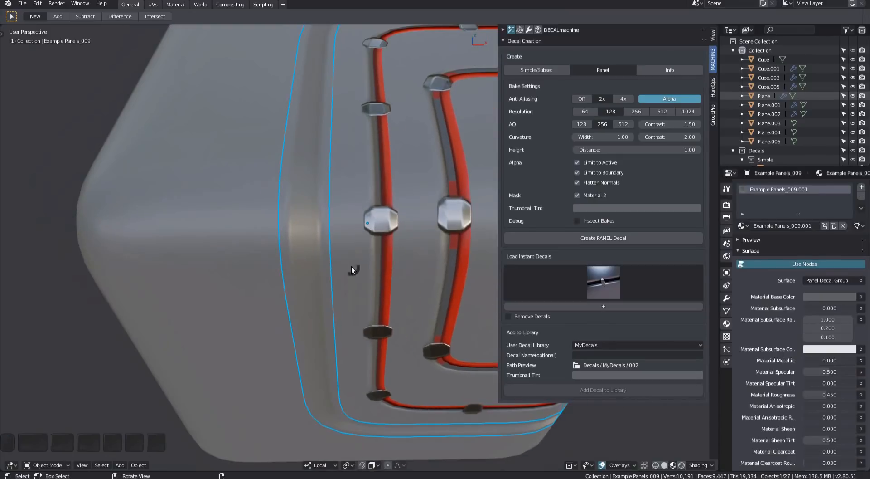
# Step: Deselect everything and switch decal creation to Info, checking the Text and Geometry sources before setting the source to Image
pyautogui.scroll(-5, 362, 281)
pyautogui.moveTo(374, 295); pyautogui.dragTo(306, 256, button='middle')
pyautogui.hotkey('alt', 'a')
pyautogui.moveTo(336, 293); pyautogui.dragTo(295, 278, button='middle')
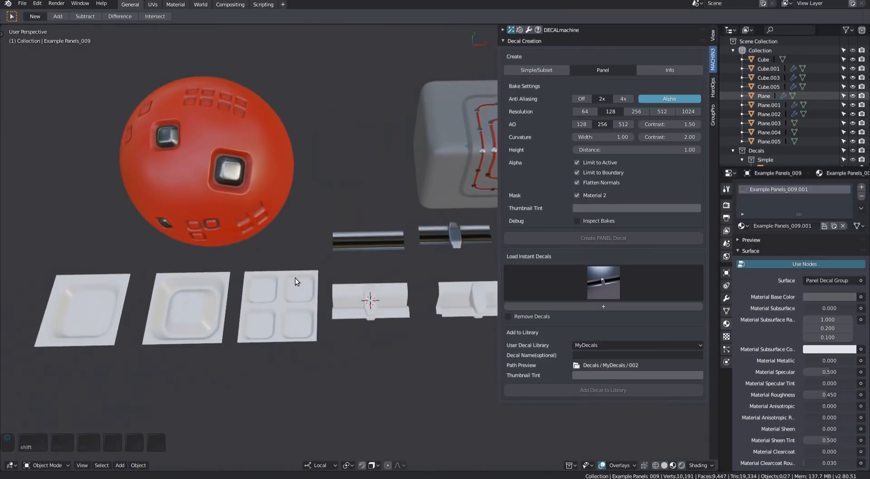
pyautogui.keyDown('shift'); pyautogui.moveTo(360, 365); pyautogui.dragTo(426, 238, button='middle'); pyautogui.keyUp('shift')
pyautogui.click(678, 70)
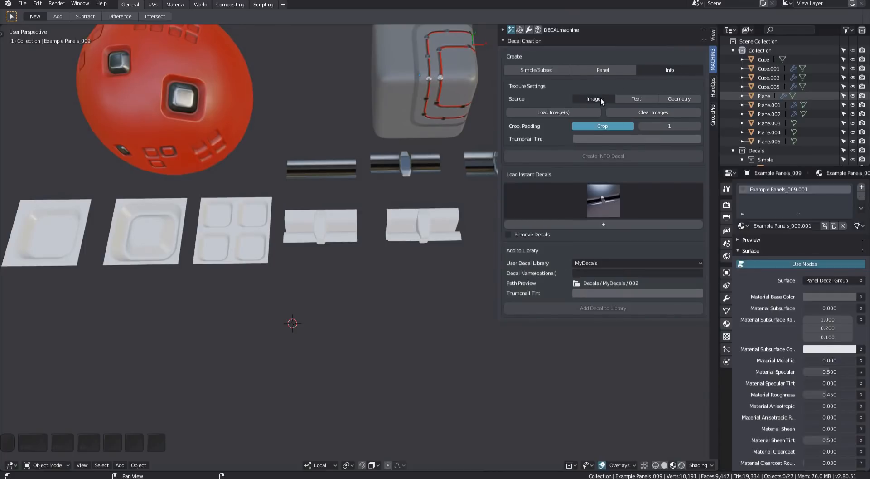
pyautogui.click(642, 99)
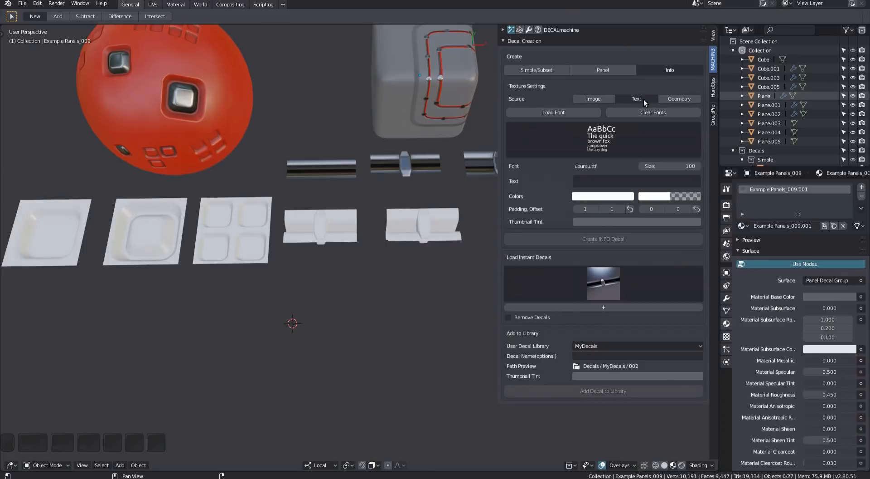
pyautogui.click(675, 99)
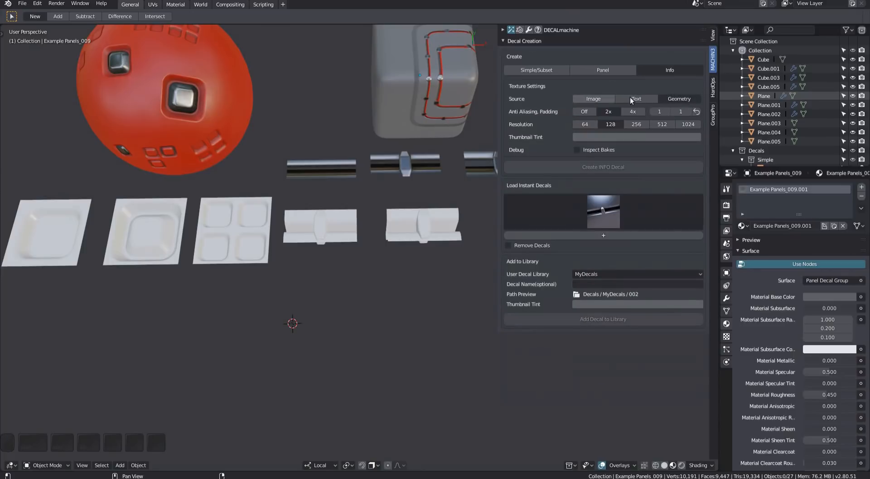
pyautogui.click(594, 99)
# Step: Load the three PNG images from the info_decal_source_images folder as info decal sources
pyautogui.keyDown('shift'); pyautogui.moveTo(319, 216); pyautogui.dragTo(313, 204, button='middle'); pyautogui.keyUp('shift')
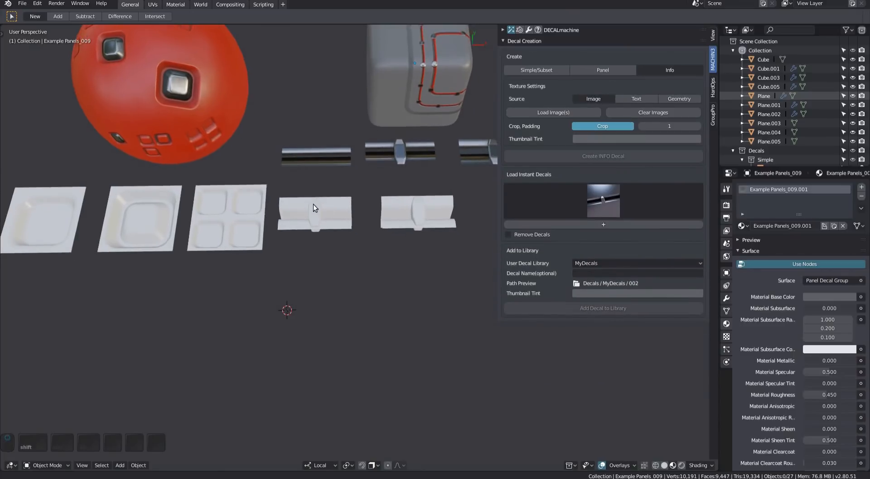
pyautogui.click(552, 109)
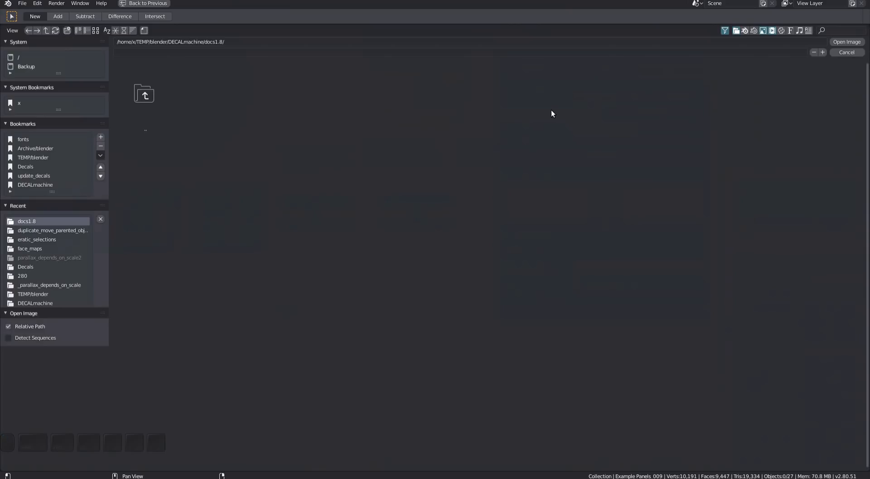
pyautogui.moveTo(178, 61); pyautogui.dragTo(375, 143)
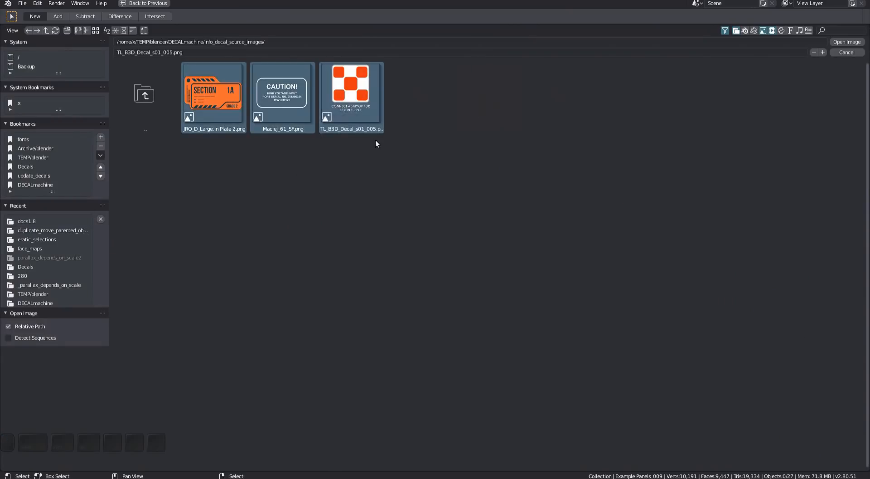
pyautogui.click(851, 44)
# Step: Choose the orange SECTION 1A image and create an info decal from it with Crop disabled
pyautogui.moveTo(396, 208); pyautogui.dragTo(347, 240, button='middle')
pyautogui.moveTo(405, 262); pyautogui.dragTo(363, 252, button='middle')
pyautogui.click(575, 137)
pyautogui.click(528, 203)
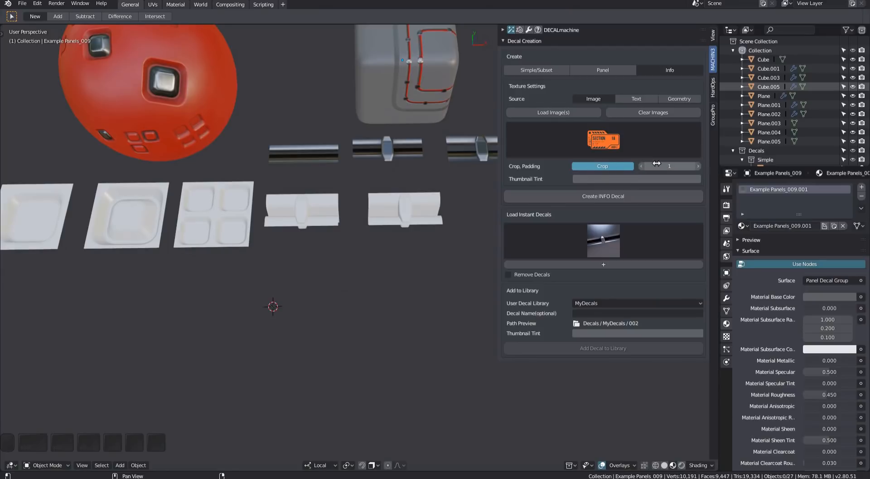
pyautogui.keyDown('shift'); pyautogui.moveTo(272, 301); pyautogui.dragTo(279, 283, button='middle'); pyautogui.keyUp('shift')
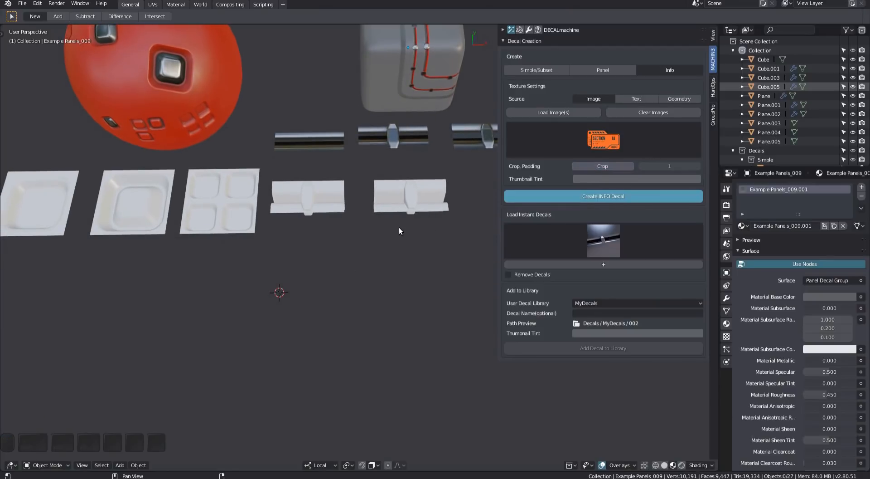
pyautogui.scroll(3, 292, 294)
pyautogui.moveTo(311, 304); pyautogui.dragTo(358, 303, button='middle')
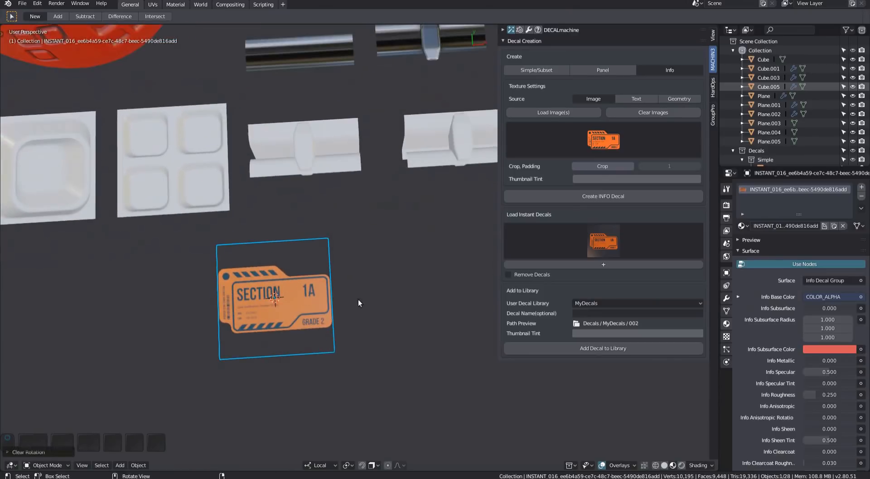
# Step: Enable Crop with a padding of 1 and create a second SECTION 1A info decal beside the first
pyautogui.keyDown('shift'); pyautogui.rightClick(411, 287); pyautogui.keyUp('shift')
pyautogui.keyDown('shift'); pyautogui.moveTo(415, 289); pyautogui.dragTo(373, 283, button='middle'); pyautogui.keyUp('shift')
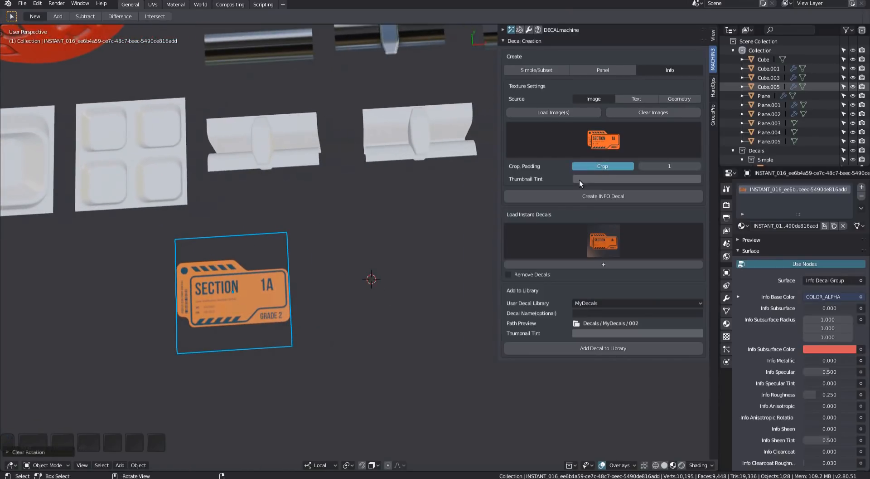
pyautogui.moveTo(221, 308); pyautogui.dragTo(320, 301, button='middle')
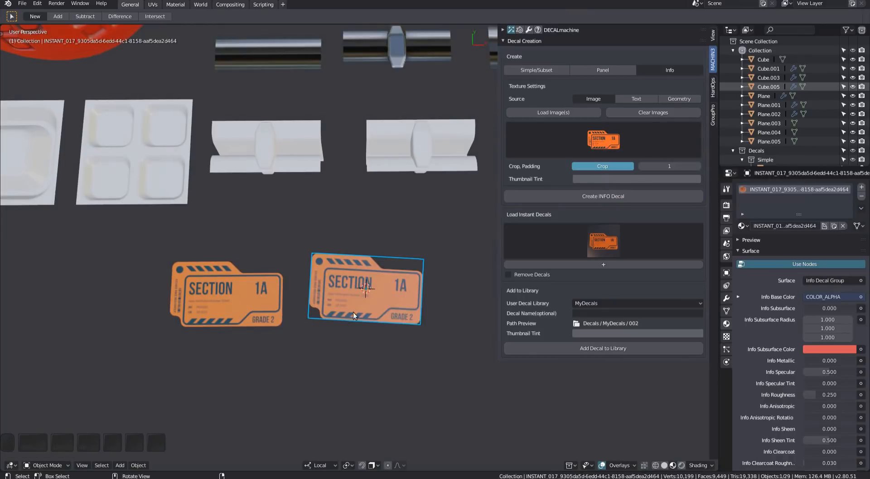
# Step: Select both SECTION 1A decals and compare how closely their outlines fit the image
pyautogui.scroll(3, 349, 310)
pyautogui.keyDown('shift'); pyautogui.click(287, 306); pyautogui.keyUp('shift')
pyautogui.scroll(-1, 287, 307)
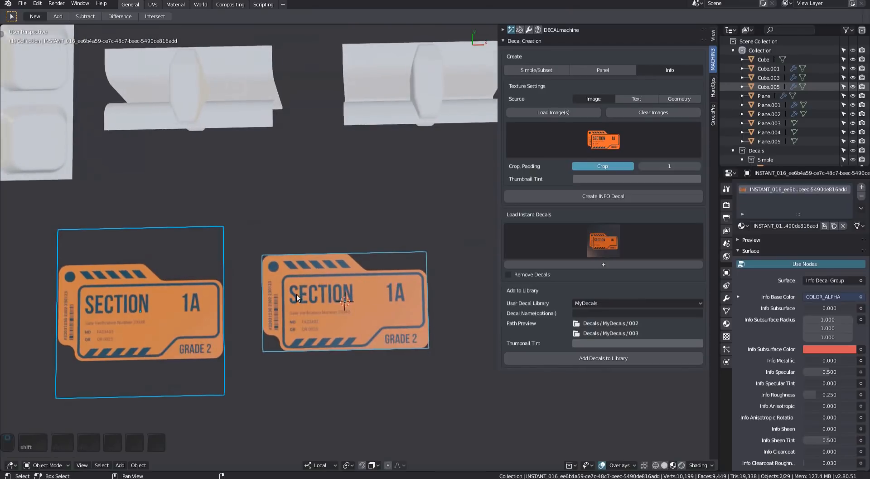
pyautogui.scroll(8, 297, 294)
pyautogui.scroll(-8, 324, 262)
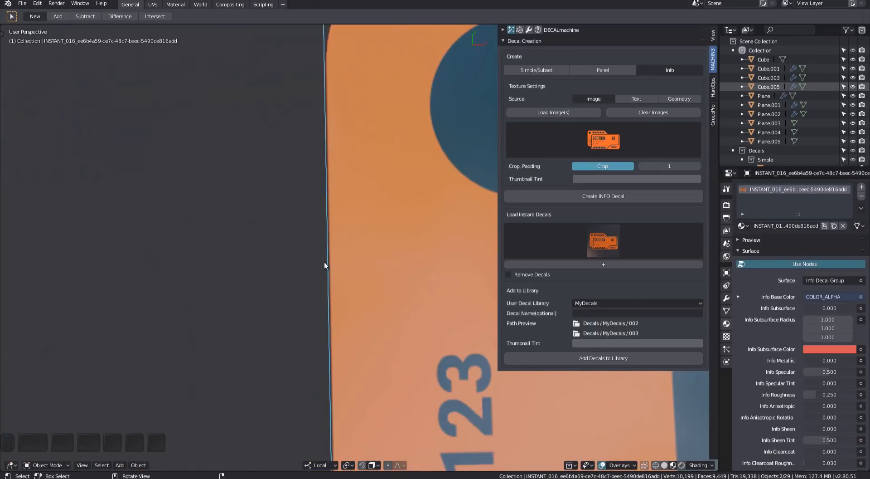
# Step: Create a third SECTION 1A decal with crop padding 13, move it along X beside the others and compare its margin
pyautogui.hotkey('alt', 'a')
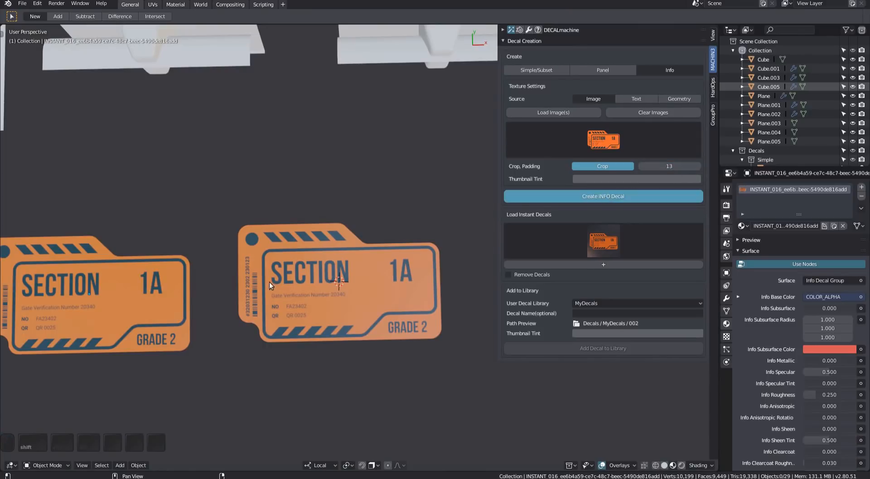
pyautogui.scroll(-3, 272, 283)
pyautogui.keyDown('shift'); pyautogui.moveTo(282, 290); pyautogui.dragTo(294, 293, button='middle'); pyautogui.keyUp('shift')
pyautogui.press('g')
pyautogui.press('x')
pyautogui.click(430, 292)
pyautogui.scroll(6, 351, 274)
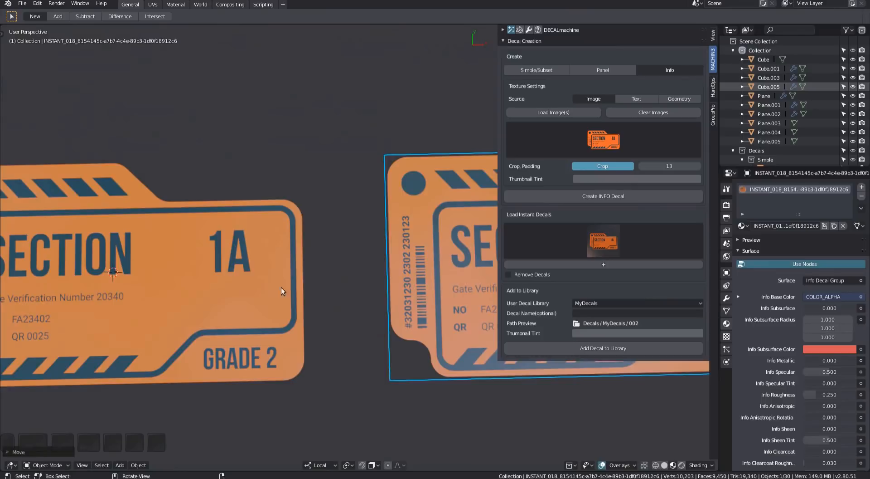
pyautogui.scroll(2, 317, 285)
pyautogui.scroll(1, 360, 285)
pyautogui.scroll(-1, 365, 282)
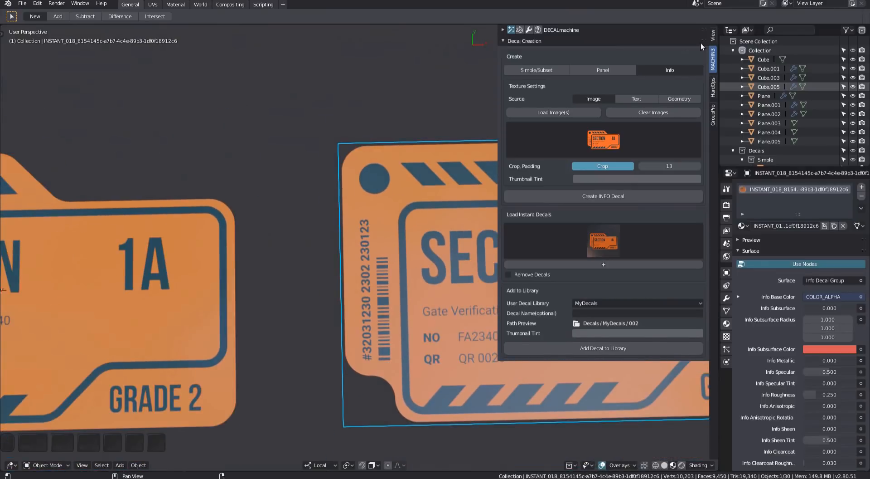
# Step: Compare the dimensions of the three SECTION 1A decals in the transform properties
pyautogui.click(712, 35)
pyautogui.scroll(-5, 281, 250)
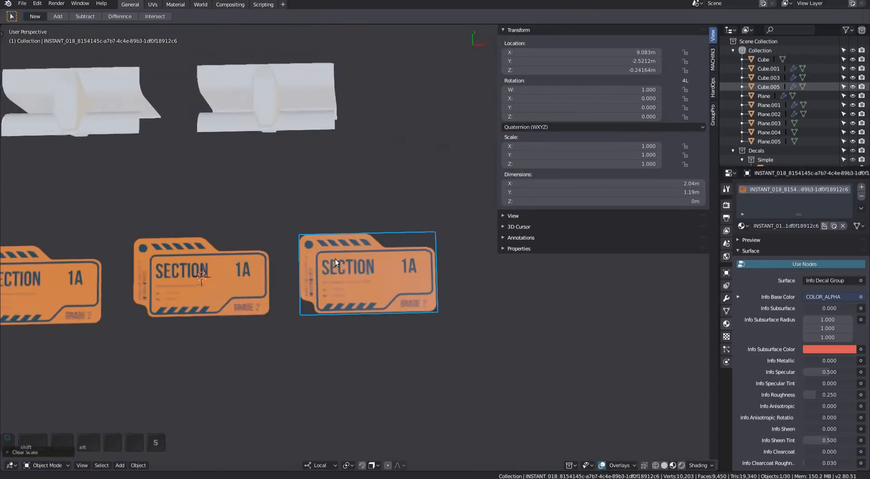
pyautogui.keyDown('shift'); pyautogui.scroll(-2, 344, 265); pyautogui.keyUp('shift')
pyautogui.click(244, 277)
pyautogui.click(150, 281)
pyautogui.keyDown('shift'); pyautogui.moveTo(159, 282); pyautogui.dragTo(276, 292, button='middle'); pyautogui.keyUp('shift')
pyautogui.scroll(-5, 274, 259)
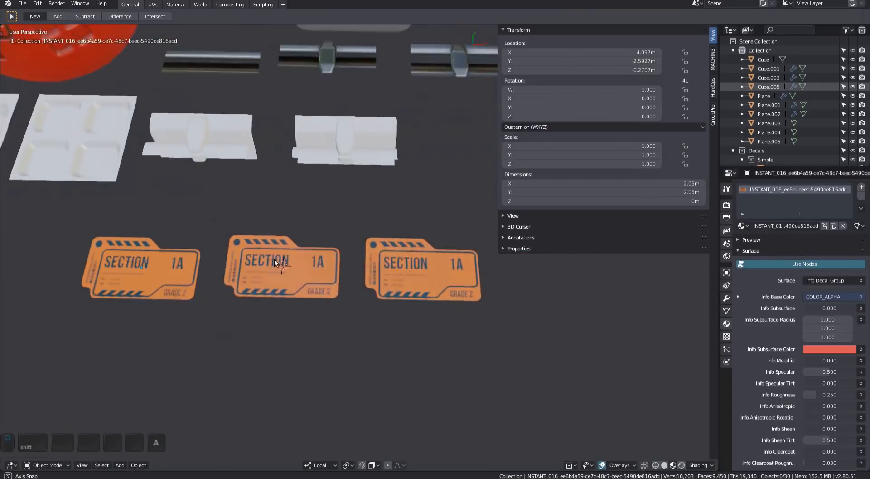
# Step: Move the SECTION 1A decal with the wider padding onto the red sphere's surface
pyautogui.click(503, 325)
pyautogui.keyDown('shift'); pyautogui.moveTo(502, 325); pyautogui.dragTo(492, 360, button='middle'); pyautogui.keyUp('shift')
pyautogui.press('g')
pyautogui.click(200, 116)
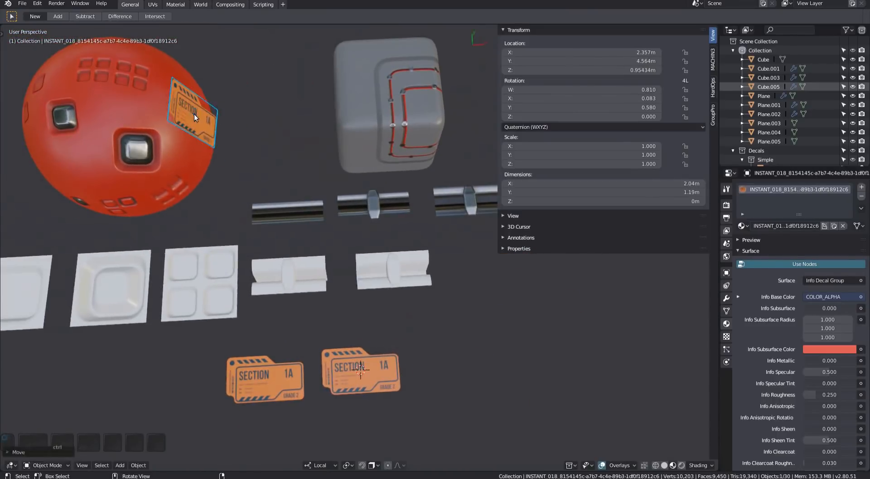
pyautogui.press('f')
pyautogui.press('d')
pyautogui.click(353, 247)
pyautogui.keyDown('shift'); pyautogui.moveTo(353, 246); pyautogui.dragTo(274, 243, button='middle'); pyautogui.keyUp('shift')
# Step: Project the decal onto the curved sphere, adjust its height and reposition it on the surface
pyautogui.press('d')
pyautogui.click(254, 179)
pyautogui.press('d')
pyautogui.click(271, 204)
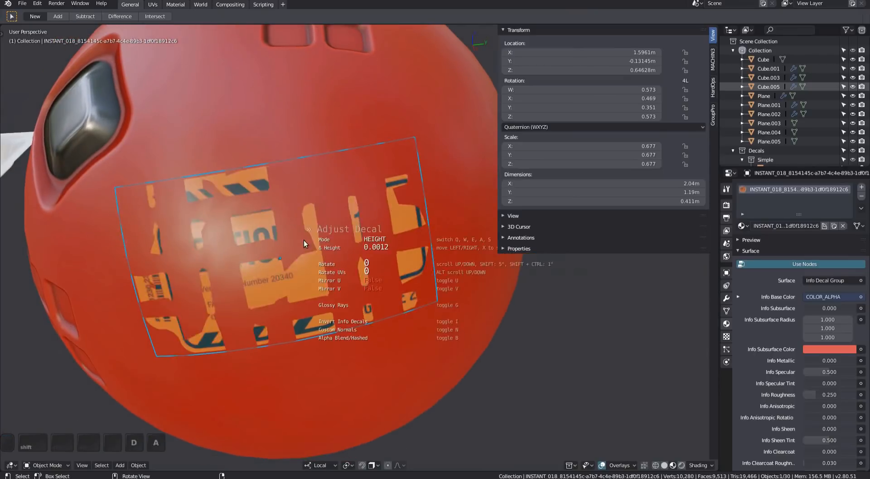
pyautogui.press('g')
pyautogui.click(347, 219)
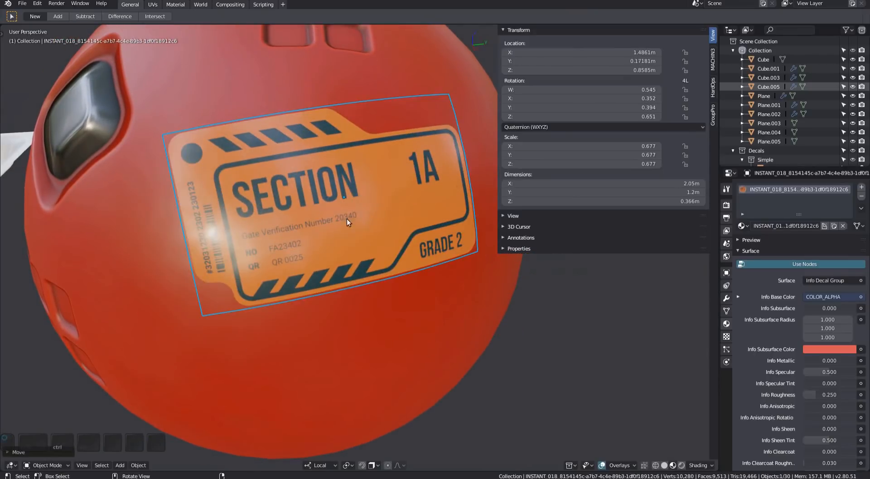
# Step: Rotate the projected decal, scale it down to 0.359 and move it to another spot on the sphere
pyautogui.hotkey('ctrl', 'shift', 'a')
pyautogui.scroll(-7, 341, 225)
pyautogui.click(342, 225)
pyautogui.moveTo(342, 225); pyautogui.dragTo(345, 254, button='middle')
pyautogui.hotkey('ctrl', 'shift', 'a')
pyautogui.click(418, 274)
pyautogui.hotkey('ctrl', 'shift', 'a')
pyautogui.scroll(-2, 418, 274)
pyautogui.click(417, 274)
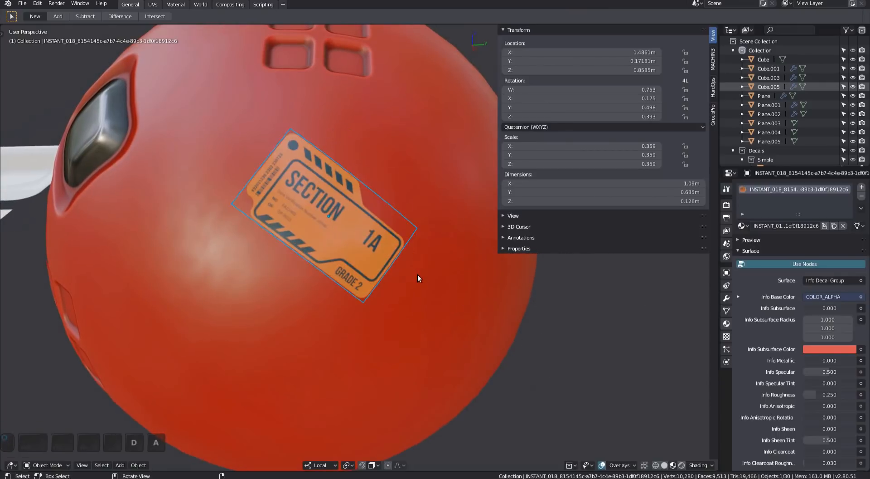
pyautogui.press('g')
pyautogui.click(251, 253)
pyautogui.hotkey('alt', 'a')
# Step: Delete the uncropped SECTION 1A decal
pyautogui.moveTo(252, 252); pyautogui.dragTo(286, 182, button='middle')
pyautogui.scroll(-4, 266, 151)
pyautogui.click(168, 284)
pyautogui.hotkey('alt', 'a')
pyautogui.scroll(4, 167, 283)
pyautogui.moveTo(254, 286); pyautogui.dragTo(276, 293, button='middle')
pyautogui.scroll(-3, 276, 293)
pyautogui.click(272, 293)
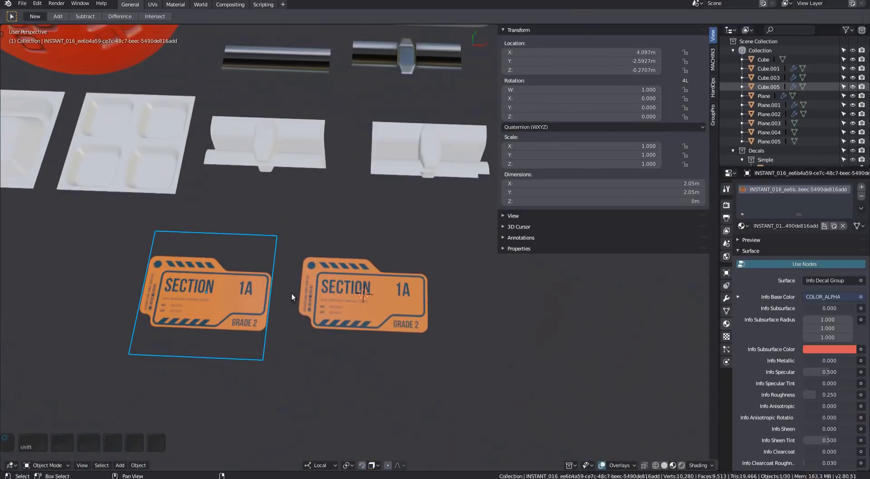
pyautogui.click(251, 297)
pyautogui.press('x')
# Step: Move the remaining flat SECTION 1A decal along X into the deleted decal's place and deselect it
pyautogui.click(408, 298)
pyautogui.press('g')
pyautogui.press('x')
pyautogui.click(272, 295)
pyautogui.moveTo(347, 275); pyautogui.dragTo(354, 242, button='middle')
pyautogui.hotkey('alt', 'a')
pyautogui.scroll(2, 383, 198)
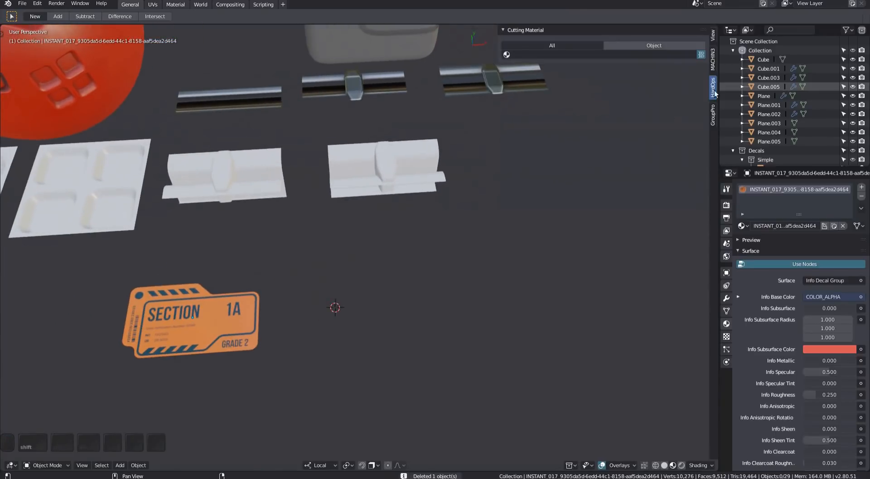
# Step: Return to the decal creation settings and choose the white CAUTION! image as the info decal source
pyautogui.click(713, 63)
pyautogui.moveTo(435, 244); pyautogui.dragTo(407, 209, button='middle')
pyautogui.click(591, 143)
pyautogui.click(590, 197)
pyautogui.keyDown('shift'); pyautogui.moveTo(415, 293); pyautogui.dragTo(412, 293, button='middle'); pyautogui.keyUp('shift')
pyautogui.keyDown('shift'); pyautogui.moveTo(400, 260); pyautogui.dragTo(383, 282, button='middle'); pyautogui.keyUp('shift')
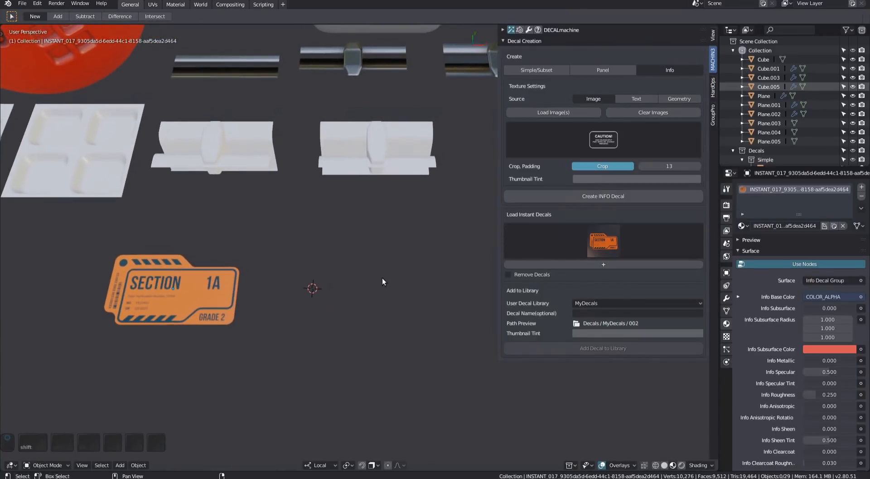
# Step: Reset the crop padding to 1 and create the CAUTION! decal beside the orange one with its rotation cleared
pyautogui.press('BackSpace')
pyautogui.press('Return')
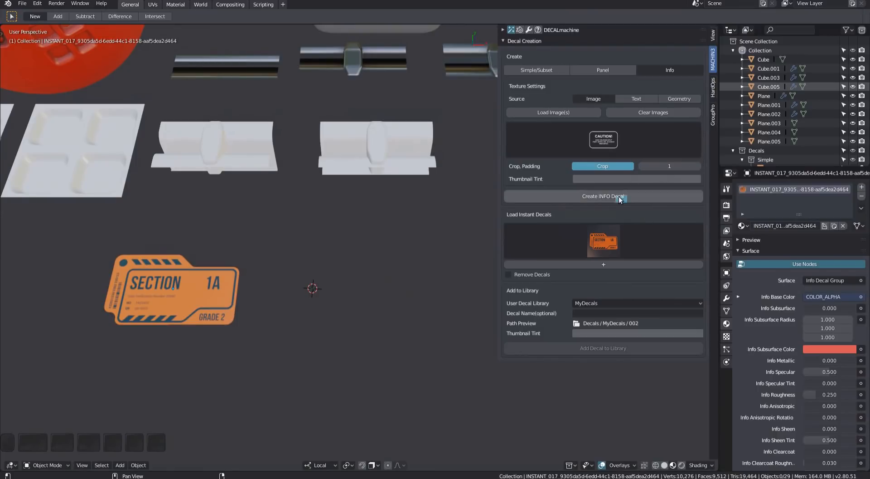
pyautogui.keyDown('shift'); pyautogui.moveTo(326, 291); pyautogui.dragTo(322, 293, button='middle'); pyautogui.keyUp('shift')
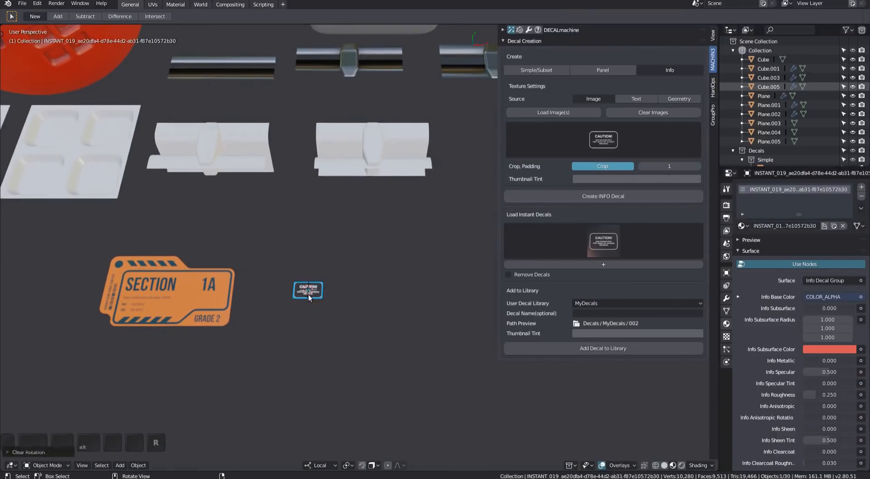
pyautogui.scroll(10, 308, 297)
pyautogui.scroll(-5, 358, 292)
pyautogui.hotkey('alt', 'a')
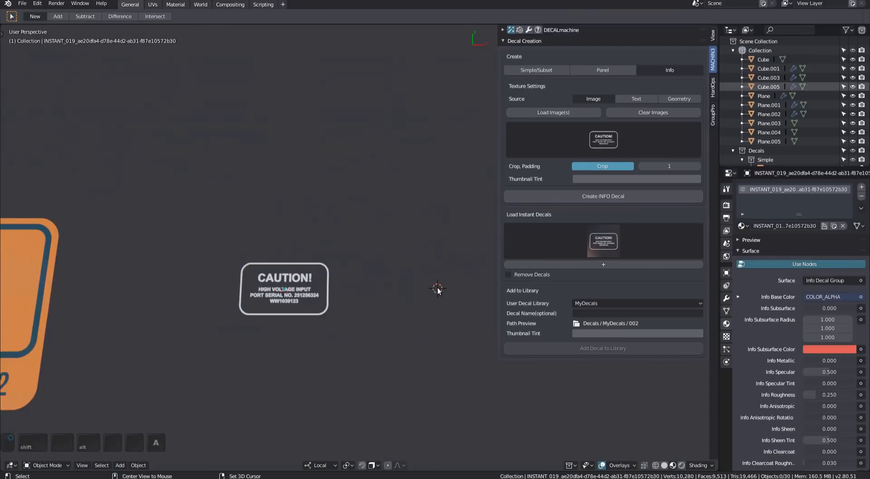
# Step: Create an info decal from the red-and-white CONNECT ADAPTOR image with padding 1 and scale it down
pyautogui.keyDown('shift'); pyautogui.moveTo(437, 290); pyautogui.dragTo(334, 283, button='middle'); pyautogui.keyUp('shift')
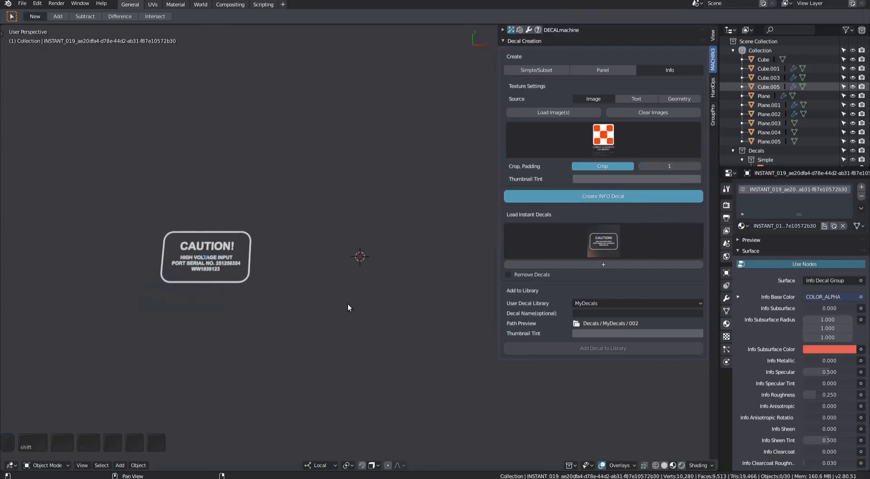
pyautogui.scroll(-3, 358, 308)
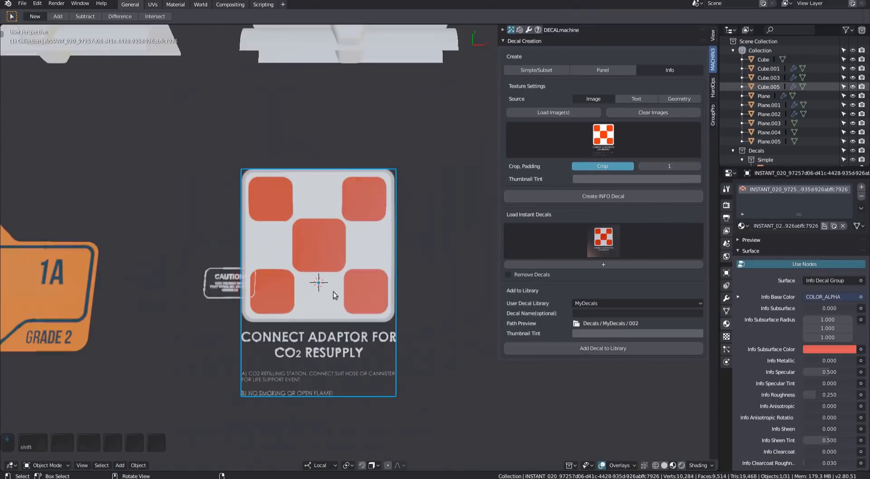
pyautogui.press('s')
pyautogui.click(312, 320)
pyautogui.click(328, 357)
# Step: Examine the text and edges along the bottom of the CONNECT ADAPTOR decal
pyautogui.scroll(6, 328, 357)
pyautogui.moveTo(328, 357); pyautogui.dragTo(330, 348, button='middle')
pyautogui.scroll(3, 382, 380)
pyautogui.moveTo(382, 381); pyautogui.dragTo(387, 367, button='middle')
pyautogui.scroll(-3, 386, 362)
pyautogui.scroll(3, 387, 367)
pyautogui.scroll(-2, 370, 349)
# Step: Create another CONNECT ADAPTOR decal with crop padding 3 and clear its rotation
pyautogui.click(357, 319)
pyautogui.keyDown('shift'); pyautogui.moveTo(375, 263); pyautogui.dragTo(333, 276, button='middle'); pyautogui.keyUp('shift')
pyautogui.scroll(-5, 332, 251)
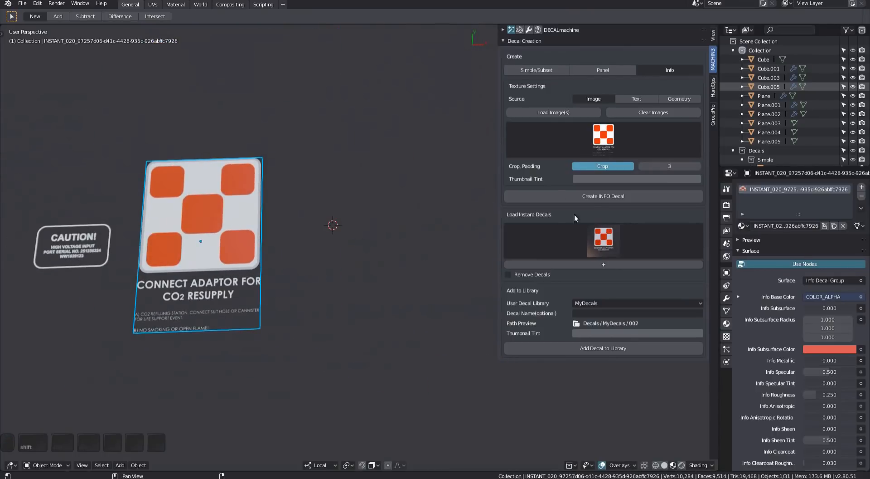
pyautogui.hotkey('alt', 'r')
pyautogui.hotkey('alt', 'a')
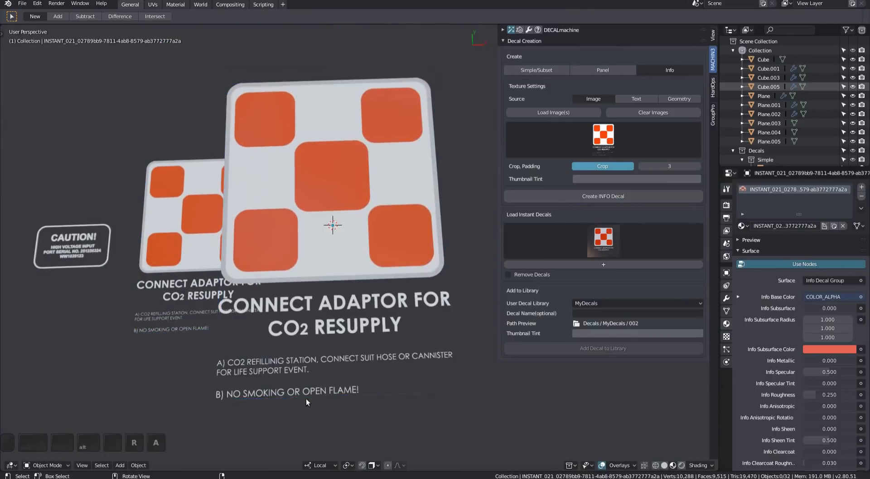
# Step: Move the new CONNECT ADAPTOR decal away from the first one and scale it down
pyautogui.keyDown('shift'); pyautogui.moveTo(306, 398); pyautogui.dragTo(301, 386, button='middle'); pyautogui.keyUp('shift')
pyautogui.click(344, 316)
pyautogui.press('g')
pyautogui.click(407, 315)
pyautogui.press('s')
pyautogui.click(392, 268)
# Step: Examine the small text on the new CONNECT ADAPTOR decal from near and far
pyautogui.press('f')
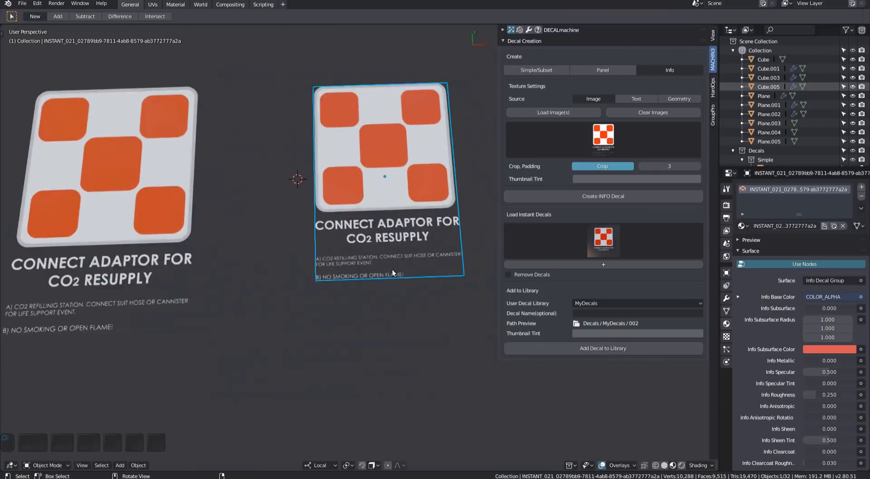
pyautogui.press('a')
pyautogui.scroll(1, 397, 280)
pyautogui.keyDown('shift'); pyautogui.moveTo(424, 339); pyautogui.dragTo(394, 284, button='middle'); pyautogui.keyUp('shift')
pyautogui.scroll(-6, 394, 295)
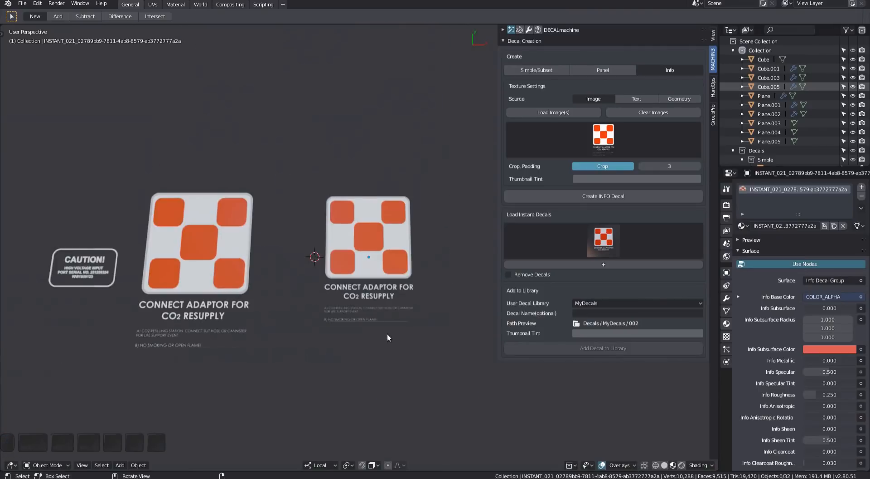
pyautogui.scroll(5, 387, 334)
# Step: Set the decals' color interpolation to Closest and compare the CONNECT ADAPTOR text's sharpness at different distances
pyautogui.click(402, 271)
pyautogui.keyDown('shift'); pyautogui.moveTo(415, 247); pyautogui.dragTo(376, 272, button='middle'); pyautogui.keyUp('shift')
pyautogui.click(581, 27)
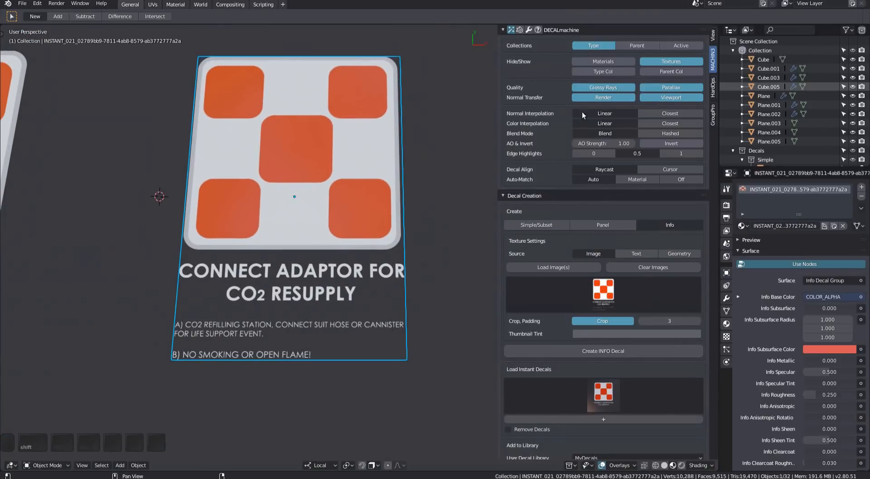
pyautogui.hotkey('alt', 'a')
pyautogui.scroll(3, 313, 360)
pyautogui.moveTo(377, 369); pyautogui.dragTo(342, 317, button='middle')
pyautogui.scroll(-4, 312, 361)
pyautogui.scroll(2, 331, 338)
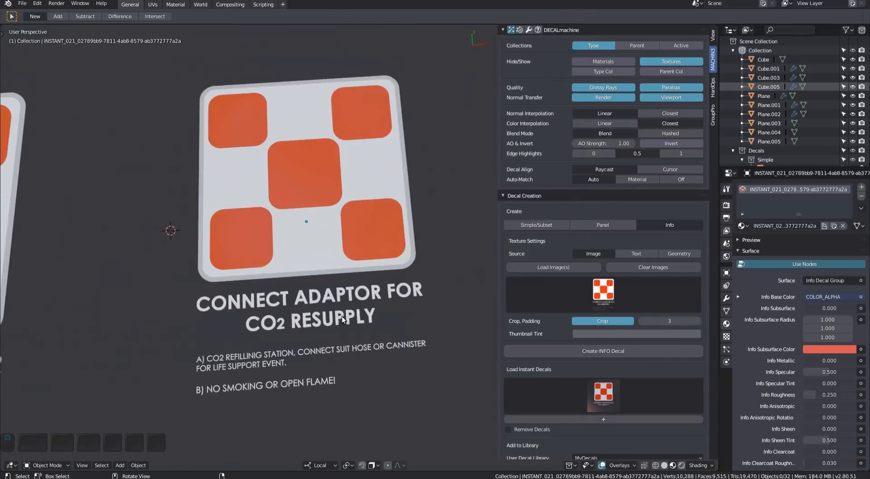
pyautogui.click(663, 122)
pyautogui.scroll(3, 370, 358)
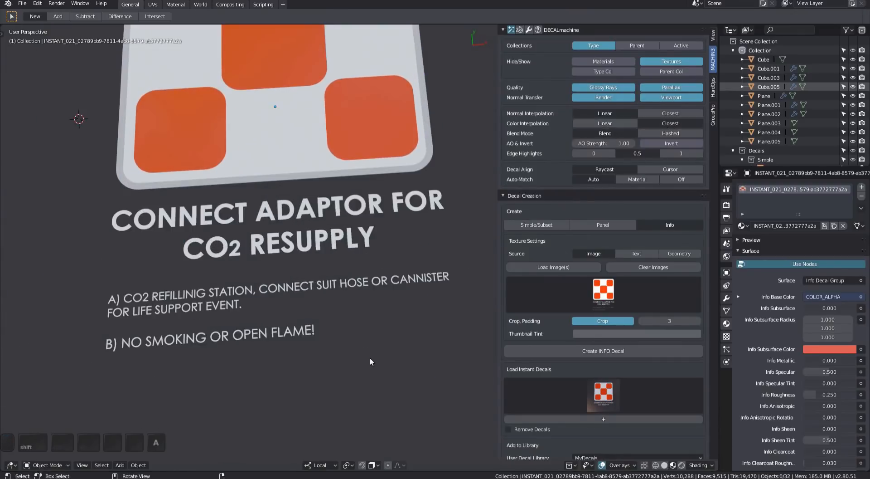
pyautogui.scroll(-5, 347, 353)
pyautogui.scroll(4, 339, 345)
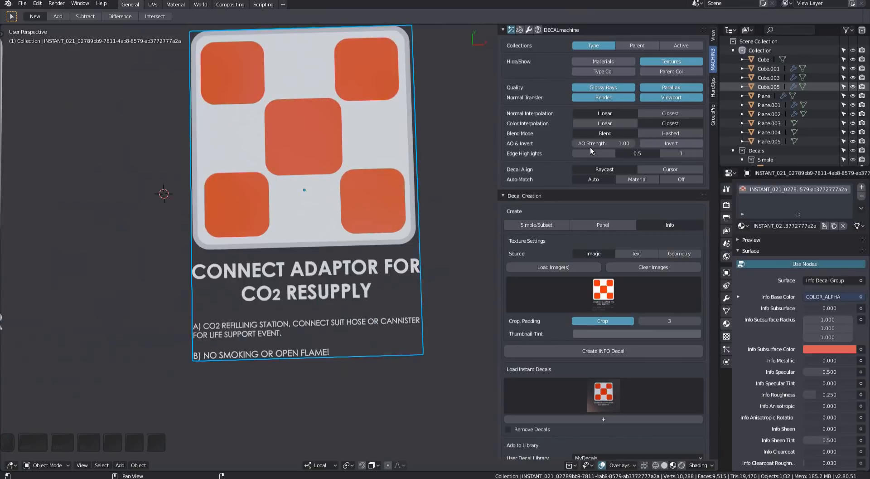
# Step: Set the decals' color interpolation back to Linear and place the 3D cursor beside the second CONNECT ADAPTOR decal
pyautogui.click(609, 125)
pyautogui.press('a')
pyautogui.moveTo(382, 311); pyautogui.dragTo(352, 390, button='middle')
pyautogui.click(401, 309)
pyautogui.scroll(-4, 401, 308)
pyautogui.keyDown('shift'); pyautogui.moveTo(402, 308); pyautogui.dragTo(304, 333, button='middle'); pyautogui.keyUp('shift')
pyautogui.press('a')
pyautogui.keyDown('alt'); pyautogui.rightClick(409, 285); pyautogui.keyUp('alt')
pyautogui.moveTo(409, 285); pyautogui.dragTo(401, 330, button='middle')
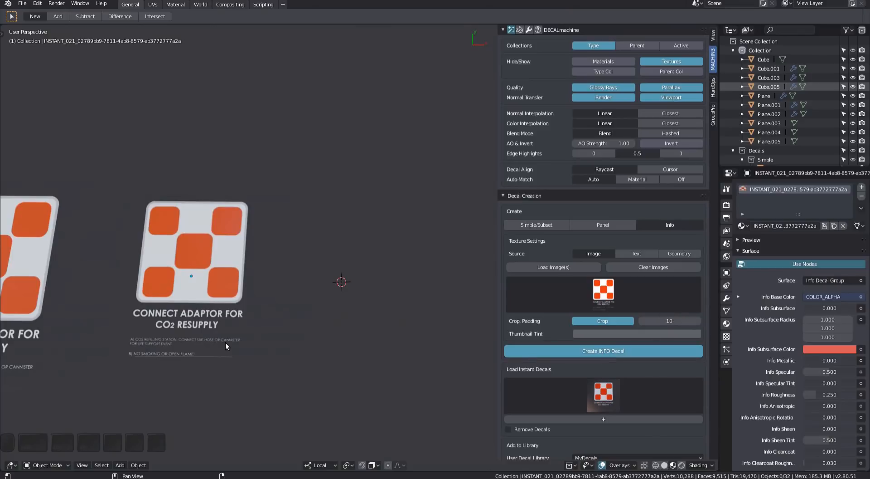
# Step: Create a third CONNECT ADAPTOR decal with crop padding 10 and scale it down
pyautogui.keyDown('shift'); pyautogui.moveTo(349, 399); pyautogui.dragTo(343, 312, button='middle'); pyautogui.keyUp('shift')
pyautogui.press('s')
pyautogui.click(279, 276)
pyautogui.press('a')
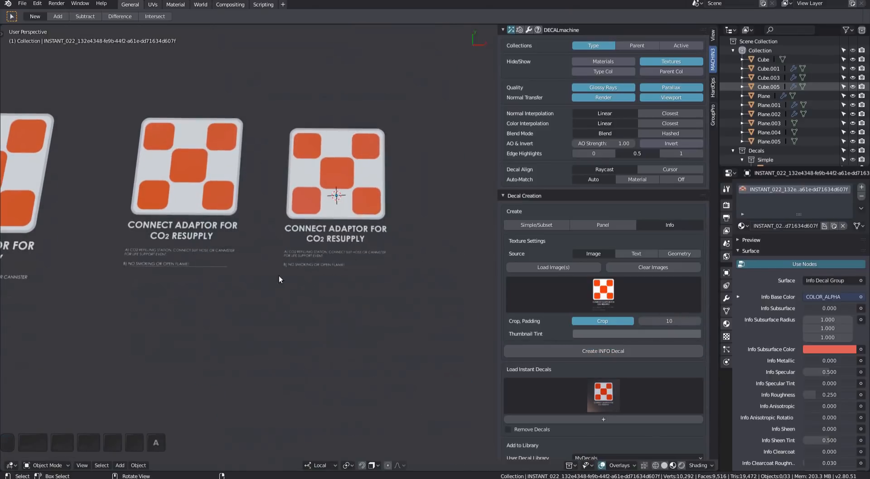
# Step: Compare the small text and border edges of the padding 3 and padding 10 CONNECT ADAPTOR decals up close
pyautogui.scroll(2, 279, 276)
pyautogui.scroll(-4, 306, 293)
pyautogui.scroll(6, 306, 293)
pyautogui.keyDown('shift'); pyautogui.moveTo(311, 276); pyautogui.dragTo(319, 340, button='middle'); pyautogui.keyUp('shift')
pyautogui.click(238, 312)
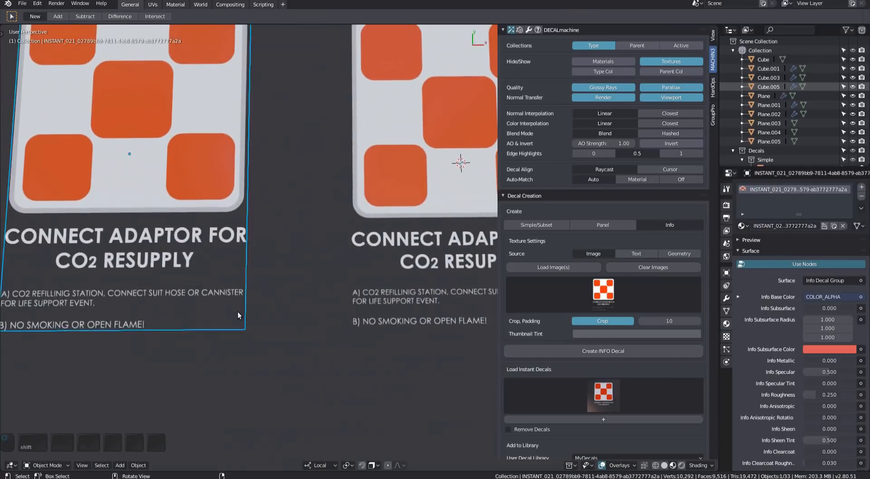
pyautogui.keyDown('shift'); pyautogui.moveTo(421, 318); pyautogui.dragTo(303, 317, button='middle'); pyautogui.keyUp('shift')
pyautogui.click(301, 184)
pyautogui.keyDown('shift'); pyautogui.moveTo(301, 48); pyautogui.dragTo(398, 234, button='middle'); pyautogui.keyUp('shift')
pyautogui.scroll(8, 257, 179)
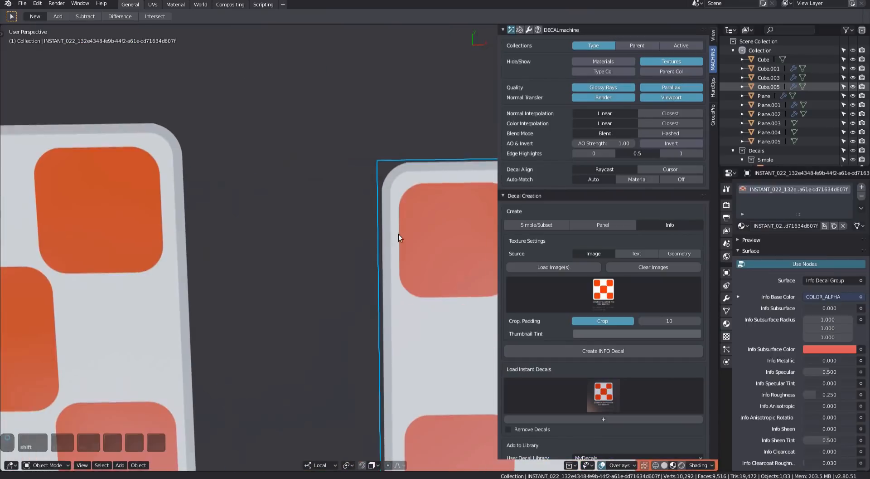
pyautogui.click(286, 211)
pyautogui.scroll(2, 439, 167)
pyautogui.scroll(-7, 376, 157)
pyautogui.scroll(-5, 388, 238)
# Step: Delete the two older CONNECT ADAPTOR decals and move the newest one along local X next to the CAUTION decal
pyautogui.click(392, 238)
pyautogui.press('x')
pyautogui.click(392, 239)
pyautogui.press('g')
pyautogui.press('x')
pyautogui.press('x')
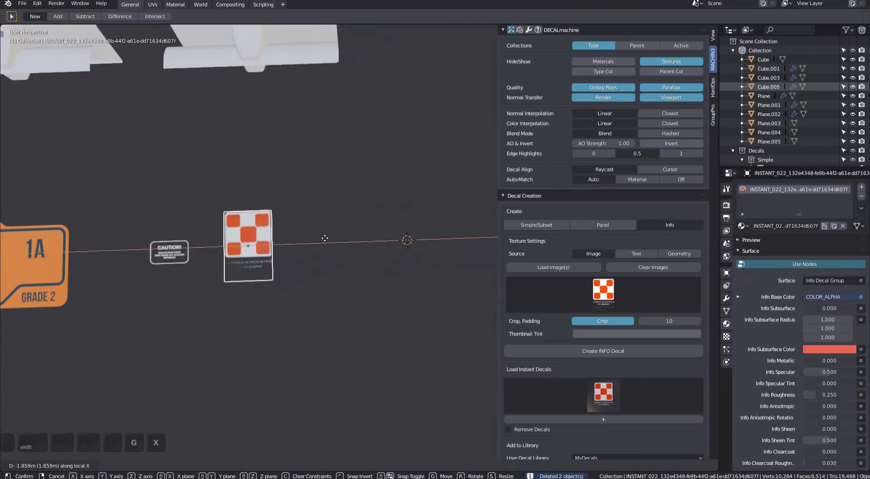
pyautogui.click(325, 237)
# Step: Move the CAUTION and CONNECT ADAPTOR decals along local X, closer to the SECTION 1A decal
pyautogui.scroll(-5, 318, 294)
pyautogui.scroll(2, 299, 279)
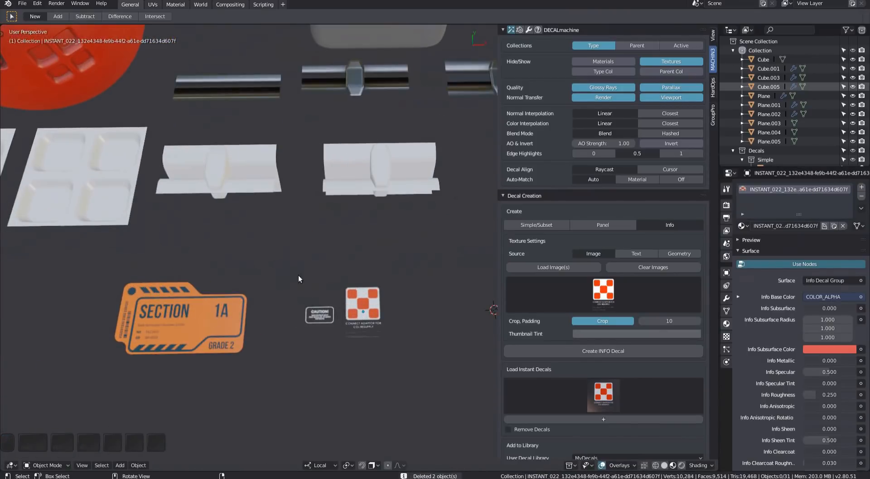
pyautogui.click(329, 323)
pyautogui.press('g')
pyautogui.press('x')
pyautogui.press('x')
pyautogui.click(297, 320)
pyautogui.click(363, 310)
pyautogui.press('g')
pyautogui.press('x')
pyautogui.press('x')
pyautogui.click(337, 301)
pyautogui.keyDown('shift'); pyautogui.moveTo(343, 284); pyautogui.dragTo(398, 281, button='middle'); pyautogui.keyUp('shift')
# Step: Switch the info decal source to Text and enter "Alert" as the decal text
pyautogui.click(585, 31)
pyautogui.click(636, 98)
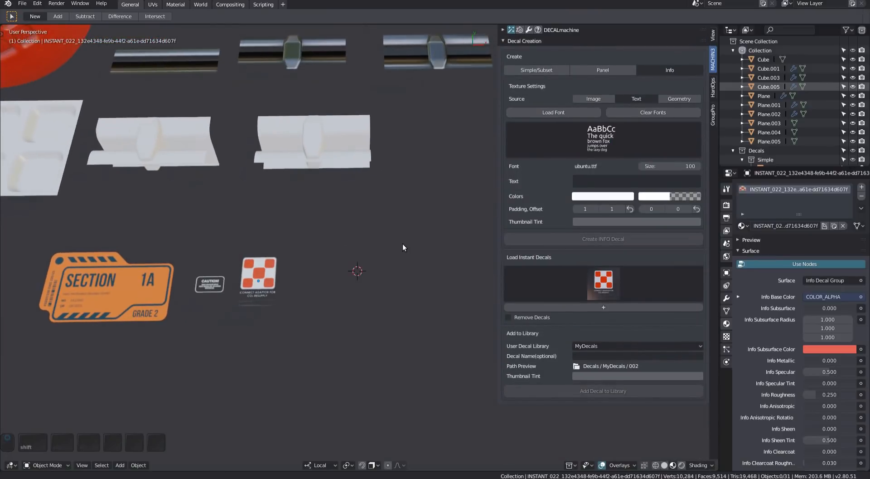
pyautogui.keyDown('shift'); pyautogui.moveTo(402, 243); pyautogui.dragTo(404, 260, button='middle'); pyautogui.keyUp('shift')
pyautogui.scroll(2, 303, 284)
pyautogui.keyDown('shift'); pyautogui.moveTo(303, 284); pyautogui.dragTo(335, 279, button='middle'); pyautogui.keyUp('shift')
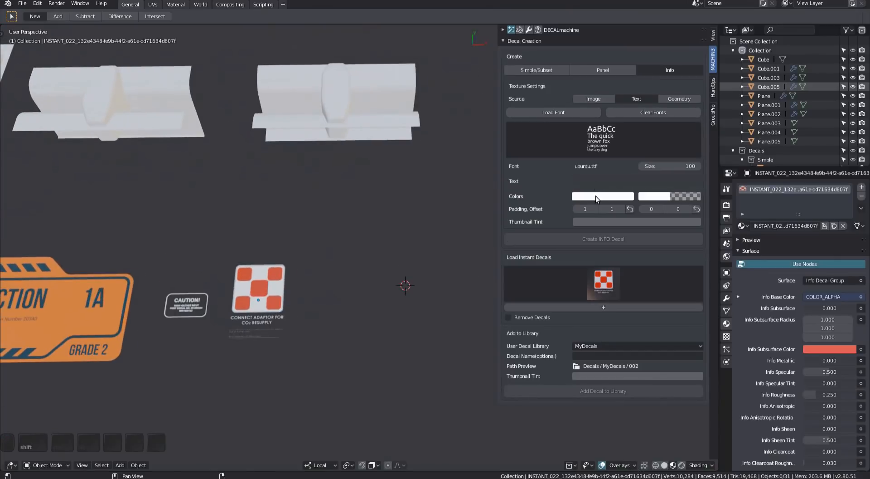
pyautogui.click(594, 181)
pyautogui.write('Alert')
pyautogui.press('Return')
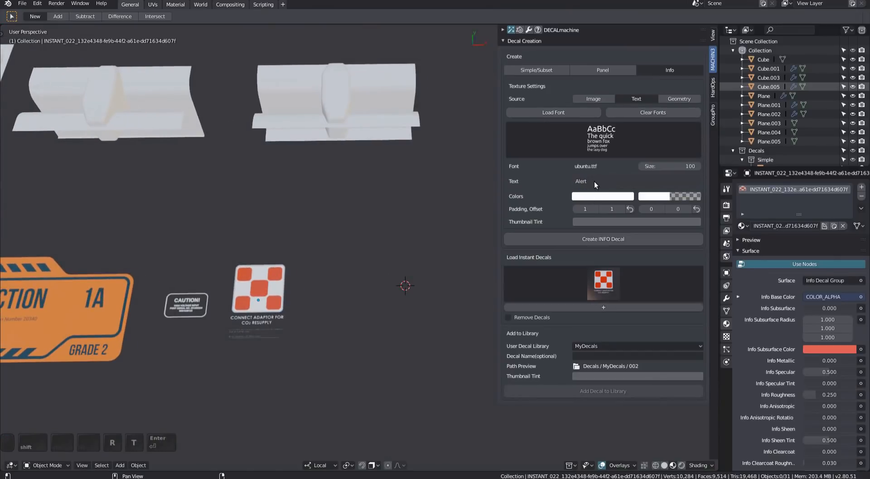
pyautogui.click(608, 142)
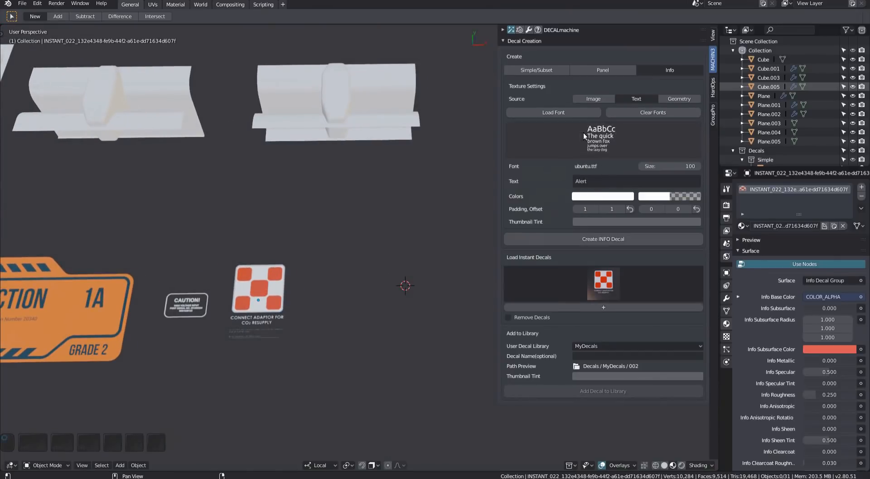
pyautogui.click(576, 112)
pyautogui.press('Escape')
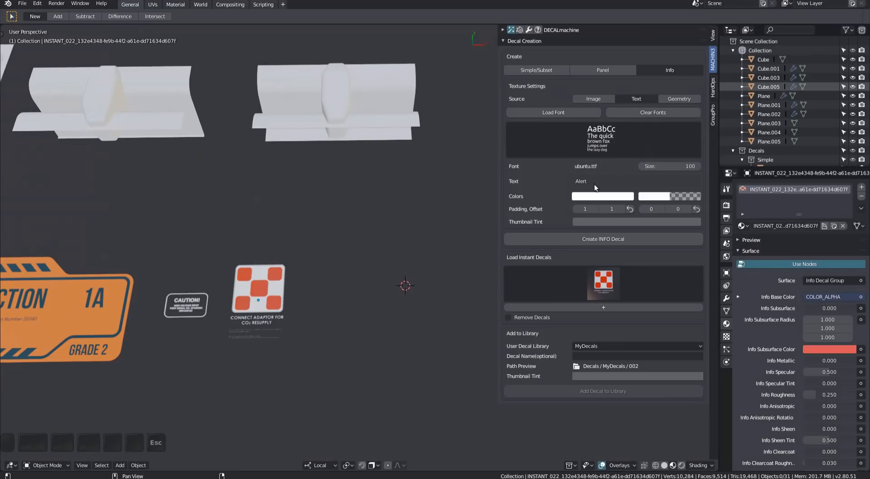
# Step: Create a text info decal reading ALERT with font size 1000 and clear its rotation
pyautogui.keyDown('shift'); pyautogui.moveTo(384, 286); pyautogui.dragTo(371, 276, button='middle'); pyautogui.keyUp('shift')
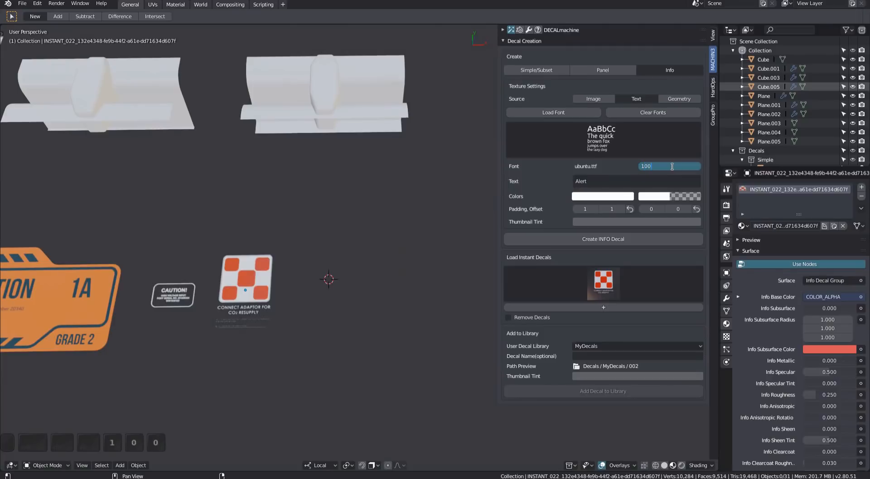
pyautogui.keyDown('shift'); pyautogui.moveTo(559, 213); pyautogui.dragTo(573, 192, button='middle'); pyautogui.keyUp('shift')
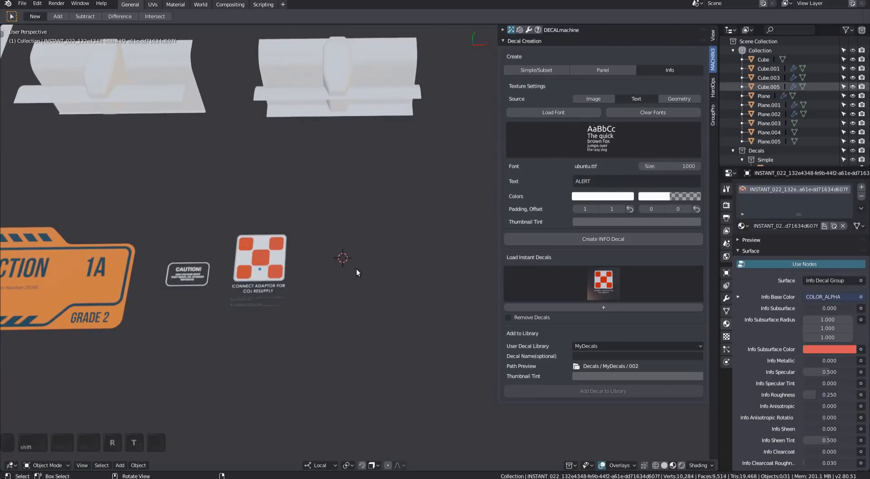
pyautogui.keyDown('shift'); pyautogui.moveTo(385, 257); pyautogui.dragTo(384, 276, button='middle'); pyautogui.keyUp('shift')
pyautogui.keyDown('shift'); pyautogui.moveTo(340, 301); pyautogui.dragTo(337, 298, button='middle'); pyautogui.keyUp('shift')
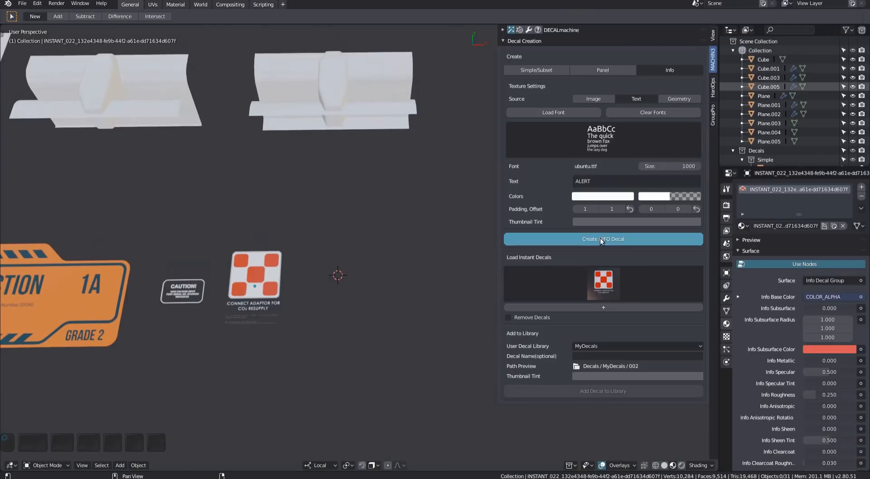
pyautogui.scroll(1, 355, 284)
pyautogui.hotkey('alt', 'r')
# Step: Move the large ALERT decal along local X so it sits clear of the CONNECT ADAPTOR decal
pyautogui.keyDown('shift'); pyautogui.moveTo(399, 282); pyautogui.dragTo(358, 298, button='middle'); pyautogui.keyUp('shift')
pyautogui.scroll(-2, 357, 298)
pyautogui.press('g')
pyautogui.press('x')
pyautogui.click(442, 298)
pyautogui.keyDown('shift'); pyautogui.moveTo(442, 298); pyautogui.dragTo(389, 284, button='middle'); pyautogui.keyUp('shift')
pyautogui.scroll(2, 341, 293)
pyautogui.keyDown('shift'); pyautogui.moveTo(329, 347); pyautogui.dragTo(356, 285, button='middle'); pyautogui.keyUp('shift')
pyautogui.press('g')
pyautogui.press('x')
pyautogui.rightClick(352, 321)
# Step: Place the 3D cursor below the large ALERT decal and create an ALERT decal with size 200 and an opaque red background
pyautogui.keyDown('shift'); pyautogui.rightClick(330, 360); pyautogui.keyUp('shift')
pyautogui.keyDown('shift'); pyautogui.moveTo(330, 360); pyautogui.dragTo(347, 293, button='middle'); pyautogui.keyUp('shift')
pyautogui.click(686, 196)
pyautogui.click(688, 101)
pyautogui.click(661, 196)
pyautogui.moveTo(666, 183); pyautogui.dragTo(699, 183)
pyautogui.keyDown('shift'); pyautogui.moveTo(340, 372); pyautogui.dragTo(370, 337, button='middle'); pyautogui.keyUp('shift')
pyautogui.click(586, 240)
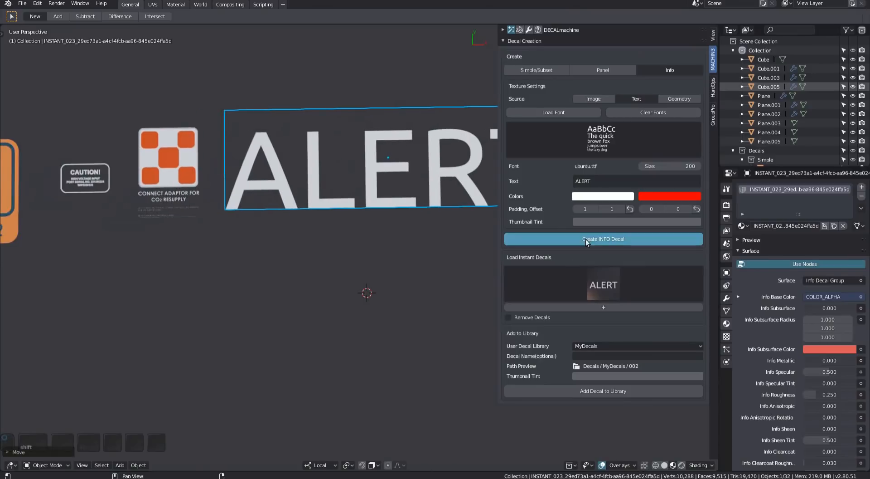
# Step: Move the red ALERT decal up, away from the 3D cursor
pyautogui.scroll(4, 363, 311)
pyautogui.moveTo(368, 291); pyautogui.dragTo(363, 317, button='middle')
pyautogui.click(369, 307)
pyautogui.press('g')
pyautogui.click(373, 228)
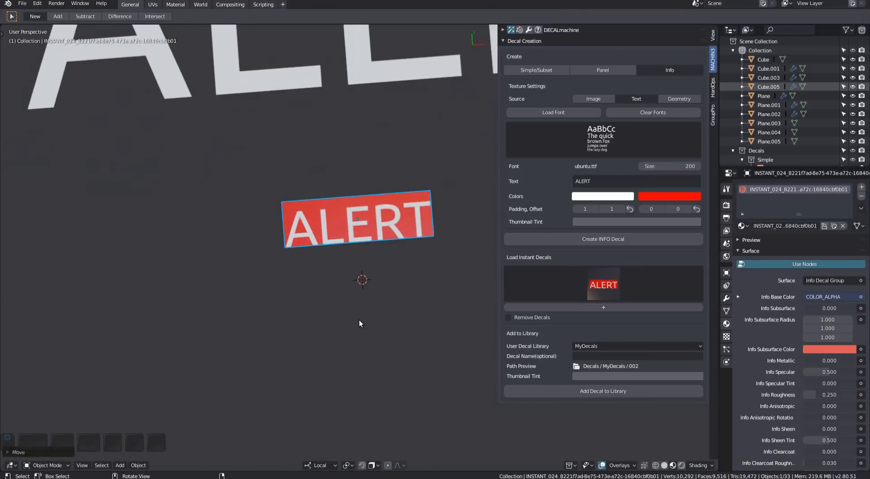
# Step: Try a red ALERT decal with a vertical text offset of 20 and delete it
pyautogui.moveTo(678, 208); pyautogui.dragTo(705, 209)
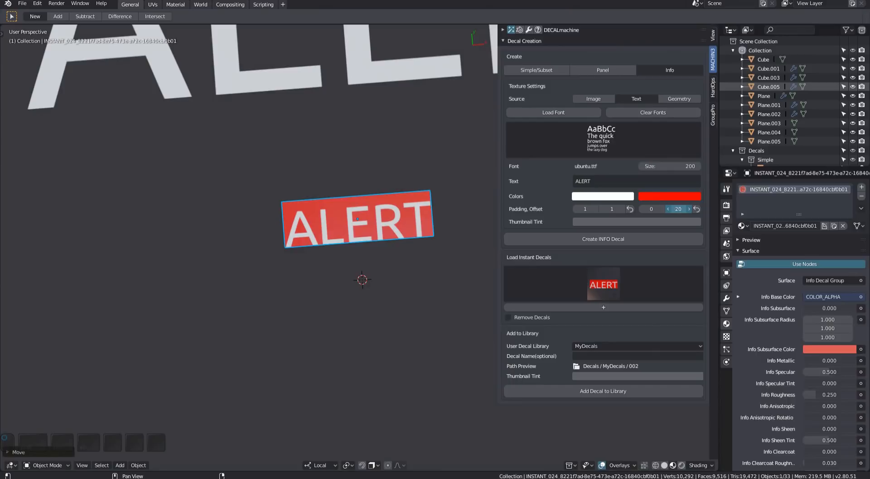
pyautogui.moveTo(371, 320); pyautogui.dragTo(376, 322, button='middle')
pyautogui.press('x')
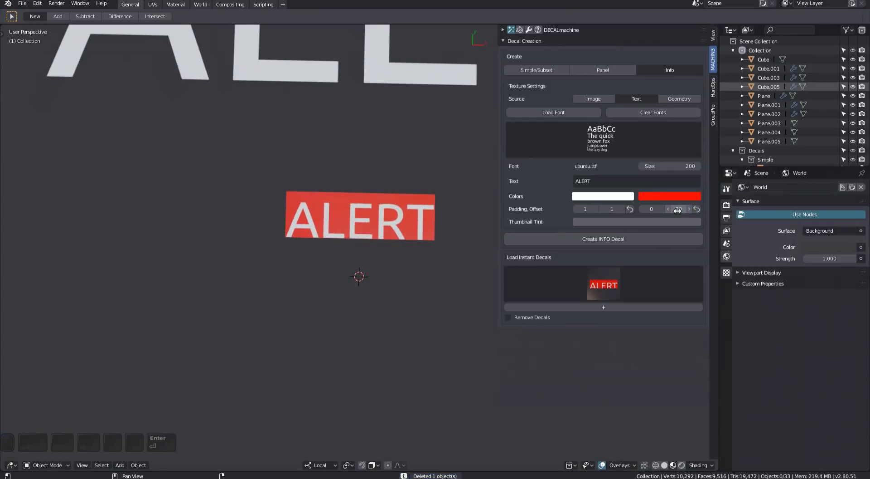
# Step: Create two more red ALERT decals, one with vertical offset -20 and one that also uses padding 10 by 10
pyautogui.click(523, 240)
pyautogui.moveTo(386, 295); pyautogui.dragTo(393, 271, button='middle')
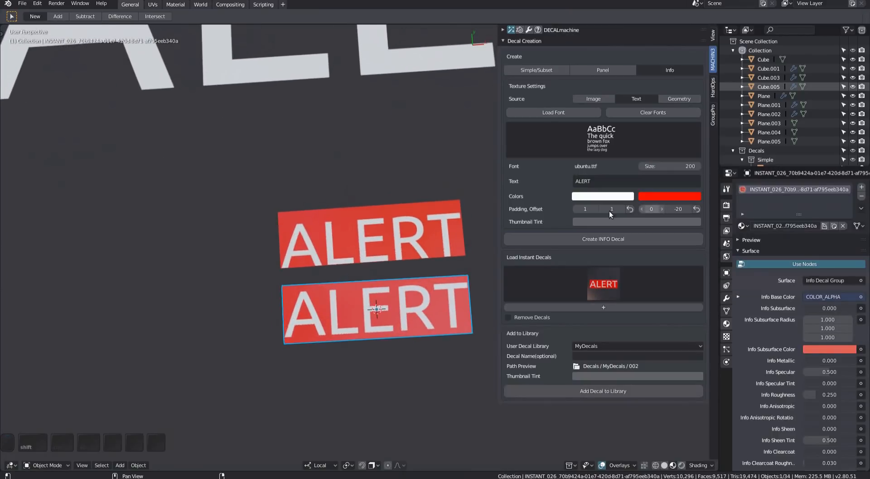
pyautogui.click(584, 209)
pyautogui.keyDown('shift'); pyautogui.moveTo(483, 363); pyautogui.dragTo(475, 246, button='middle'); pyautogui.keyUp('shift')
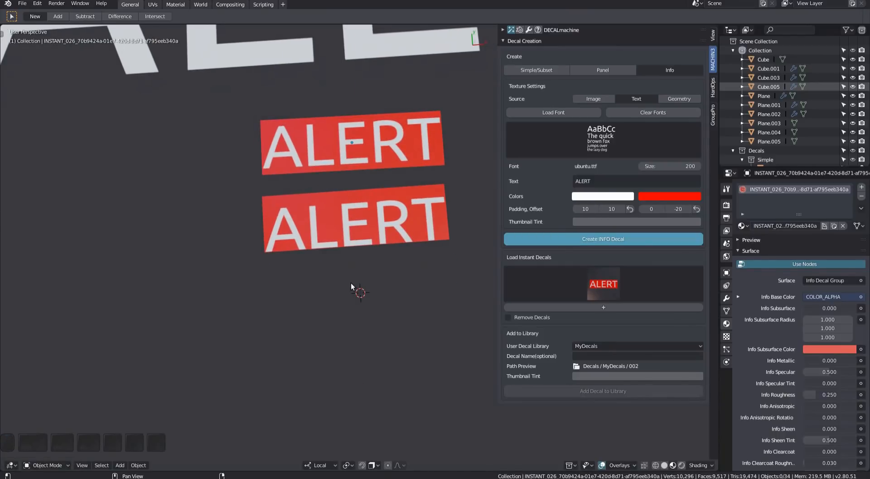
pyautogui.scroll(4, 315, 250)
pyautogui.scroll(-4, 322, 289)
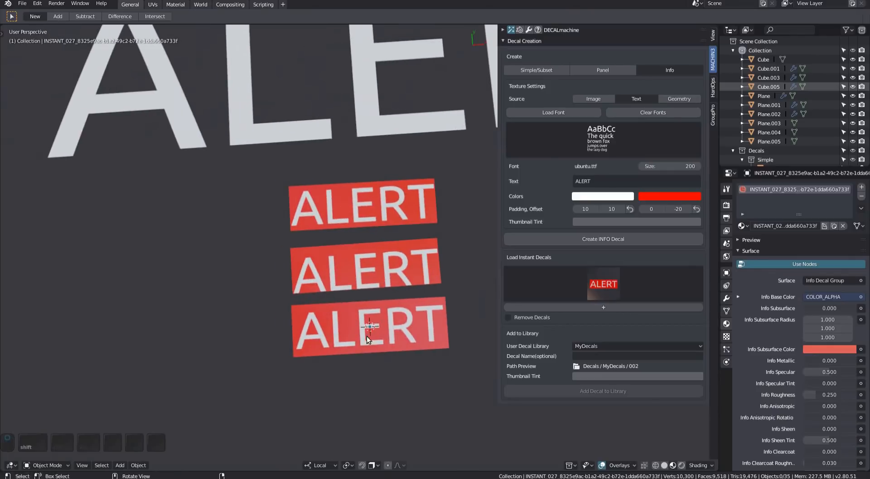
# Step: Set the text color to transparent red and move the padded ALERT decal aside from the column of red decals
pyautogui.click(624, 197)
pyautogui.keyDown('shift'); pyautogui.moveTo(381, 276); pyautogui.dragTo(380, 249, button='middle'); pyautogui.keyUp('shift')
pyautogui.scroll(-1, 414, 281)
pyautogui.click(403, 282)
pyautogui.press('g')
pyautogui.middleClick(383, 280)
pyautogui.click(295, 274)
# Step: Create an ALERT decal with see-through letters on the red background
pyautogui.press('a')
pyautogui.keyDown('shift'); pyautogui.moveTo(300, 273); pyautogui.dragTo(265, 285, button='middle'); pyautogui.keyUp('shift')
pyautogui.click(557, 239)
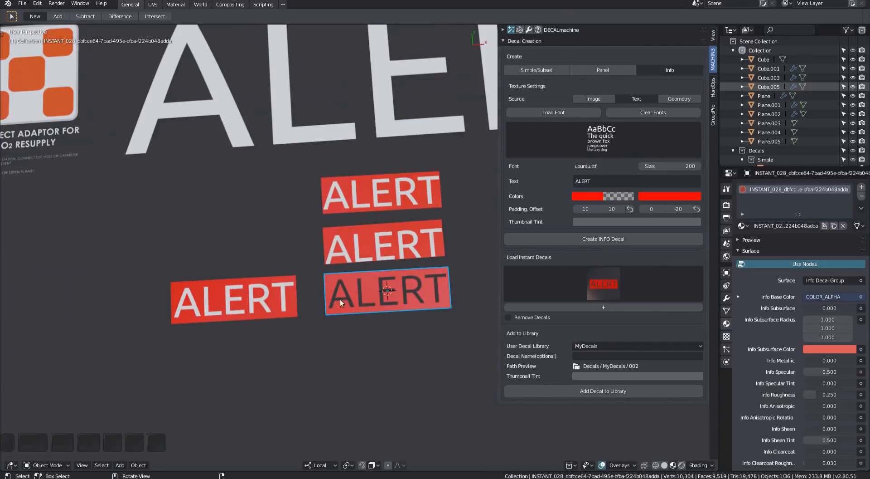
# Step: Move the padded white-lettered and the see-through ALERT decals onto the grey cube with the hoses and apply them to its surface
pyautogui.keyDown('shift'); pyautogui.click(317, 362); pyautogui.keyUp('shift')
pyautogui.scroll(-5, 389, 385)
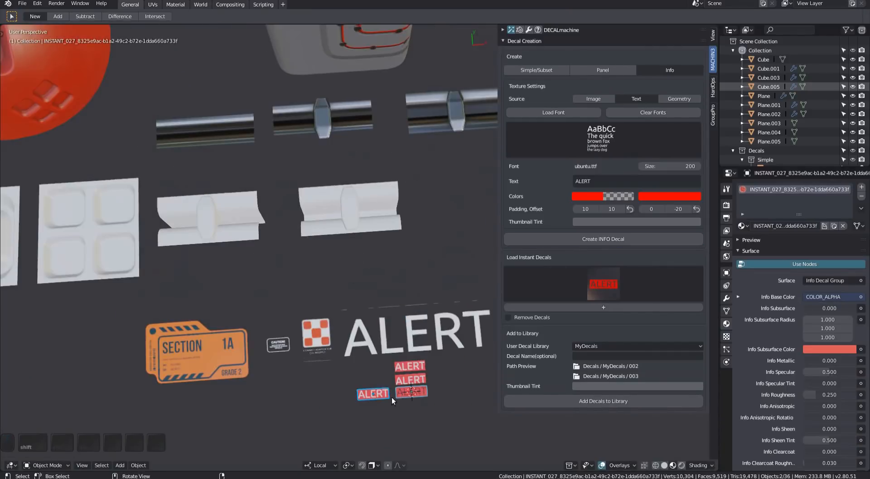
pyautogui.moveTo(396, 401); pyautogui.dragTo(374, 271, button='middle')
pyautogui.click(377, 305)
pyautogui.press('g')
pyautogui.click(484, 169)
pyautogui.keyDown('shift'); pyautogui.moveTo(483, 170); pyautogui.dragTo(398, 188, button='middle'); pyautogui.keyUp('shift')
pyautogui.hotkey('ctrl', 'z')
pyautogui.press('g')
pyautogui.click(384, 260)
pyautogui.press('d')
pyautogui.press('r')
# Step: Adjust the two ALERT decals on the cube with the decal Adjust tool
pyautogui.press('KP_Decimal')
pyautogui.moveTo(384, 260); pyautogui.dragTo(403, 250, button='middle')
pyautogui.scroll(-4, 404, 250)
pyautogui.press('d')
pyautogui.press('a')
pyautogui.scroll(2, 346, 287)
pyautogui.click(346, 283)
# Step: Assign the clear.dark material to the cube carrying the ALERT decals
pyautogui.scroll(-4, 371, 323)
pyautogui.moveTo(370, 323); pyautogui.dragTo(369, 262, button='middle')
pyautogui.click(331, 317)
pyautogui.moveTo(331, 317); pyautogui.dragTo(396, 238, button='middle')
pyautogui.scroll(-3, 396, 237)
pyautogui.click(363, 264)
pyautogui.press('z')
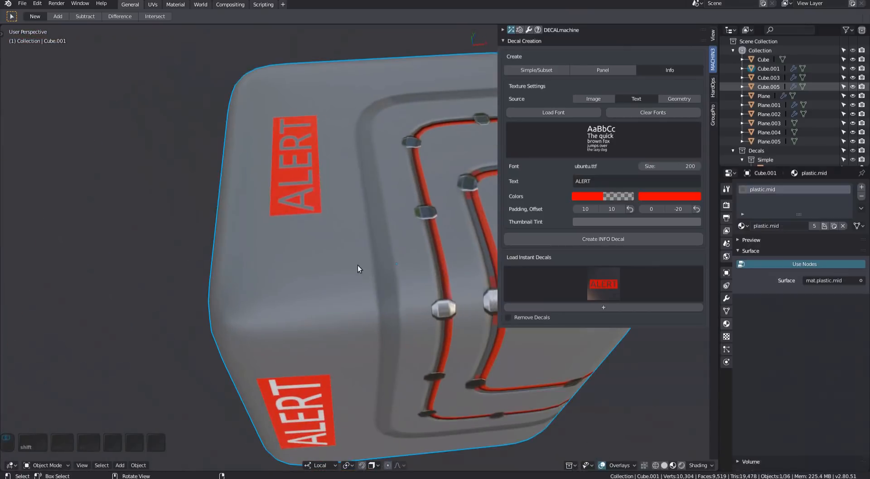
pyautogui.click(447, 214)
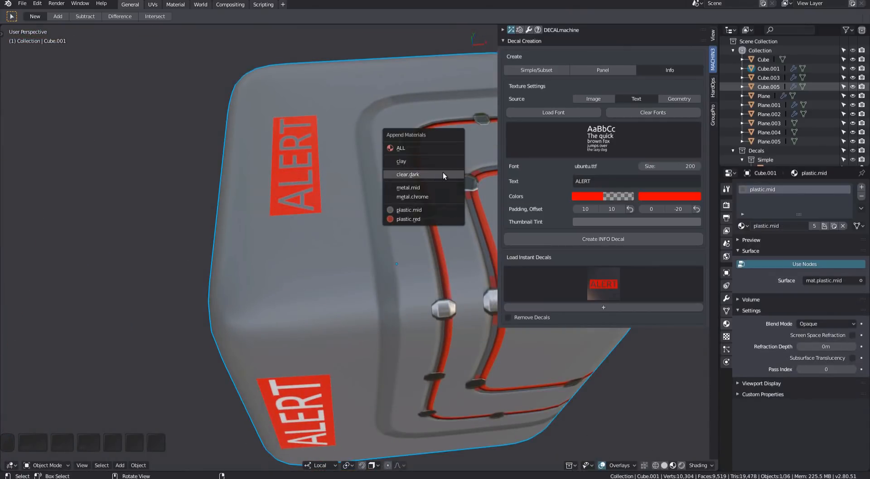
pyautogui.press('Return')
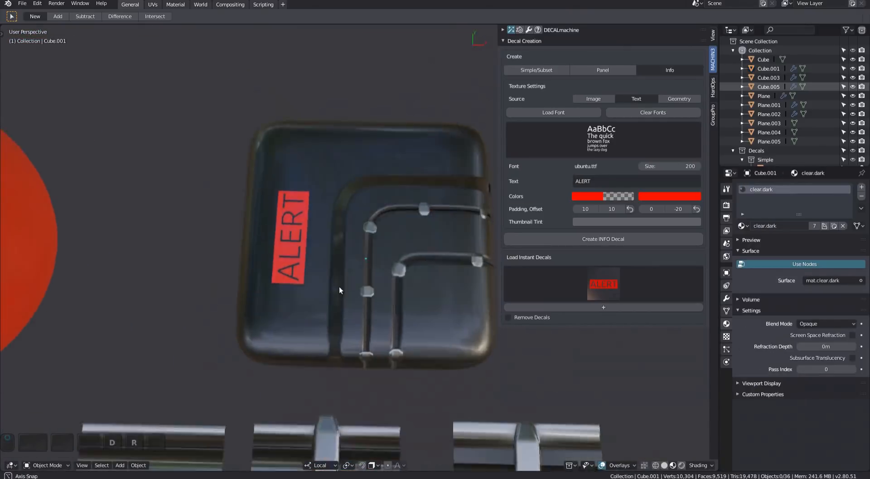
# Step: Switch the info decal source to Geometry and place the 3D cursor in the gap between the white panel planes
pyautogui.scroll(2, 295, 276)
pyautogui.moveTo(296, 276); pyautogui.dragTo(338, 273, button='middle')
pyautogui.scroll(-5, 371, 203)
pyautogui.scroll(2, 322, 282)
pyautogui.keyDown('shift'); pyautogui.scroll(-4, 331, 291); pyautogui.keyUp('shift')
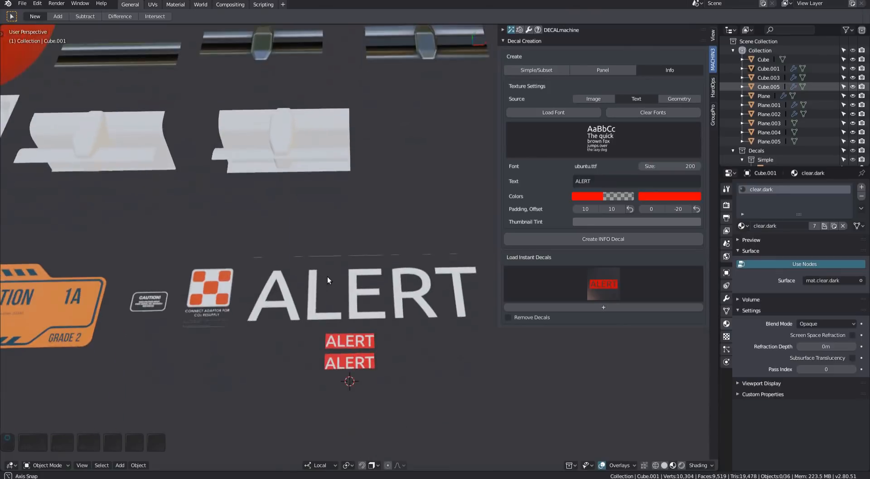
pyautogui.click(692, 98)
pyautogui.scroll(-3, 388, 296)
pyautogui.keyDown('shift'); pyautogui.scroll(2, 444, 309); pyautogui.keyUp('shift')
pyautogui.keyDown('shift'); pyautogui.moveTo(419, 329); pyautogui.dragTo(421, 303, button='middle'); pyautogui.keyUp('shift')
pyautogui.keyDown('shift'); pyautogui.moveTo(136, 204); pyautogui.dragTo(324, 257, button='middle'); pyautogui.keyUp('shift')
pyautogui.hotkey('shift', 's')
pyautogui.click(279, 260)
# Step: Add a plane at the 3D cursor and merge its two far vertices to form a triangle
pyautogui.hotkey('shift', 'a')
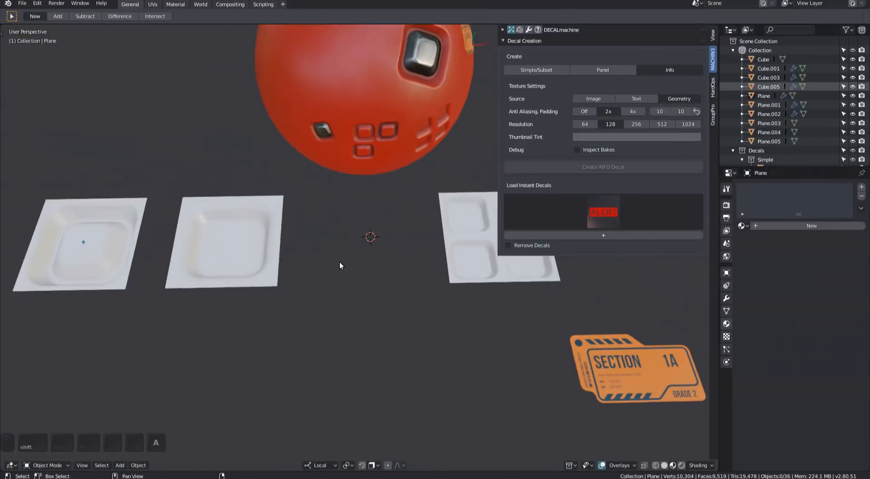
pyautogui.click(381, 247)
pyautogui.press('Tab')
pyautogui.scroll(5, 344, 272)
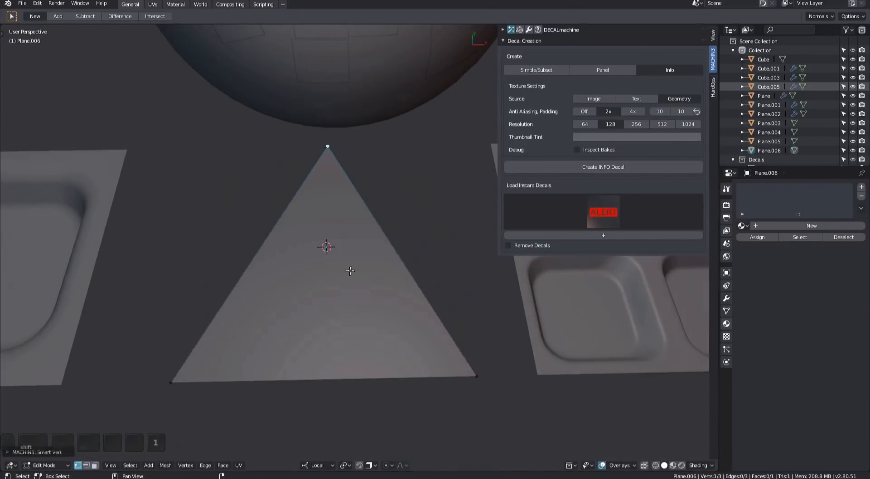
pyautogui.press('Tab')
pyautogui.press('KP_7')
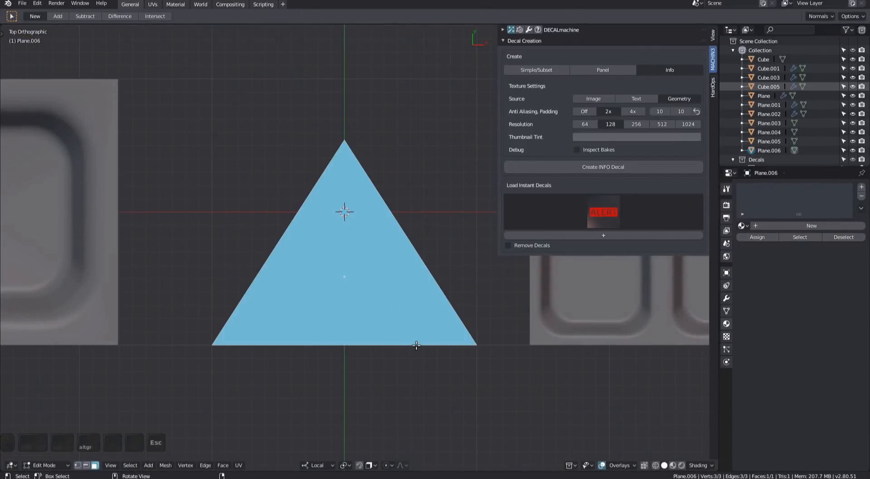
# Step: Inset the triangle, delete its inner face, and bevel the corners into a rounded, hollow warning triangle
pyautogui.press('i')
pyautogui.click(381, 308)
pyautogui.press('x')
pyautogui.keyDown('alt'); pyautogui.click(271, 313); pyautogui.keyUp('alt')
pyautogui.hotkey('ctrl', 'b')
pyautogui.press('Tab')
# Step: Add a text object reading "ALERT" and place it beneath the hollow triangle
pyautogui.scroll(-4, 406, 329)
pyautogui.keyDown('shift'); pyautogui.moveTo(406, 329); pyautogui.dragTo(388, 317, button='middle'); pyautogui.keyUp('shift')
pyautogui.hotkey('shift', 'a')
pyautogui.click(376, 341)
pyautogui.press('g')
pyautogui.press('Tab')
pyautogui.press('BackSpace')
pyautogui.press('BackSpace')
pyautogui.press('BackSpace')
pyautogui.press('BackSpace')
pyautogui.write('ALERT')
pyautogui.press('Tab')
pyautogui.press('g')
# Step: Set the ALERT text's fill mode to Front and return to the orthographic top view
pyautogui.click(727, 311)
pyautogui.click(766, 310)
pyautogui.click(764, 289)
pyautogui.moveTo(395, 349)
pyautogui.mouseDown(button='middle')
pyautogui.moveTo(393, 251)
pyautogui.moveTo(399, 347)
pyautogui.mouseUp(button='middle')
pyautogui.click(761, 289)
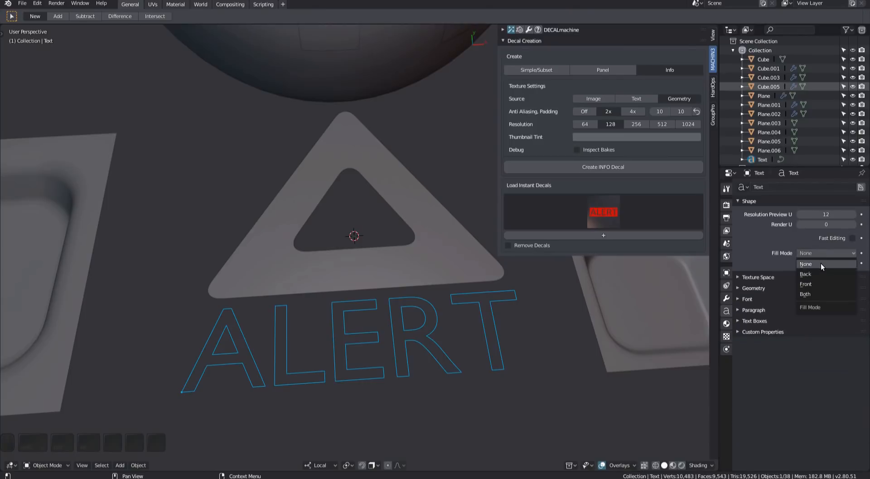
pyautogui.click(806, 284)
pyautogui.press('KP_7')
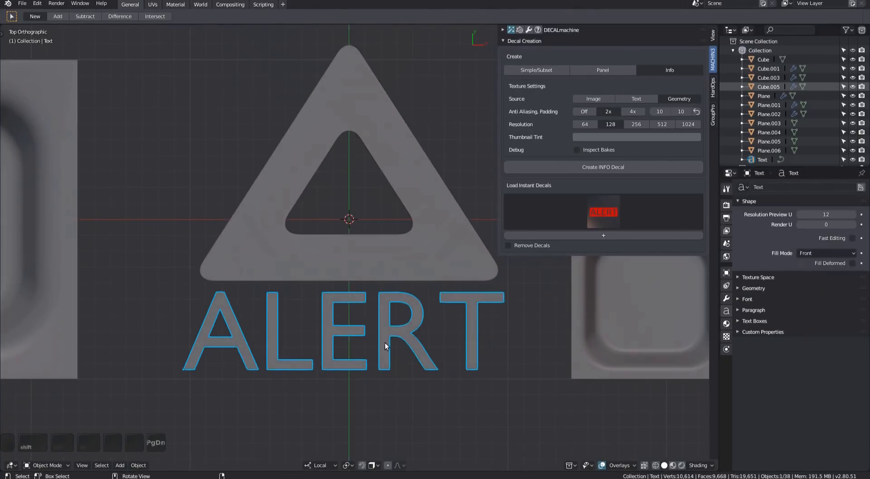
# Step: Switch the viewport to material shading and assign the plastic.red material to the triangle
pyautogui.press('z')
pyautogui.click(428, 314)
pyautogui.scroll(-2, 428, 314)
pyautogui.click(432, 271)
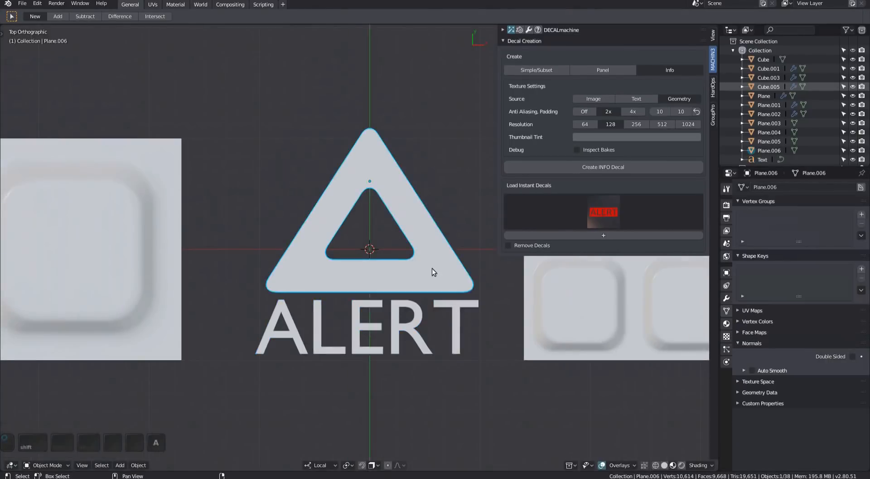
pyautogui.keyDown('shift'); pyautogui.moveTo(432, 268); pyautogui.dragTo(417, 287, button='middle'); pyautogui.keyUp('shift')
pyautogui.hotkey('ctrl', 's')
pyautogui.click(480, 230)
pyautogui.click(482, 219)
pyautogui.keyDown('shift'); pyautogui.moveTo(413, 334); pyautogui.dragTo(412, 322, button='middle'); pyautogui.keyUp('shift')
pyautogui.hotkey('ctrl', 's')
pyautogui.click(481, 228)
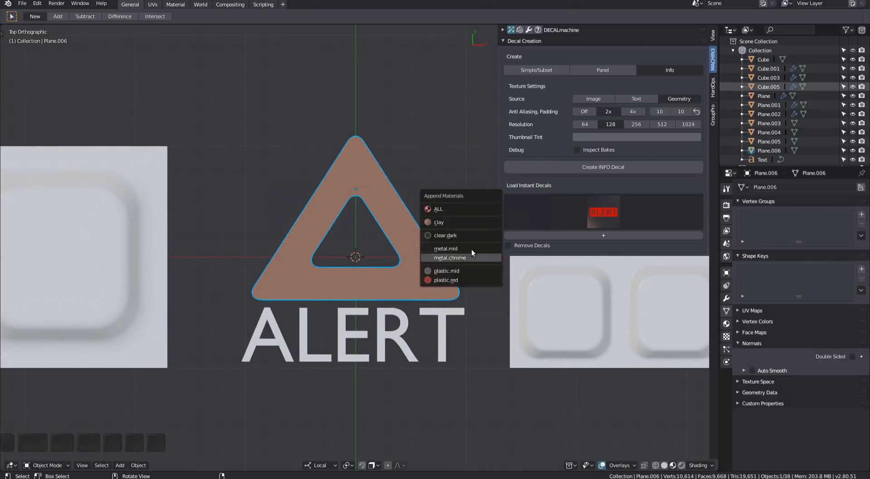
pyautogui.click(464, 279)
# Step: Assign the plastic.red material to the ALERT text below the triangle
pyautogui.click(376, 335)
pyautogui.hotkey('ctrl', 's')
pyautogui.scroll(-2, 377, 335)
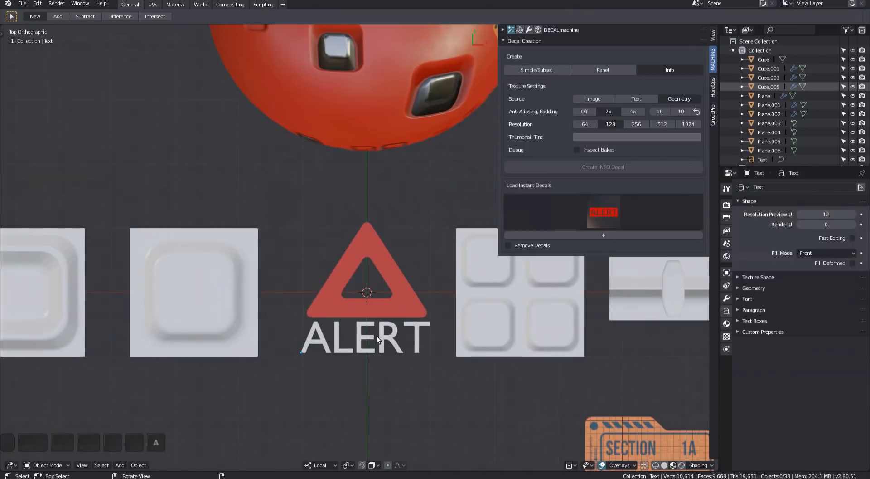
pyautogui.click(393, 296)
pyautogui.hotkey('ctrl', 's')
pyautogui.press('Escape')
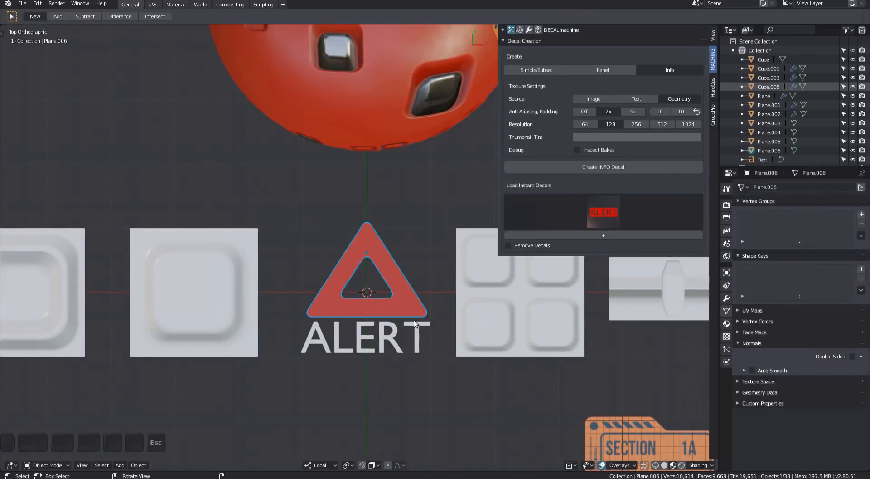
pyautogui.hotkey('ctrl', 's')
pyautogui.click(480, 245)
pyautogui.click(458, 286)
# Step: Remove the plastic.red material from the triangle
pyautogui.scroll(3, 393, 316)
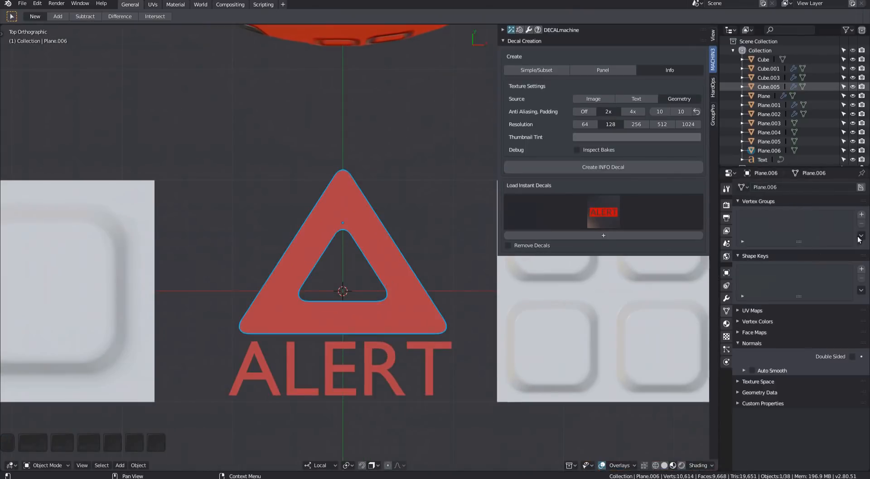
pyautogui.click(726, 323)
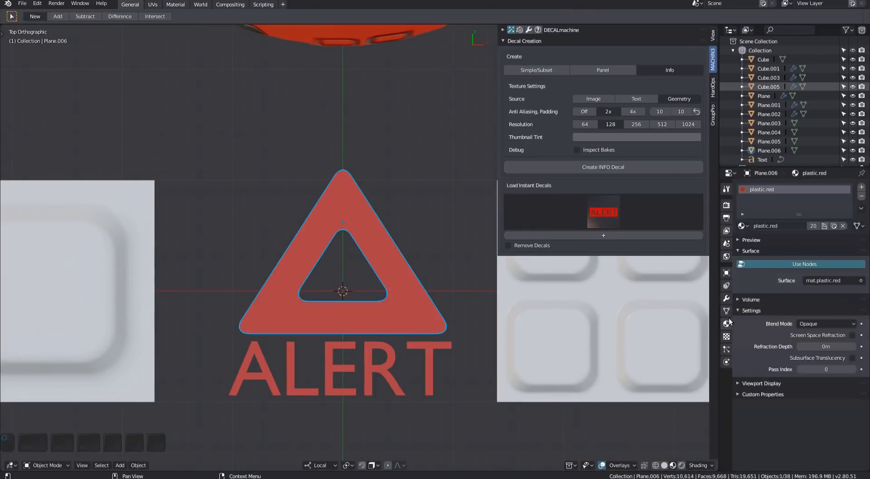
pyautogui.click(862, 195)
# Step: Create an INFO decal at resolution 256 from the triangle and ALERT text, and move it along Y clear of them
pyautogui.moveTo(386, 374); pyautogui.dragTo(391, 314, button='middle')
pyautogui.keyDown('shift'); pyautogui.click(391, 314); pyautogui.keyUp('shift')
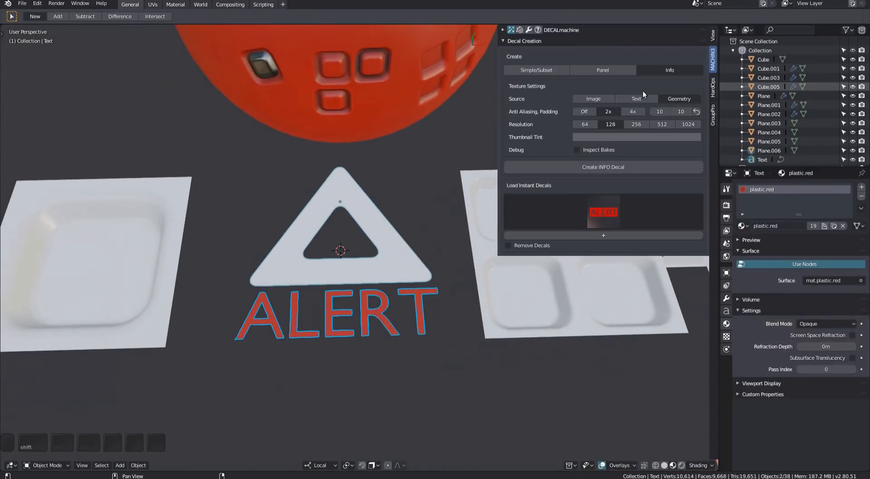
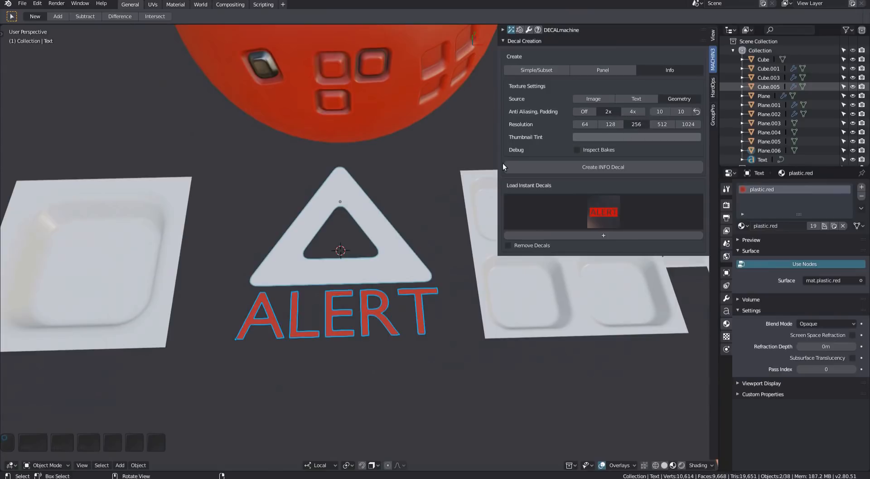
pyautogui.keyDown('shift'); pyautogui.moveTo(394, 216); pyautogui.dragTo(392, 209, button='middle'); pyautogui.keyUp('shift')
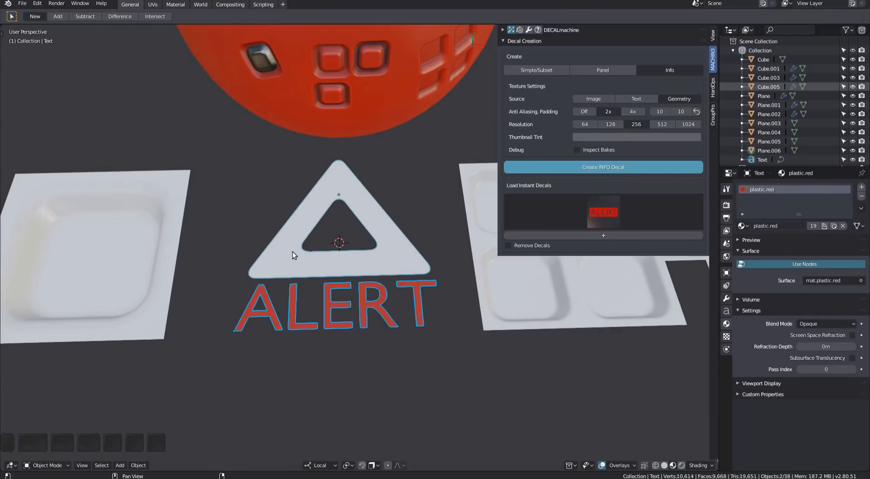
pyautogui.scroll(-3, 340, 285)
pyautogui.press('g')
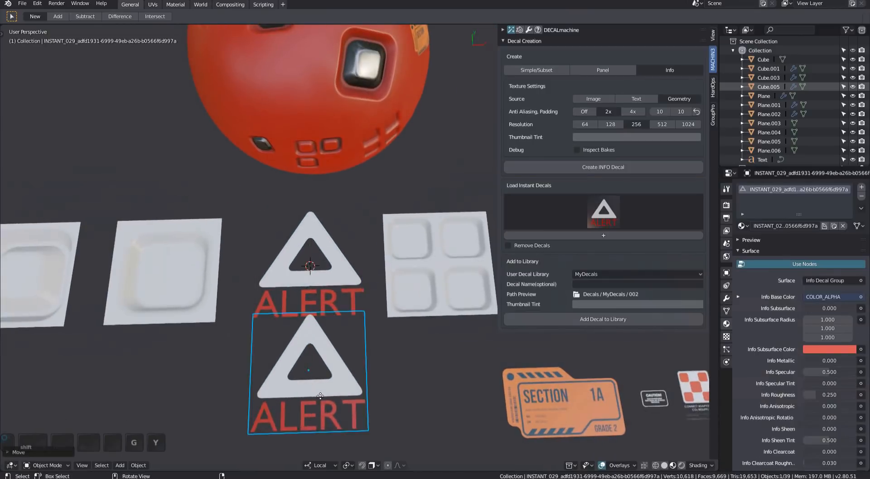
pyautogui.click(364, 333)
# Step: Move the new triangle ALERT decal onto the red sphere with surface snapping
pyautogui.scroll(4, 352, 363)
pyautogui.scroll(-1, 368, 336)
pyautogui.moveTo(368, 336); pyautogui.dragTo(293, 298, button='middle')
pyautogui.scroll(-4, 373, 326)
pyautogui.scroll(-4, 292, 297)
pyautogui.press('g')
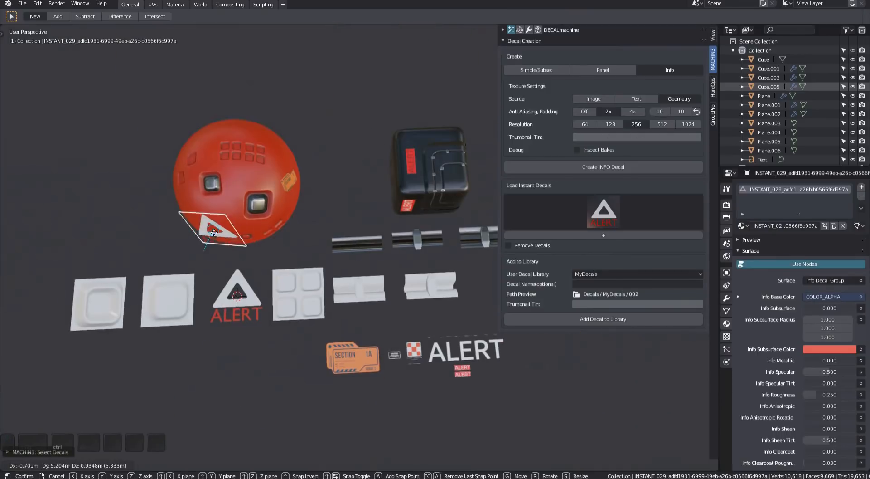
pyautogui.click(213, 229)
# Step: Reposition the triangle ALERT decal on the lower part of the sphere and scale it
pyautogui.moveTo(213, 229); pyautogui.dragTo(262, 167, button='middle')
pyautogui.scroll(7, 262, 168)
pyautogui.scroll(-3, 262, 167)
pyautogui.press('g')
pyautogui.click(214, 295)
pyautogui.press('s')
pyautogui.click(281, 327)
# Step: Adjust the triangle ALERT decal's size and project it onto the sphere's surface
pyautogui.press('d')
pyautogui.press('a')
pyautogui.keyDown('shift'); pyautogui.moveTo(281, 320); pyautogui.dragTo(366, 302, button='middle'); pyautogui.keyUp('shift')
pyautogui.click(318, 278)
pyautogui.press('s')
pyautogui.press('d')
pyautogui.press('d')
pyautogui.hotkey('alt', 'a')
# Step: Assign the plastic.mid material to the sphere
pyautogui.click(336, 272)
pyautogui.hotkey('ctrl', 's')
pyautogui.click(448, 247)
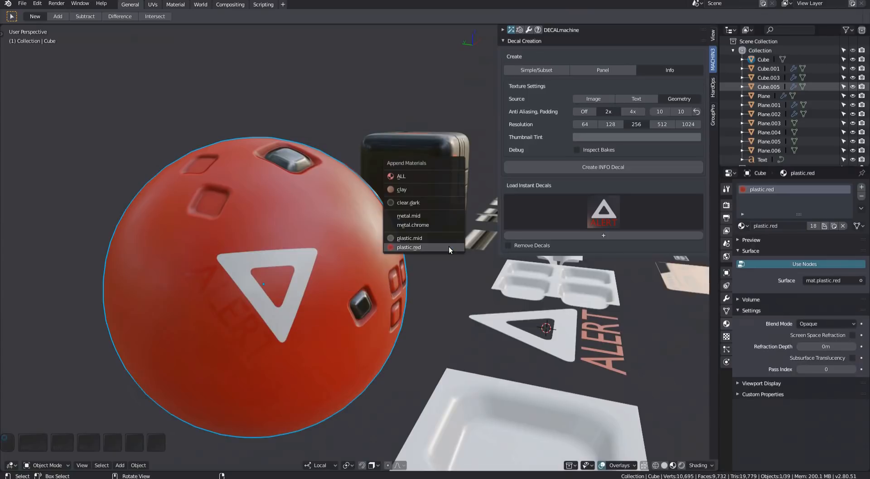
pyautogui.click(447, 237)
# Step: Rotate the triangle ALERT decal upright on the grey sphere and resize it
pyautogui.moveTo(361, 267); pyautogui.dragTo(339, 298, button='middle')
pyautogui.click(339, 298)
pyautogui.press('d')
pyautogui.scroll(1, 339, 298)
pyautogui.click(339, 298)
pyautogui.press('s')
pyautogui.click(377, 330)
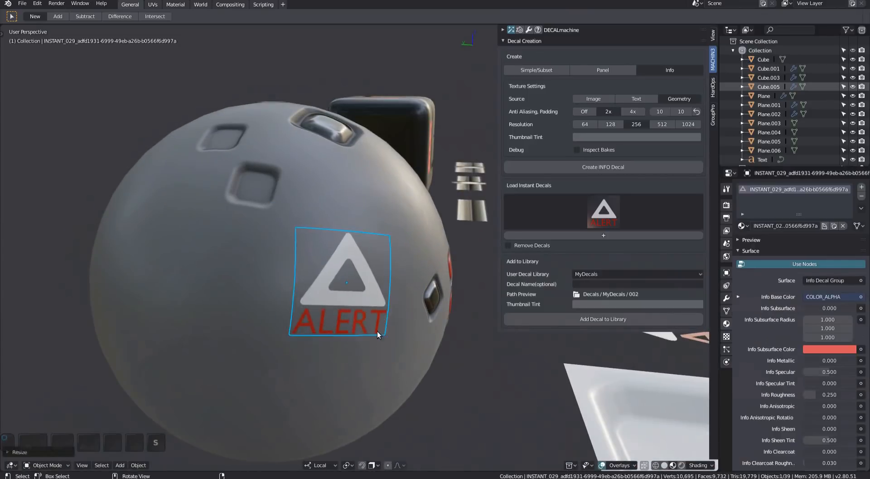
# Step: Snap the triangle ALERT decal to a new spot on the sphere, adjust its orientation and scale it
pyautogui.moveTo(377, 331); pyautogui.dragTo(320, 312, button='middle')
pyautogui.press('g')
pyautogui.keyDown('ctrl'); pyautogui.click(429, 282); pyautogui.keyUp('ctrl')
pyautogui.press('d')
pyautogui.scroll(1, 428, 282)
pyautogui.click(429, 283)
pyautogui.press('s')
pyautogui.click(439, 300)
# Step: Replace the ALERT text under the source triangle with "ATTENTION" and scale it to the triangle's width
pyautogui.scroll(-3, 439, 301)
pyautogui.moveTo(439, 301); pyautogui.dragTo(310, 294, button='middle')
pyautogui.click(422, 398)
pyautogui.click(353, 362)
pyautogui.scroll(3, 362, 358)
pyautogui.moveTo(380, 353)
pyautogui.keyDown('shift'); pyautogui.mouseDown(button='middle')
pyautogui.moveTo(392, 365)
pyautogui.moveTo(406, 359)
pyautogui.moveTo(393, 348)
pyautogui.mouseUp(button='middle'); pyautogui.keyUp('shift')
pyautogui.press('a')
pyautogui.click(392, 348)
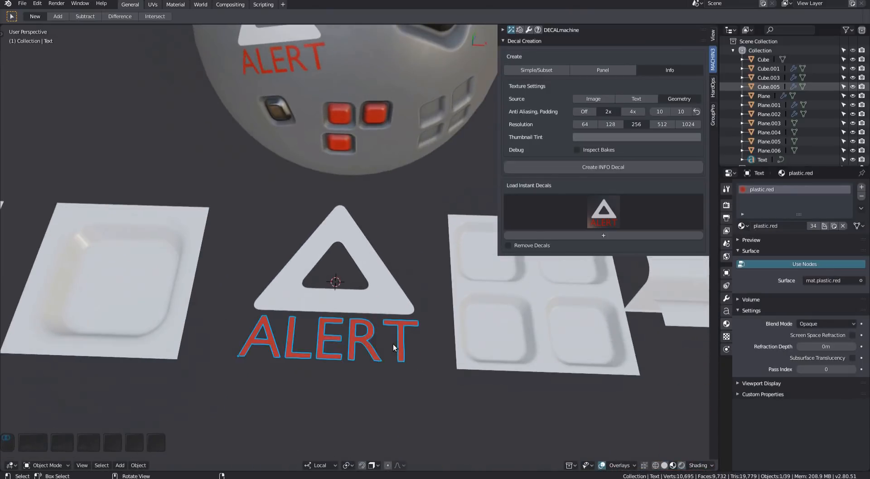
pyautogui.click(350, 348)
pyautogui.write('ATT')
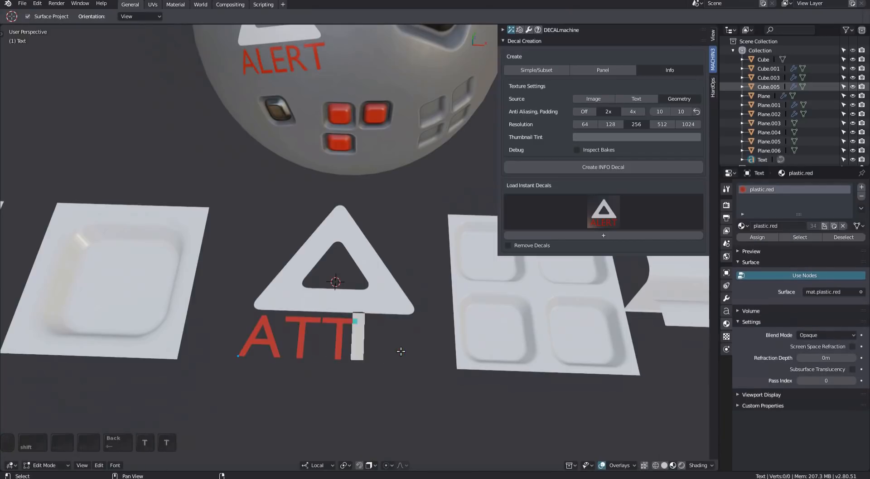
pyautogui.write('ENTION')
pyautogui.press('Tab')
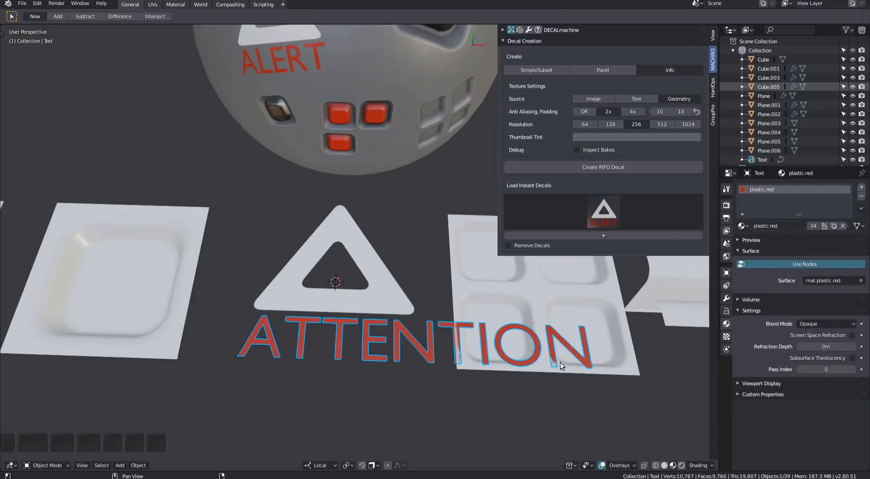
pyautogui.press('s')
pyautogui.click(406, 338)
# Step: Assign the plastic.red material to the triangle above the ATTENTION text
pyautogui.hotkey('alt', 'a')
pyautogui.moveTo(407, 338); pyautogui.dragTo(372, 329, button='middle')
pyautogui.click(371, 337)
pyautogui.keyDown('shift'); pyautogui.click(369, 315); pyautogui.keyUp('shift')
pyautogui.scroll(-4, 368, 325)
pyautogui.press('a')
pyautogui.click(407, 302)
pyautogui.hotkey('ctrl', 's')
pyautogui.click(484, 257)
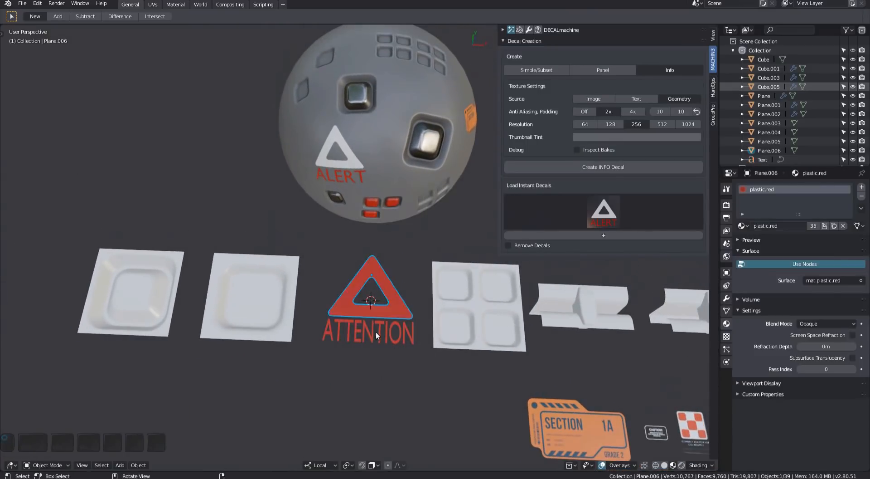
# Step: Clear the ATTENTION text's material, select it with the triangle, and set the decal padding to 50 by 50
pyautogui.keyDown('shift'); pyautogui.click(391, 310); pyautogui.keyUp('shift')
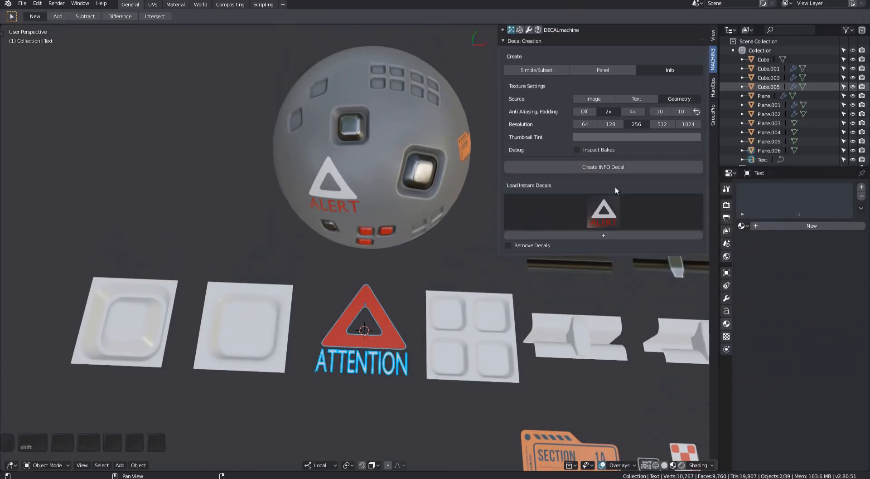
pyautogui.click(663, 117)
pyautogui.write('50')
pyautogui.click(682, 112)
pyautogui.write('50')
pyautogui.press('Return')
pyautogui.keyDown('shift'); pyautogui.moveTo(600, 196); pyautogui.dragTo(618, 156, button='middle'); pyautogui.keyUp('shift')
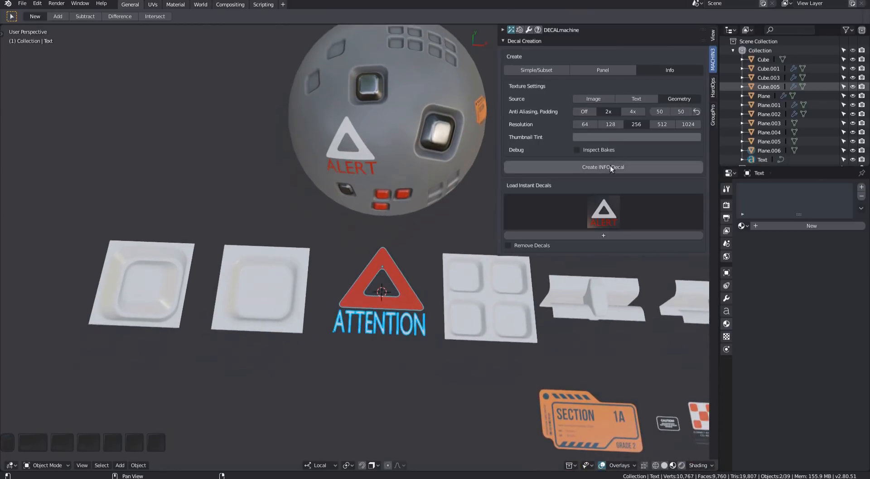
# Step: Create an INFO decal from the red triangle and ATTENTION text, and move it along Y clear of them
pyautogui.click(610, 166)
pyautogui.keyDown('shift'); pyautogui.moveTo(396, 307); pyautogui.dragTo(377, 270, button='middle'); pyautogui.keyUp('shift')
pyautogui.press('g')
pyautogui.press('y')
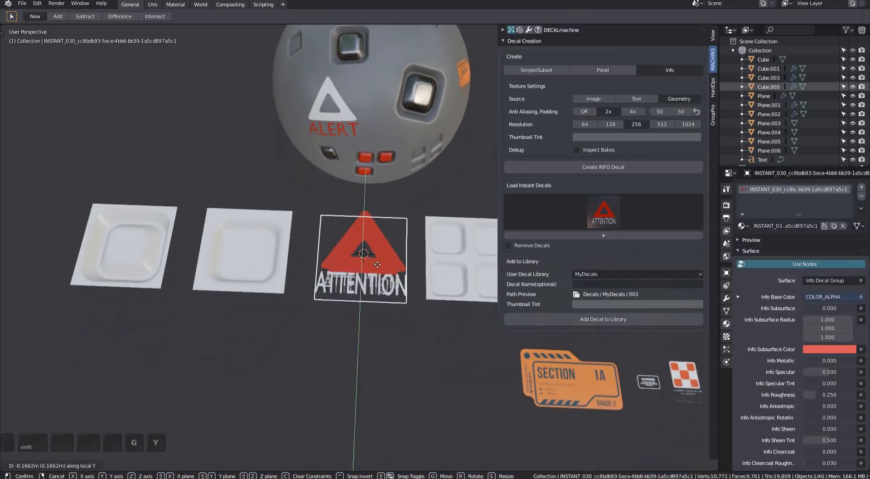
pyautogui.click(357, 373)
# Step: Snap the ATTENTION decal onto the sphere beside the ALERT decal and scale it
pyautogui.moveTo(357, 373); pyautogui.dragTo(439, 358, button='middle')
pyautogui.press('a')
pyautogui.click(482, 346)
pyautogui.press('g')
pyautogui.keyDown('ctrl'); pyautogui.click(178, 185); pyautogui.keyUp('ctrl')
pyautogui.press('f')
pyautogui.moveTo(181, 188); pyautogui.dragTo(238, 228, button='middle')
pyautogui.scroll(-1, 244, 229)
pyautogui.press('s')
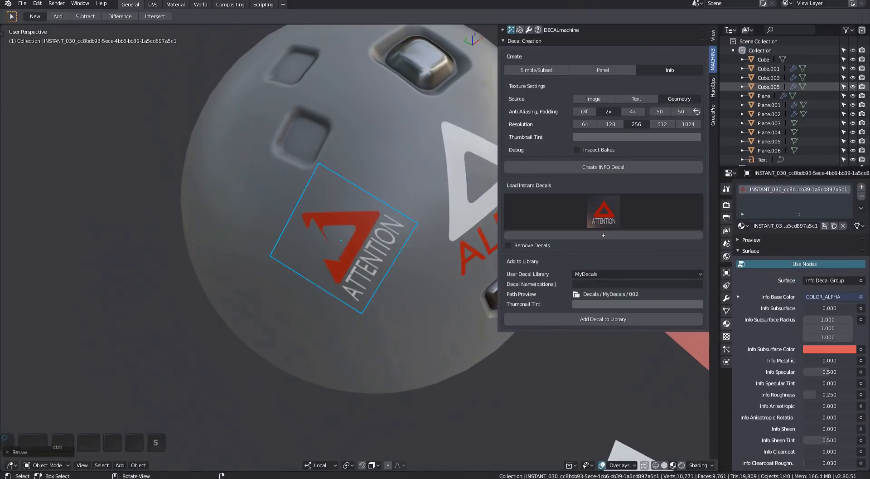
pyautogui.click(391, 301)
# Step: Rotate the ATTENTION decal upright on the sphere and scale it up by about 1.2
pyautogui.press('d')
pyautogui.press('a')
pyautogui.scroll(-2, 391, 301)
pyautogui.scroll(1, 390, 301)
pyautogui.click(399, 307)
pyautogui.press('a')
pyautogui.click(395, 286)
pyautogui.press('s')
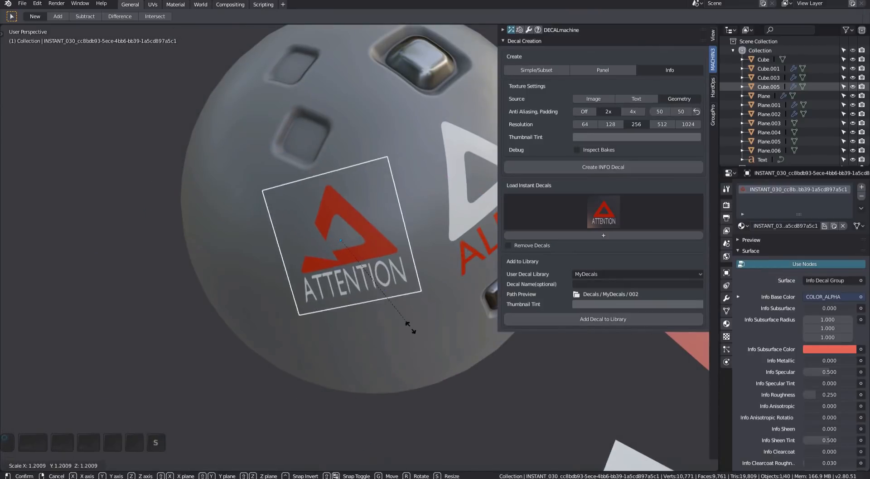
pyautogui.click(412, 325)
# Step: Reposition the ATTENTION decal next to the ALERT decal and project it onto the sphere
pyautogui.press('g')
pyautogui.click(418, 356)
pyautogui.press('d')
pyautogui.moveTo(418, 356); pyautogui.dragTo(347, 304, button='middle')
pyautogui.keyDown('shift'); pyautogui.click(364, 210); pyautogui.keyUp('shift')
pyautogui.press('a')
pyautogui.click(367, 287)
pyautogui.press('g')
pyautogui.keyDown('ctrl'); pyautogui.click(359, 265); pyautogui.keyUp('ctrl')
pyautogui.press('a')
# Step: Review the sphere, the source geometry and the collection of baked instant decals
pyautogui.scroll(-1, 359, 264)
pyautogui.moveTo(359, 264); pyautogui.dragTo(279, 305, button='middle')
pyautogui.scroll(-2, 308, 317)
pyautogui.keyDown('shift'); pyautogui.moveTo(340, 326); pyautogui.dragTo(273, 271, button='middle'); pyautogui.keyUp('shift')
pyautogui.scroll(-2, 274, 272)
pyautogui.keyDown('shift'); pyautogui.moveTo(356, 286); pyautogui.dragTo(357, 314, button='middle'); pyautogui.keyUp('shift')
pyautogui.moveTo(503, 190); pyautogui.dragTo(246, 352, button='middle')
pyautogui.press('d')
pyautogui.click(305, 357)
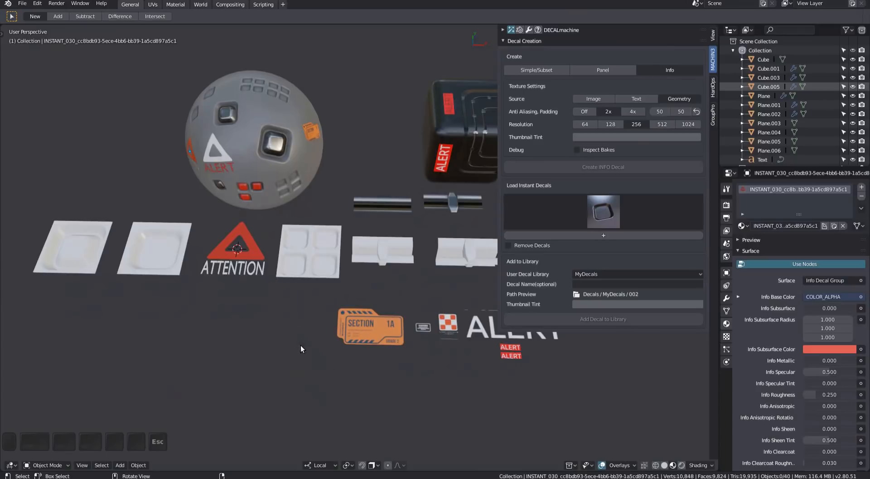
pyautogui.click(589, 209)
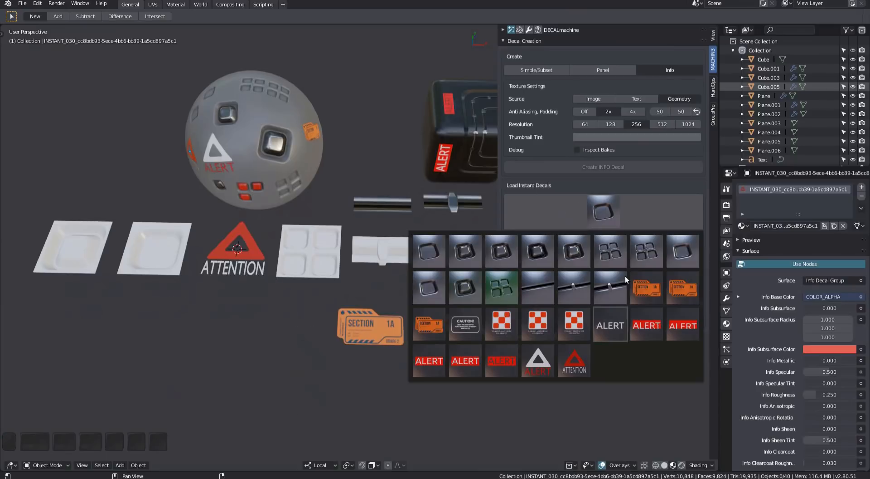
pyautogui.keyDown('shift'); pyautogui.moveTo(453, 329); pyautogui.dragTo(529, 385, button='middle'); pyautogui.keyUp('shift')
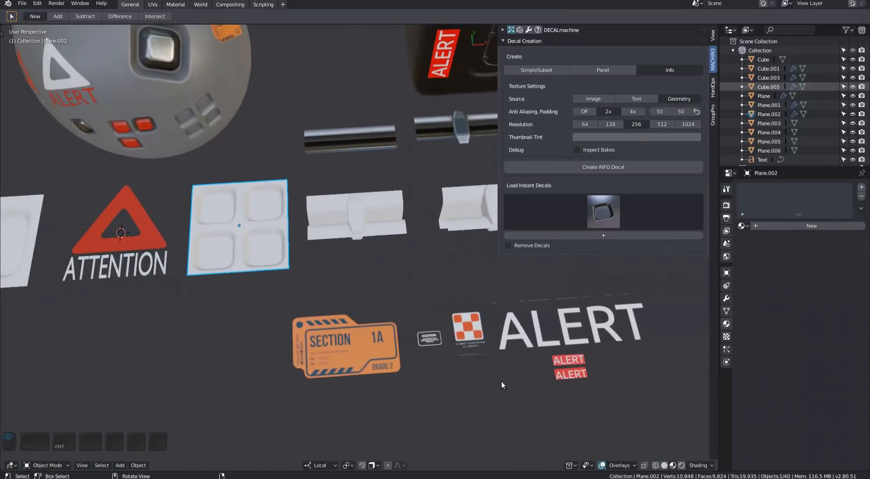
pyautogui.click(344, 324)
pyautogui.click(316, 317)
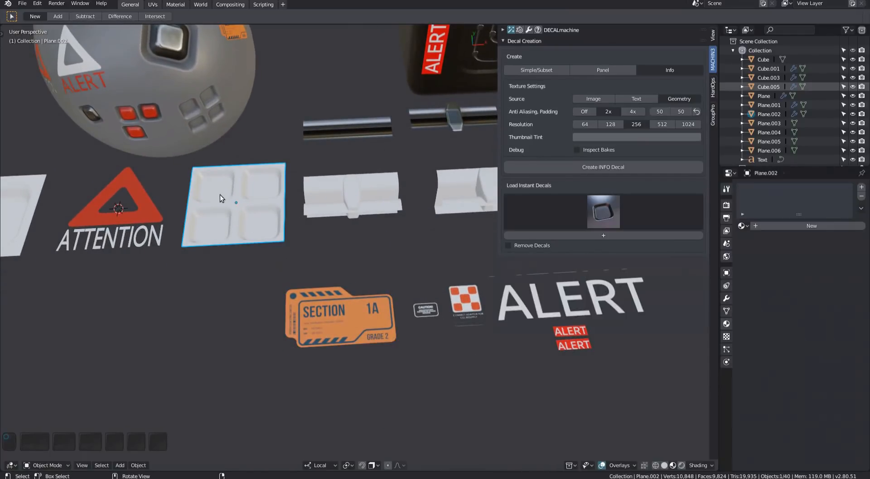
pyautogui.keyDown('ctrl'); pyautogui.moveTo(490, 316); pyautogui.dragTo(393, 342, button='middle'); pyautogui.keyUp('ctrl')
# Step: Load the first recessed-square instant decal, move it below the ATTENTION text, and clear its rotation and scale
pyautogui.press('a')
pyautogui.press('d')
pyautogui.click(581, 235)
pyautogui.press('g')
pyautogui.click(188, 348)
pyautogui.keyDown('shift'); pyautogui.moveTo(189, 348); pyautogui.dragTo(247, 329, button='middle'); pyautogui.keyUp('shift')
pyautogui.hotkey('alt', 'r')
pyautogui.press('s')
pyautogui.click(450, 411)
pyautogui.keyDown('shift'); pyautogui.moveTo(300, 338); pyautogui.dragTo(382, 351, button='middle'); pyautogui.keyUp('shift')
pyautogui.scroll(3, 341, 339)
pyautogui.hotkey('alt', 's')
pyautogui.press('F1')
pyautogui.moveTo(350, 335); pyautogui.dragTo(387, 365, button='middle')
pyautogui.hotkey('alt', 's')
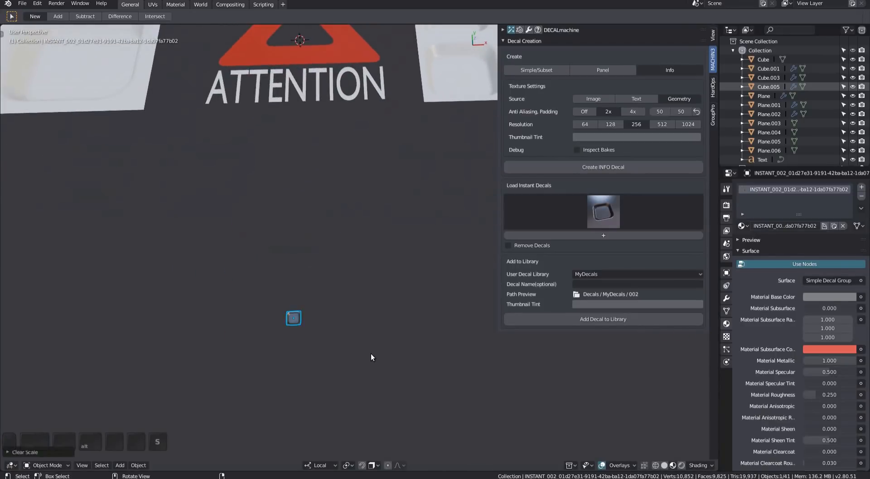
# Step: Name the recessed-square decal "my simple decal" and add it to the MyDecals library
pyautogui.press('KP_Decimal')
pyautogui.scroll(-5, 374, 311)
pyautogui.click(610, 285)
pyautogui.write('my simple decal')
pyautogui.press('Return')
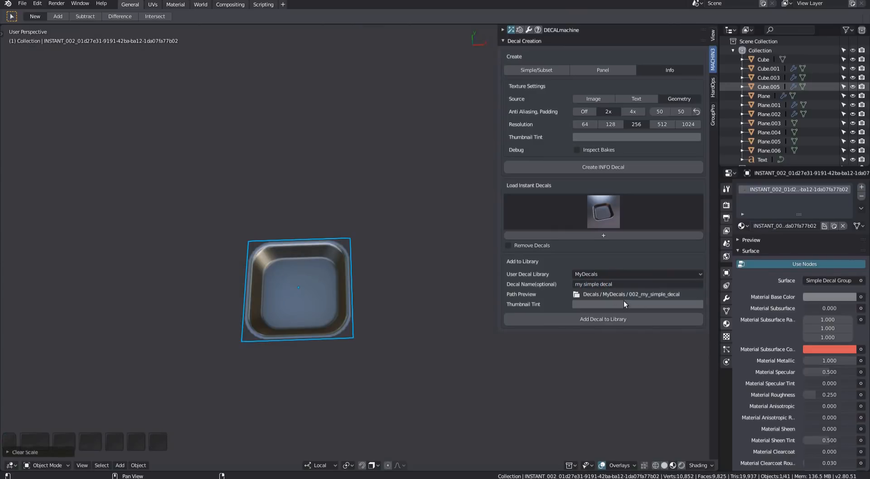
pyautogui.press('d')
pyautogui.click(353, 291)
pyautogui.press('Escape')
pyautogui.keyDown('shift'); pyautogui.moveTo(373, 330); pyautogui.dragTo(368, 304, button='middle'); pyautogui.keyUp('shift')
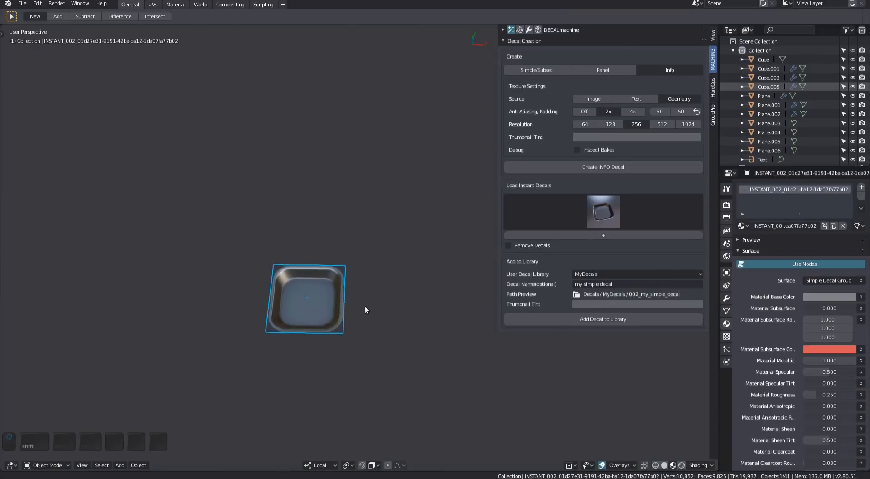
pyautogui.click(603, 317)
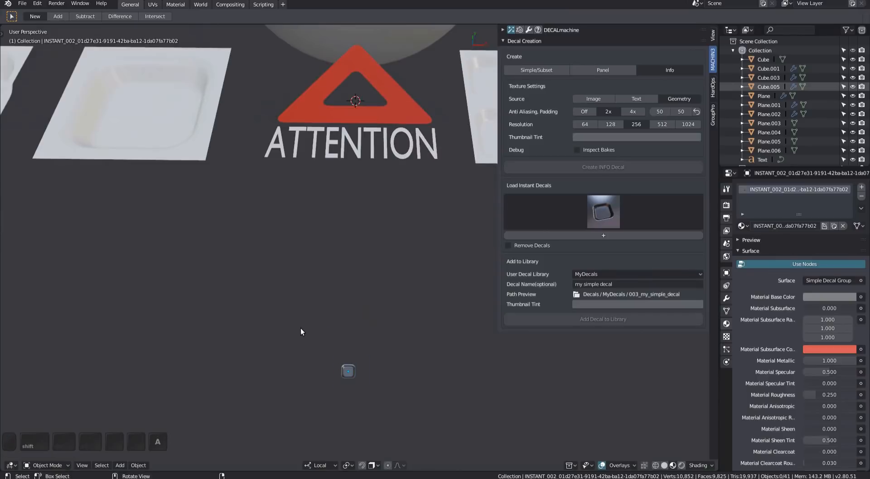
# Step: Check the MyDecals library for the newly added simple decal
pyautogui.press('d')
pyautogui.click(364, 323)
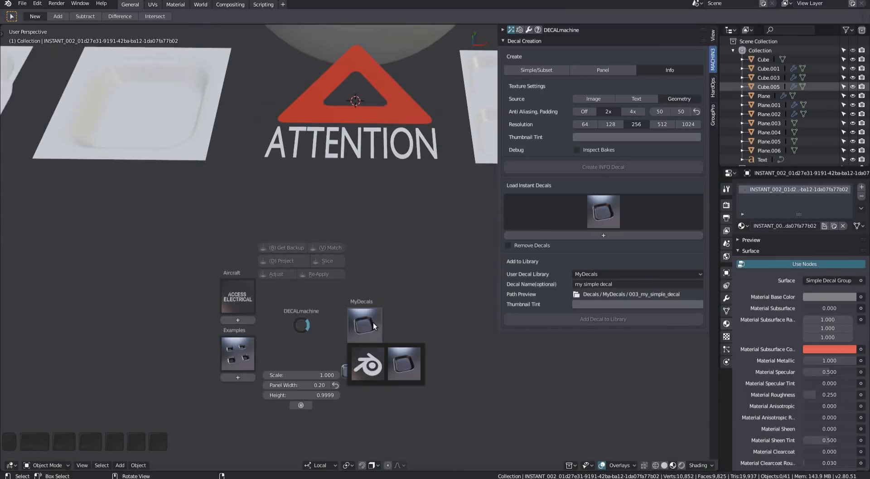
pyautogui.click(412, 360)
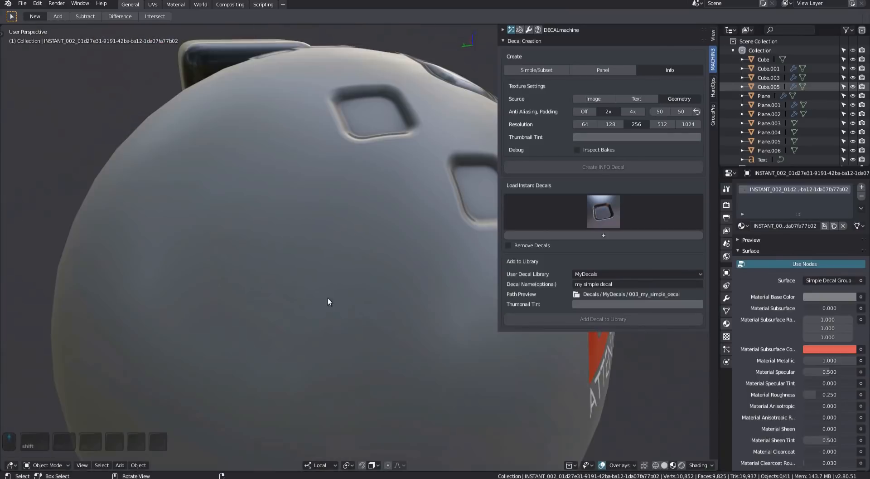
# Step: Insert my_simple_decal from the MyDecals library onto an empty area of the sphere and scale it up
pyautogui.press('d')
pyautogui.click(394, 284)
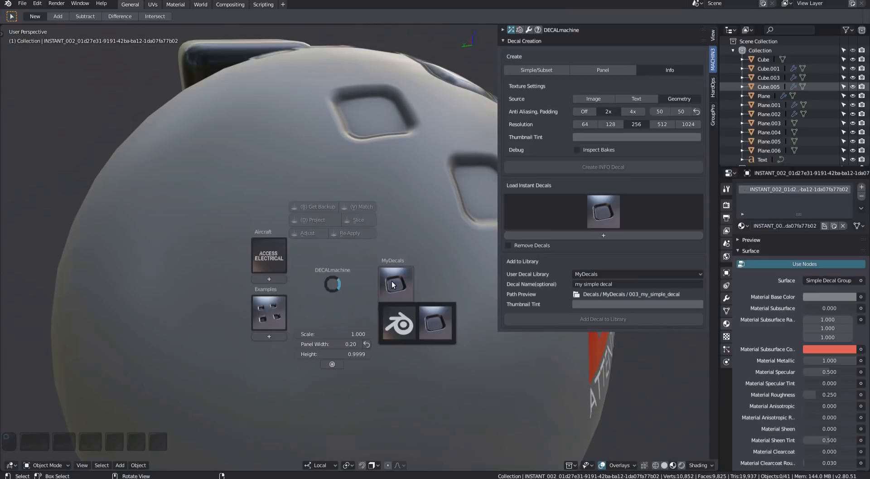
pyautogui.click(434, 319)
pyautogui.press('s')
pyautogui.click(570, 452)
pyautogui.keyDown('shift'); pyautogui.moveTo(569, 453); pyautogui.dragTo(548, 427, button='middle'); pyautogui.keyUp('shift')
# Step: Position the inserted simple decal and project it onto the sphere's curved surface
pyautogui.press('d')
pyautogui.keyDown('ctrl'); pyautogui.click(393, 254); pyautogui.keyUp('ctrl')
pyautogui.press('g')
pyautogui.click(334, 272)
pyautogui.press('d')
pyautogui.press('a')
# Step: Load the subset instant decal with a raised square inside a recess
pyautogui.scroll(-5, 336, 273)
pyautogui.click(349, 284)
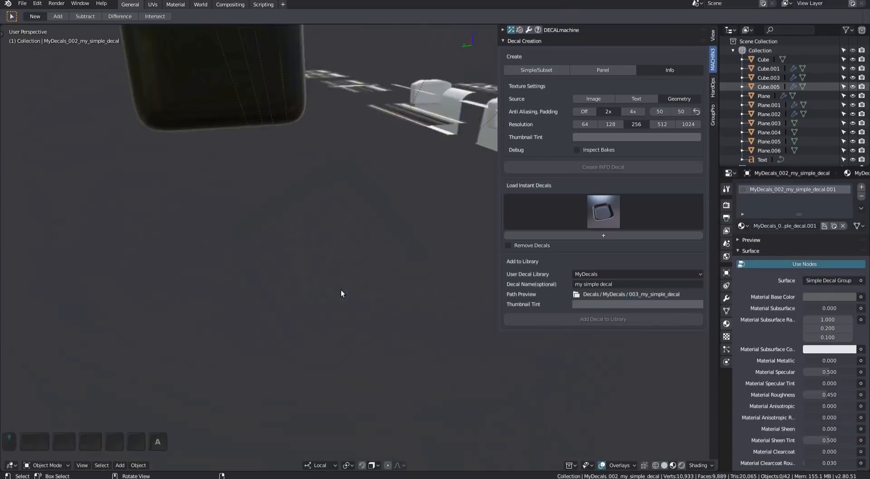
pyautogui.scroll(-5, 341, 289)
pyautogui.moveTo(341, 290); pyautogui.dragTo(317, 318, button='middle')
pyautogui.scroll(-5, 289, 299)
pyautogui.scroll(5, 289, 299)
pyautogui.scroll(-3, 316, 333)
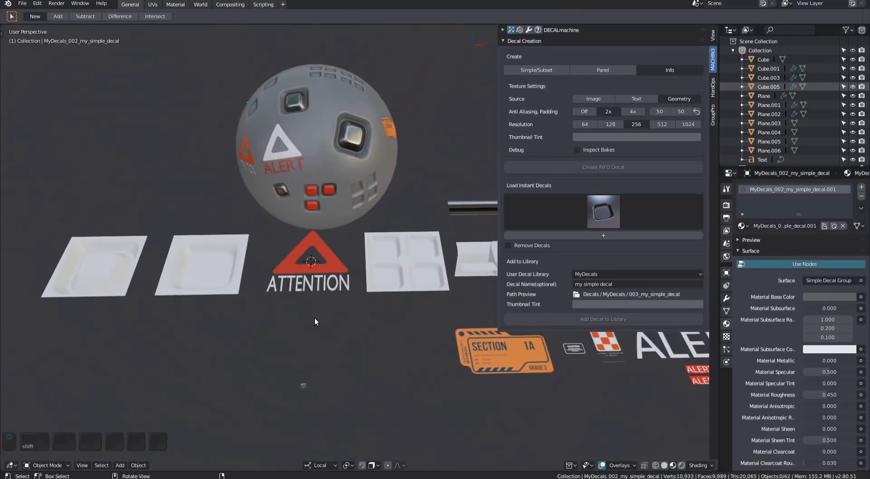
pyautogui.click(588, 212)
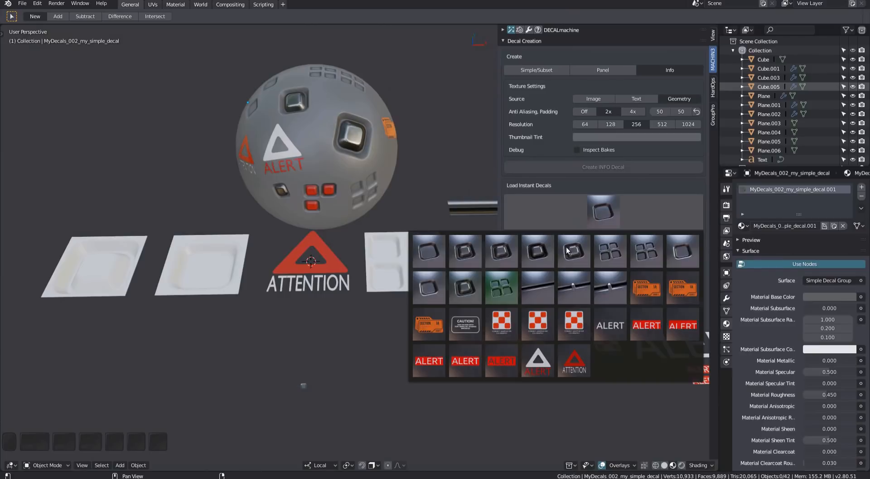
pyautogui.click(466, 253)
pyautogui.keyDown('shift'); pyautogui.moveTo(325, 288); pyautogui.dragTo(328, 276, button='middle'); pyautogui.keyUp('shift')
# Step: Move the subset decal along Y and X beside the simple decal and snap the 3D cursor to it
pyautogui.press('g')
pyautogui.press('y')
pyautogui.click(326, 393)
pyautogui.press('g')
pyautogui.press('x')
pyautogui.click(348, 345)
pyautogui.keyDown('shift'); pyautogui.moveTo(348, 344); pyautogui.dragTo(369, 361, button='middle'); pyautogui.keyUp('shift')
pyautogui.hotkey('shift', 's')
pyautogui.click(293, 335)
pyautogui.press('f')
pyautogui.scroll(-5, 349, 363)
pyautogui.scroll(-3, 376, 331)
pyautogui.moveTo(405, 310); pyautogui.dragTo(410, 308, button='middle')
# Step: Name the subset decal "my subset decal" and add it to the MyDecals library
pyautogui.click(700, 285)
pyautogui.write('my s')
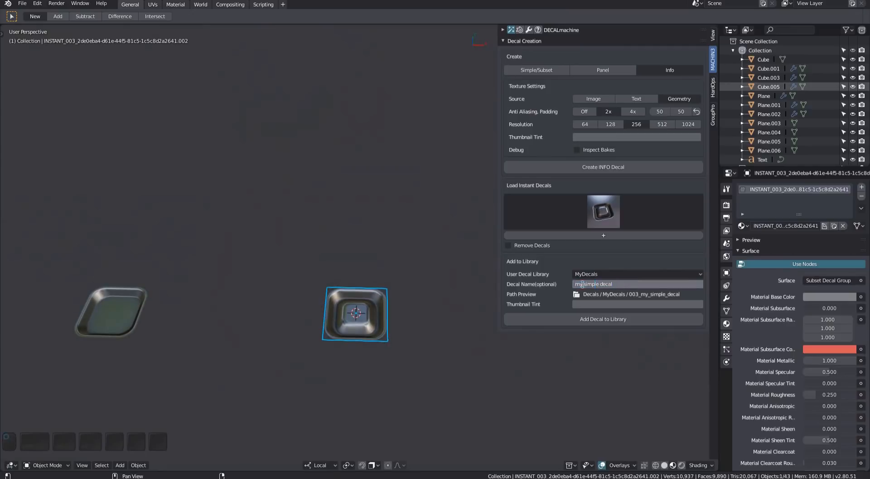
pyautogui.write('ubset decal')
pyautogui.press('Return')
pyautogui.click(603, 318)
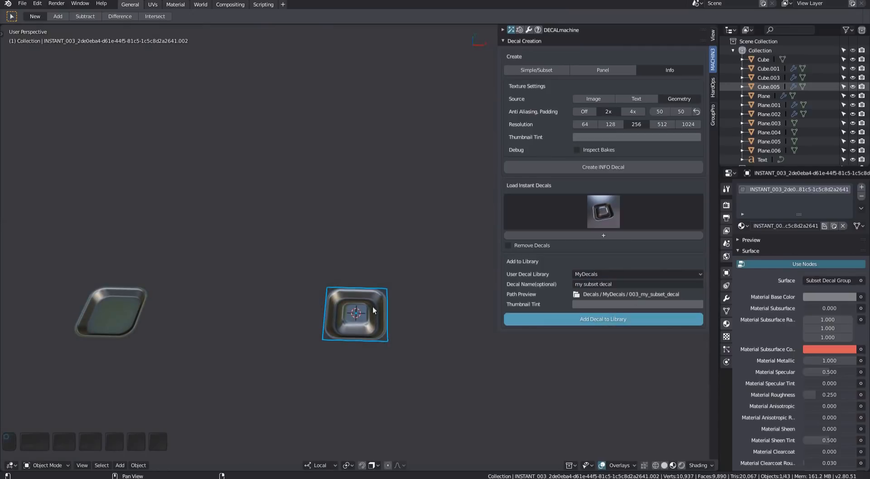
# Step: Insert my_subset_decal from MyDecals onto the sphere between the raised squares, scale it and project it onto the surface
pyautogui.press('d')
pyautogui.click(356, 272)
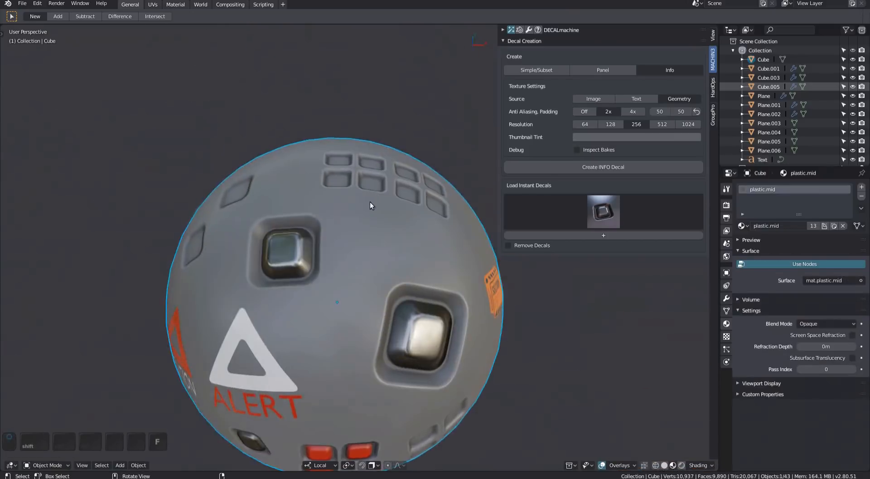
pyautogui.moveTo(369, 205); pyautogui.dragTo(314, 319, button='middle')
pyautogui.press('d')
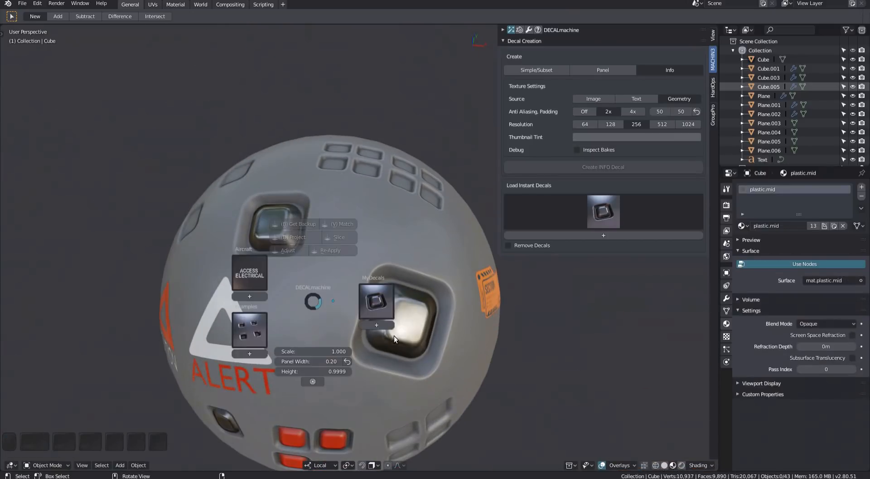
pyautogui.click(384, 341)
pyautogui.press('s')
pyautogui.click(495, 419)
pyautogui.press('d')
pyautogui.click(346, 281)
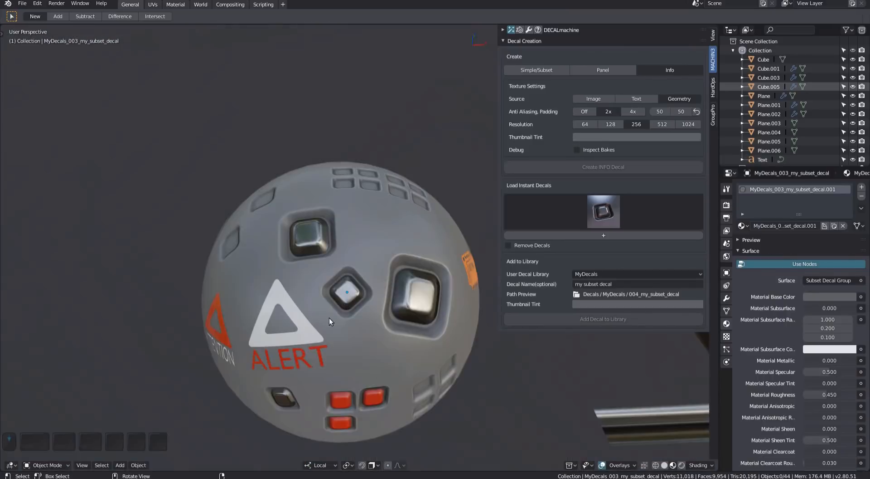
# Step: Load the simple instant decal with four recessed squares at the 3D cursor
pyautogui.scroll(-3, 329, 318)
pyautogui.keyDown('shift'); pyautogui.moveTo(356, 321); pyautogui.dragTo(327, 237, button='middle'); pyautogui.keyUp('shift')
pyautogui.click(599, 215)
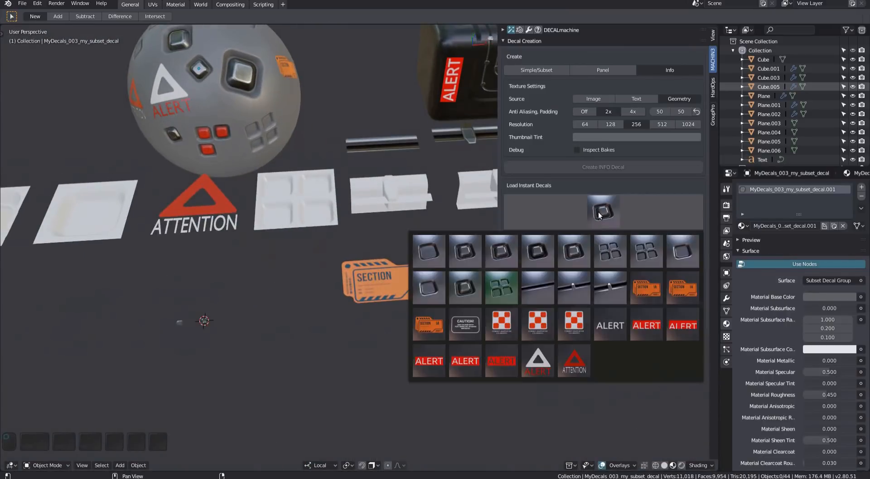
pyautogui.click(608, 253)
pyautogui.click(231, 327)
pyautogui.press('KP_Decimal')
pyautogui.scroll(-4, 363, 314)
pyautogui.keyDown('shift'); pyautogui.moveTo(315, 331); pyautogui.dragTo(364, 300, button='middle'); pyautogui.keyUp('shift')
pyautogui.scroll(5, 364, 312)
pyautogui.press('f')
pyautogui.scroll(-4, 364, 312)
pyautogui.hotkey('alt', 'a')
# Step: Name the four-square decal "another simple decal" and add it to the MyDecals library
pyautogui.click(619, 284)
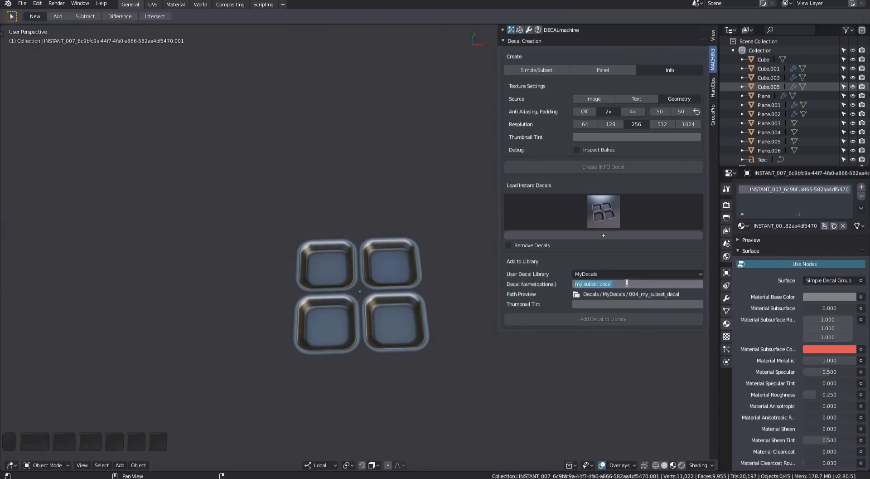
pyautogui.write('another simple decal')
pyautogui.press('Return')
pyautogui.click(389, 300)
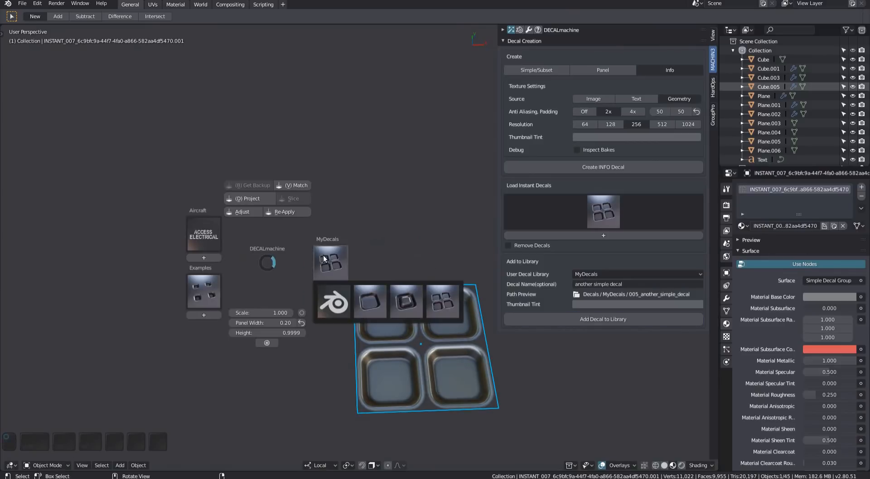
# Step: Insert another_simple_decal from MyDecals onto the plain side of the dark box and inspect its depth
pyautogui.press('KP_Divide')
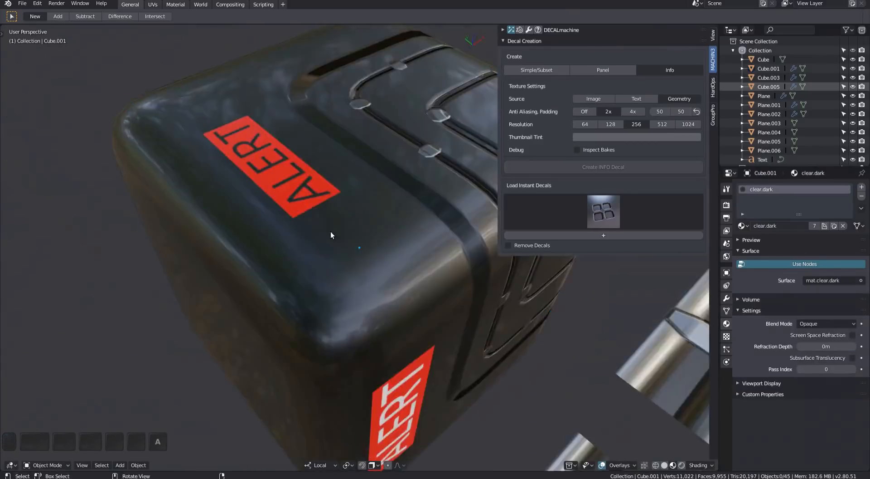
pyautogui.moveTo(330, 231); pyautogui.dragTo(341, 297, button='middle')
pyautogui.press('d')
pyautogui.click(429, 274)
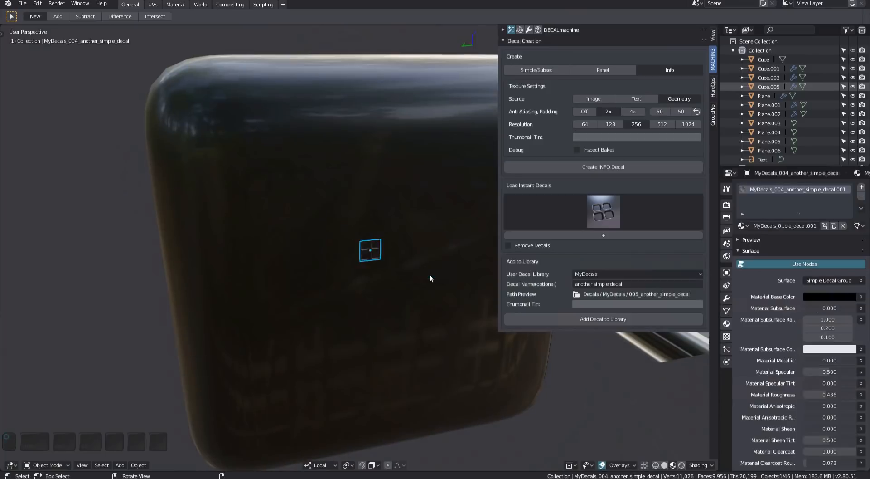
pyautogui.click(390, 238)
pyautogui.moveTo(391, 237); pyautogui.dragTo(258, 235, button='middle')
pyautogui.press('KP_Decimal')
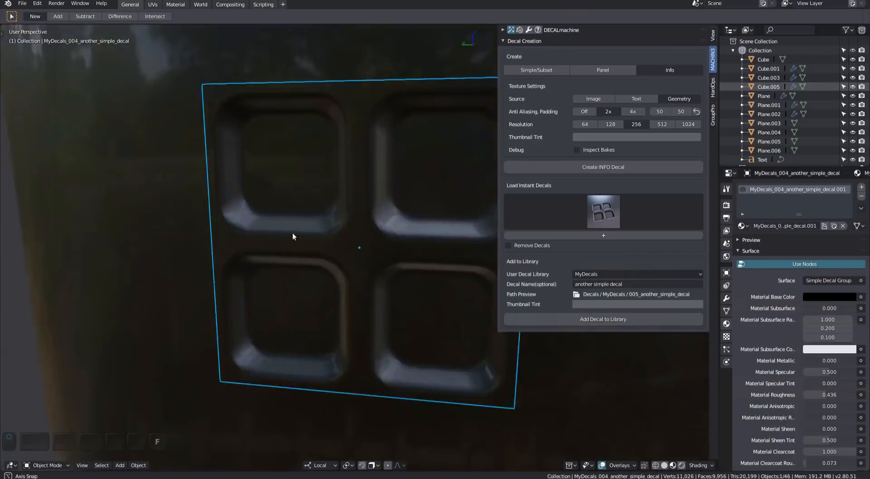
pyautogui.moveTo(361, 210); pyautogui.dragTo(328, 275, button='middle')
pyautogui.press('d')
pyautogui.click(378, 251)
pyautogui.hotkey('alt', 'a')
# Step: Select the original four-square instant decal and increase its parallax amount by about 0.08
pyautogui.scroll(-8, 378, 251)
pyautogui.keyDown('shift'); pyautogui.moveTo(328, 275); pyautogui.dragTo(322, 308, button='middle'); pyautogui.keyUp('shift')
pyautogui.scroll(-10, 280, 303)
pyautogui.click(295, 288)
pyautogui.press('KP_Decimal')
pyautogui.click(322, 308)
pyautogui.scroll(5, 323, 308)
pyautogui.press('d')
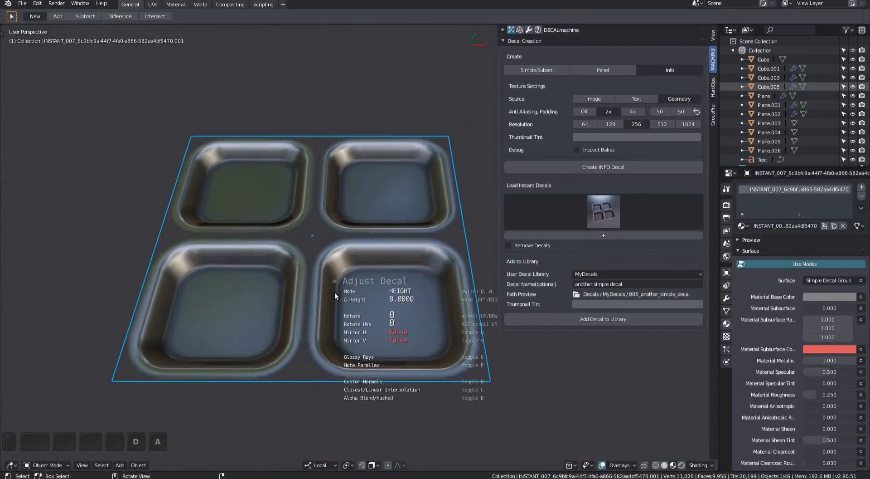
pyautogui.click(368, 289)
pyautogui.scroll(-4, 351, 275)
pyautogui.moveTo(355, 257); pyautogui.dragTo(356, 289, button='middle')
pyautogui.scroll(3, 356, 289)
pyautogui.press('d')
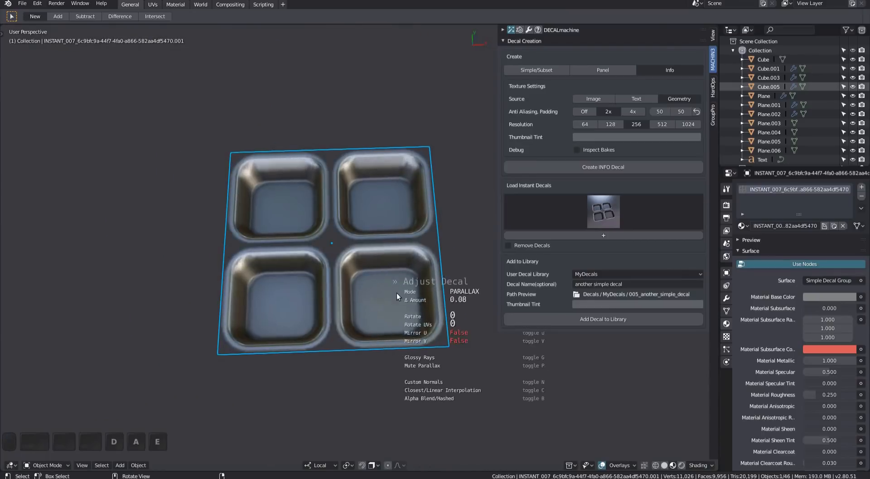
pyautogui.moveTo(424, 305); pyautogui.dragTo(390, 317, button='middle')
pyautogui.scroll(-5, 345, 267)
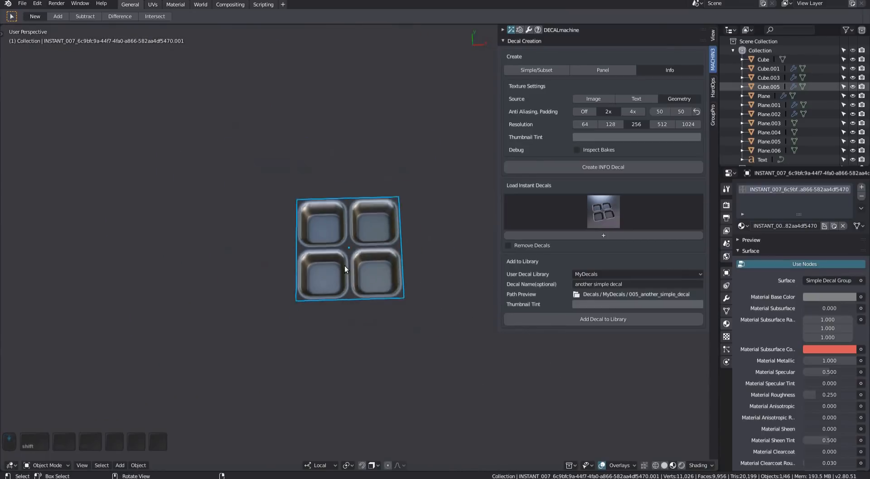
# Step: Change the decal name to "yet another simple decal" and add the adjusted four-square decal to the MyDecals library
pyautogui.click(608, 284)
pyautogui.press('Return')
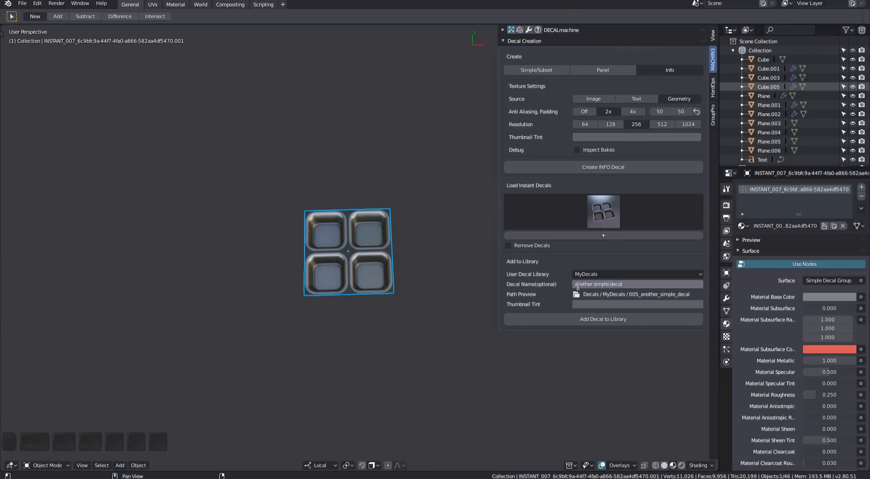
pyautogui.press('Home')
pyautogui.write('yet')
pyautogui.press('Return')
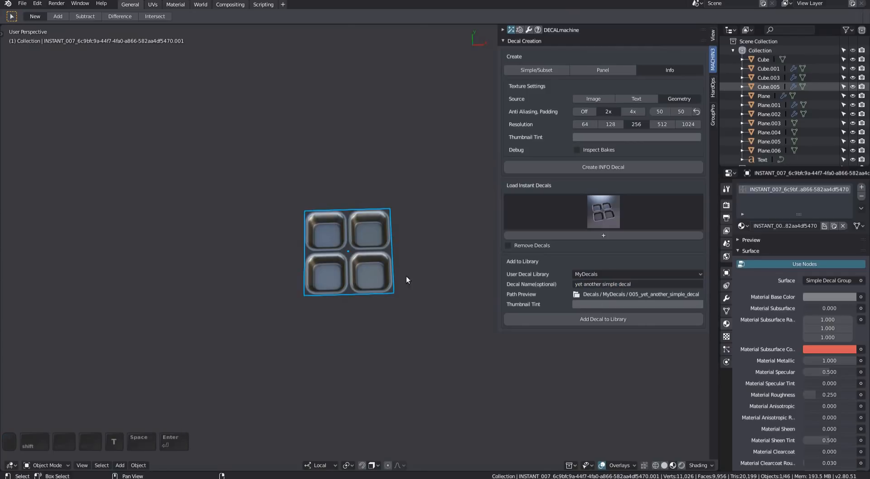
pyautogui.keyDown('shift'); pyautogui.moveTo(588, 301); pyautogui.dragTo(570, 316, button='middle'); pyautogui.keyUp('shift')
pyautogui.click(571, 319)
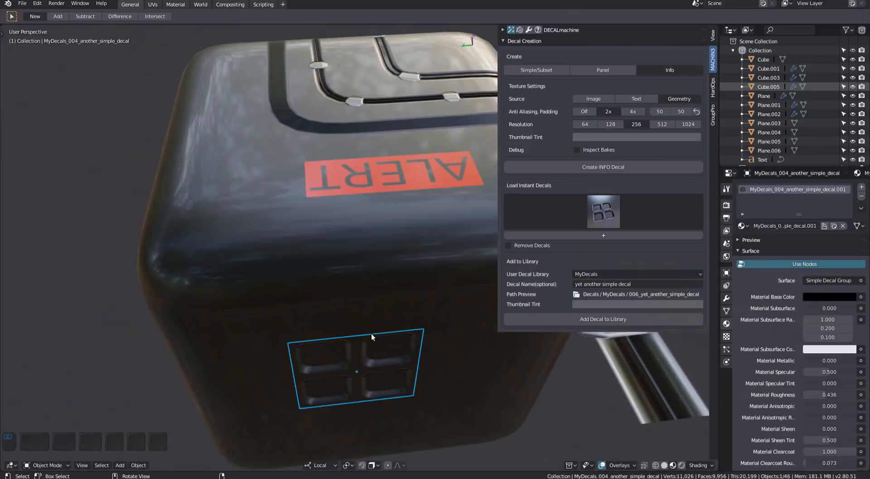
# Step: Move another_simple_decal onto the face of the dark box with the ALERT decal and pipe panels, and resize it
pyautogui.press('g')
pyautogui.click(253, 166)
pyautogui.press('s')
pyautogui.moveTo(252, 165); pyautogui.dragTo(212, 355, button='middle')
pyautogui.click(295, 295)
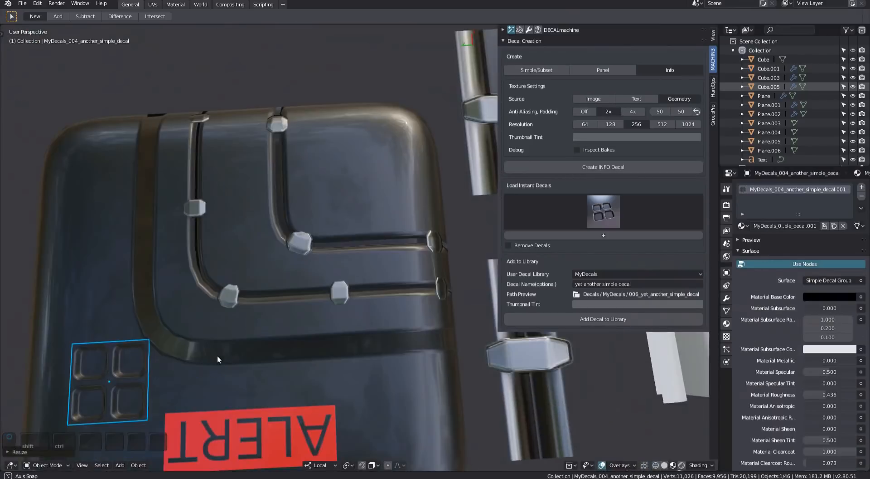
# Step: Fine-tune the placement of another_simple_decal beside the ALERT decal on the dark box
pyautogui.click(204, 442)
pyautogui.keyDown('shift'); pyautogui.moveTo(204, 441); pyautogui.dragTo(357, 346, button='middle'); pyautogui.keyUp('shift')
pyautogui.press('g')
pyautogui.press('y')
pyautogui.rightClick(357, 339)
pyautogui.press('g')
pyautogui.rightClick(356, 347)
pyautogui.moveTo(287, 331); pyautogui.dragTo(311, 304, button='middle')
pyautogui.click(300, 325)
pyautogui.scroll(2, 298, 319)
pyautogui.press('g')
pyautogui.click(282, 336)
# Step: Insert yet_another_simple_decal from MyDecals next to the first four-square decal on the dark box and resize it
pyautogui.keyDown('shift'); pyautogui.moveTo(408, 286); pyautogui.dragTo(355, 285, button='middle'); pyautogui.keyUp('shift')
pyautogui.press('a')
pyautogui.press('d')
pyautogui.click(414, 308)
pyautogui.click(354, 342)
pyautogui.scroll(3, 349, 331)
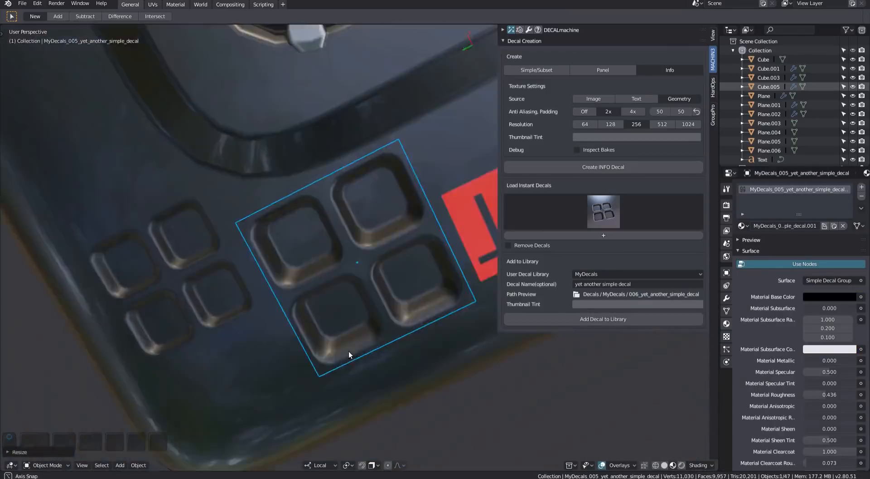
# Step: Reposition yet_another_simple_decal beside the other four-square decal on the dark box and compare their depth
pyautogui.moveTo(249, 305); pyautogui.dragTo(357, 339, button='middle')
pyautogui.scroll(-8, 299, 313)
pyautogui.click(230, 348)
pyautogui.scroll(10, 282, 343)
pyautogui.press('a')
pyautogui.scroll(-4, 357, 337)
pyautogui.hotkey('shift', 'b')
pyautogui.click(364, 334)
pyautogui.press('g')
pyautogui.click(258, 352)
pyautogui.press('a')
pyautogui.moveTo(267, 348); pyautogui.dragTo(305, 339, button='middle')
# Step: Filter the add-on preferences for "dec" and expand the DECALmachine settings
pyautogui.click(618, 207)
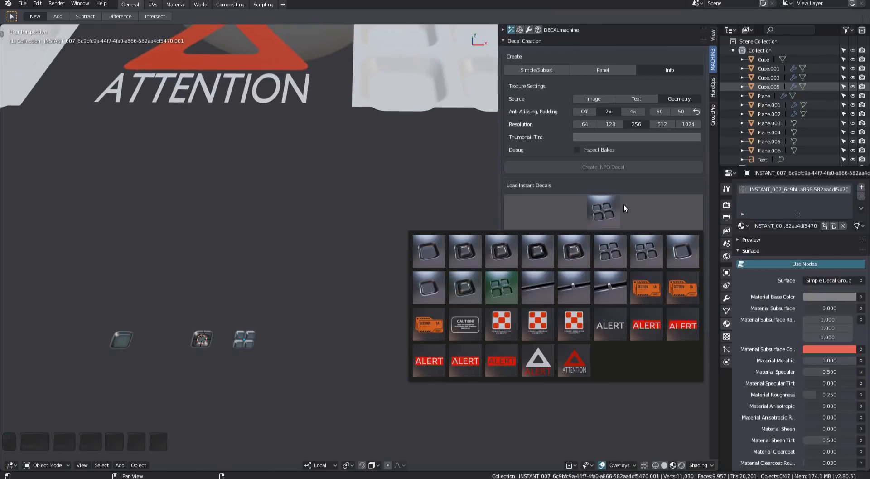
pyautogui.click(545, 282)
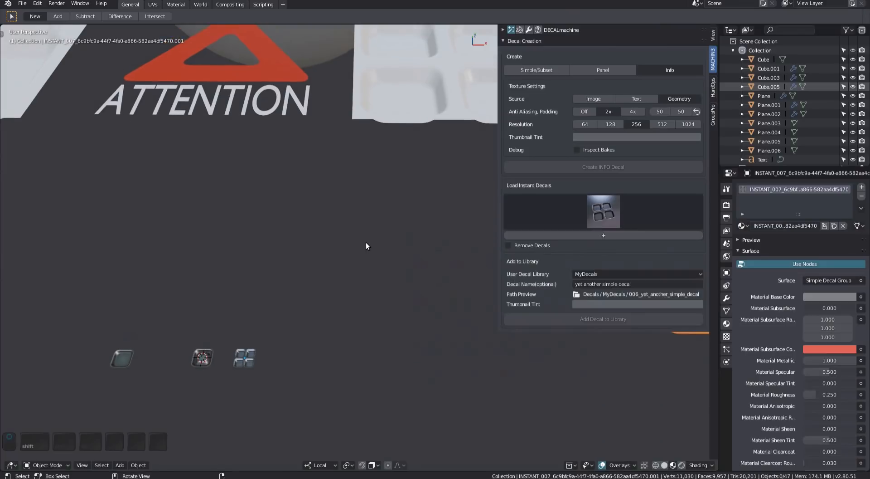
pyautogui.hotkey('ctrl', 'alt', 'u')
pyautogui.click(517, 16)
pyautogui.write('dec')
pyautogui.press('Return')
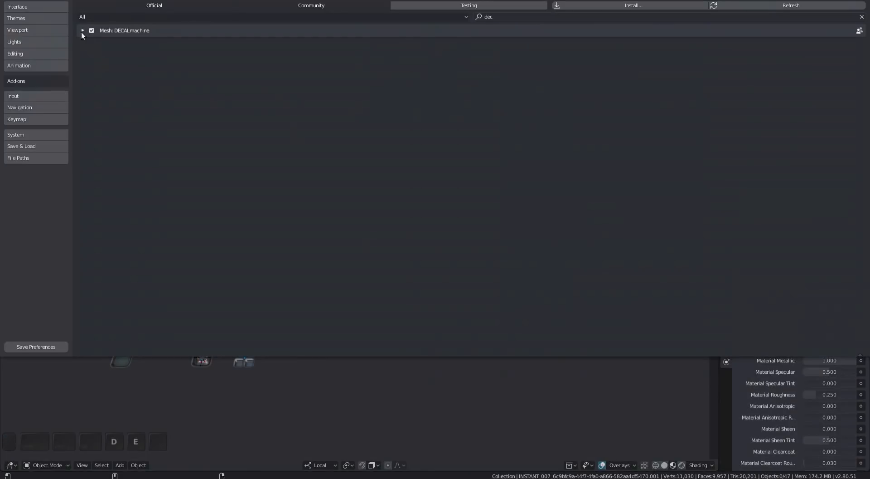
pyautogui.click(83, 31)
# Step: Create an empty decal library named "My Panels" and enable Slice for it
pyautogui.click(178, 243)
pyautogui.click(337, 244)
pyautogui.write('My Panels')
pyautogui.press('Return')
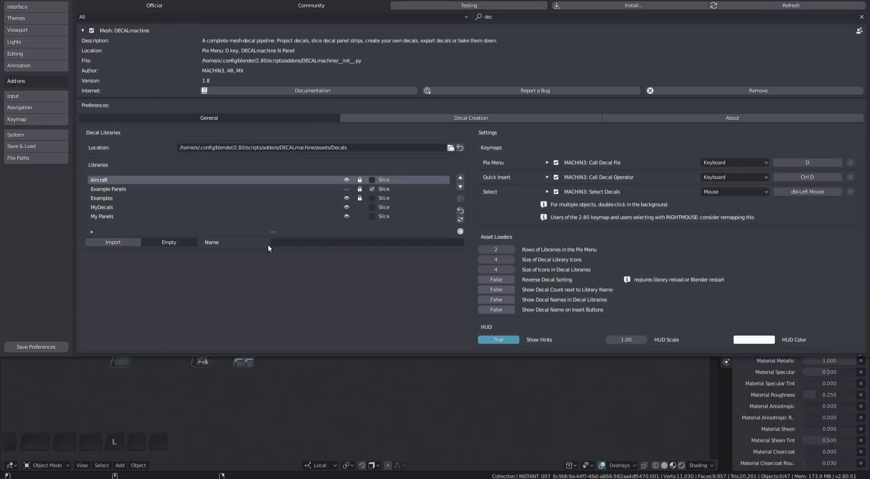
pyautogui.click(372, 216)
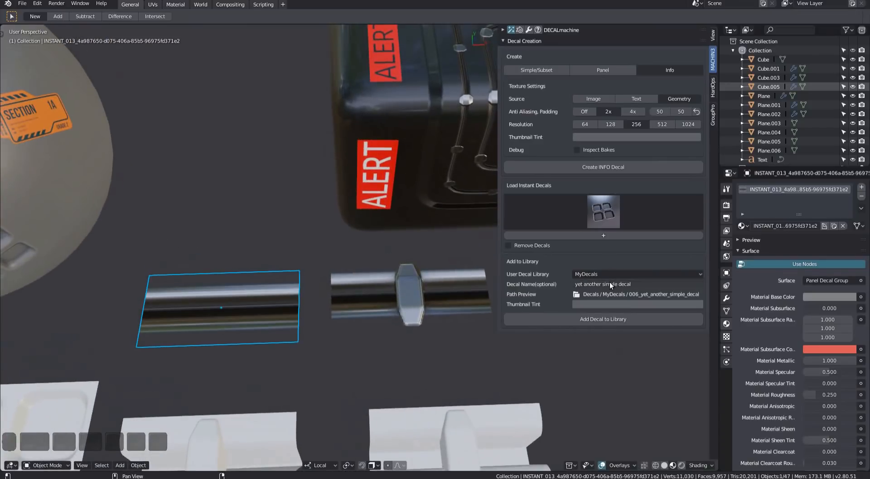
# Step: Add the plain panel decal to the My Panels library under the name "my panel"
pyautogui.click(614, 274)
pyautogui.click(607, 285)
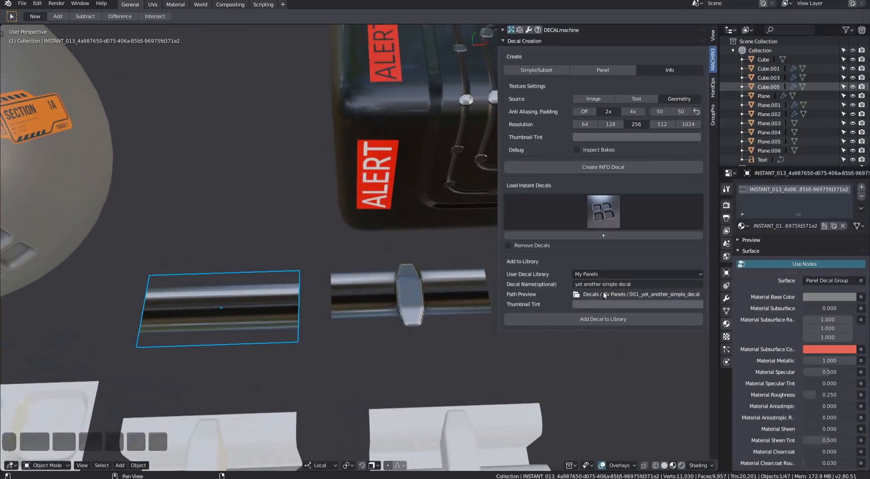
pyautogui.click(644, 283)
pyautogui.write('my panel')
pyautogui.press('Return')
pyautogui.keyDown('shift'); pyautogui.moveTo(351, 308); pyautogui.dragTo(377, 301, button='middle'); pyautogui.keyUp('shift')
pyautogui.click(593, 319)
# Step: Select the panel decal with the central clip, name it "my second panel" and add it to the My Panels library
pyautogui.keyDown('shift'); pyautogui.moveTo(414, 325); pyautogui.dragTo(385, 306, button='middle'); pyautogui.keyUp('shift')
pyautogui.click(268, 300)
pyautogui.click(585, 284)
pyautogui.click(585, 283)
pyautogui.write('secondpanel')
pyautogui.press('Return')
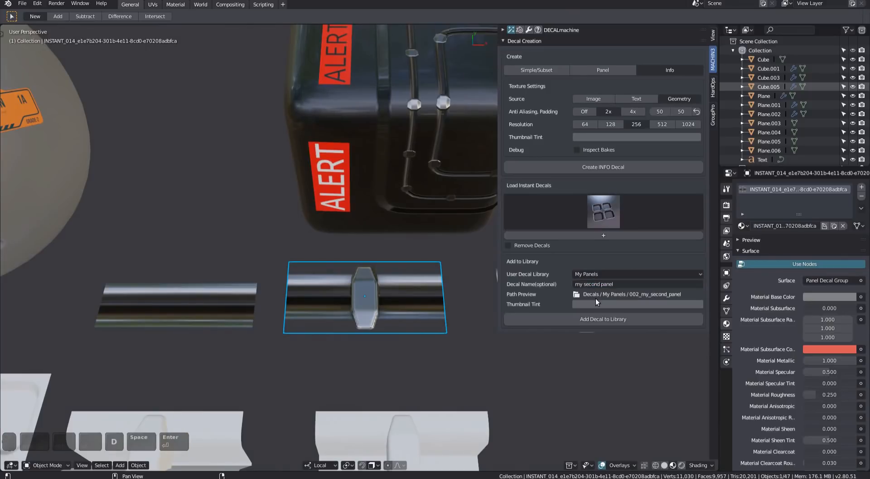
pyautogui.click(620, 316)
# Step: Check the contents of the My Panels library in the DECALmachine pie
pyautogui.press('a')
pyautogui.press('d')
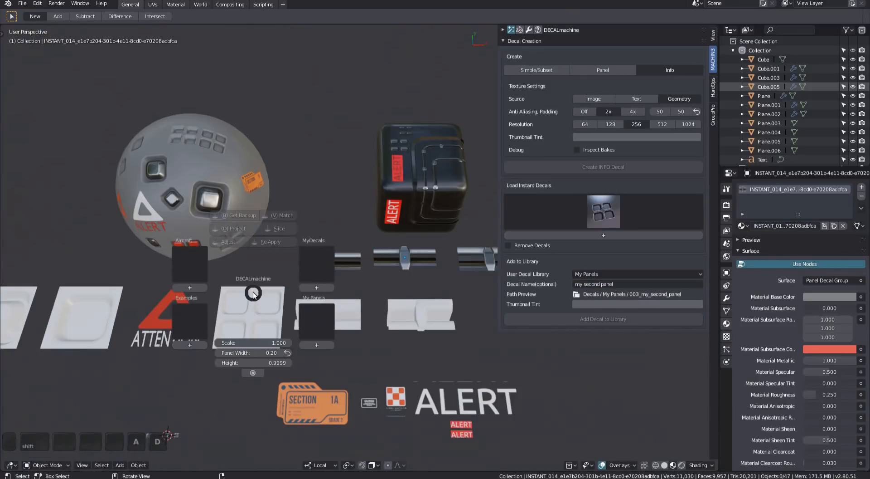
pyautogui.click(314, 321)
pyautogui.press('Escape')
pyautogui.keyDown('shift'); pyautogui.moveTo(214, 274); pyautogui.dragTo(277, 294, button='middle'); pyautogui.keyUp('shift')
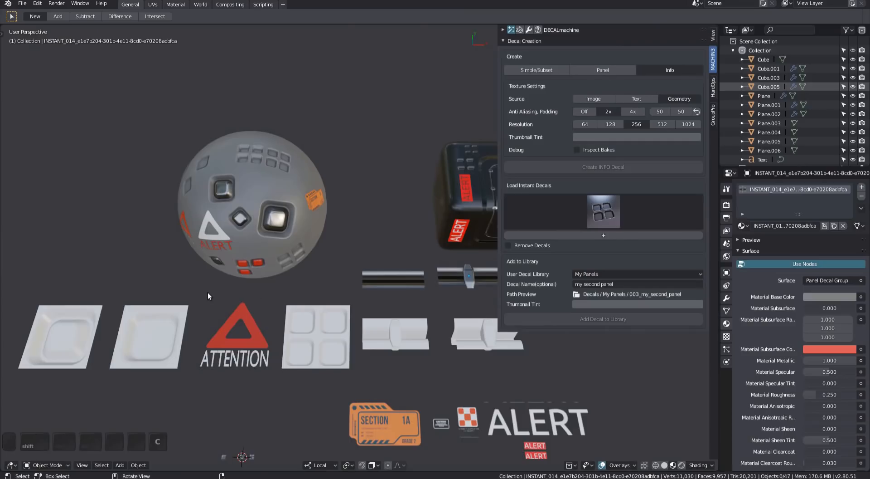
# Step: Duplicate the box and move the copy aside along the X axis
pyautogui.moveTo(207, 292); pyautogui.dragTo(285, 263, button='middle')
pyautogui.click(285, 263)
pyautogui.hotkey('shift', 'd')
pyautogui.press('x')
pyautogui.click(407, 262)
# Step: Slice the red box with an offset duplicate of itself to create a panel strip on it
pyautogui.keyDown('shift'); pyautogui.moveTo(408, 263); pyautogui.dragTo(309, 270, button='middle'); pyautogui.keyUp('shift')
pyautogui.press('d')
pyautogui.click(356, 202)
pyautogui.click(344, 276)
pyautogui.scroll(1, 287, 249)
pyautogui.scroll(2, 287, 250)
pyautogui.hotkey('shift', 'd')
pyautogui.click(355, 226)
pyautogui.keyDown('shift'); pyautogui.click(303, 273); pyautogui.keyUp('shift')
pyautogui.press('d')
pyautogui.click(335, 191)
pyautogui.scroll(3, 268, 253)
# Step: Cycle the sliced panel strip through the available panel decals with the Adjust tool and keep one
pyautogui.press('d')
pyautogui.press('a')
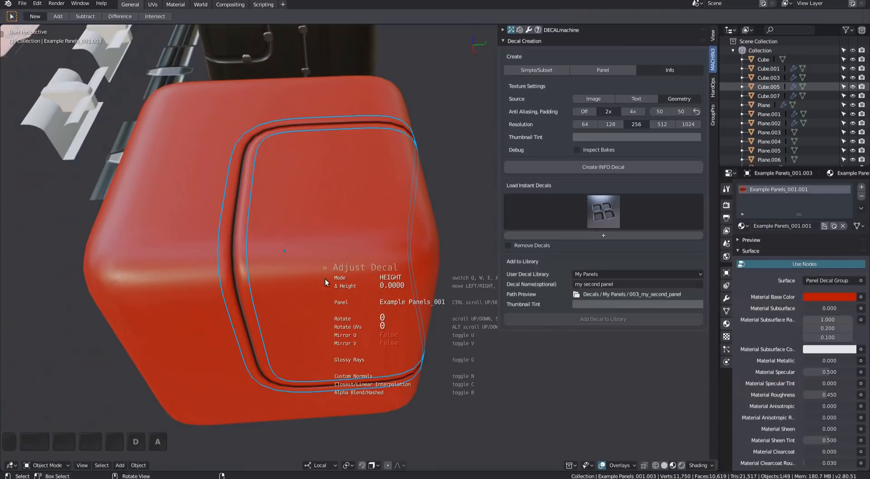
pyautogui.keyDown('ctrl'); pyautogui.scroll(-3, 325, 278); pyautogui.keyUp('ctrl')
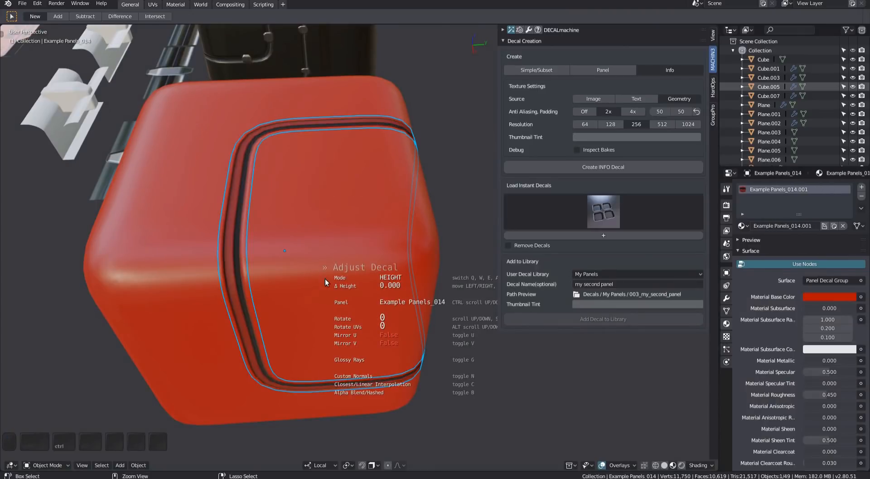
pyautogui.keyDown('ctrl'); pyautogui.scroll(-3, 325, 278); pyautogui.keyUp('ctrl')
pyautogui.click(325, 278)
# Step: Duplicate the red box again and offset the copy so it overlaps a smaller area inside the first panel
pyautogui.moveTo(290, 279); pyautogui.dragTo(235, 269, button='middle')
pyautogui.click(298, 279)
pyautogui.hotkey('shift', 'd')
pyautogui.click(342, 286)
pyautogui.press('g')
pyautogui.click(398, 266)
pyautogui.keyDown('shift'); pyautogui.click(245, 264); pyautogui.keyUp('shift')
pyautogui.moveTo(245, 265); pyautogui.dragTo(358, 286, button='middle')
pyautogui.click(374, 303)
pyautogui.press('g')
pyautogui.press('x')
pyautogui.press('y')
pyautogui.click(407, 307)
pyautogui.press('g')
pyautogui.moveTo(408, 306); pyautogui.dragTo(304, 248, button='middle')
pyautogui.click(327, 223)
# Step: Slice the red box with the offset copy to create an inner my_second_panel strip, and adjust the strip's panel UV stretch
pyautogui.keyDown('shift'); pyautogui.click(275, 246); pyautogui.keyUp('shift')
pyautogui.press('d')
pyautogui.scroll(4, 304, 248)
pyautogui.press('d')
pyautogui.press('s')
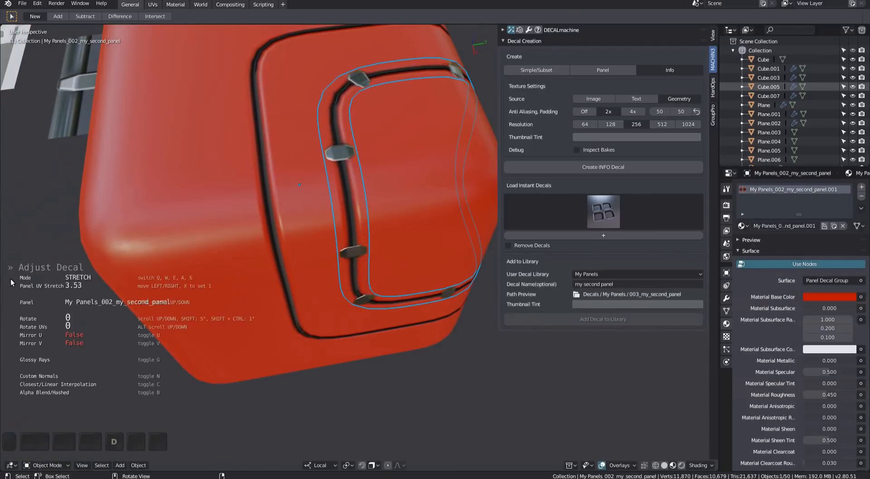
pyautogui.click(98, 277)
pyautogui.press('a')
# Step: Load the orange SECTION 1A decal from the instant decals and delete the loaded copy
pyautogui.scroll(1, 254, 308)
pyautogui.moveTo(285, 320); pyautogui.dragTo(286, 279, button='middle')
pyautogui.scroll(-4, 333, 255)
pyautogui.scroll(-5, 223, 267)
pyautogui.keyDown('shift'); pyautogui.moveTo(286, 279); pyautogui.dragTo(380, 295, button='middle'); pyautogui.keyUp('shift')
pyautogui.moveTo(267, 299); pyautogui.dragTo(345, 316, button='middle')
pyautogui.keyDown('shift'); pyautogui.moveTo(358, 316); pyautogui.dragTo(236, 271, button='middle'); pyautogui.keyUp('shift')
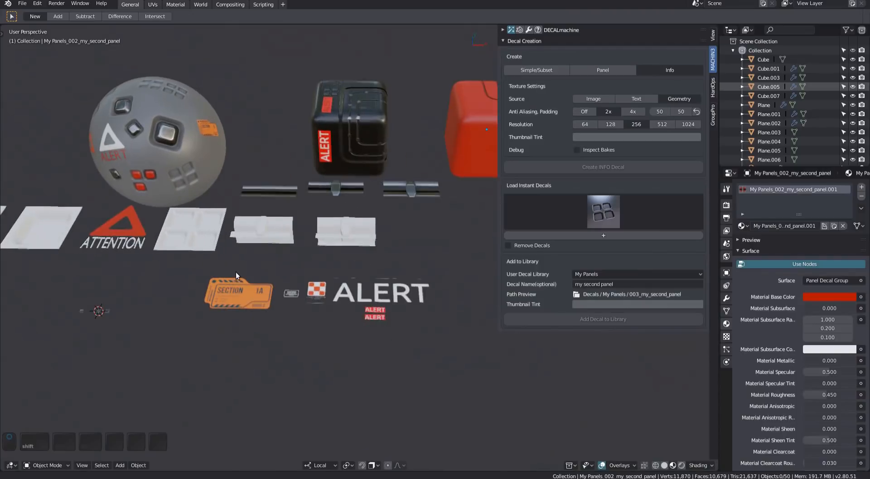
pyautogui.click(584, 208)
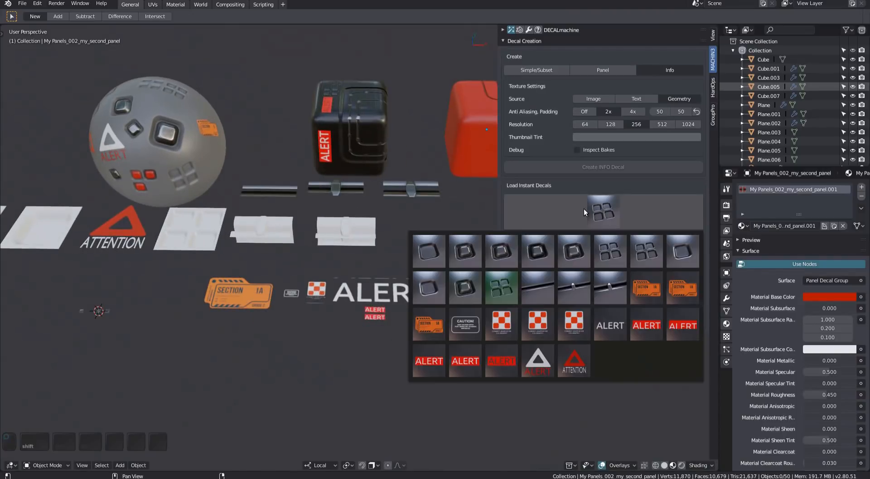
pyautogui.click(639, 295)
pyautogui.keyDown('shift'); pyautogui.moveTo(233, 307); pyautogui.dragTo(271, 298, button='middle'); pyautogui.keyUp('shift')
pyautogui.press('Delete')
# Step: Select the existing orange SECTION 1A decal, name it "my info decal" and add it to the MyDecals library
pyautogui.click(285, 278)
pyautogui.scroll(3, 284, 278)
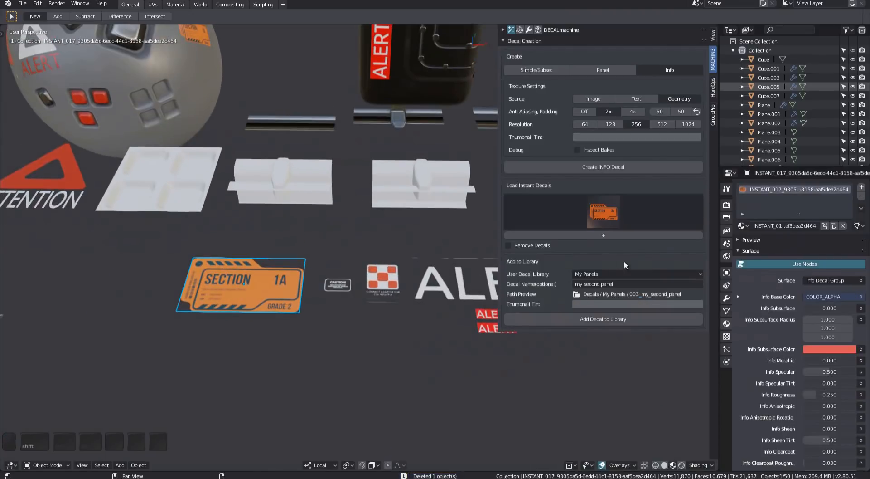
pyautogui.press('Escape')
pyautogui.click(611, 274)
pyautogui.click(607, 295)
pyautogui.click(622, 282)
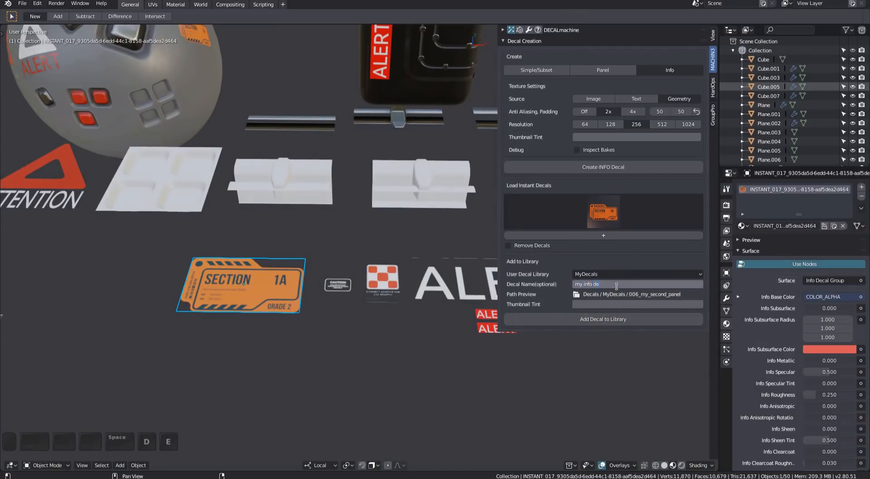
pyautogui.keyDown('shift'); pyautogui.scroll(1, 321, 299); pyautogui.keyUp('shift')
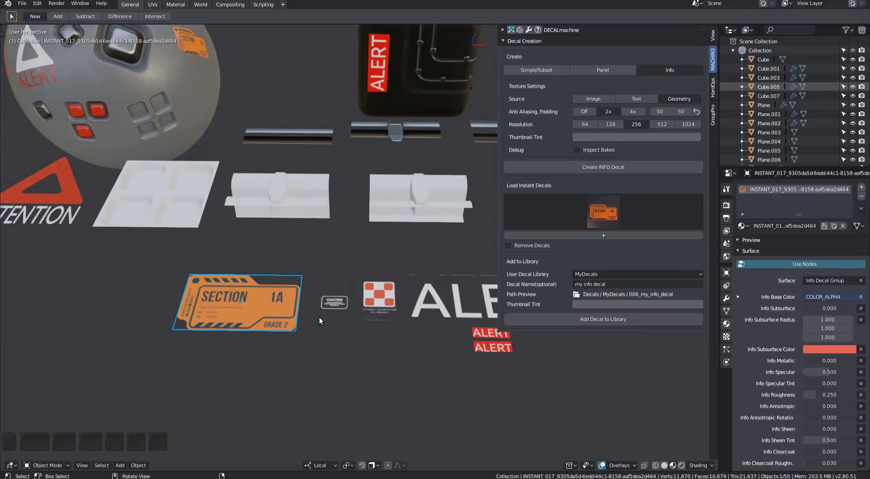
pyautogui.keyDown('shift'); pyautogui.scroll(1, 319, 316); pyautogui.keyUp('shift')
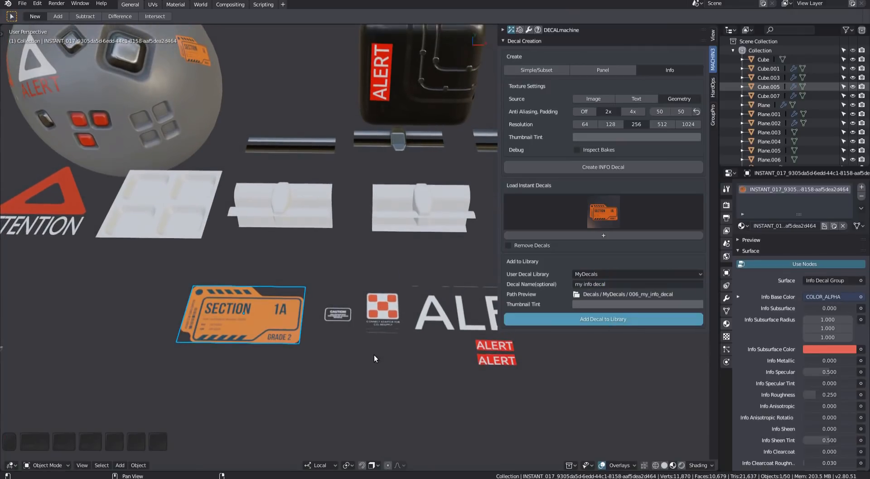
pyautogui.keyDown('shift'); pyautogui.moveTo(347, 360); pyautogui.dragTo(350, 316, button='middle'); pyautogui.keyUp('shift')
pyautogui.scroll(4, 258, 295)
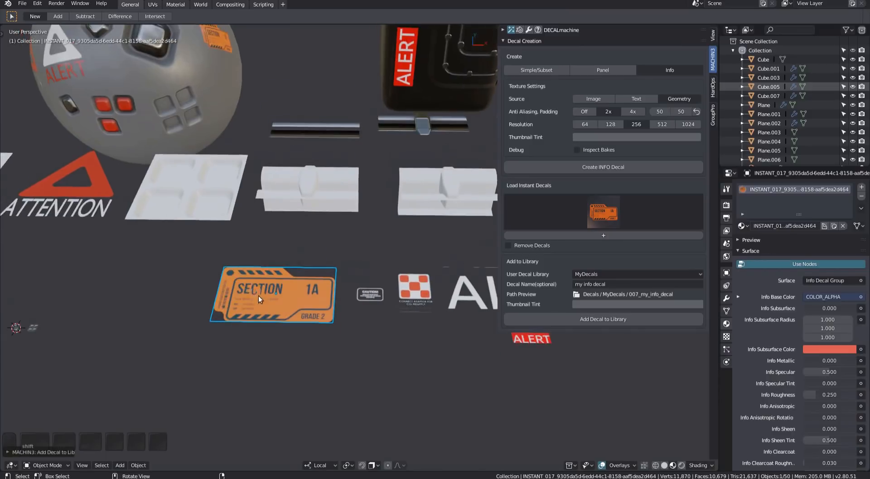
# Step: Insert my_info_decal from MyDecals onto the back of the gray sphere and wrap it to the curved surface
pyautogui.press('d')
pyautogui.click(340, 342)
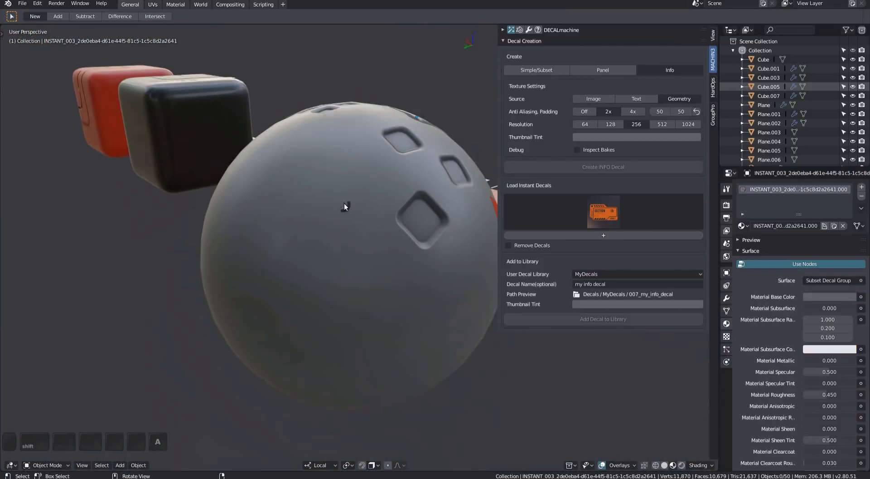
pyautogui.press('d')
pyautogui.click(409, 224)
pyautogui.click(304, 238)
pyautogui.press('d')
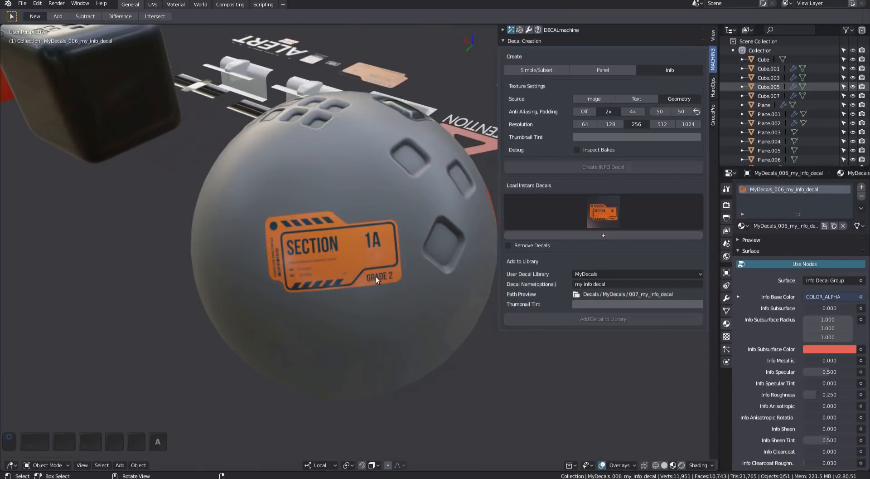
# Step: Rotate the SECTION 1A decal on the sphere and scale it down
pyautogui.press('a')
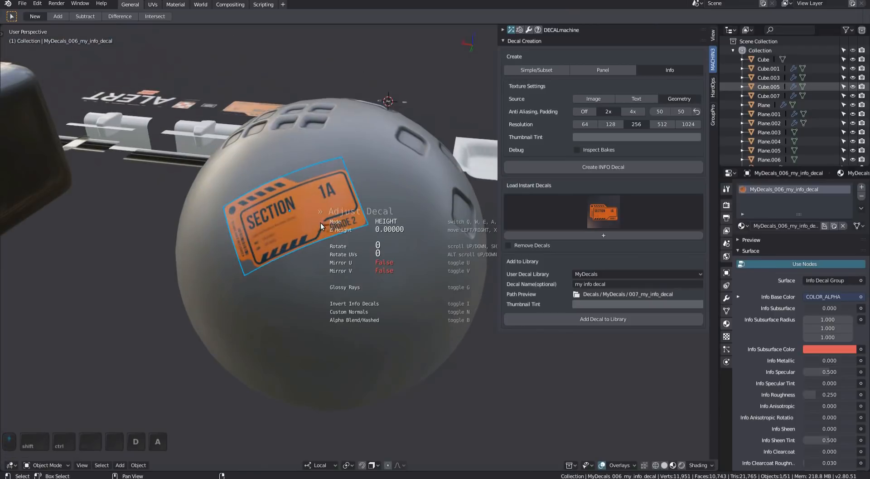
pyautogui.click(320, 222)
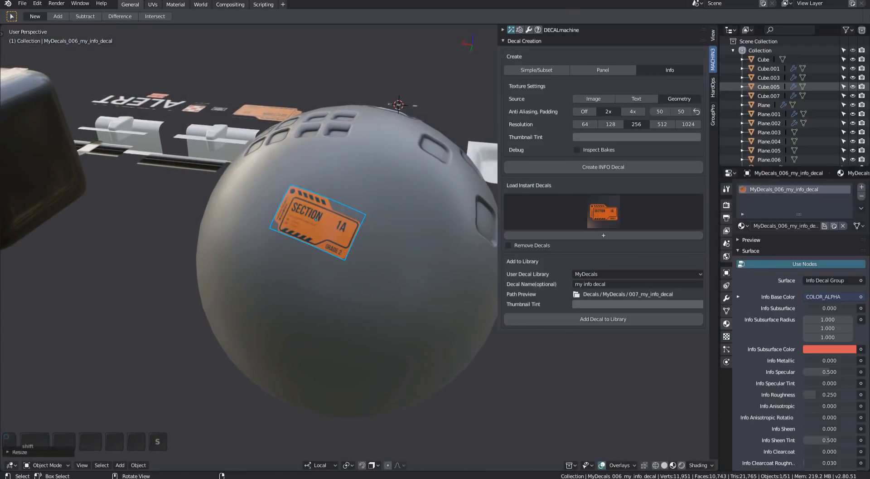
pyautogui.moveTo(277, 267); pyautogui.dragTo(252, 208)
pyautogui.moveTo(252, 207); pyautogui.dragTo(229, 248, button='middle')
# Step: Insert my_info_decal from MyDecals diagonally onto the plain side of the dark box and scale it up
pyautogui.scroll(5, 290, 263)
pyautogui.press('d')
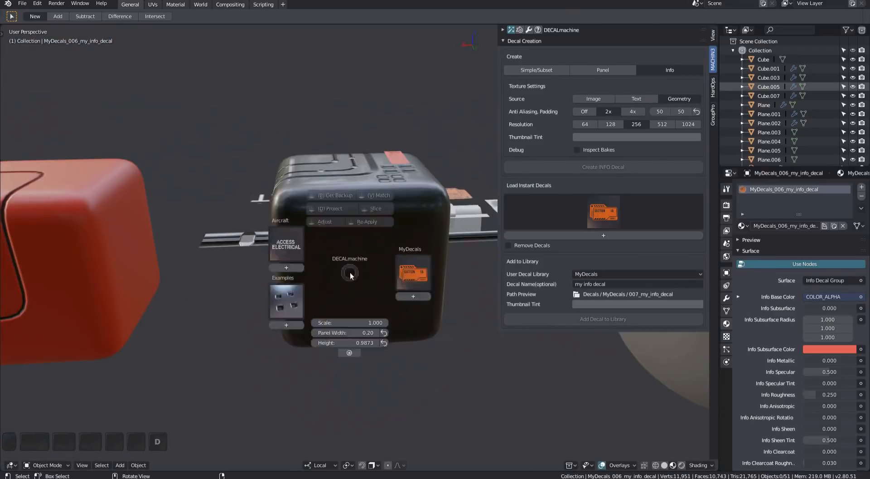
pyautogui.click(400, 297)
pyautogui.press('s')
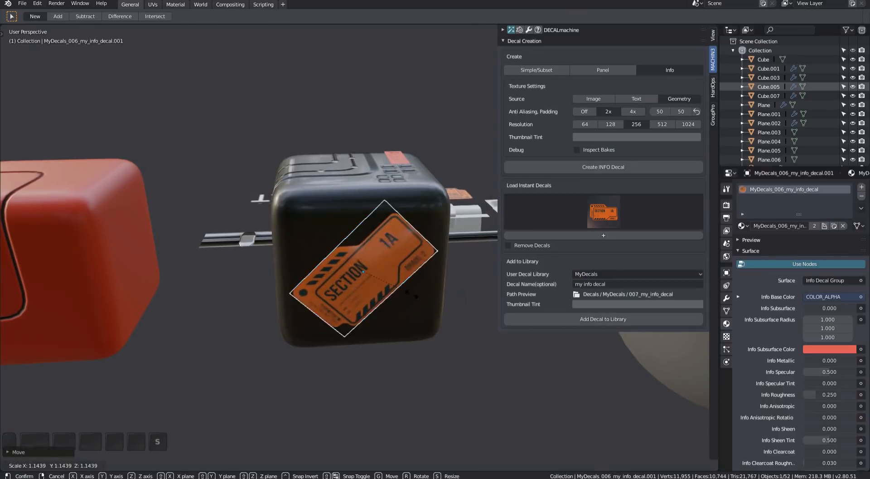
pyautogui.click(390, 265)
pyautogui.press('d')
pyautogui.press('Escape')
# Step: Resize the SECTION 1A decal to reach the dark box's rounded edges and project it onto the box
pyautogui.moveTo(382, 280); pyautogui.dragTo(382, 253, button='middle')
pyautogui.scroll(2, 353, 260)
pyautogui.press('s')
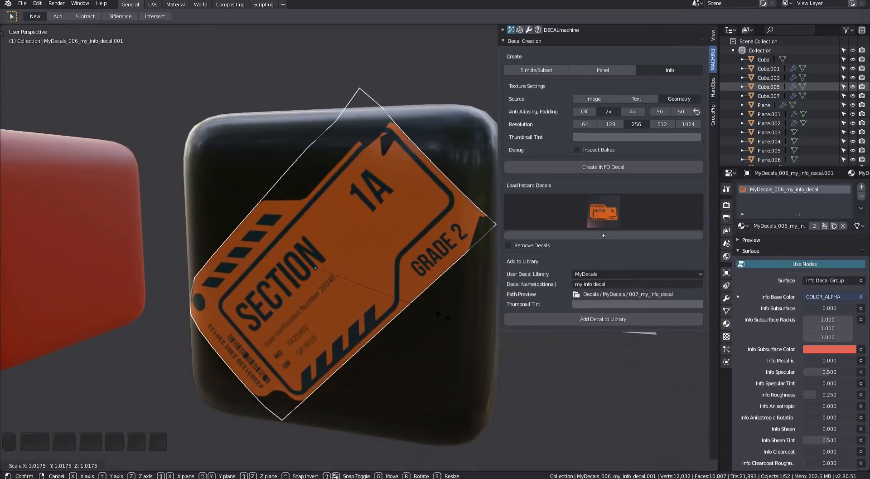
pyautogui.click(439, 315)
pyautogui.press('d')
pyautogui.click(409, 254)
pyautogui.moveTo(408, 254); pyautogui.dragTo(370, 296, button='middle')
pyautogui.hotkey('alt', 'a')
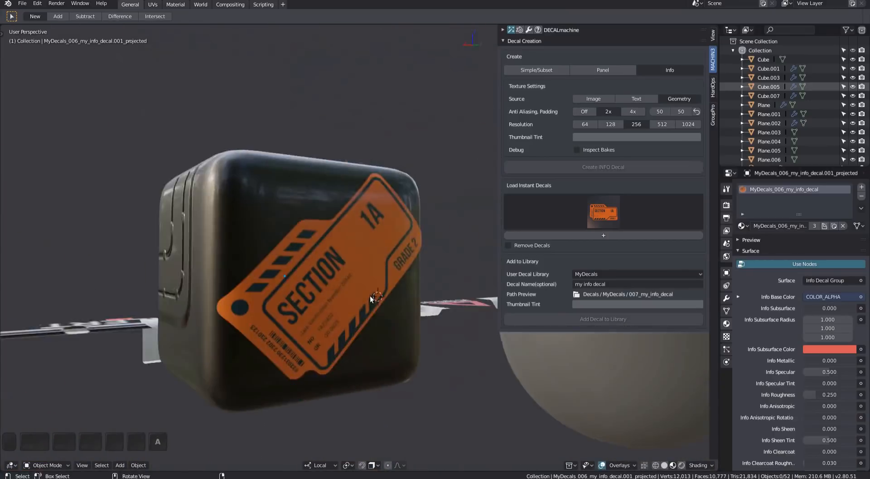
pyautogui.scroll(-5, 369, 295)
pyautogui.moveTo(303, 278); pyautogui.dragTo(386, 292, button='middle')
pyautogui.scroll(4, 405, 382)
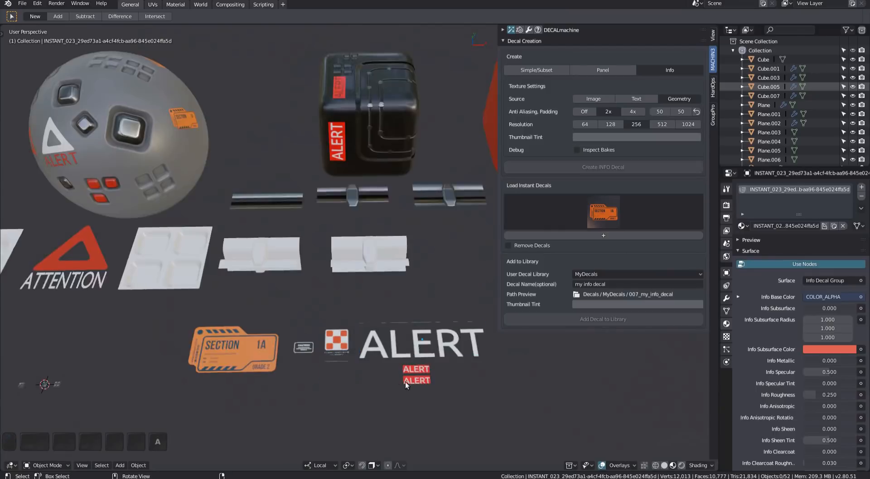
pyautogui.click(383, 344)
pyautogui.keyDown('shift'); pyautogui.moveTo(370, 331); pyautogui.dragTo(272, 278, button='middle'); pyautogui.keyUp('shift')
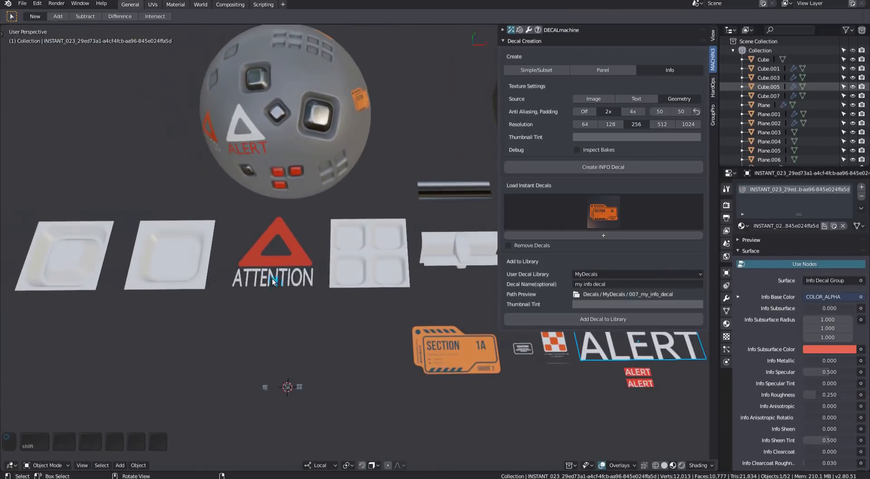
pyautogui.click(271, 279)
pyautogui.keyDown('shift'); pyautogui.moveTo(374, 406); pyautogui.dragTo(366, 355, button='middle'); pyautogui.keyUp('shift')
pyautogui.hotkey('alt', 'a')
pyautogui.keyDown('shift'); pyautogui.moveTo(466, 411); pyautogui.dragTo(383, 335, button='middle'); pyautogui.keyUp('shift')
pyautogui.press('d')
pyautogui.press('Escape')
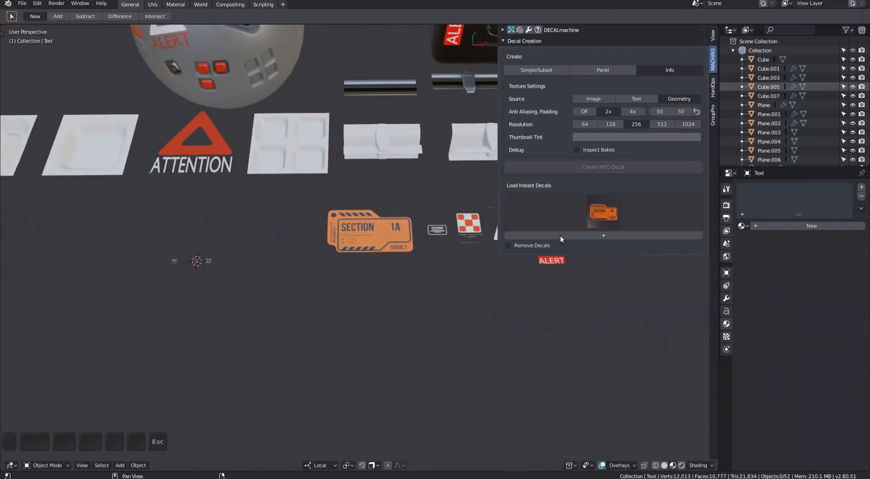
# Step: Load the ATTENTION instant decal, clear its rotation and move it along X away from the 3D cursor
pyautogui.click(597, 208)
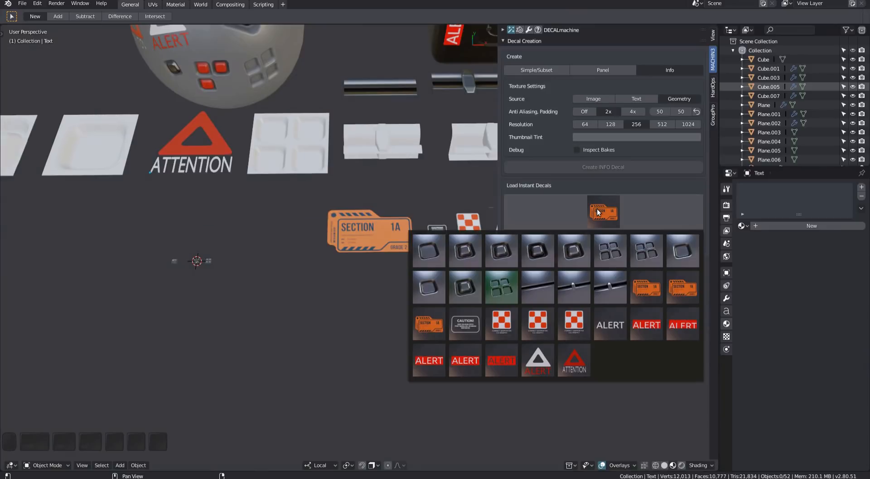
pyautogui.click(567, 361)
pyautogui.hotkey('alt', 'r')
pyautogui.press('g')
pyautogui.press('x')
pyautogui.click(247, 285)
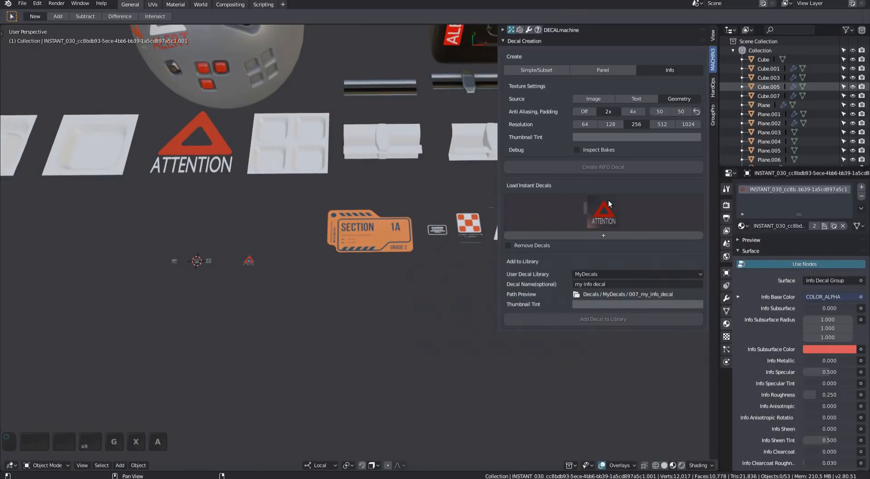
# Step: Load the instant decal with the white triangle and ALERT text and move it along X beside the ATTENTION decal
pyautogui.click(608, 202)
pyautogui.click(545, 353)
pyautogui.press('g')
pyautogui.press('x')
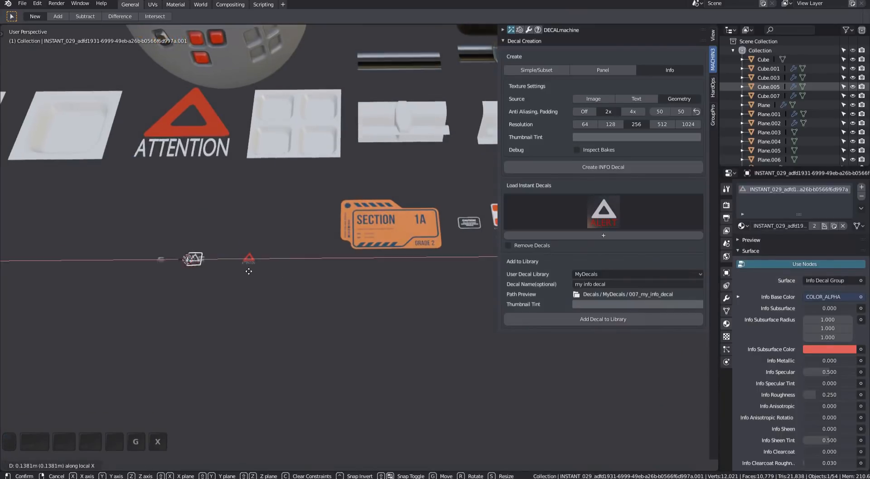
pyautogui.click(269, 276)
# Step: Load the red ALERT instant decal and move it along X beside the white triangle decal
pyautogui.click(604, 210)
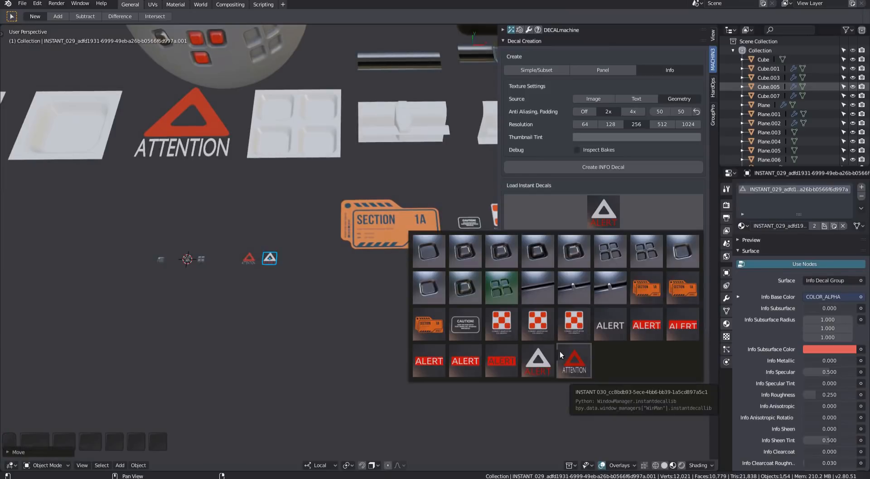
pyautogui.click(466, 359)
pyautogui.press('g')
pyautogui.press('x')
pyautogui.click(384, 292)
# Step: Select the three loaded decals, clear the optional decal name and add them to the MyDecals library
pyautogui.scroll(6, 272, 261)
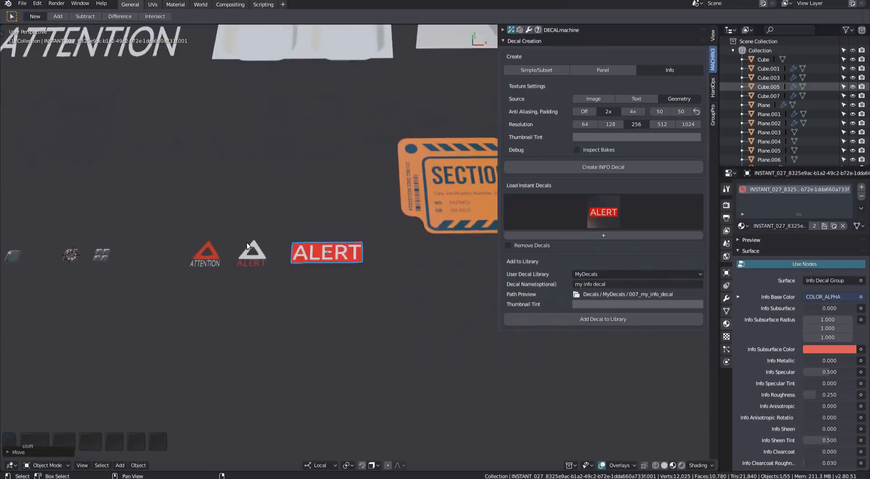
pyautogui.keyDown('shift'); pyautogui.moveTo(330, 279); pyautogui.dragTo(335, 277, button='middle'); pyautogui.keyUp('shift')
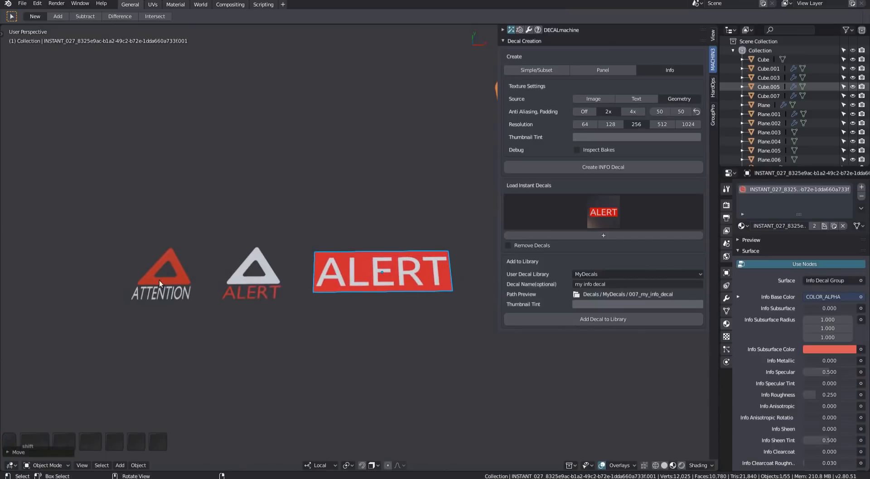
pyautogui.keyDown('shift'); pyautogui.click(159, 279); pyautogui.keyUp('shift')
pyautogui.keyDown('shift'); pyautogui.click(257, 277); pyautogui.keyUp('shift')
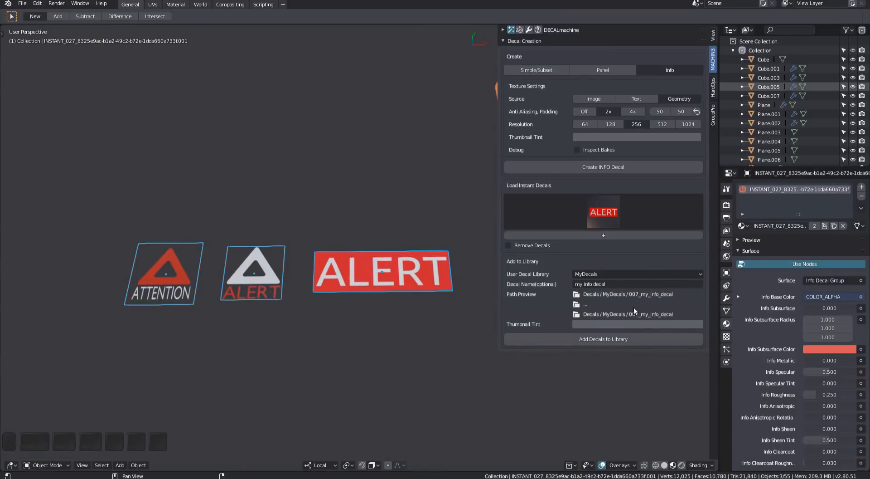
pyautogui.click(619, 284)
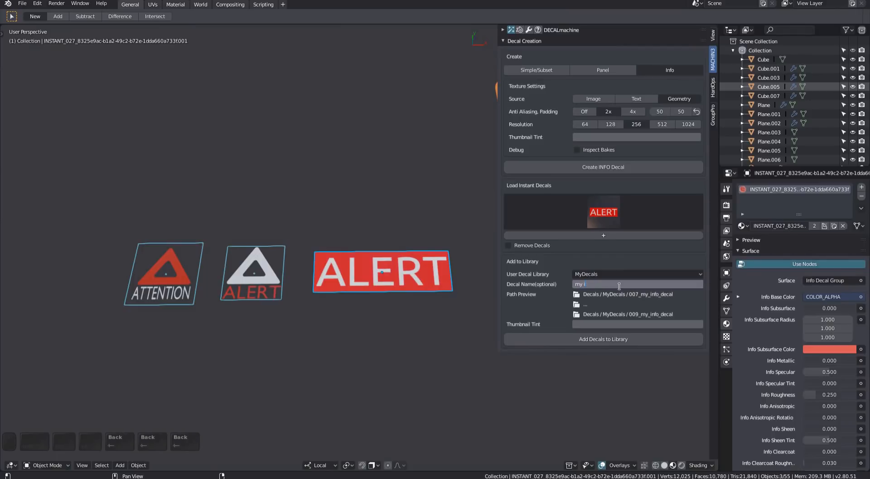
pyautogui.press('Return')
# Step: Insert the ATTENTION decal from MyDecals onto the plain back of the gray sphere and scale it up
pyautogui.keyDown('shift'); pyautogui.moveTo(330, 306); pyautogui.dragTo(345, 317, button='middle'); pyautogui.keyUp('shift')
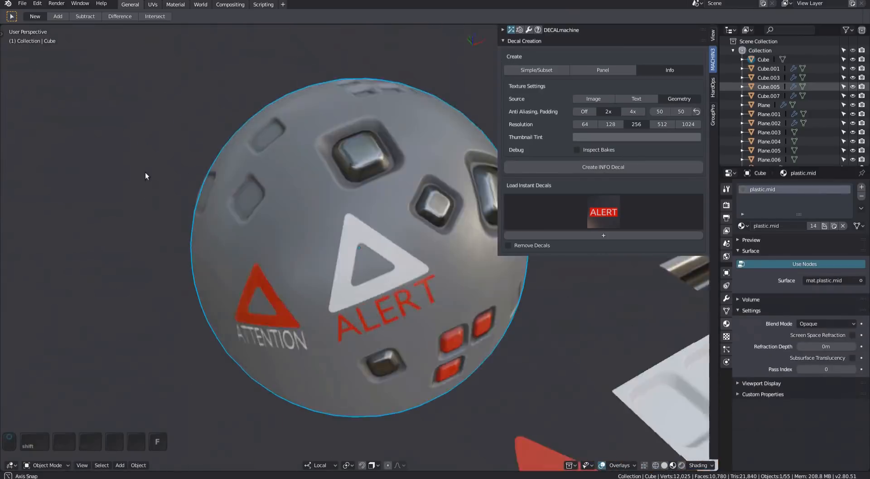
pyautogui.moveTo(145, 179); pyautogui.dragTo(338, 235, button='middle')
pyautogui.press('d')
pyautogui.click(402, 236)
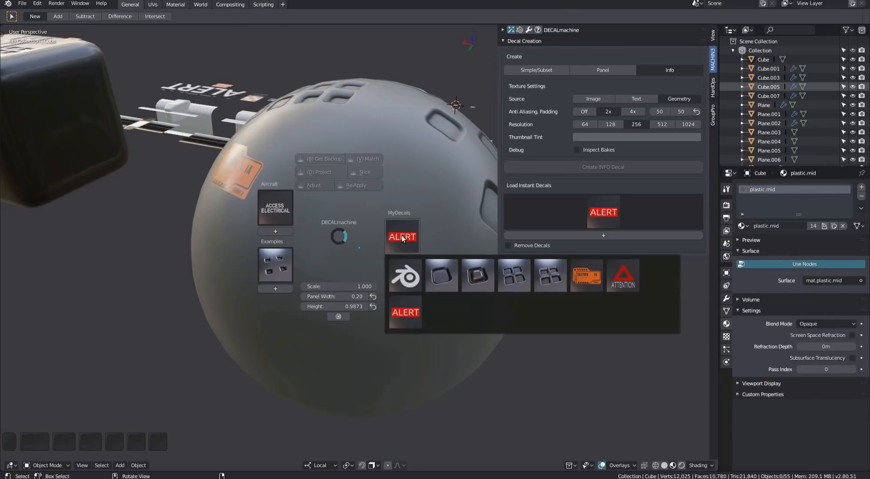
pyautogui.click(622, 286)
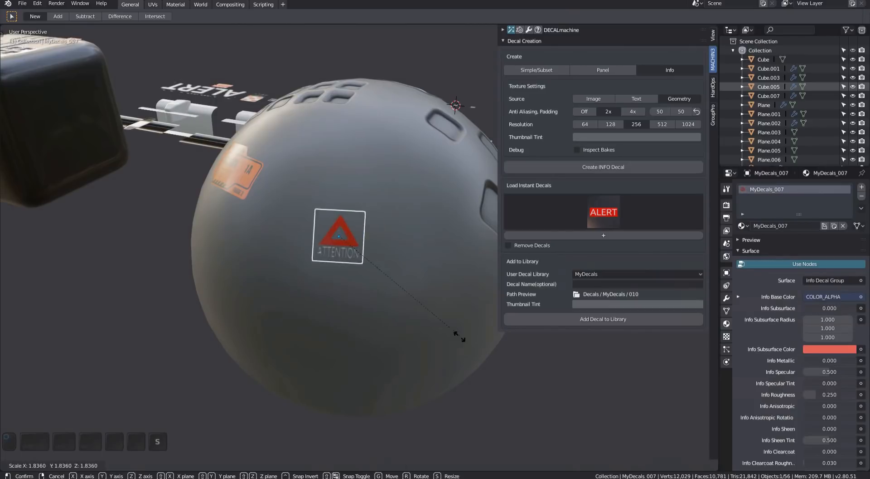
# Step: Insert the white triangle ALERT decal from MyDecals beside the ATTENTION decal on the sphere and scale it up
pyautogui.press('d')
pyautogui.click(482, 223)
pyautogui.click(739, 263)
pyautogui.press('s')
pyautogui.click(389, 242)
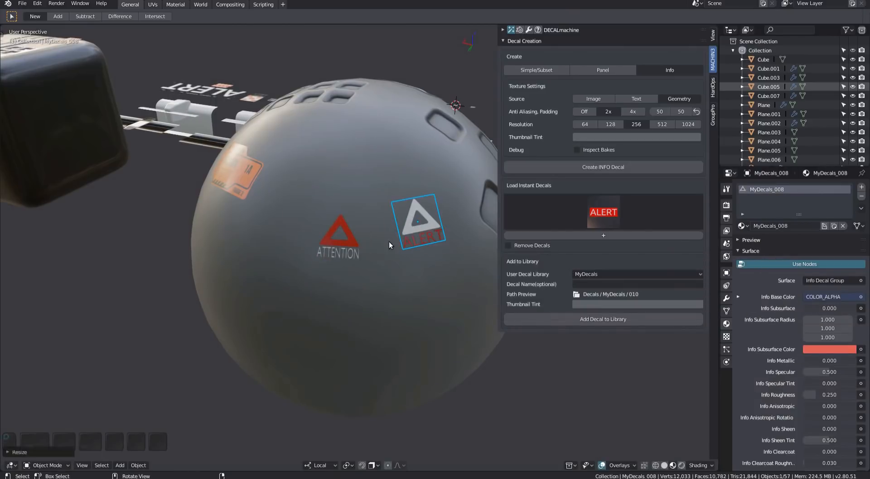
# Step: Insert the red ALERT decal above the other two, then select all three decals and project them onto the sphere
pyautogui.press('d')
pyautogui.click(403, 158)
pyautogui.click(420, 231)
pyautogui.keyDown('shift'); pyautogui.click(413, 226); pyautogui.keyUp('shift')
pyautogui.keyDown('shift'); pyautogui.click(338, 245); pyautogui.keyUp('shift')
pyautogui.keyDown('shift'); pyautogui.click(354, 157); pyautogui.keyUp('shift')
pyautogui.press('d')
pyautogui.click(337, 94)
# Step: Move the white triangle ALERT decal and the ATTENTION decal up the sphere toward the red ALERT decal
pyautogui.scroll(3, 363, 150)
pyautogui.keyDown('shift'); pyautogui.moveTo(380, 150); pyautogui.dragTo(332, 229, button='middle'); pyautogui.keyUp('shift')
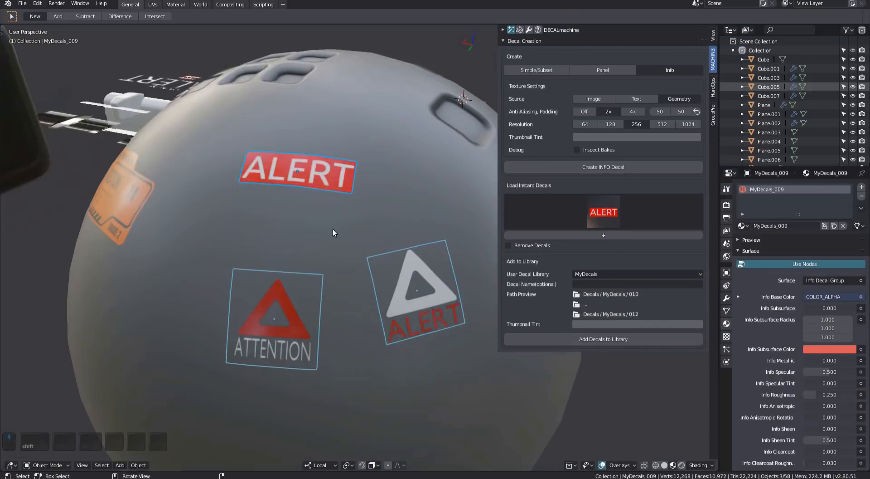
pyautogui.press('a')
pyautogui.click(416, 296)
pyautogui.press('g')
pyautogui.click(337, 268)
pyautogui.click(290, 326)
pyautogui.press('g')
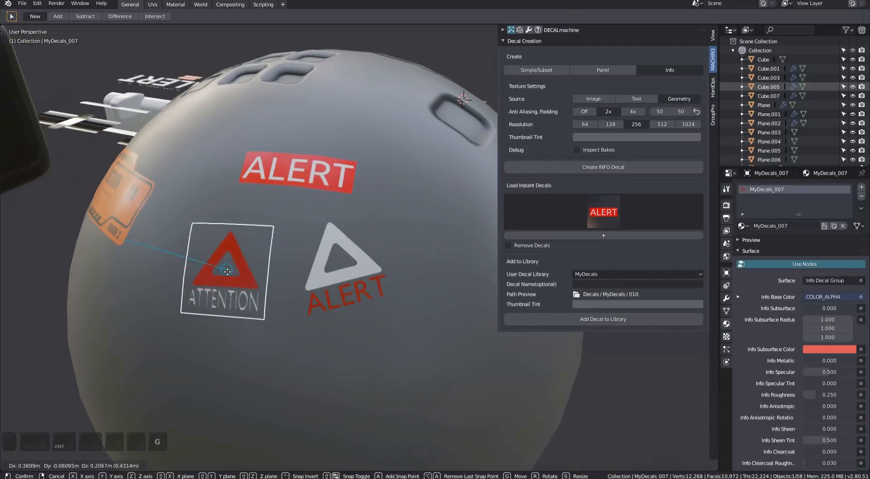
pyautogui.click(241, 273)
# Step: Examine the projected ATTENTION and ALERT decals up close on the sphere's surface
pyautogui.moveTo(241, 273); pyautogui.dragTo(285, 273, button='middle')
pyautogui.scroll(3, 284, 273)
pyautogui.click(286, 273)
pyautogui.click(471, 247)
pyautogui.keyDown('shift'); pyautogui.moveTo(490, 245); pyautogui.dragTo(419, 254, button='middle'); pyautogui.keyUp('shift')
pyautogui.hotkey('alt', 'w')
pyautogui.scroll(3, 412, 250)
pyautogui.click(412, 251)
# Step: Move the red ALERT decal slightly on the sphere and rescale it
pyautogui.click(332, 182)
pyautogui.press('g')
pyautogui.click(320, 185)
pyautogui.press('s')
pyautogui.click(345, 199)
pyautogui.press('a')
# Step: Hide the viewport overlays and review the decals across the sphere and the rest of the scene
pyautogui.moveTo(343, 172)
pyautogui.mouseDown(button='middle')
pyautogui.moveTo(347, 197)
pyautogui.moveTo(346, 189)
pyautogui.mouseUp(button='middle')
pyautogui.press('pageup')
pyautogui.click(308, 191)
pyautogui.scroll(-5, 369, 271)
pyautogui.hotkey('shift', 'w')
pyautogui.moveTo(369, 271)
pyautogui.mouseDown(button='middle')
pyautogui.moveTo(350, 275)
pyautogui.moveTo(329, 252)
pyautogui.moveTo(450, 250)
pyautogui.mouseUp(button='middle')
pyautogui.hotkey('shift', 'w')
pyautogui.press('pageup')
pyautogui.click(359, 255)
pyautogui.scroll(3, 360, 257)
pyautogui.scroll(-5, 449, 251)
pyautogui.moveTo(450, 334); pyautogui.dragTo(311, 236, button='middle')
pyautogui.keyDown('shift'); pyautogui.moveTo(311, 237); pyautogui.dragTo(377, 240, button='middle'); pyautogui.keyUp('shift')
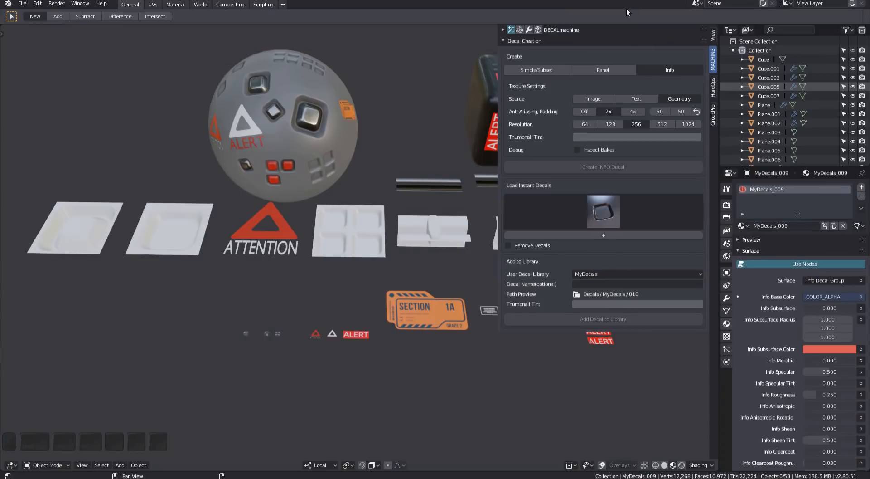
# Step: Enable Remove Decals for the instant decals and remove the square inset and ATTENTION decals
pyautogui.keyDown('shift'); pyautogui.moveTo(422, 382); pyautogui.dragTo(404, 398, button='middle'); pyautogui.keyUp('shift')
pyautogui.keyDown('shift'); pyautogui.moveTo(373, 294); pyautogui.dragTo(335, 283, button='middle'); pyautogui.keyUp('shift')
pyautogui.click(636, 200)
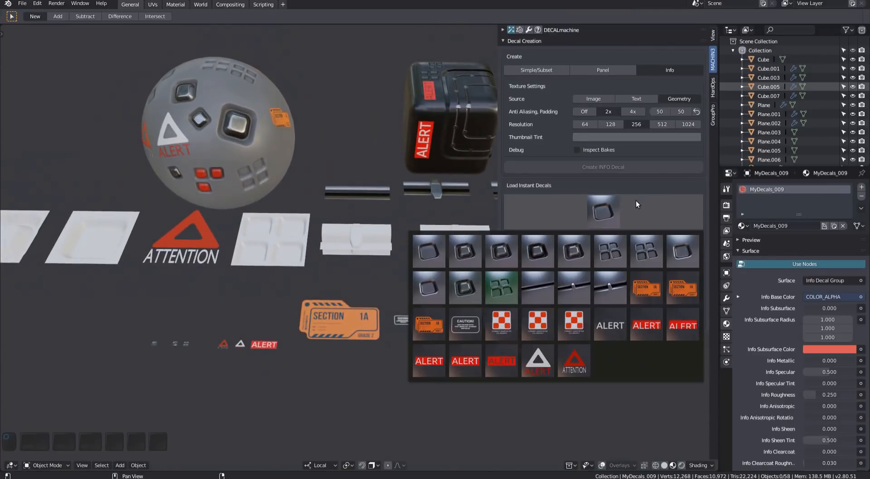
pyautogui.press('Escape')
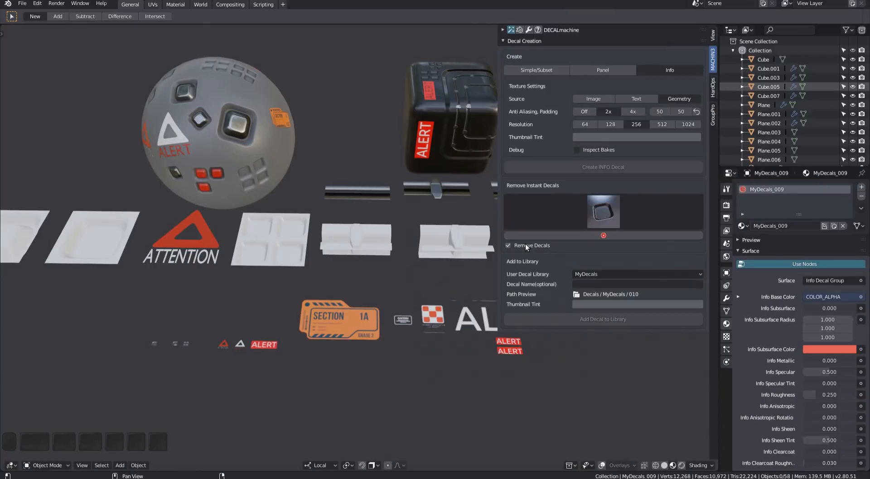
pyautogui.click(594, 216)
pyautogui.click(597, 231)
pyautogui.click(604, 235)
pyautogui.click(606, 236)
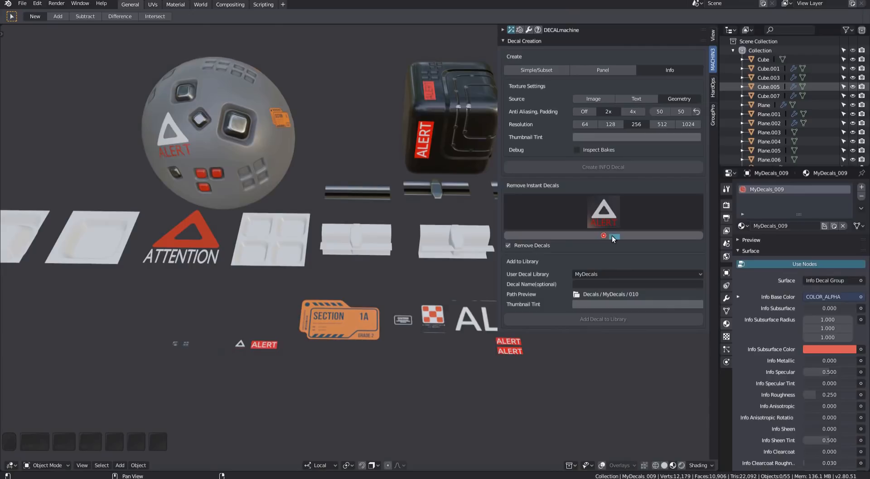
# Step: Remove the remaining instant decals one after another until the instant decal list is empty
pyautogui.click(612, 235)
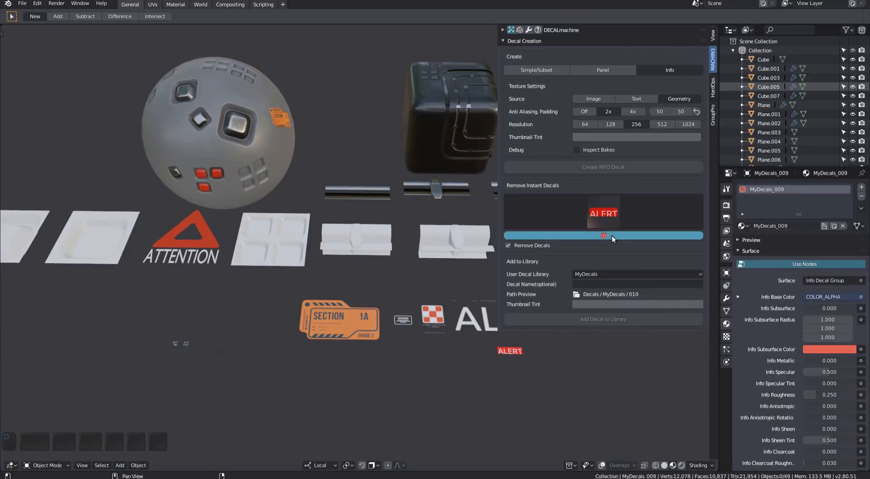
pyautogui.click(612, 235)
pyautogui.click(605, 206)
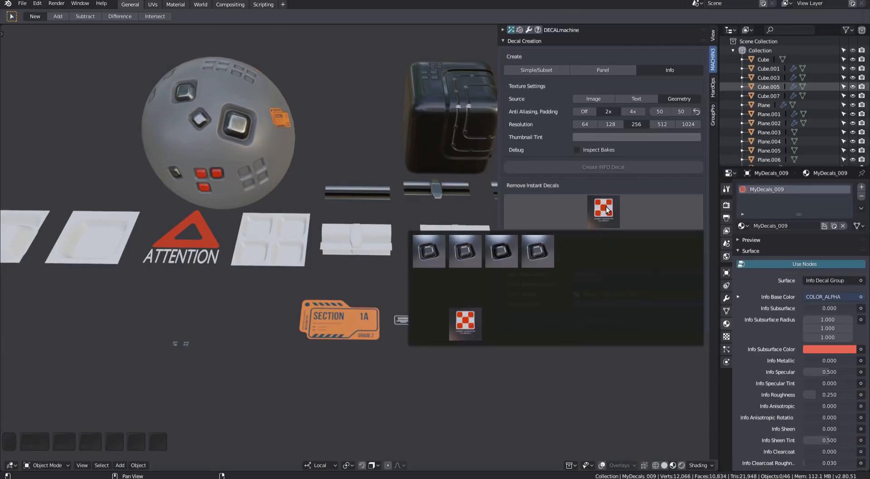
pyautogui.click(604, 235)
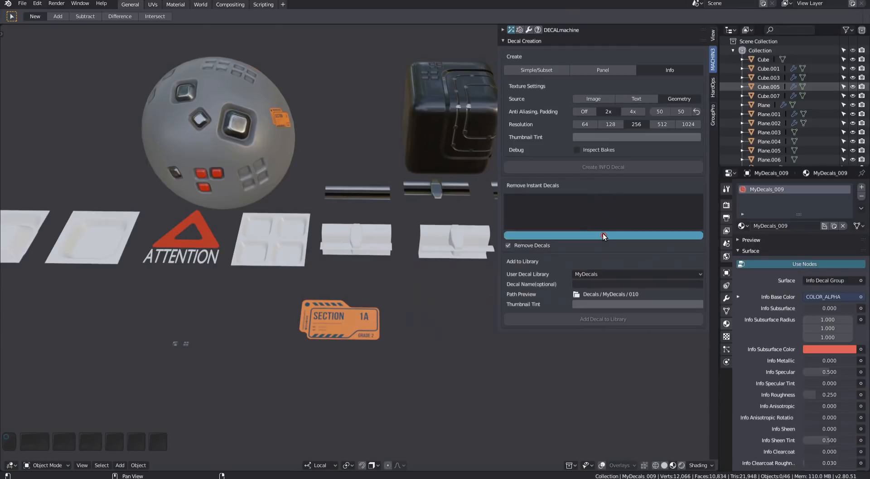
pyautogui.click(604, 235)
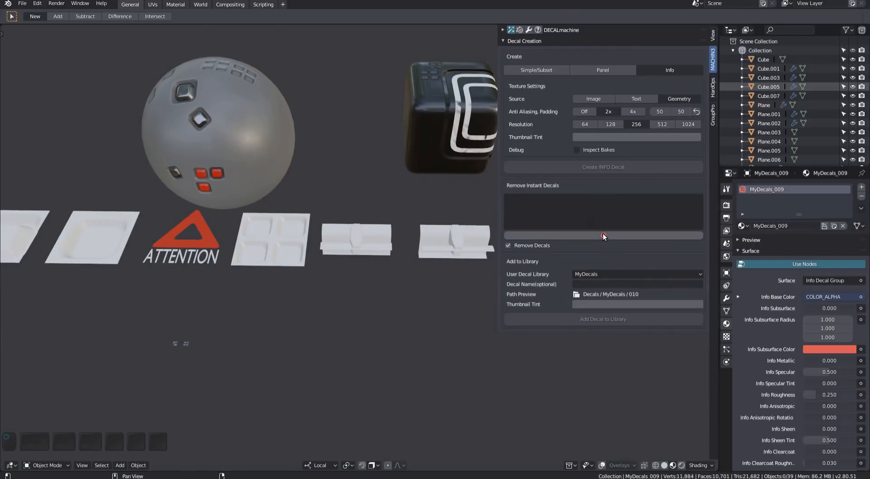
pyautogui.click(604, 235)
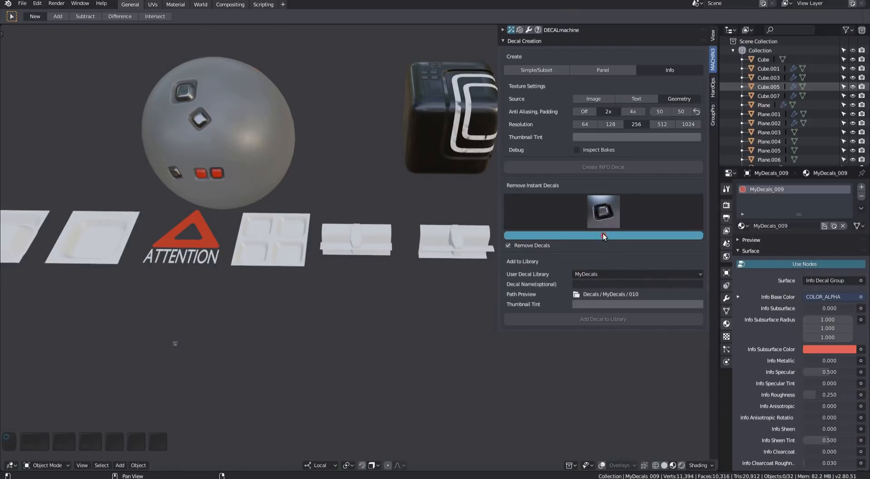
pyautogui.click(604, 235)
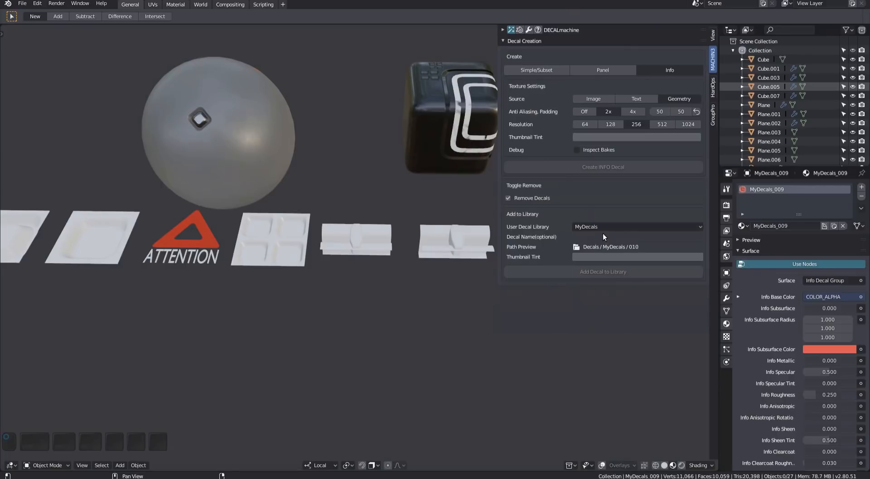
# Step: Turn off Remove Decals and display the decals stored in the MyDecals library
pyautogui.click(508, 198)
pyautogui.moveTo(514, 199); pyautogui.dragTo(245, 344, button='middle')
pyautogui.press('d')
pyautogui.click(334, 353)
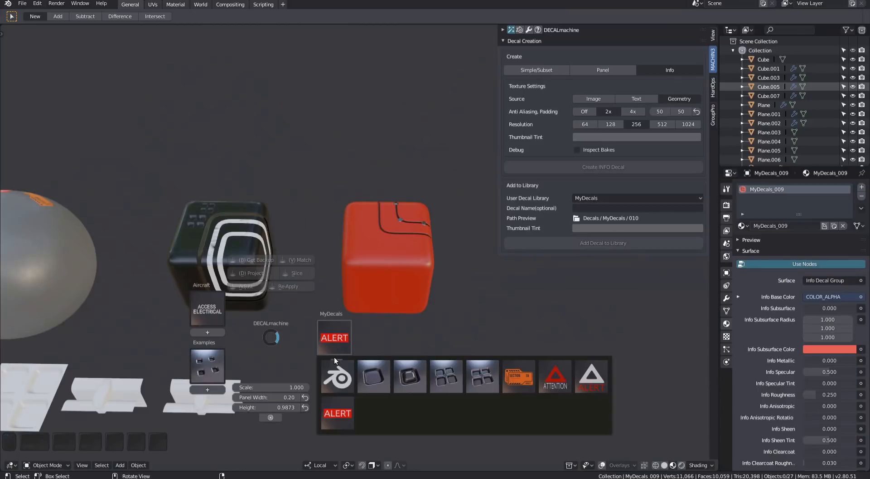